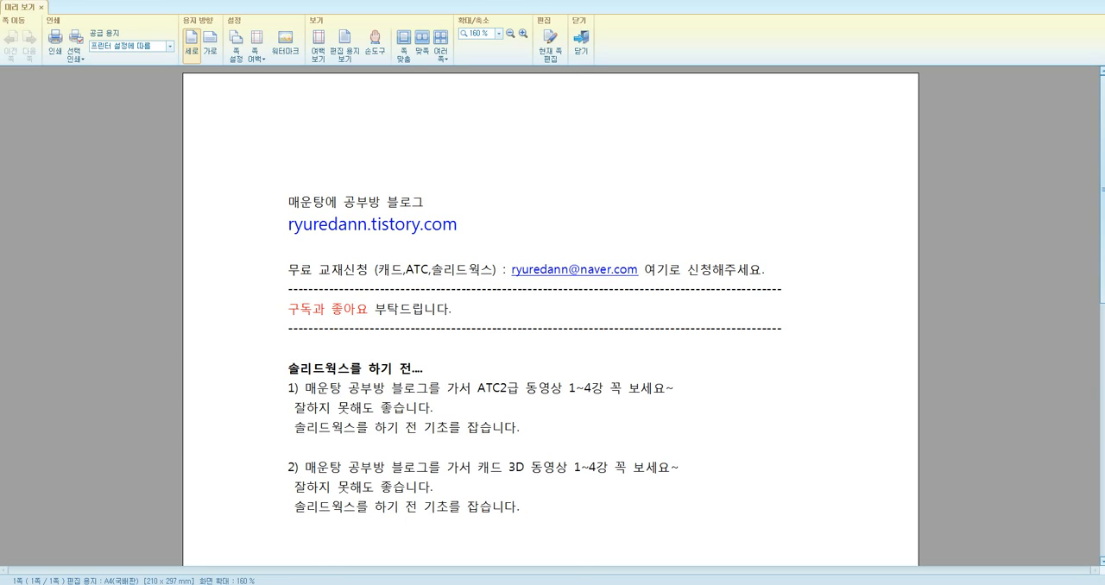
Switch to the bracket drawing beside SOLIDWORKS and examine its isometric view and front-view profile
click(423, 584)
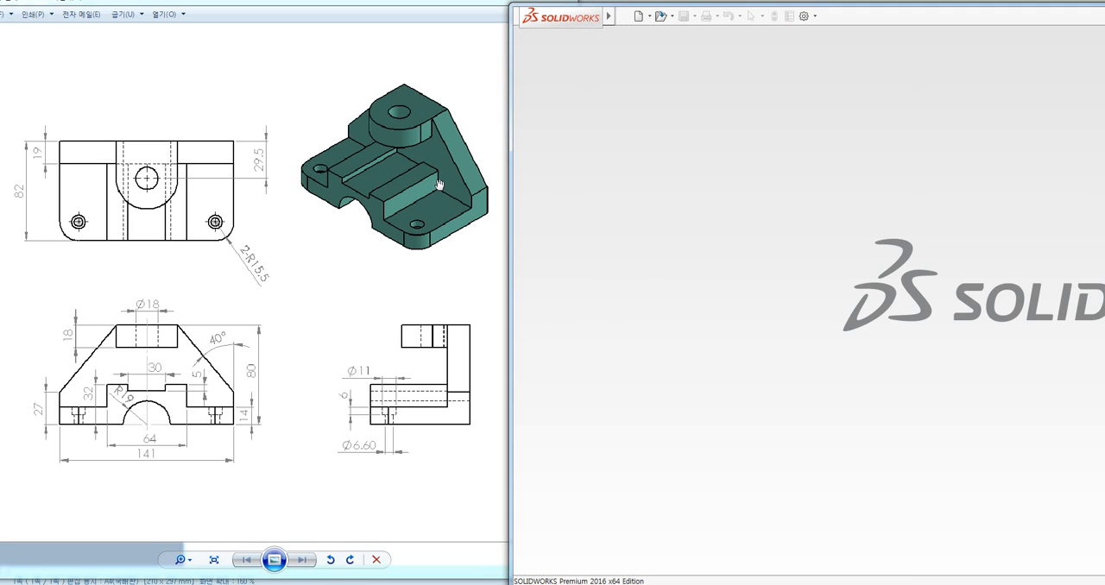
mouse_move(324, 74)
mouse_down()
mouse_move(303, 98)
mouse_move(308, 238)
mouse_move(483, 265)
mouse_move(486, 114)
mouse_move(356, 67)
mouse_move(326, 74)
mouse_up()
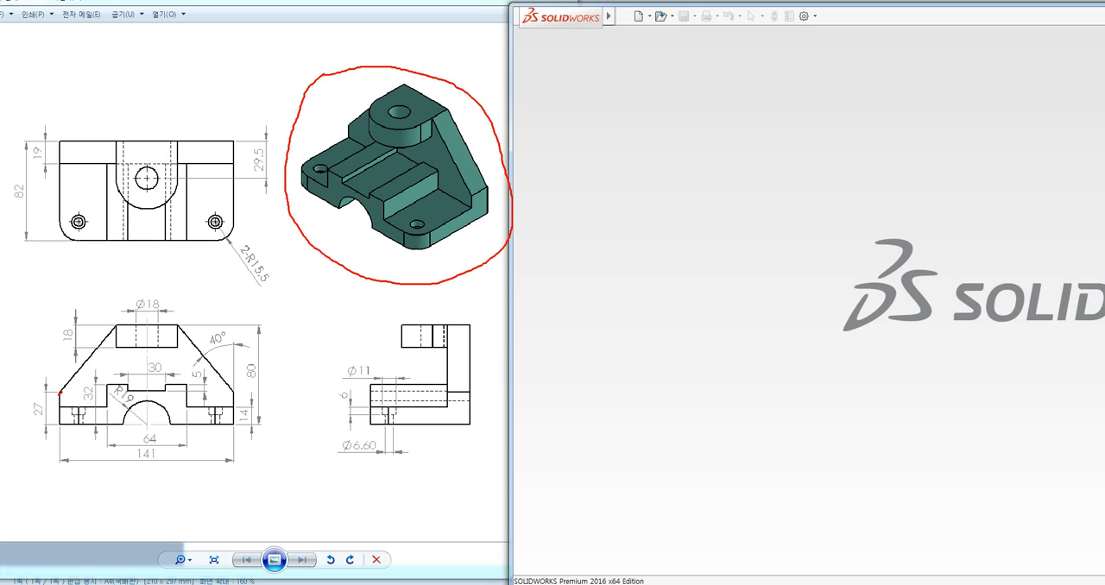
mouse_move(60, 394)
mouse_down()
mouse_move(93, 348)
mouse_move(145, 323)
mouse_move(184, 335)
mouse_move(237, 395)
mouse_move(234, 427)
mouse_move(192, 425)
mouse_up()
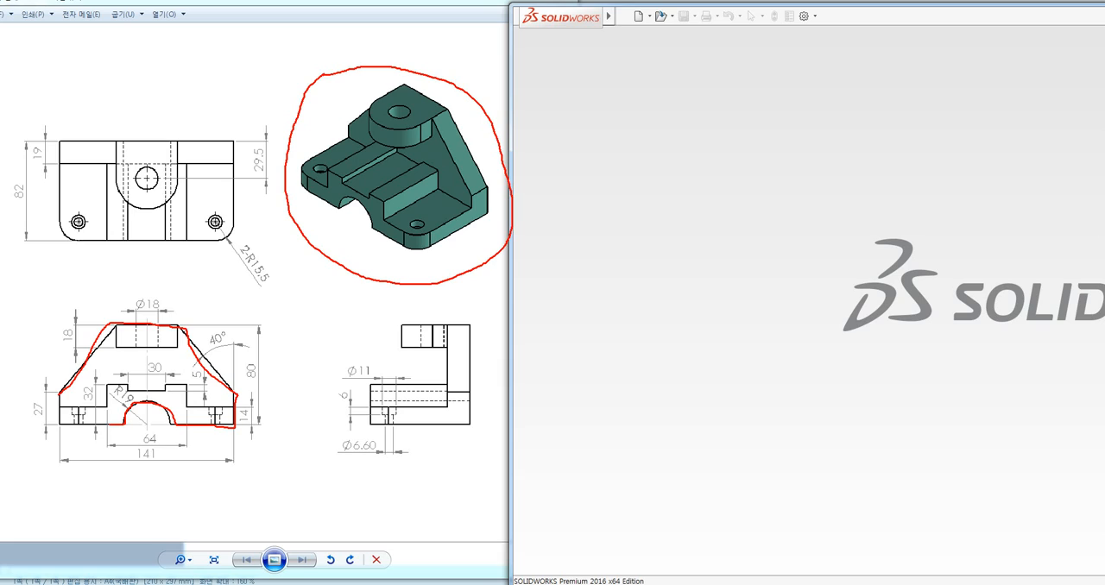
mouse_move(111, 425)
mouse_down()
mouse_move(57, 426)
mouse_move(102, 407)
mouse_up()
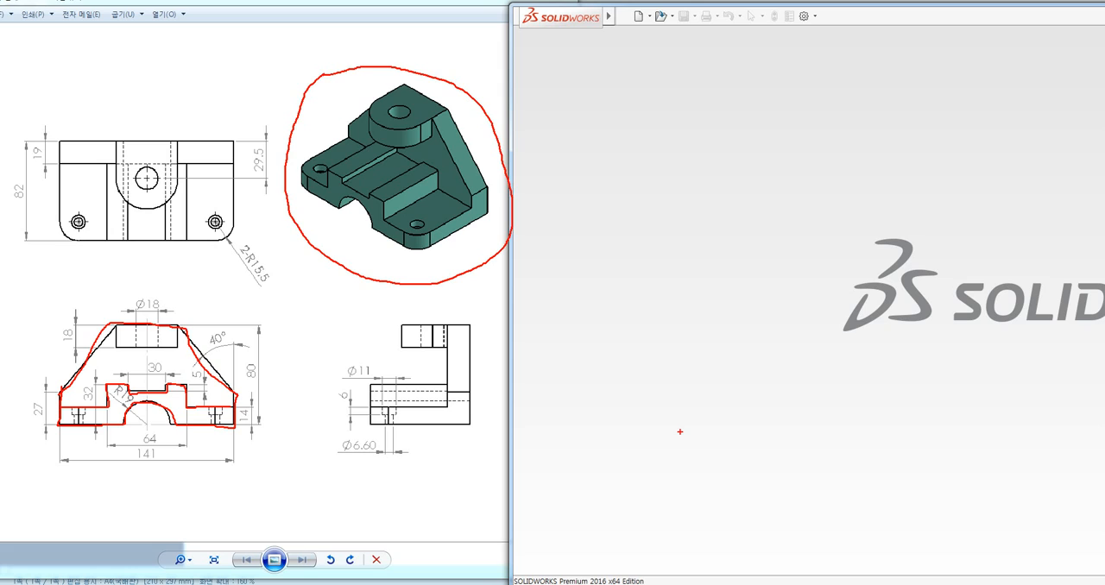
key(Escape)
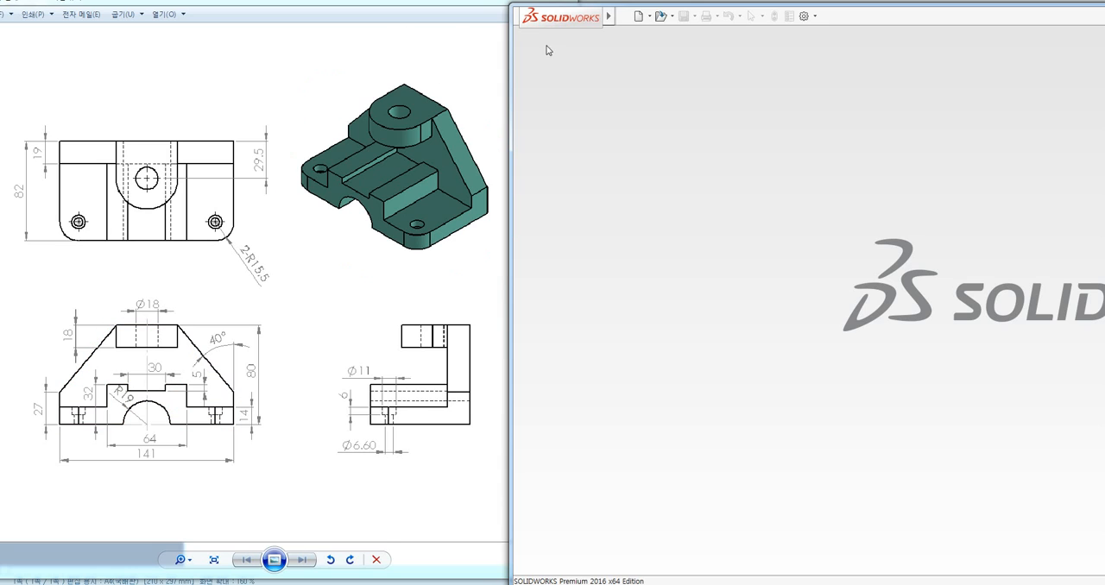
Create a new part document
click(638, 17)
click(399, 221)
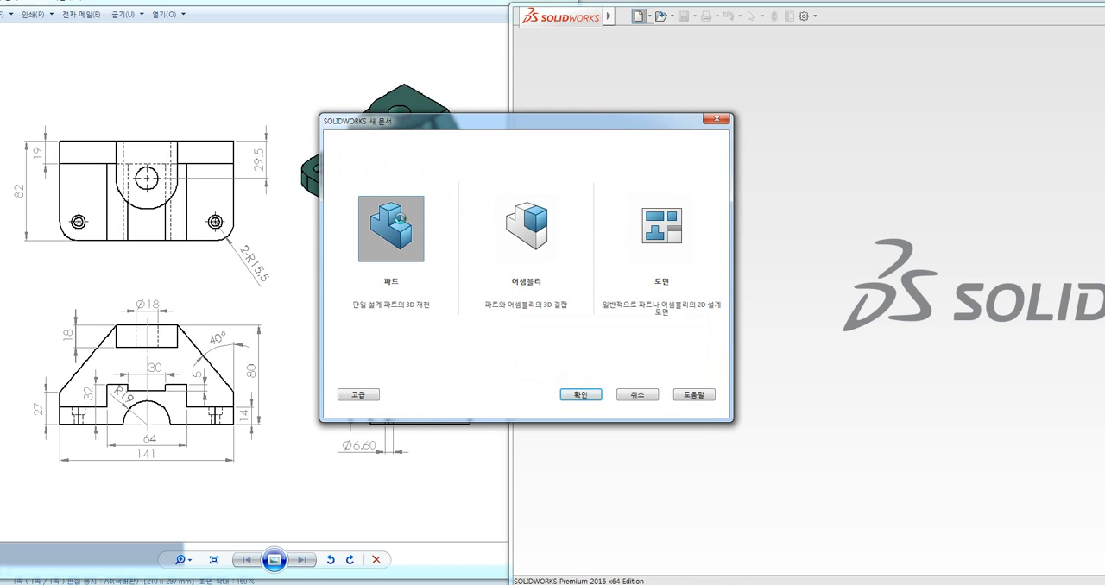
key(Return)
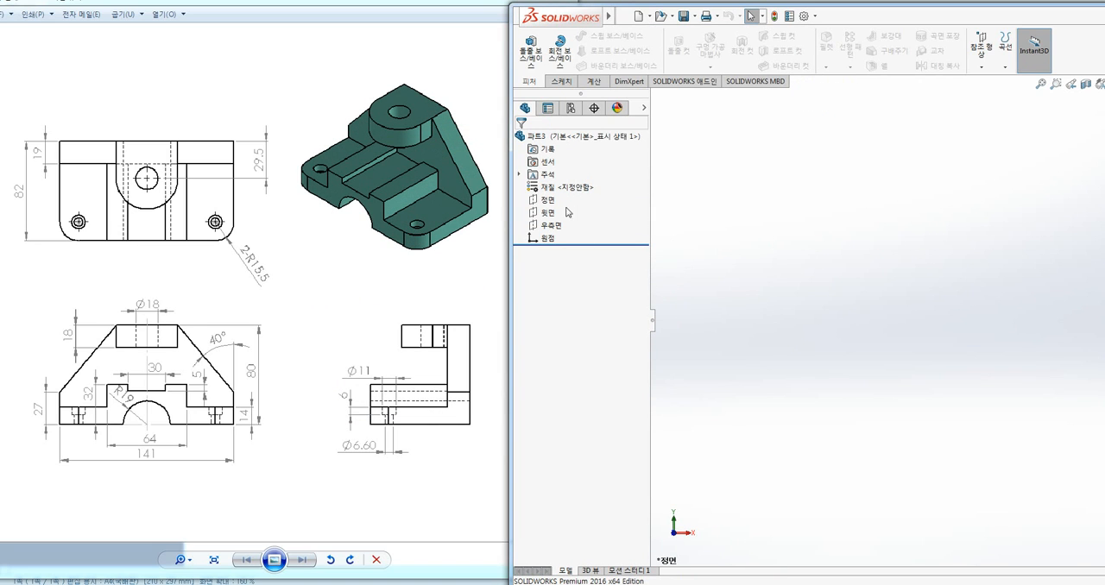
Start a sketch on the front plane and draw a vertical centerline about 80 mm long upward from the origin
click(549, 203)
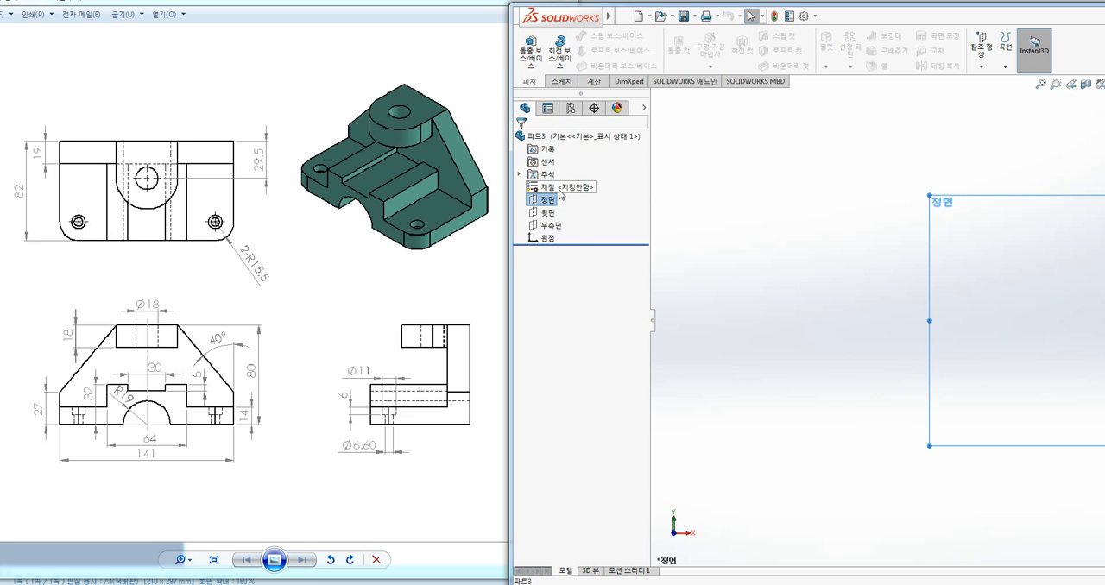
click(559, 83)
click(529, 43)
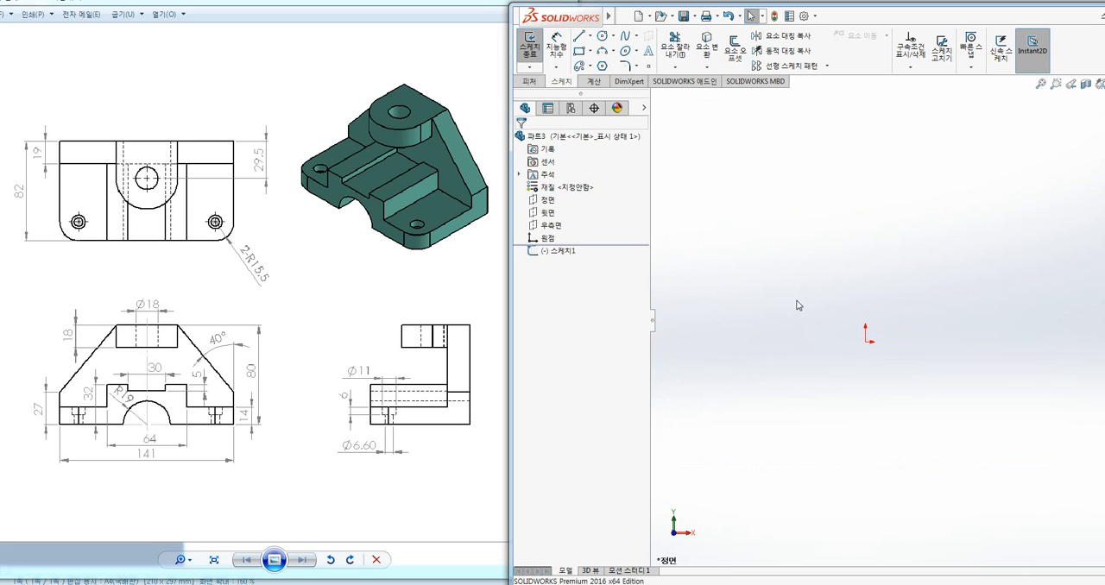
click(592, 37)
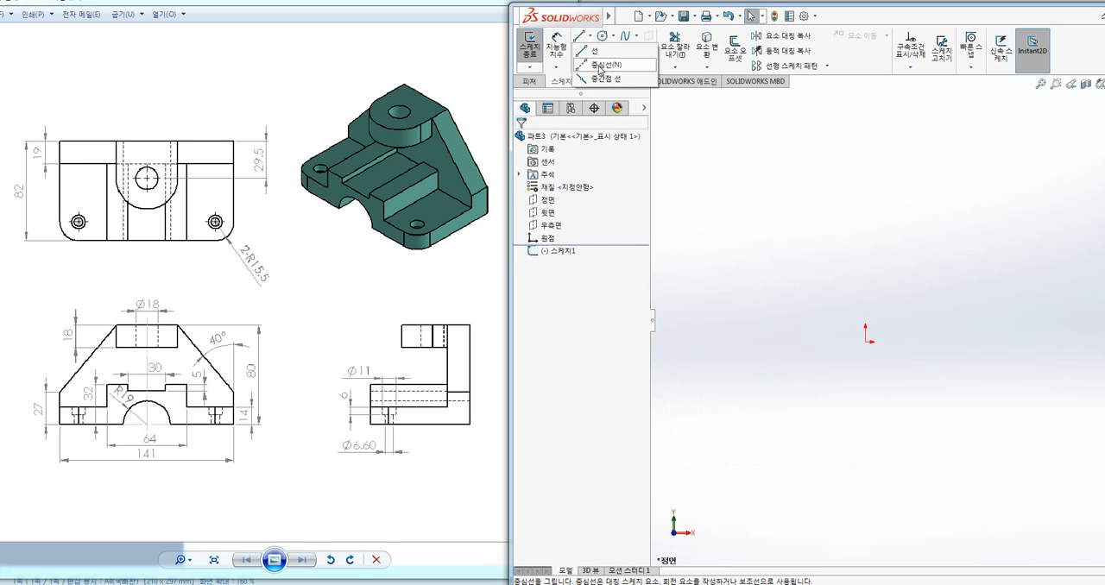
click(604, 65)
click(866, 343)
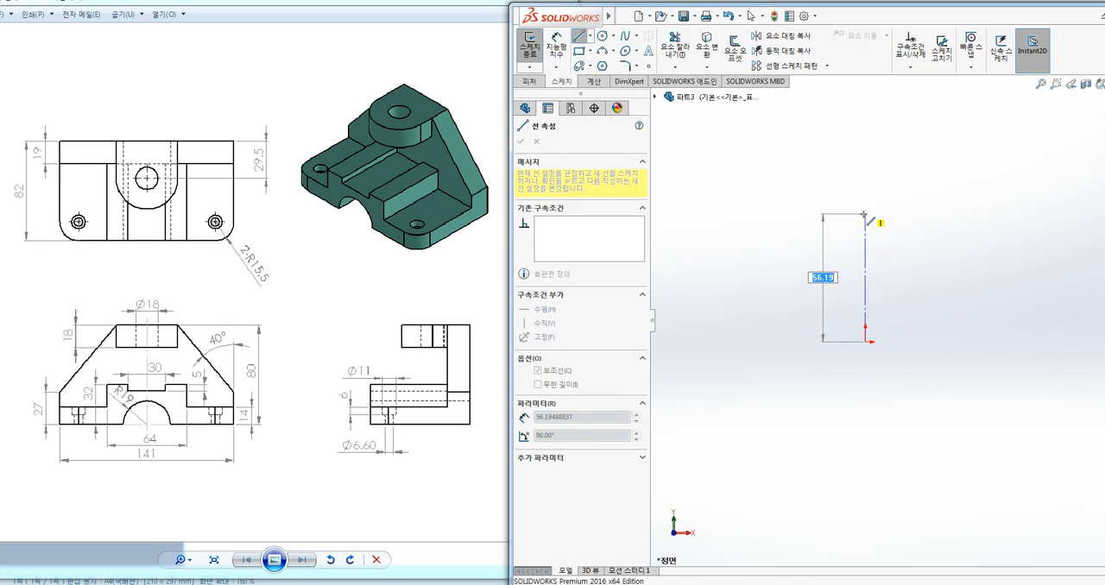
click(866, 160)
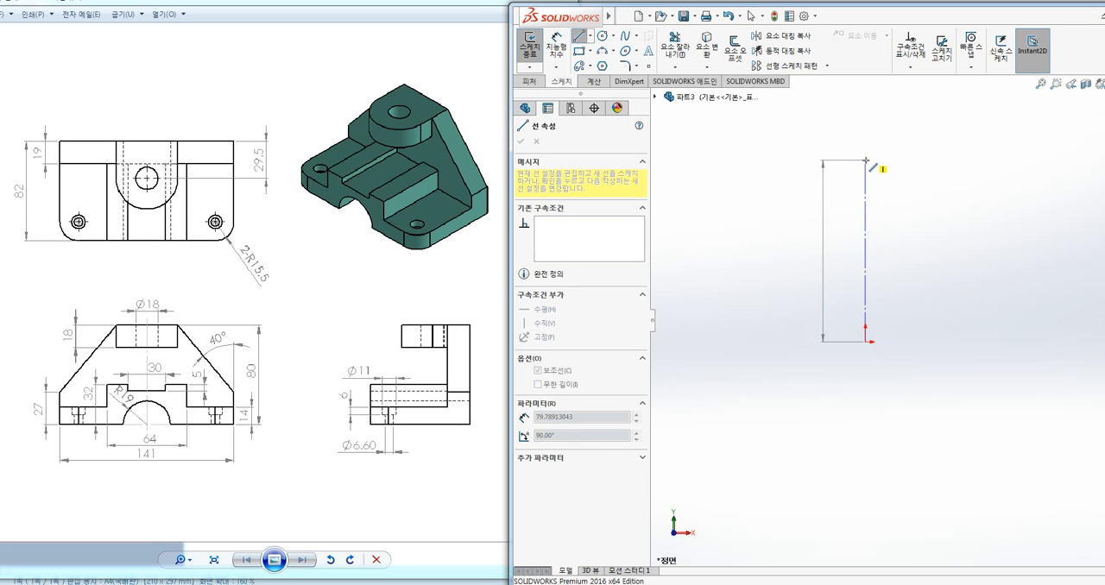
key(Escape)
key(Escape)
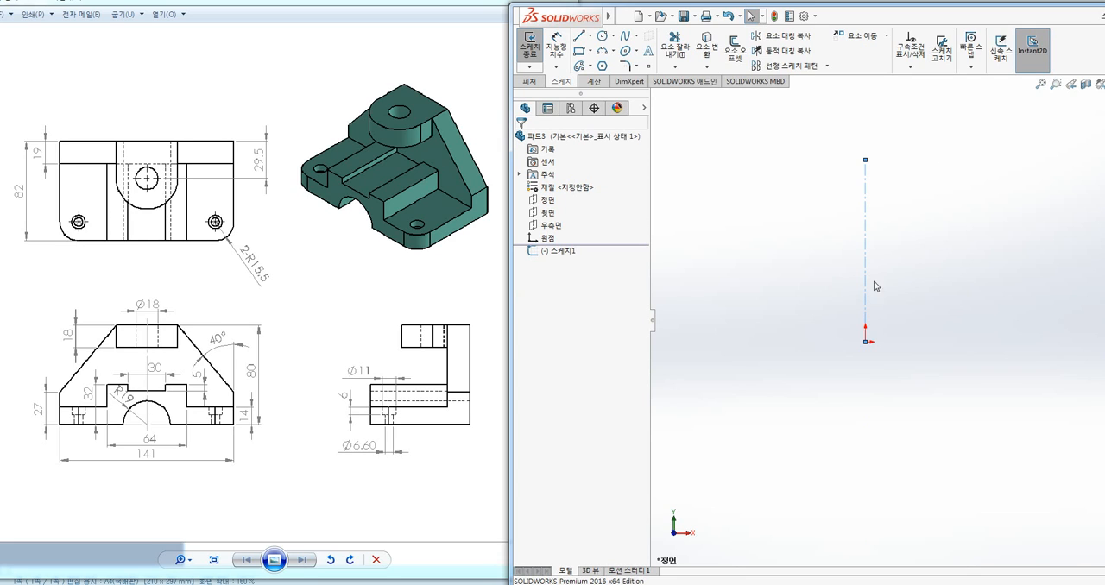
Turn on dynamic mirroring for the sketch about the vertical centerline
click(776, 52)
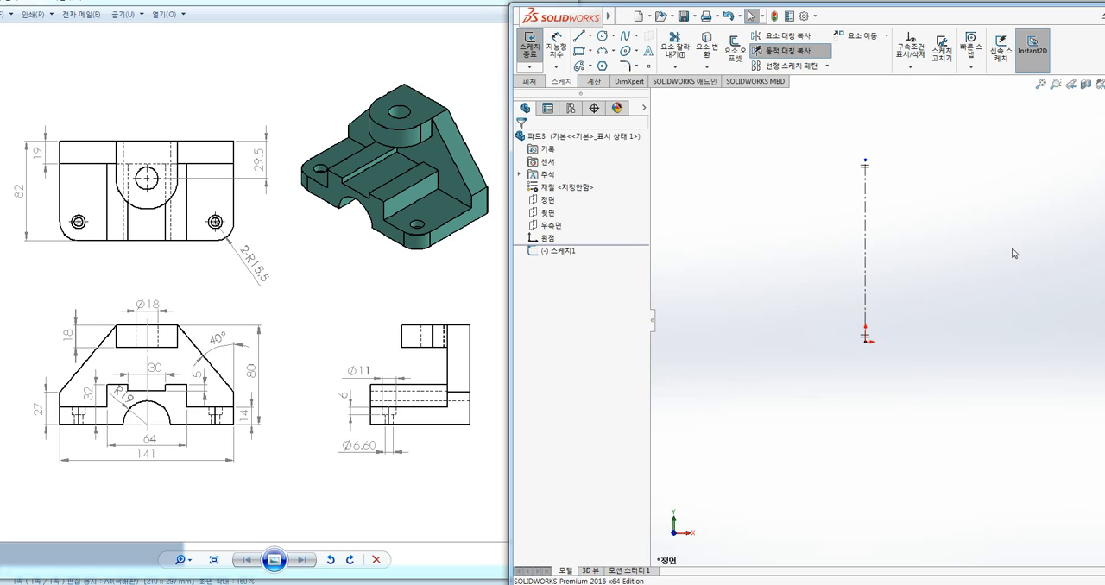
key(Escape)
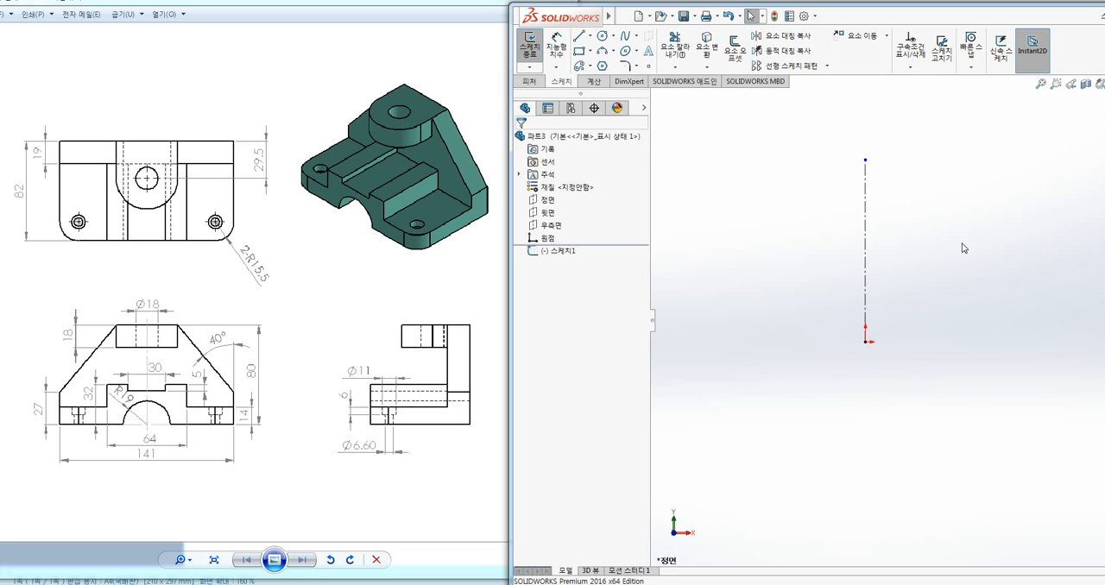
click(786, 57)
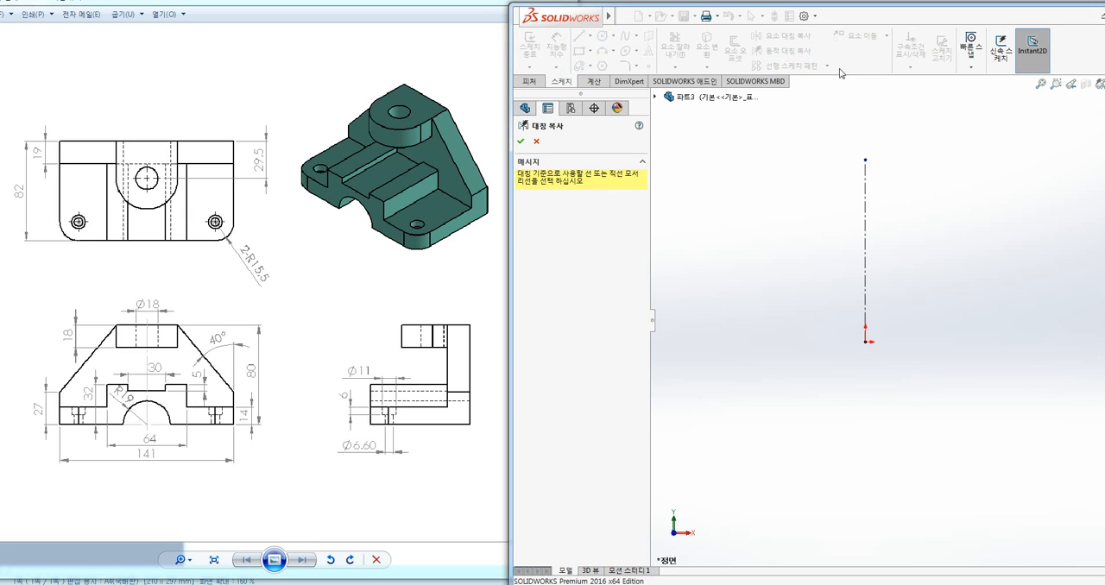
click(866, 208)
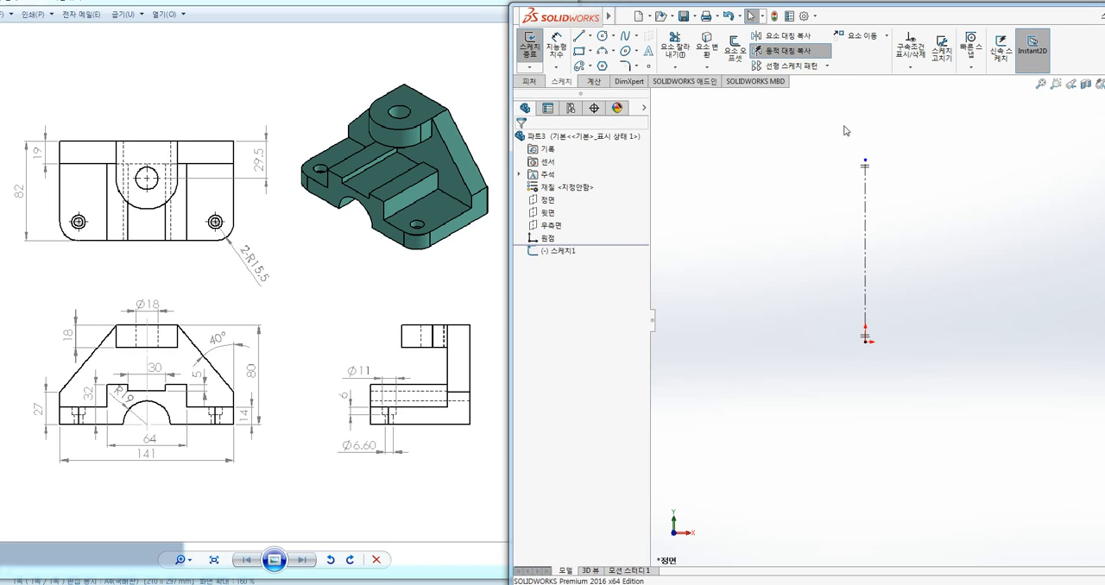
click(796, 57)
ctrl+middle_drag(765, 263, 772, 269)
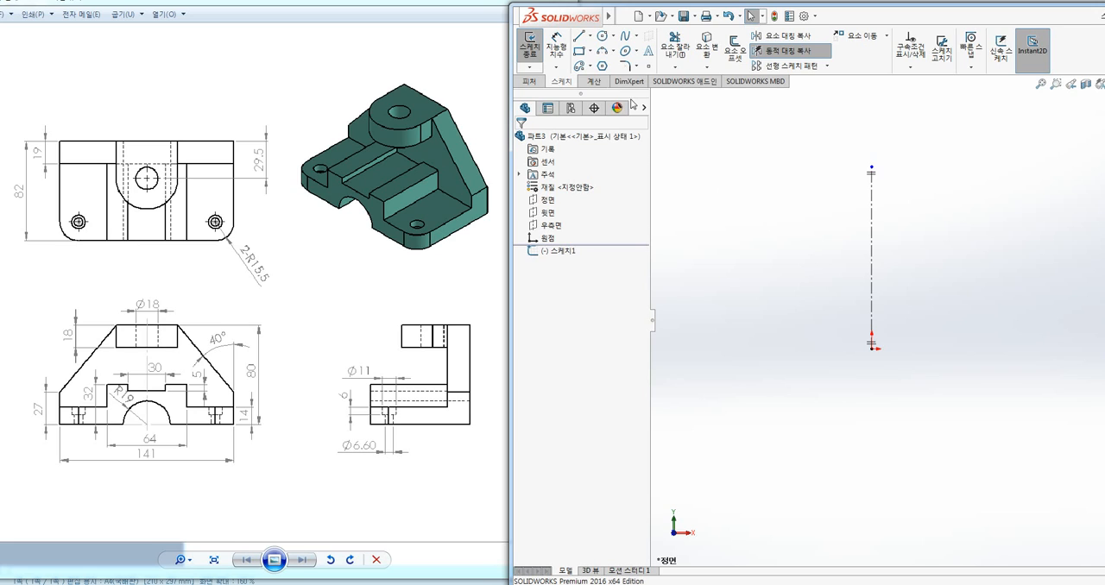
Draw a horizontal base line leftward from the origin with a length of 70.5 mm
click(578, 37)
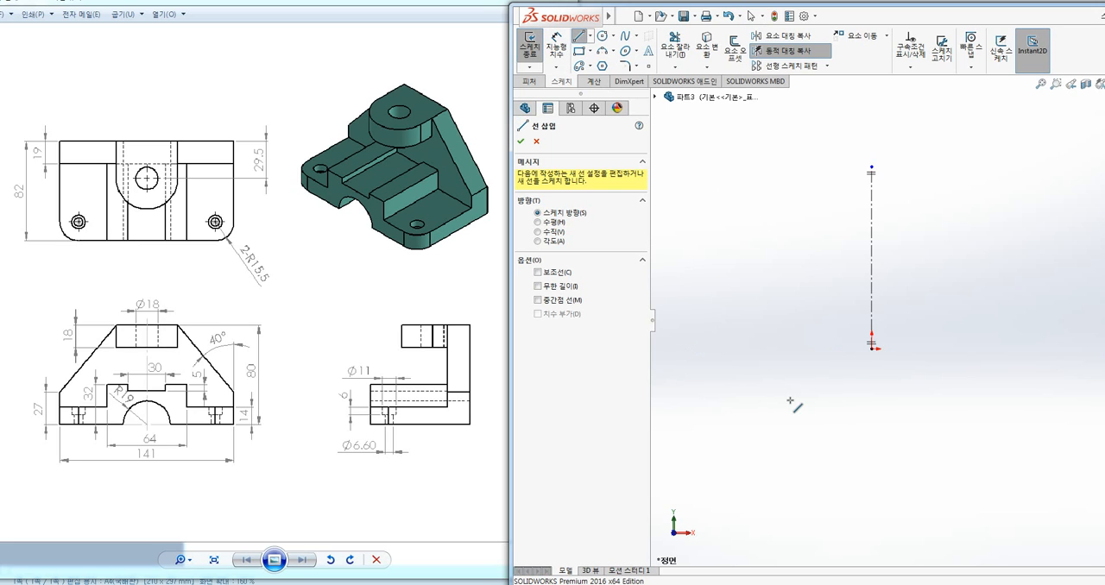
click(871, 347)
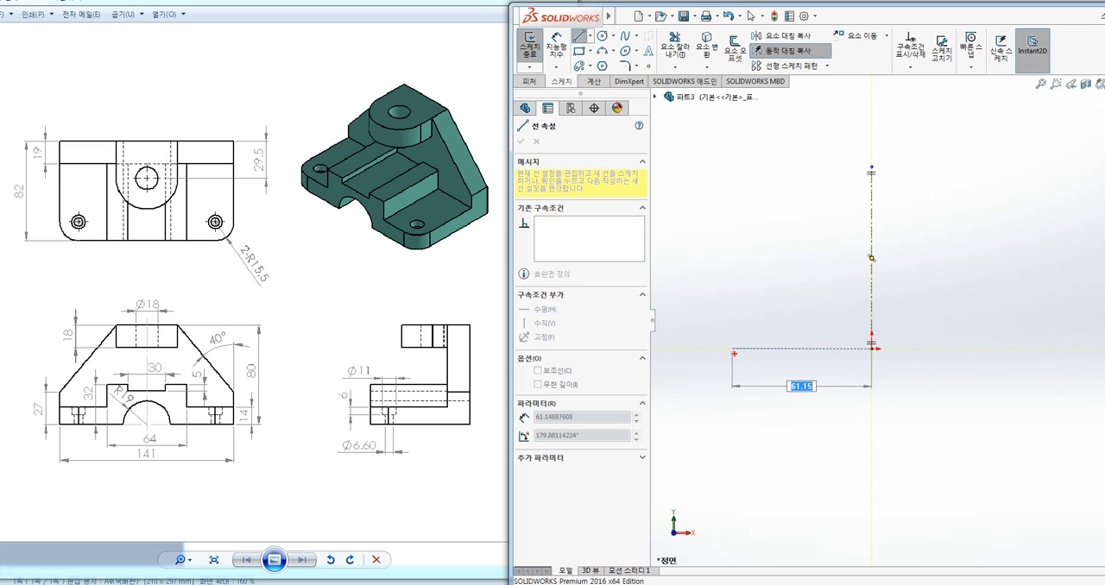
mouse_move(147, 425)
mouse_down()
mouse_move(99, 444)
mouse_move(59, 426)
mouse_up()
key(Escape)
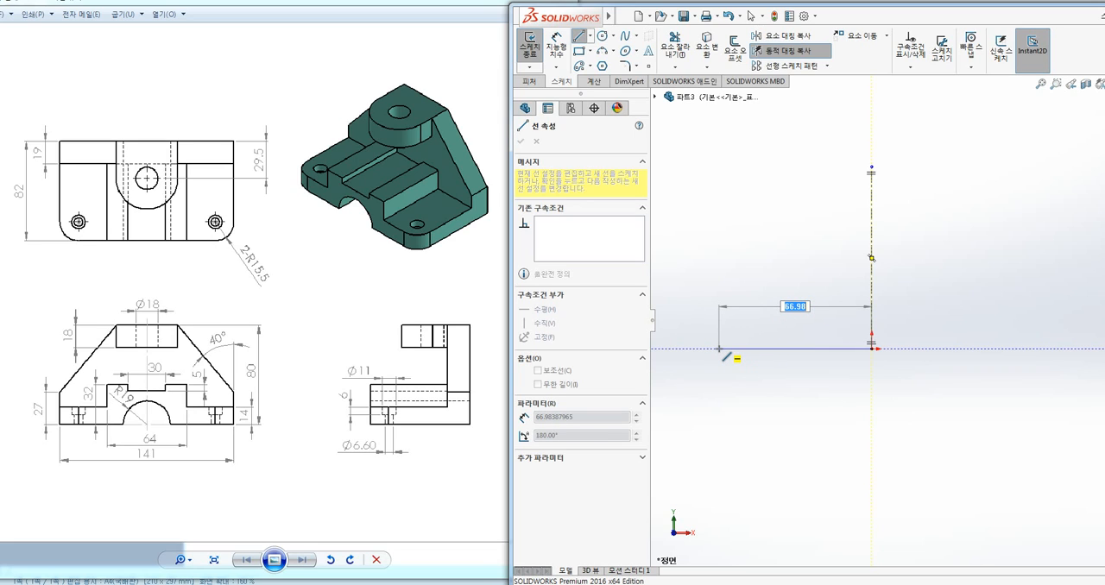
key(ctrl+2)
mouse_move(801, 324)
mouse_down()
mouse_move(799, 286)
mouse_move(818, 319)
mouse_move(791, 324)
mouse_up()
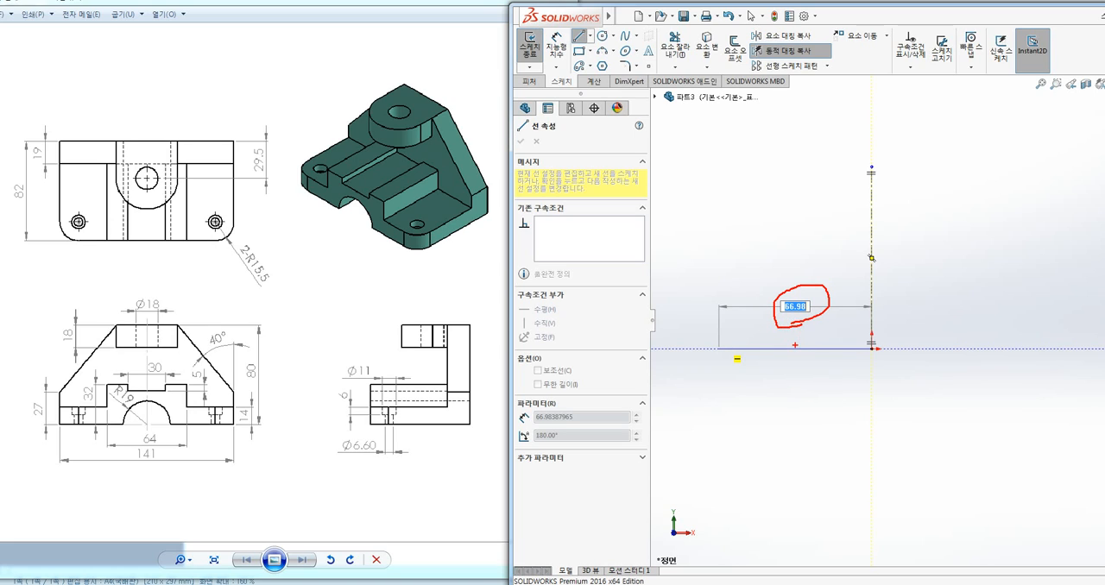
text(7)
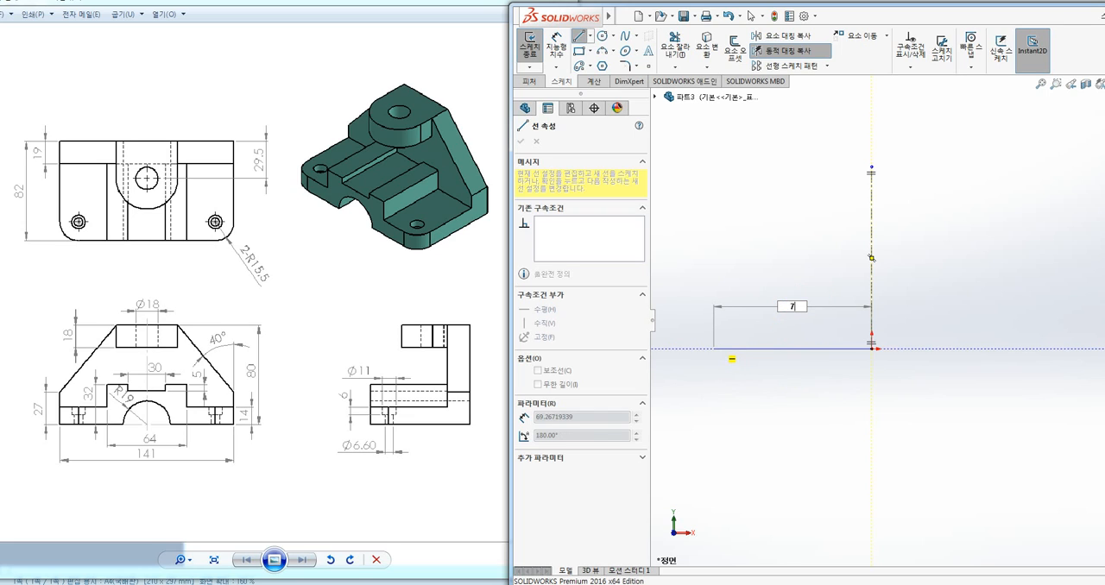
text(0.5)
key(Return)
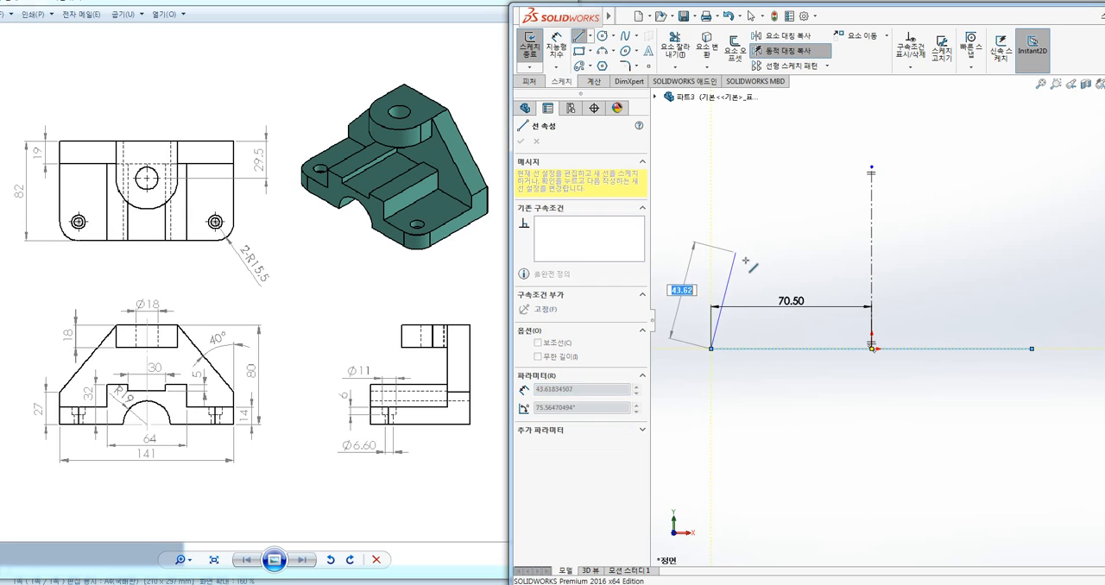
Continue the outline with a vertical line about 22 mm high, an inward-sloping line, and a horizontal line about 28 mm long ending on the centerline
click(711, 298)
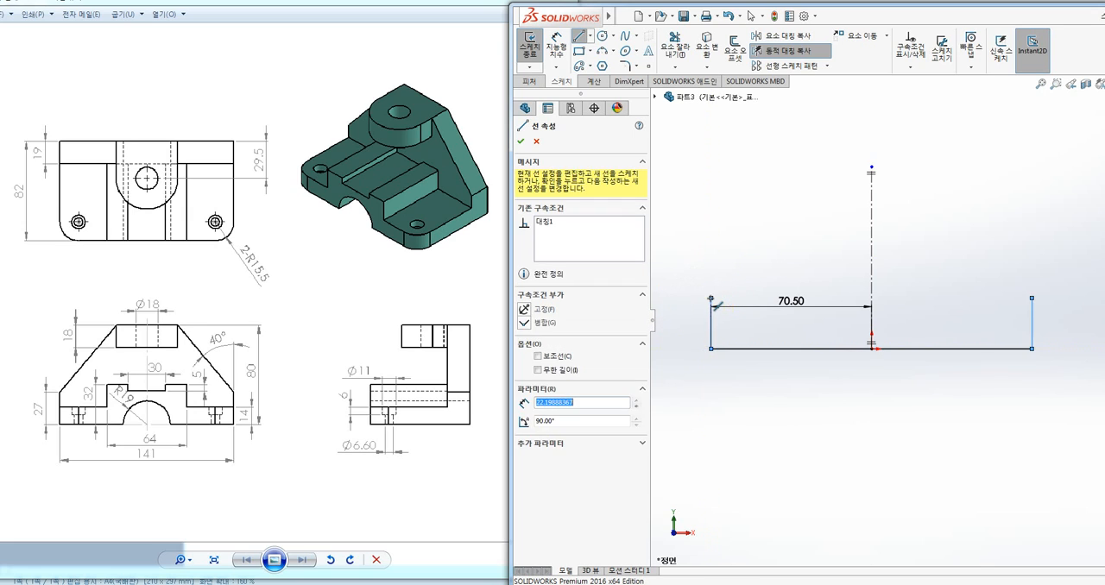
click(808, 212)
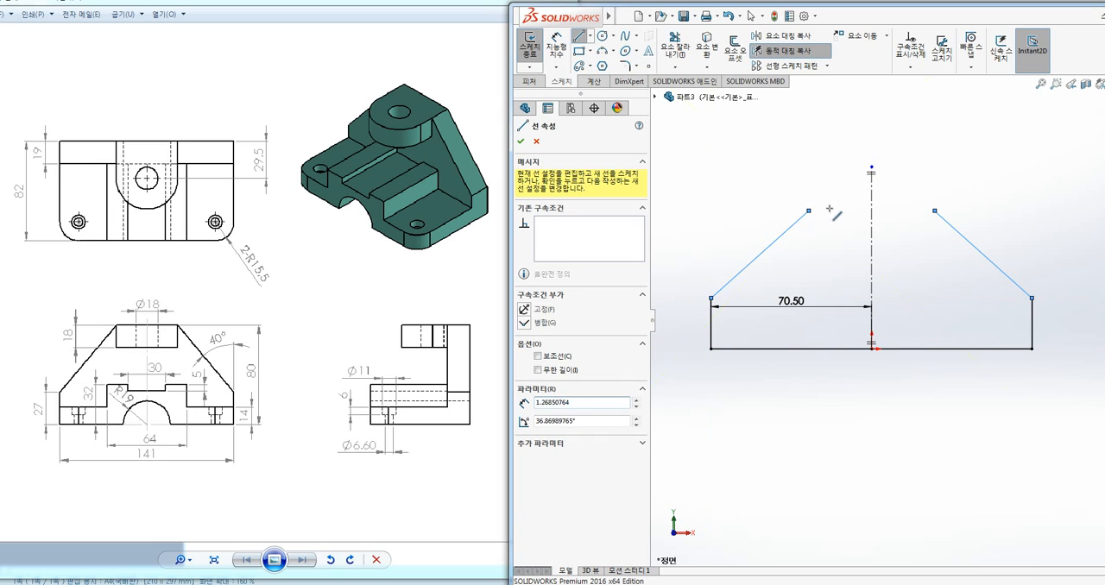
click(872, 210)
key(Escape)
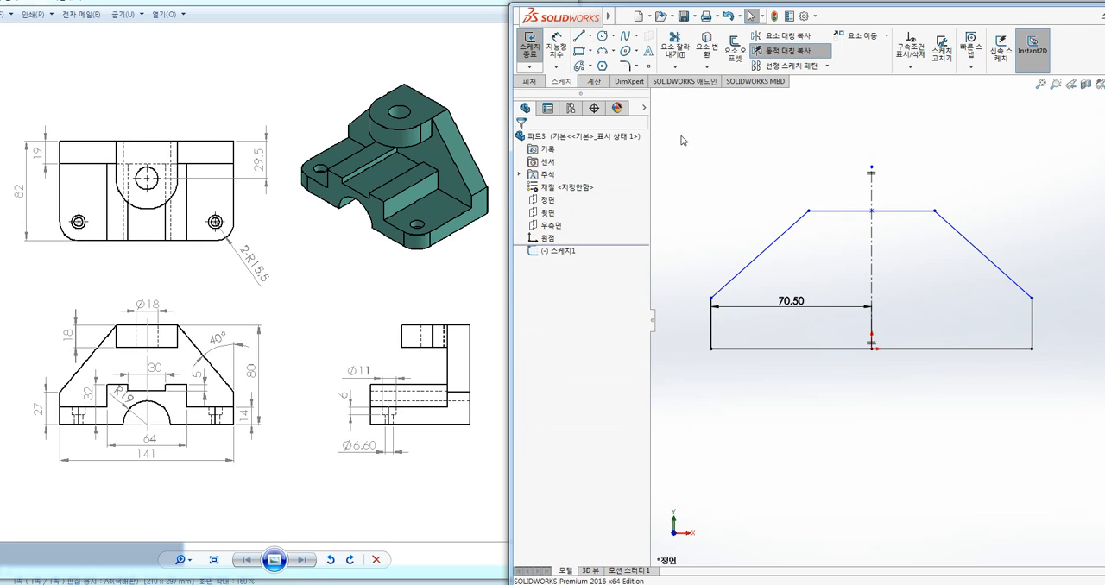
Dimension the left vertical edge of the profile at 27 mm
click(556, 46)
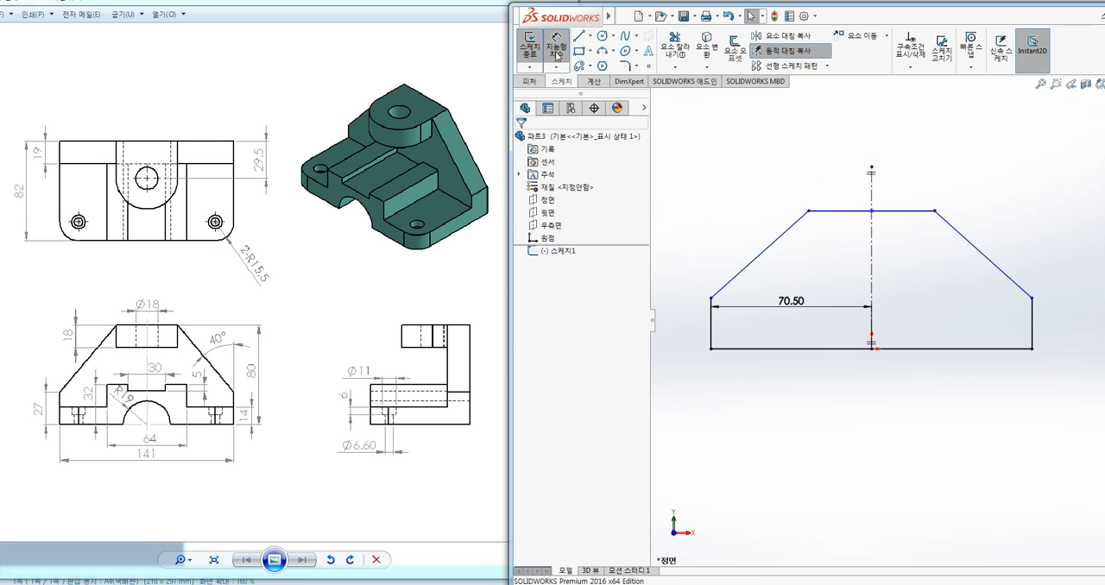
click(710, 321)
click(691, 326)
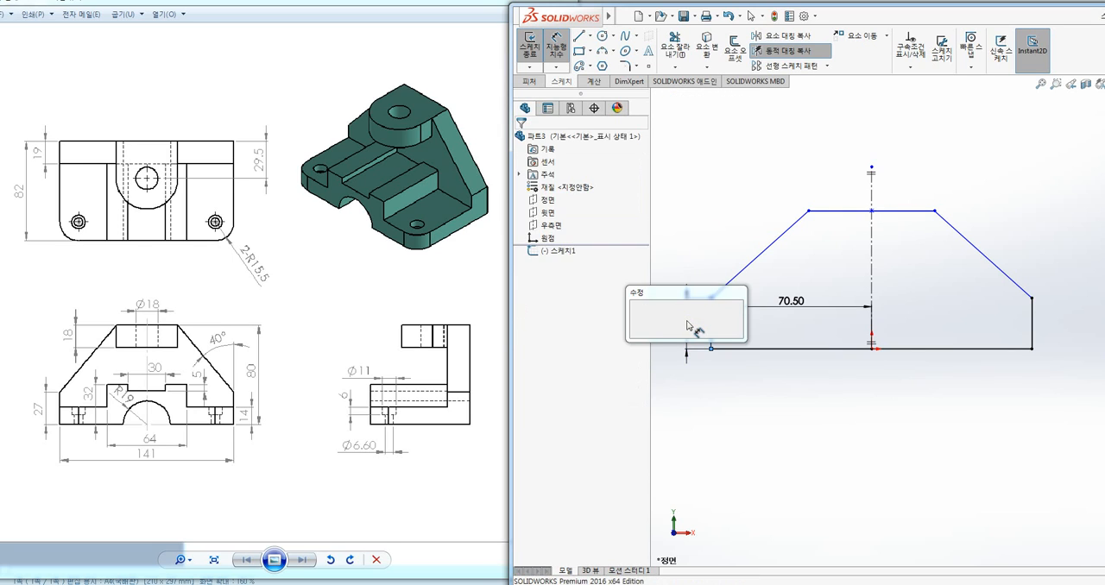
text(27)
key(Return)
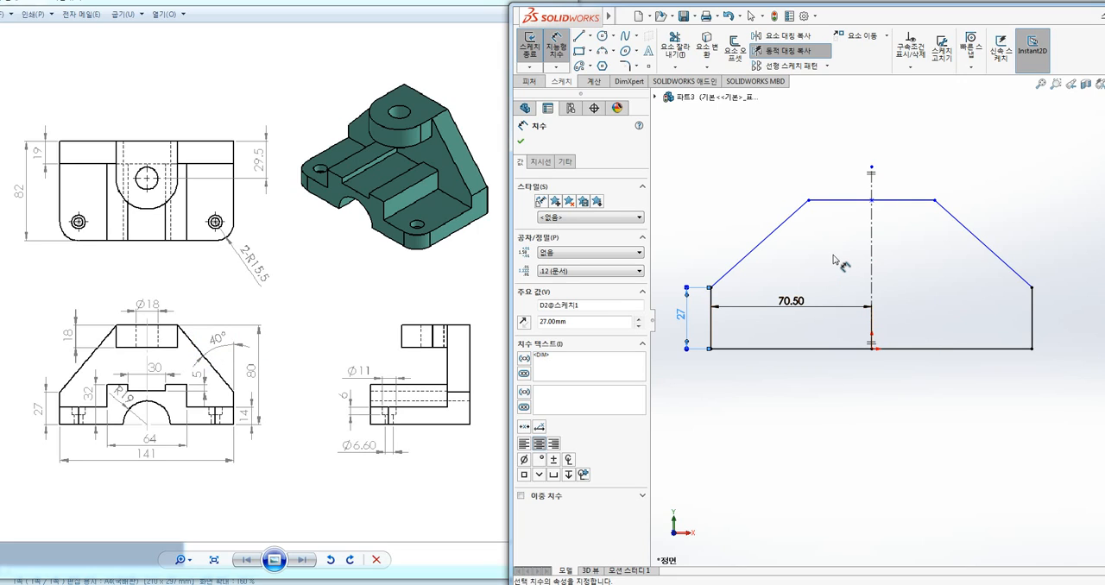
Dimension the angle between the left sloping line and the left vertical edge at 40 degrees
click(749, 259)
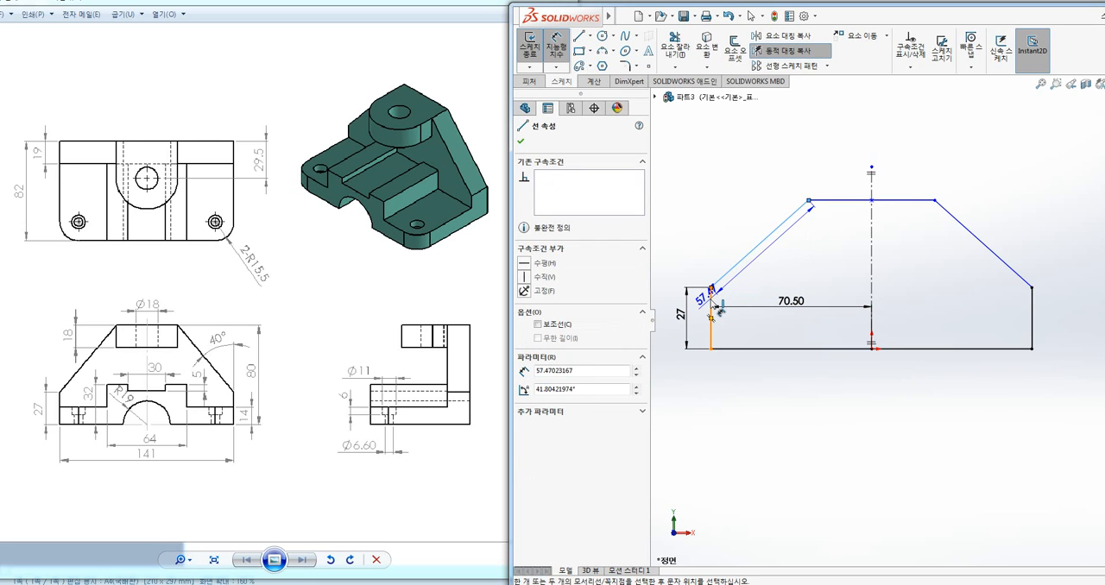
click(711, 311)
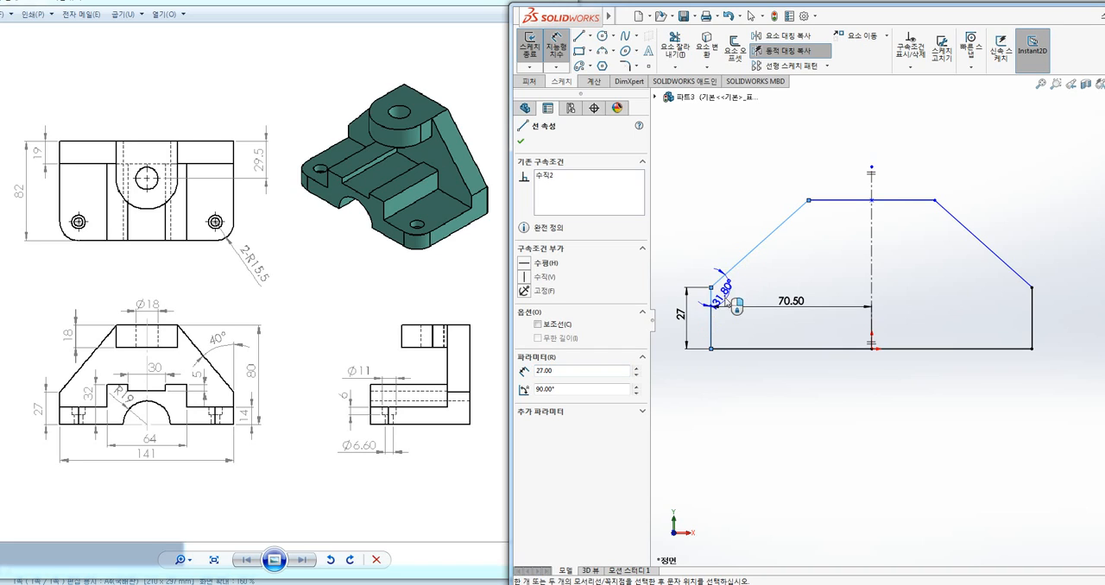
click(742, 232)
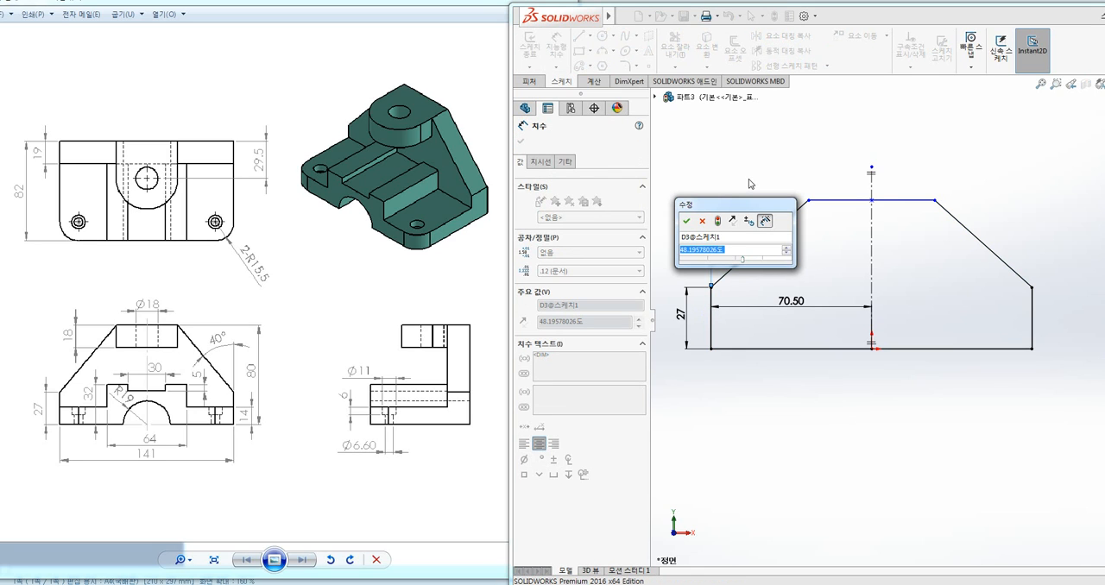
text(40)
key(Return)
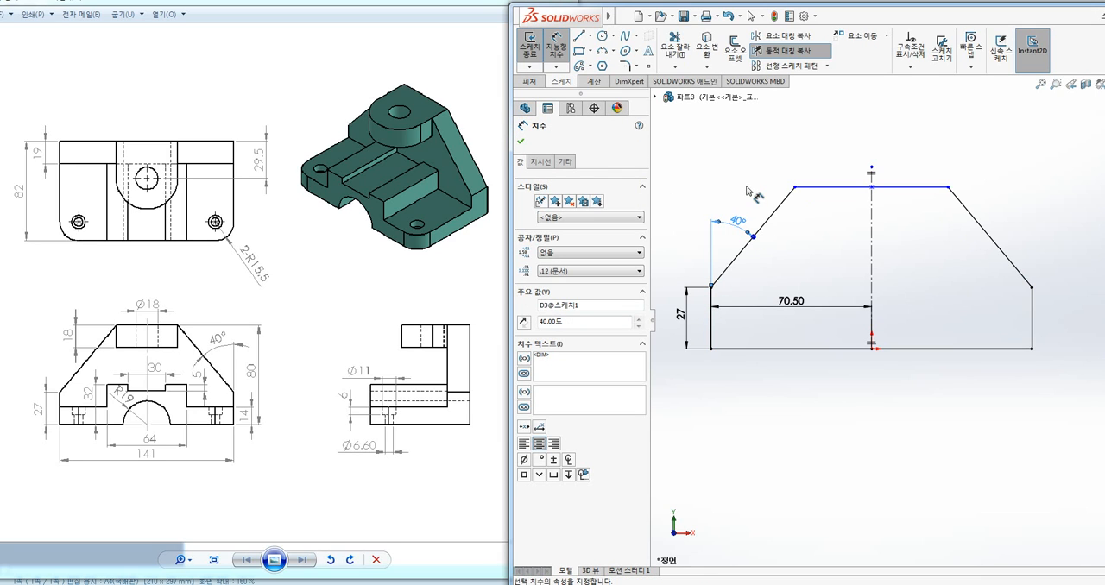
Dimension the overall height between the profile's top edge and base line at 80 mm
click(808, 188)
click(807, 349)
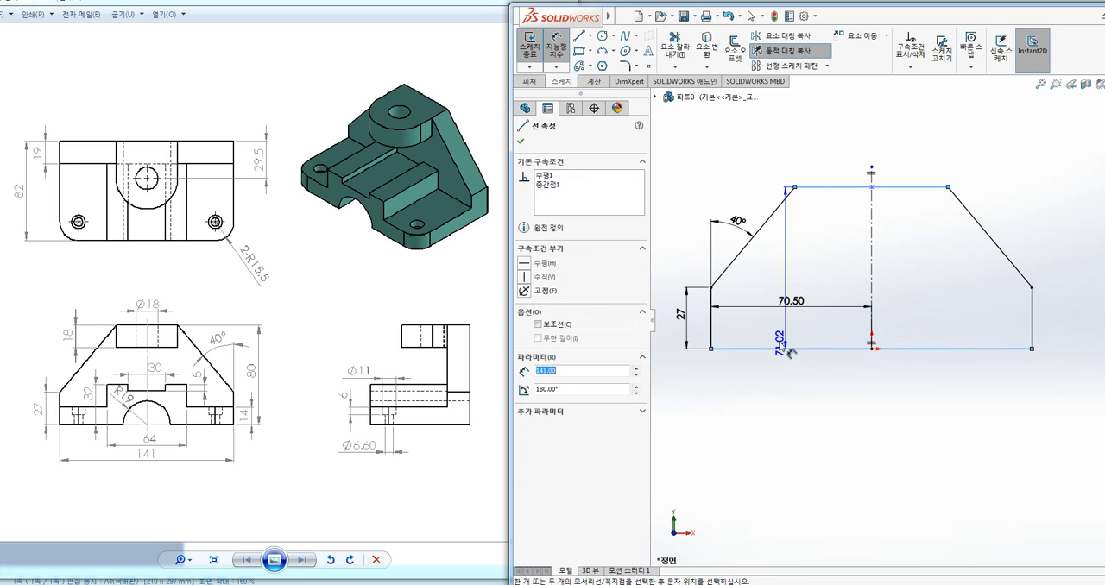
click(672, 315)
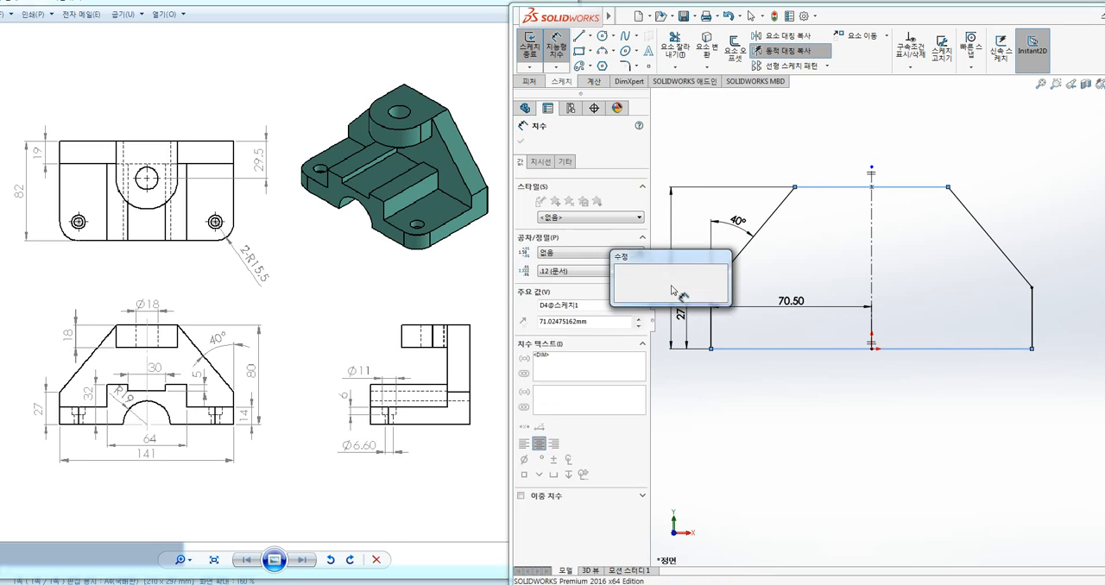
text(80)
key(Return)
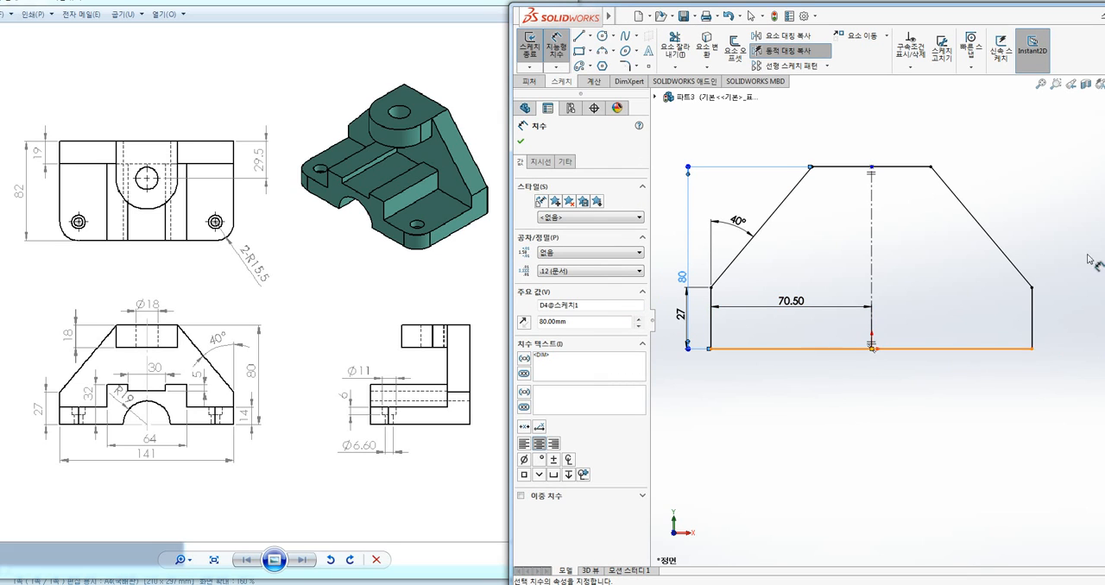
key(Escape)
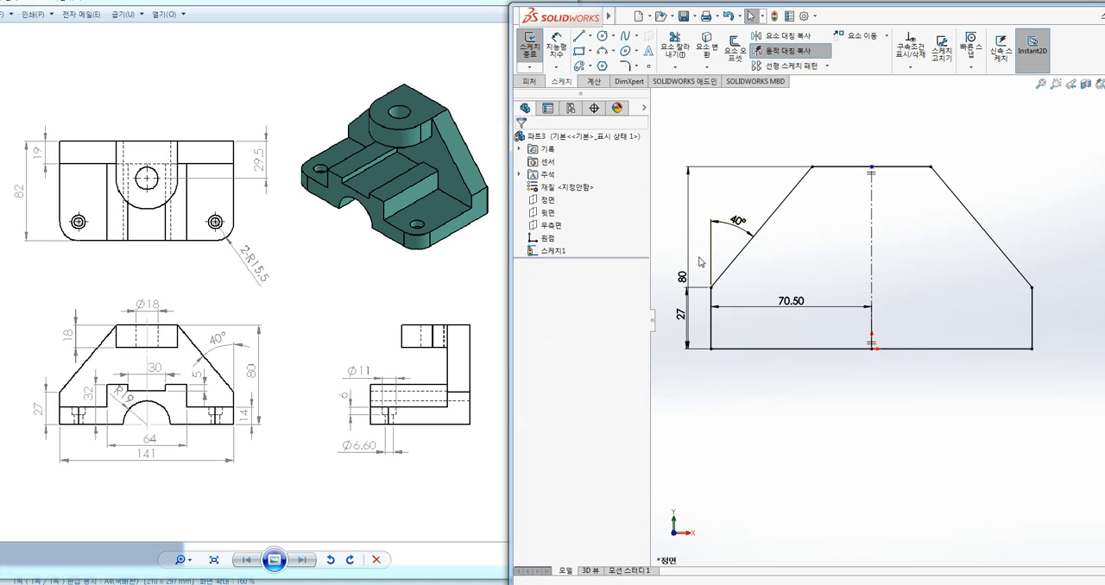
Reposition the 80 mm height dimension farther outside the profile and the 70.50 mm width dimension below the base line
drag(690, 278, 670, 279)
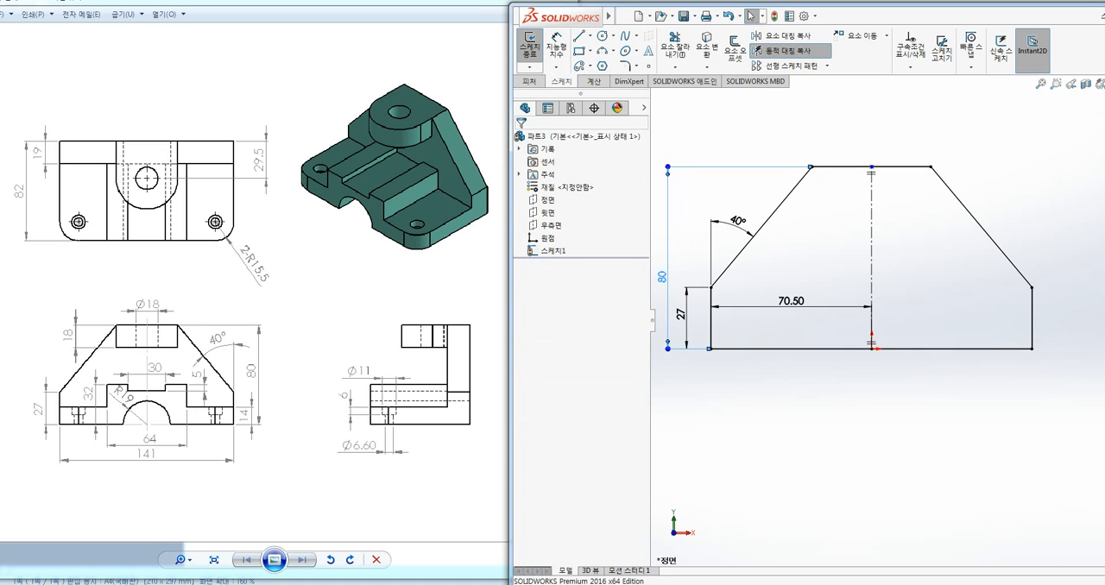
drag(800, 316, 794, 380)
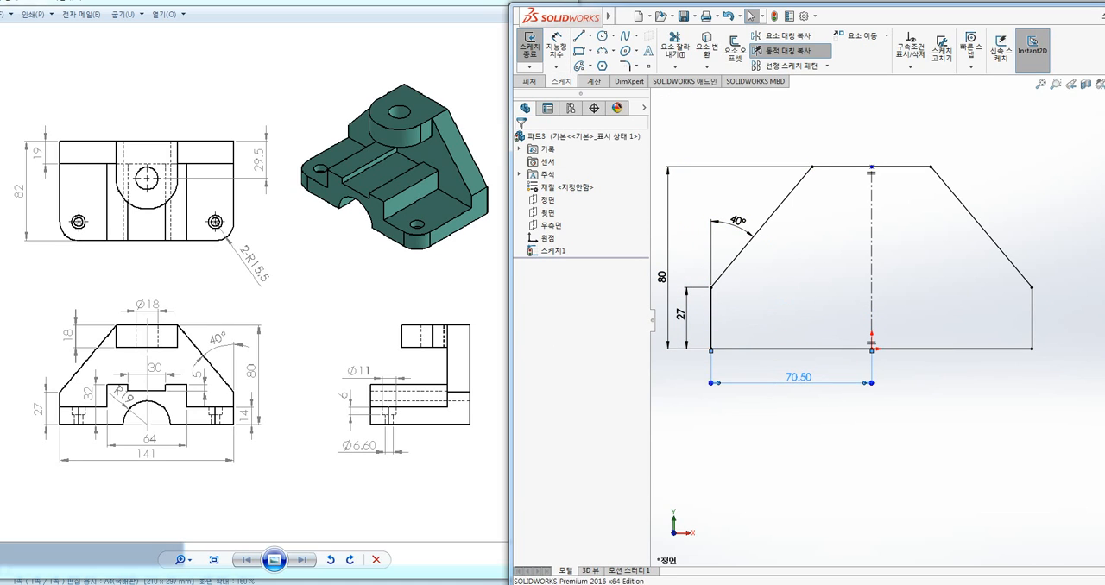
click(922, 330)
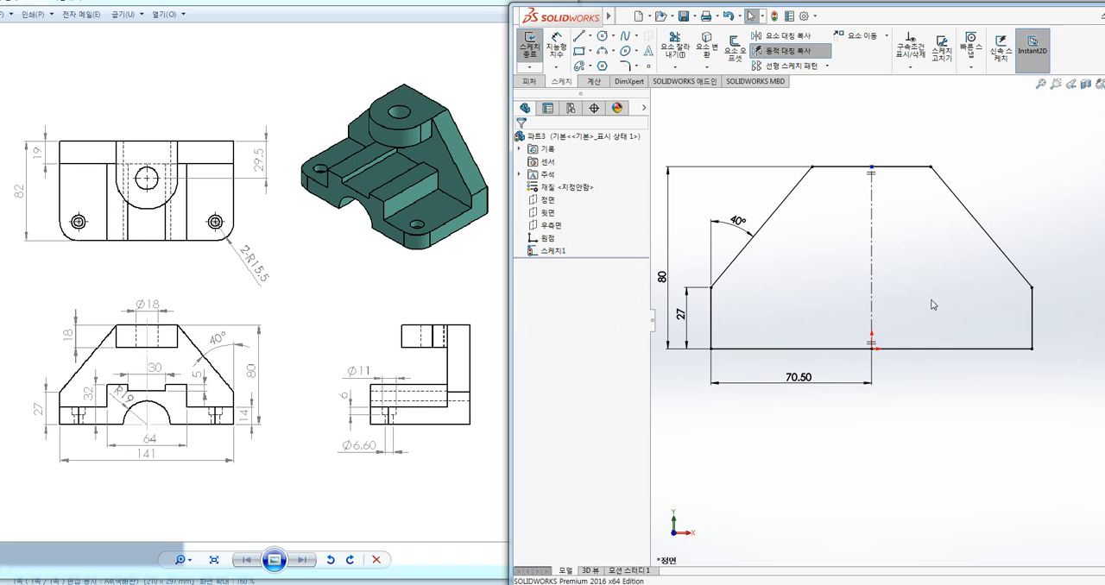
click(824, 390)
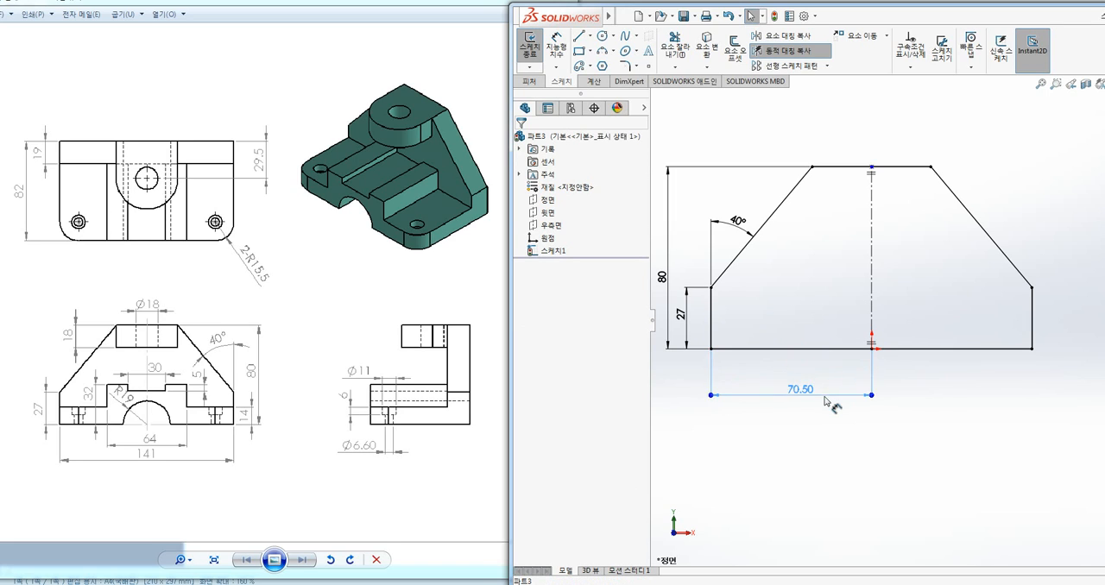
drag(821, 382, 818, 379)
click(918, 386)
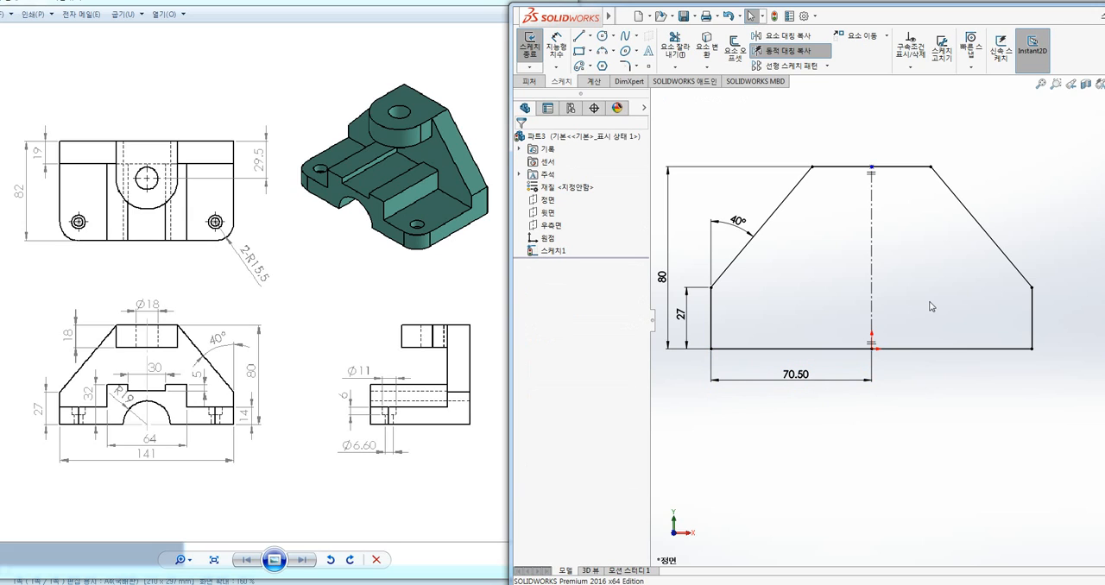
ctrl+middle_drag(927, 290, 928, 300)
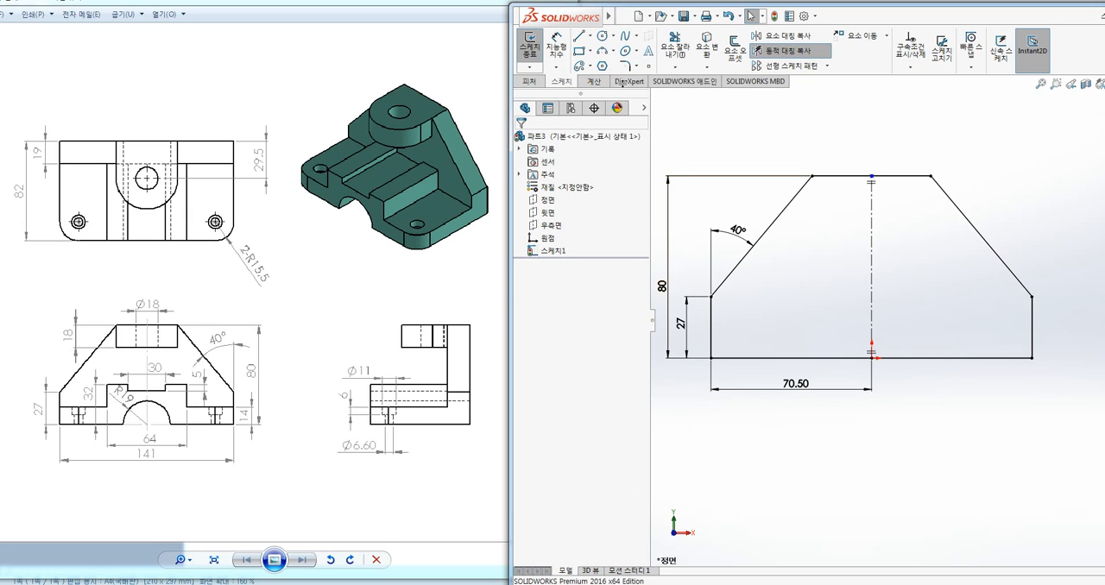
click(578, 40)
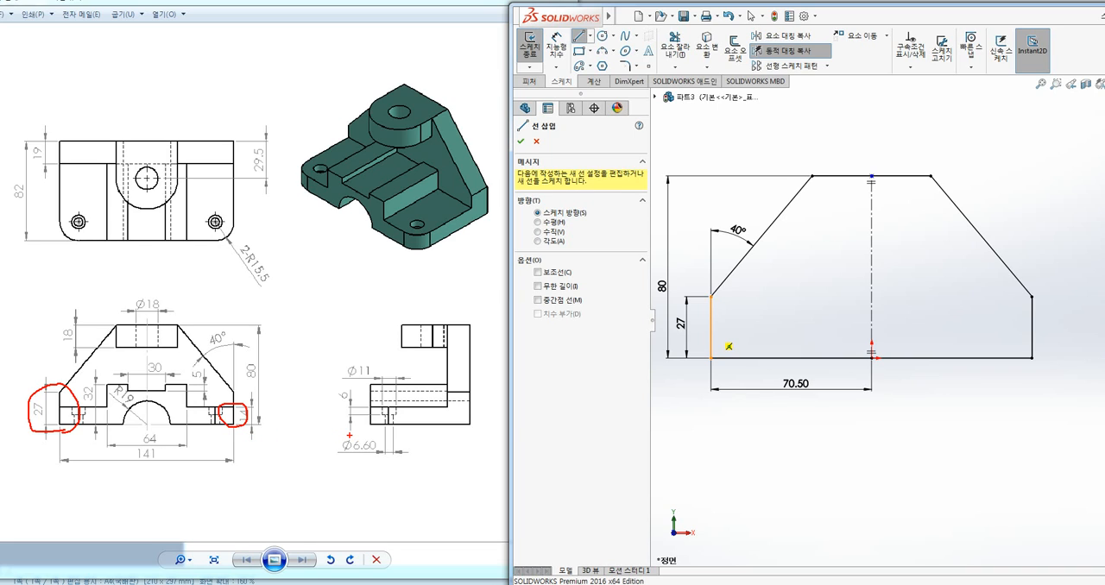
key(Escape)
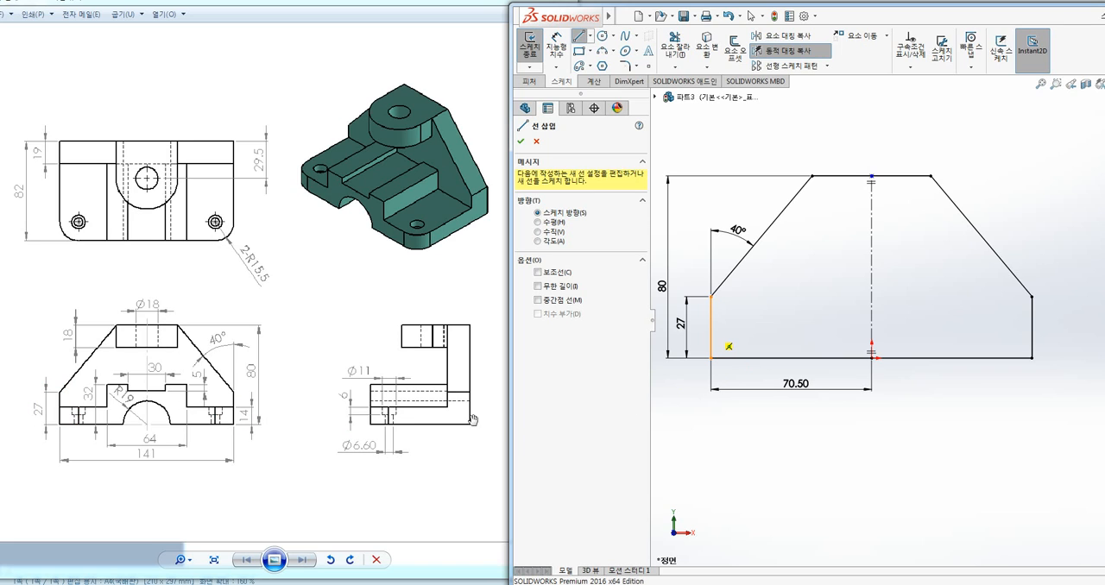
key(Escape)
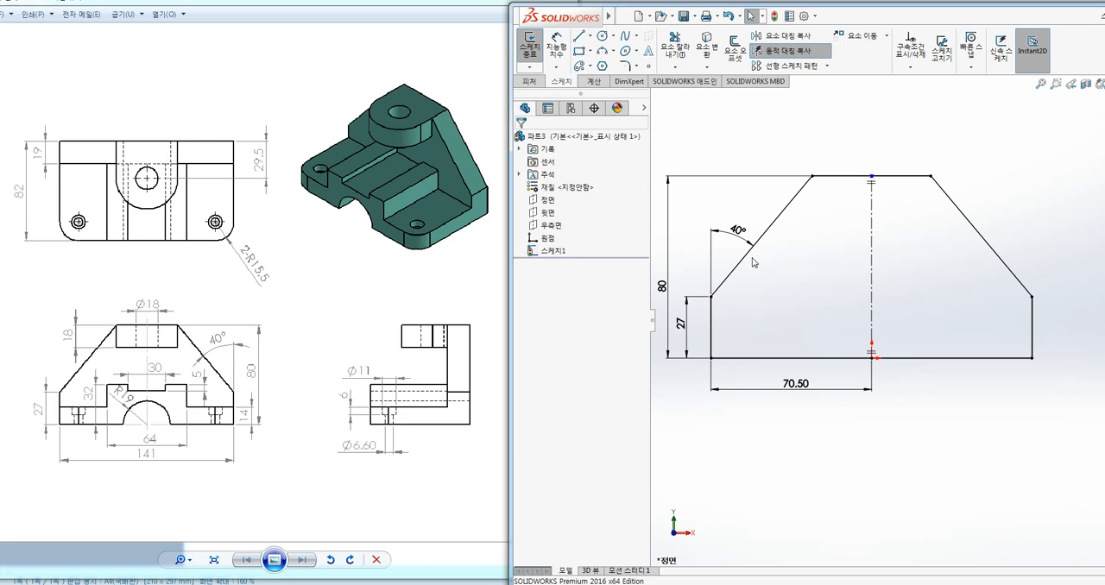
Draw a stepped line from the left edge, about 18 mm above the base, to a centerline notch about 3 mm deep, and turn off dynamic mirroring
click(581, 39)
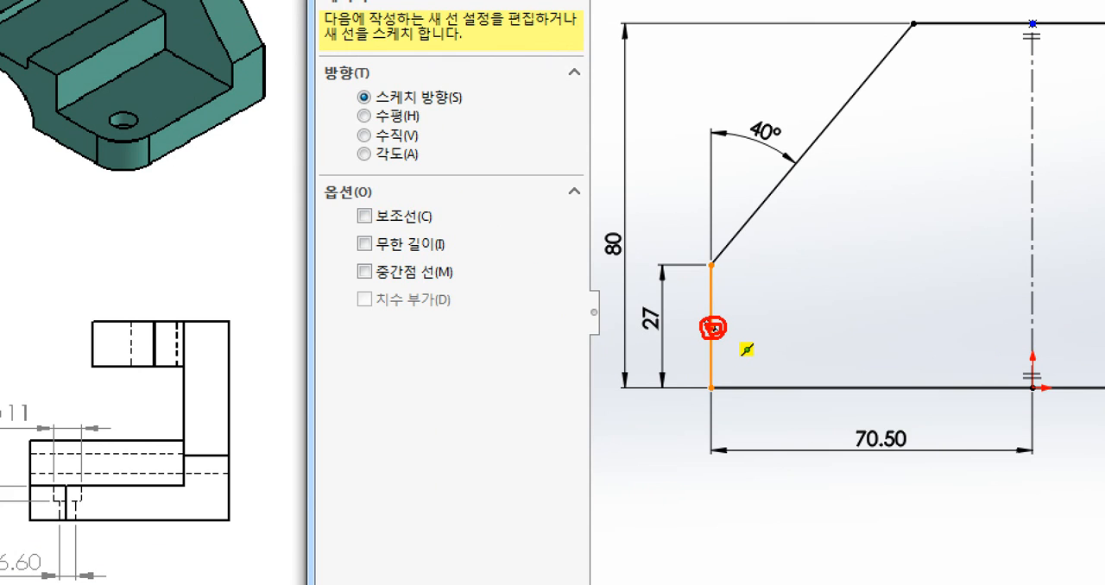
drag(712, 326, 792, 326)
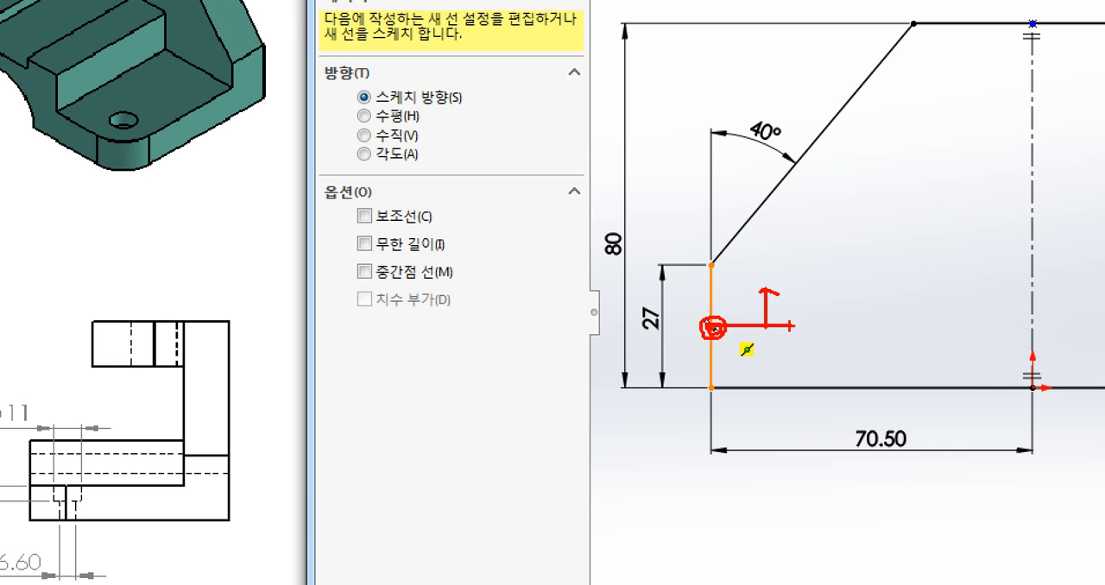
key(Escape)
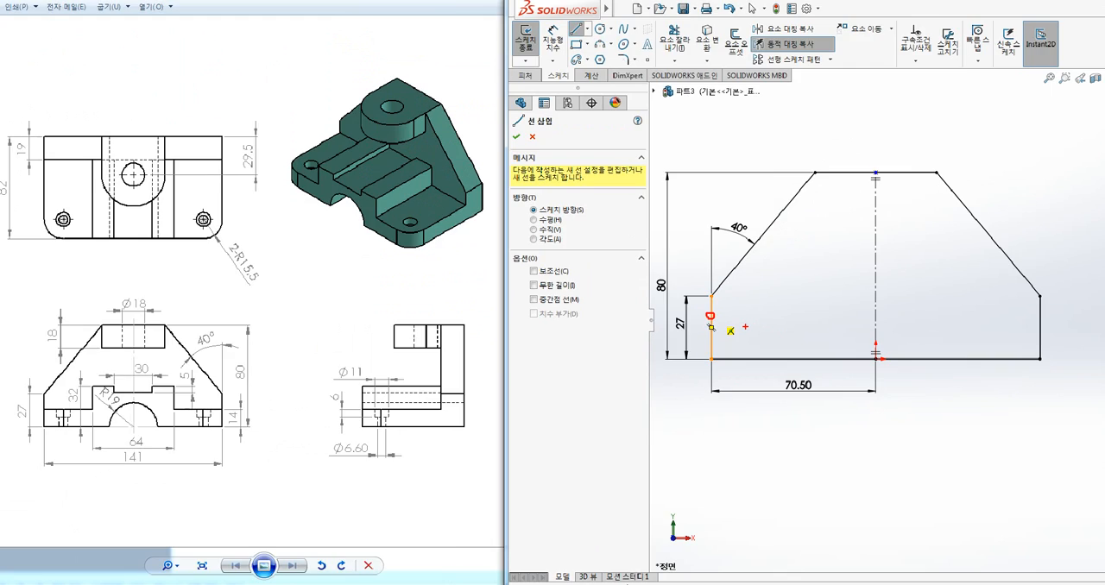
click(710, 326)
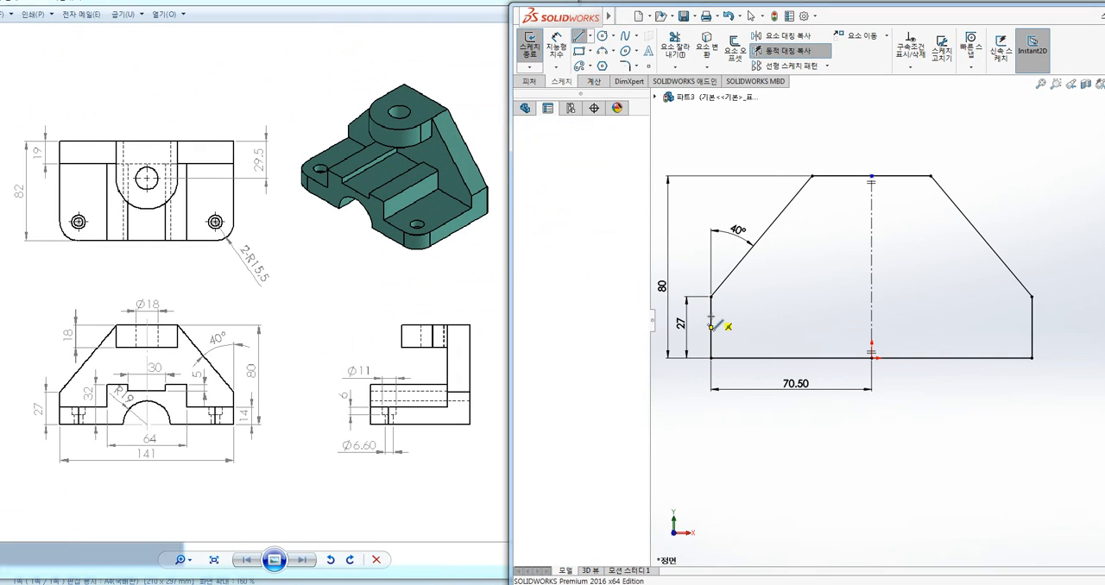
click(805, 316)
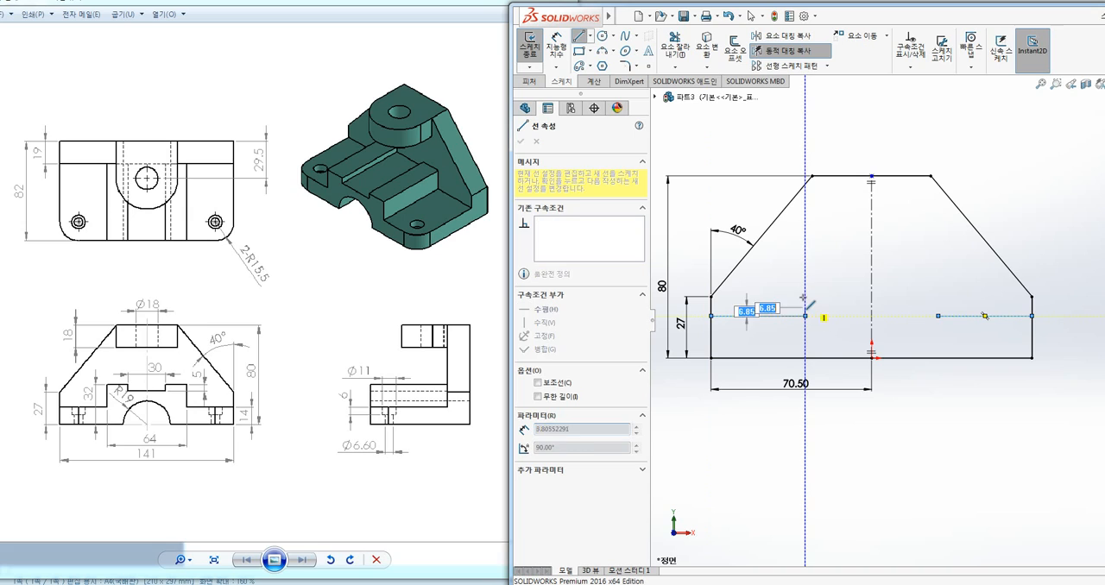
click(804, 288)
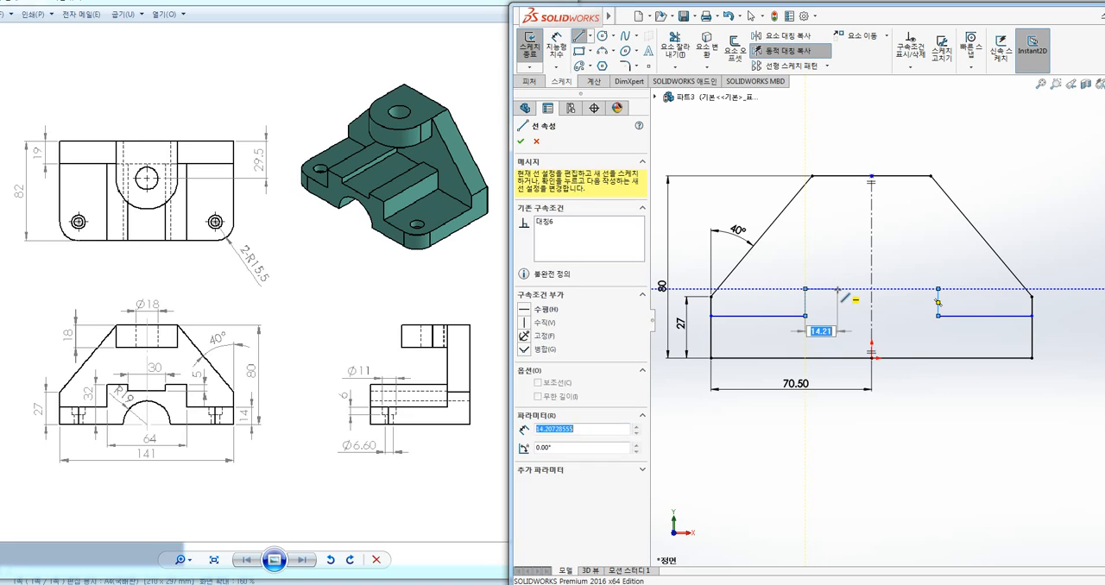
click(838, 290)
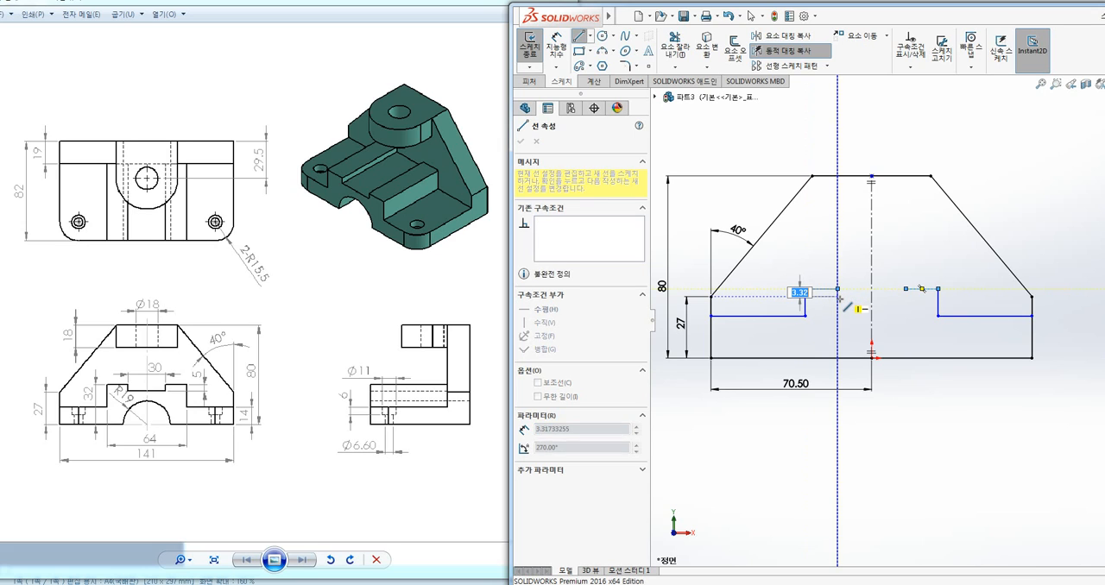
click(837, 297)
click(872, 297)
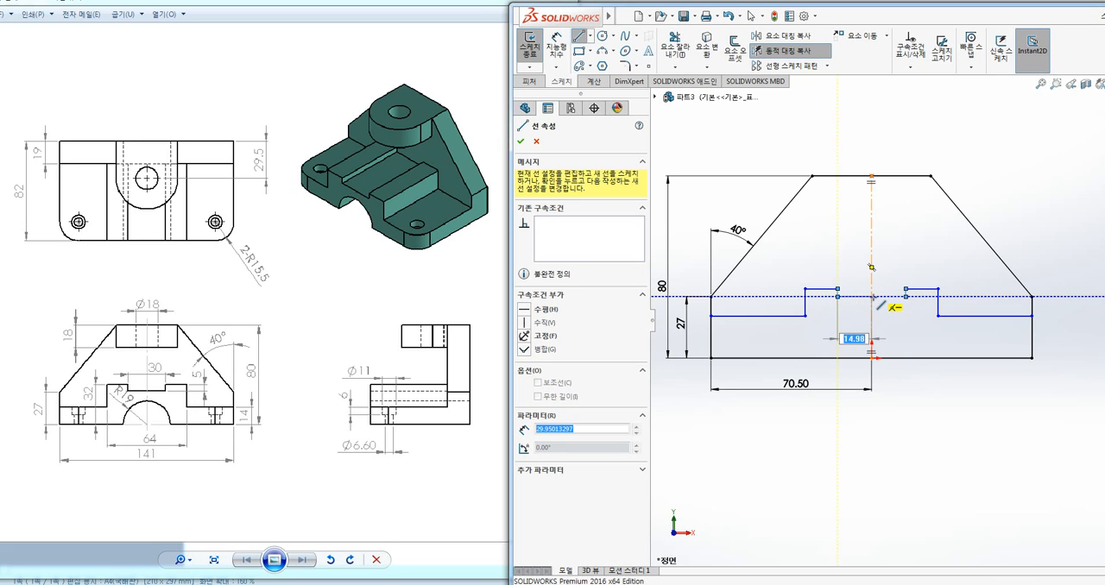
key(Escape)
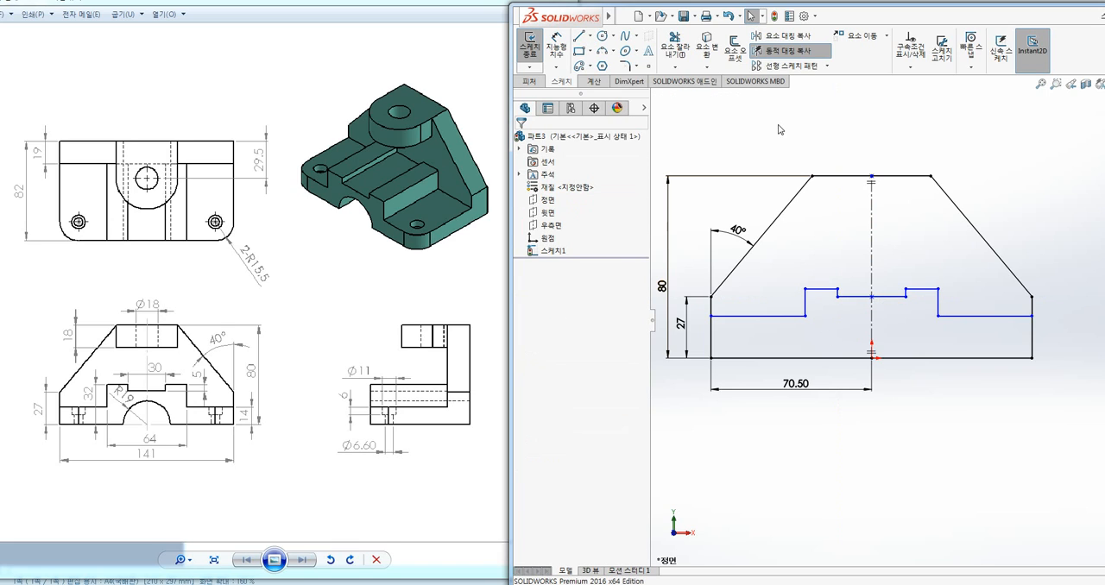
click(790, 54)
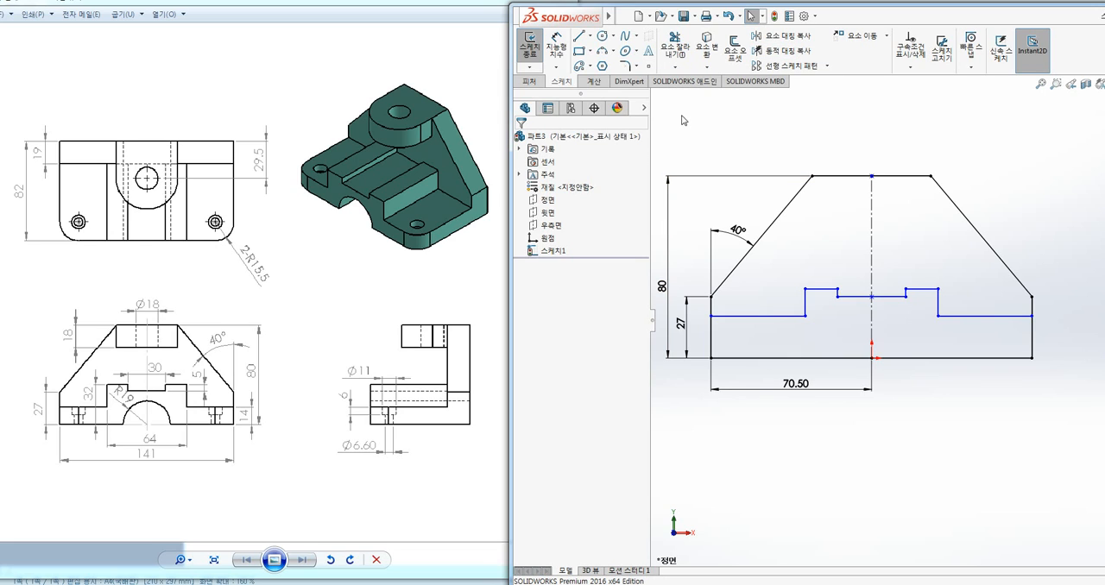
Dimension the depth of the central notch in the stepped line at 5 mm
click(558, 50)
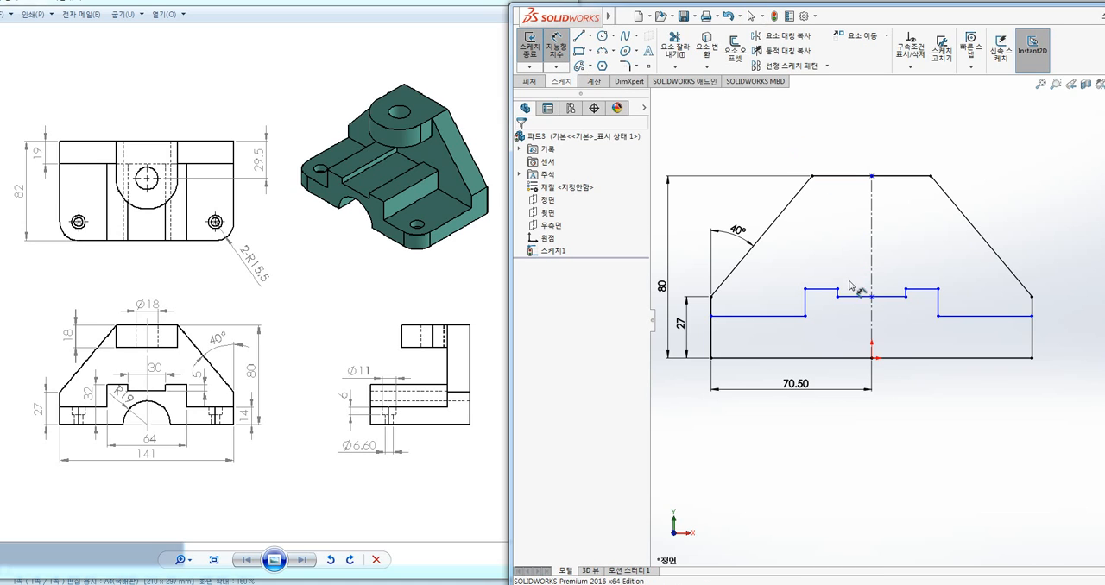
scroll(853, 298, down, 6)
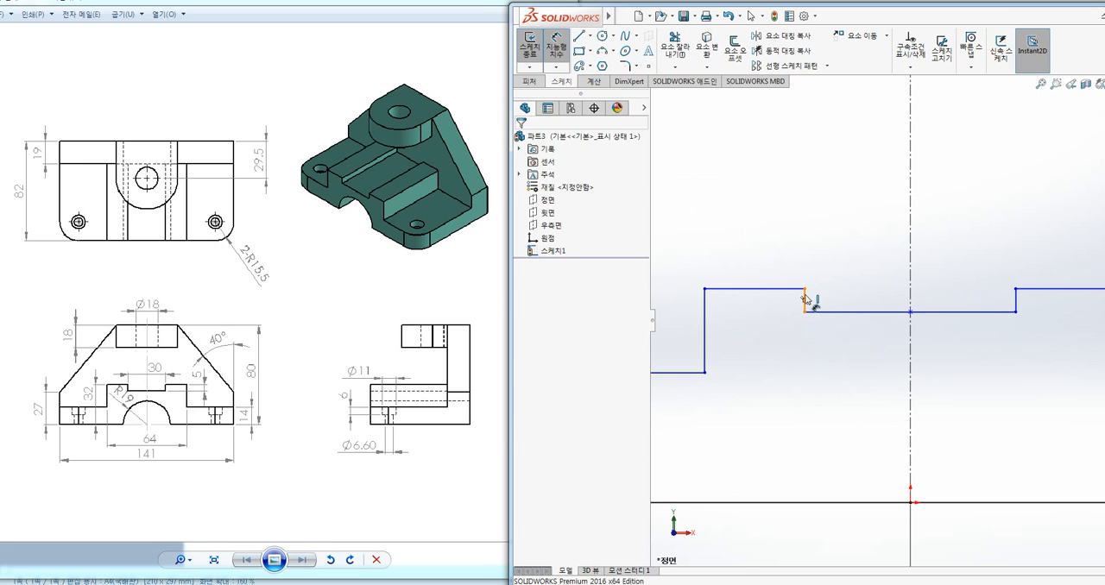
click(804, 299)
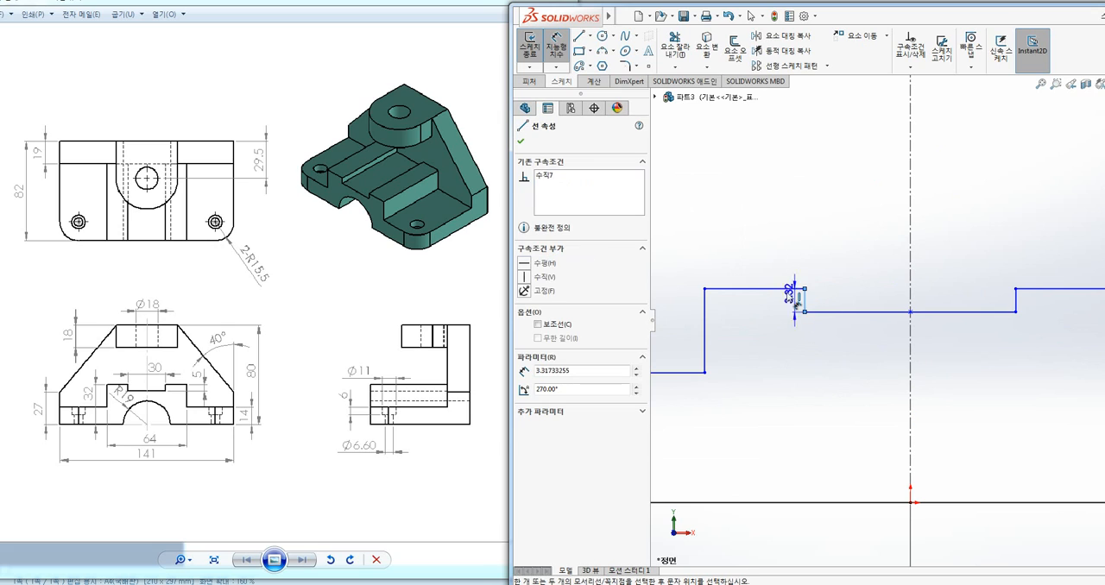
click(684, 243)
text(5)
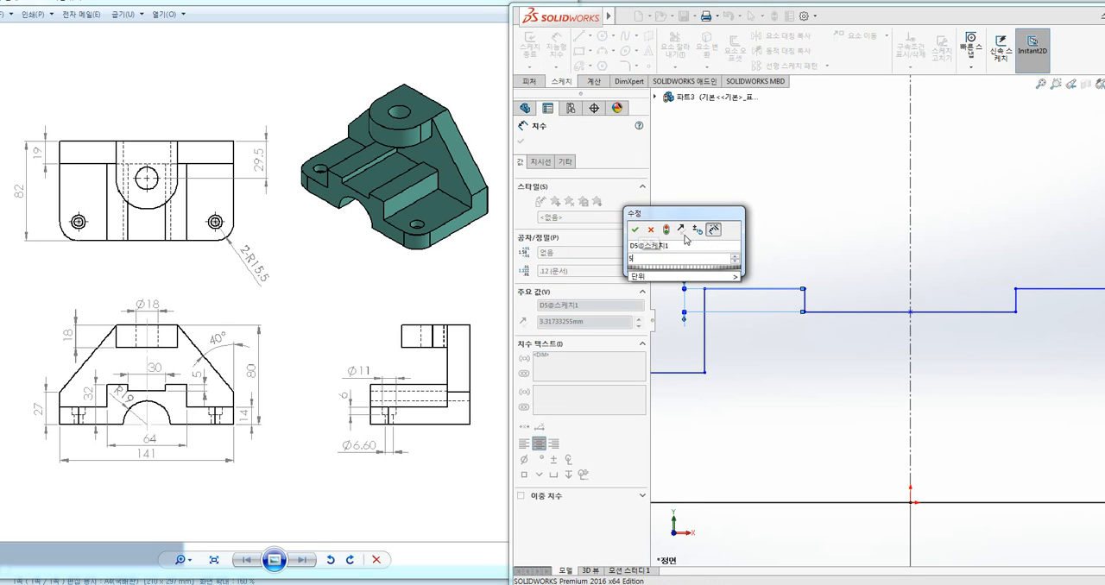
key(Return)
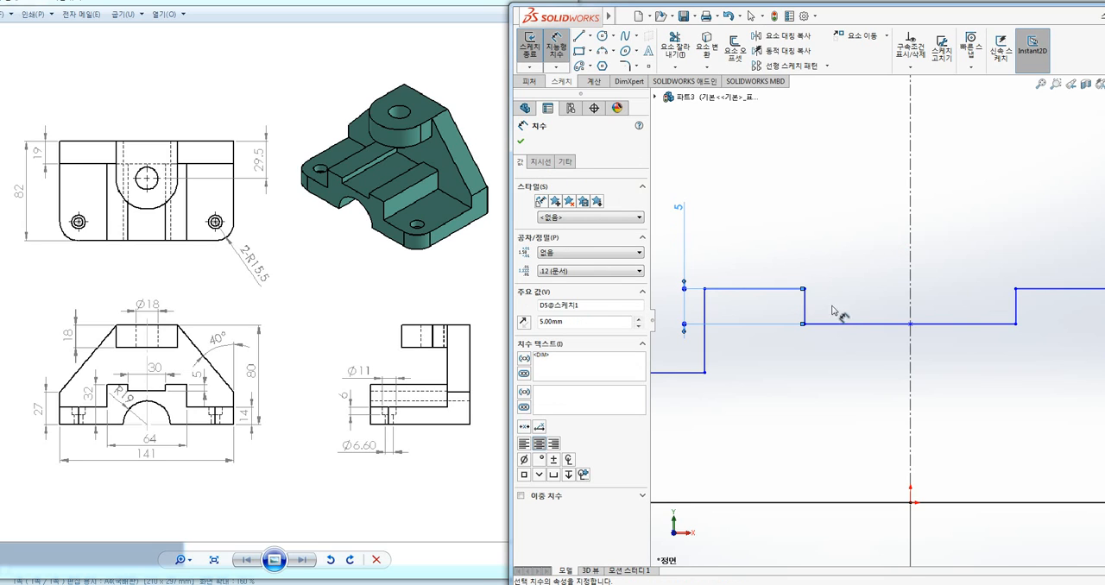
Dimension the width of the central notch's bottom line at 30 mm
click(853, 323)
click(854, 221)
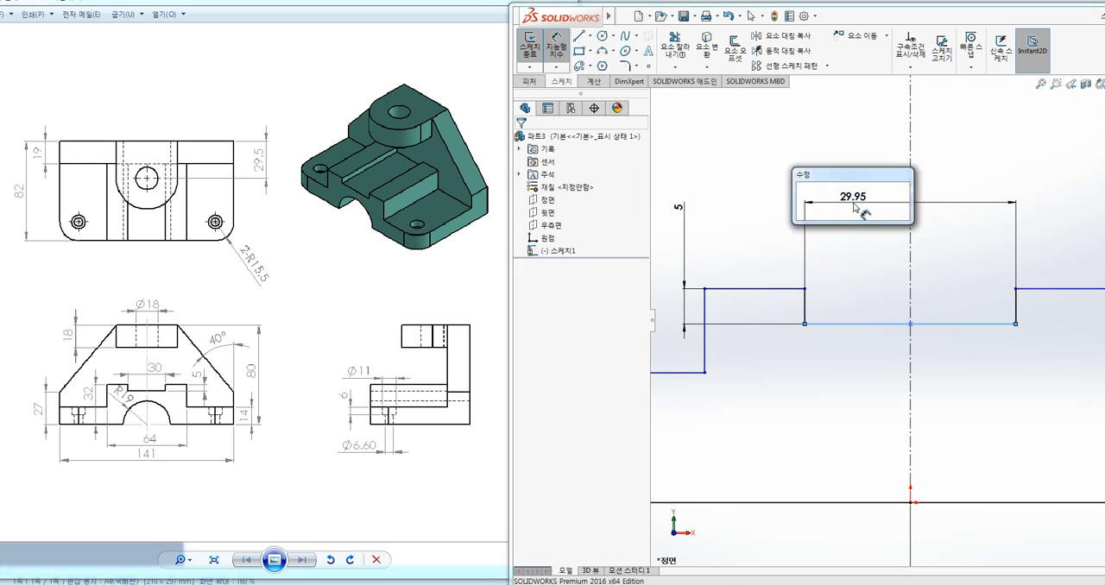
text(30)
key(Return)
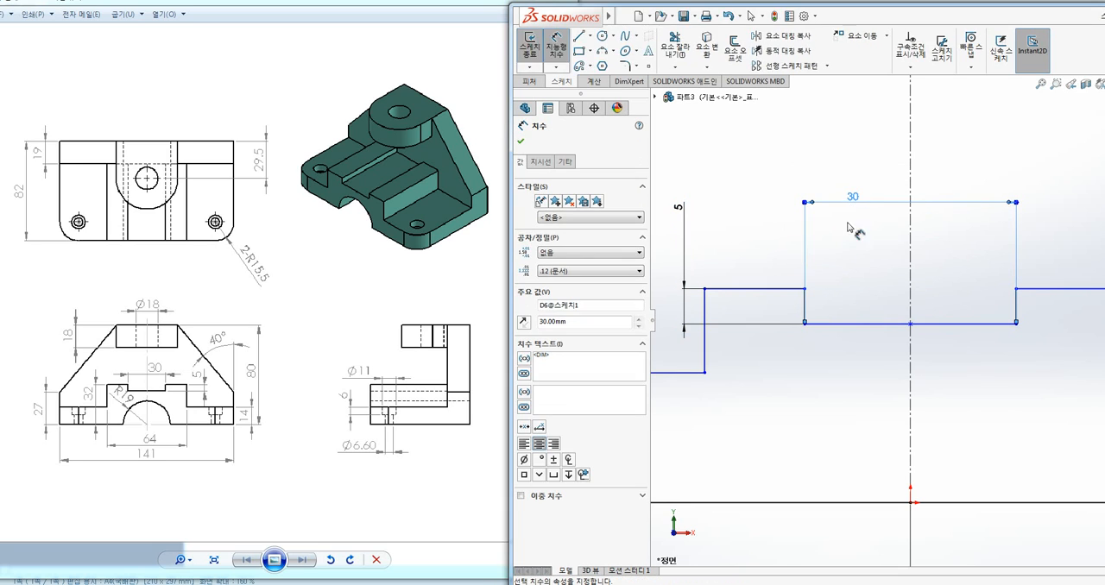
Dimension the height of the lower left step above the base line at 14 mm
scroll(838, 250, up, 4)
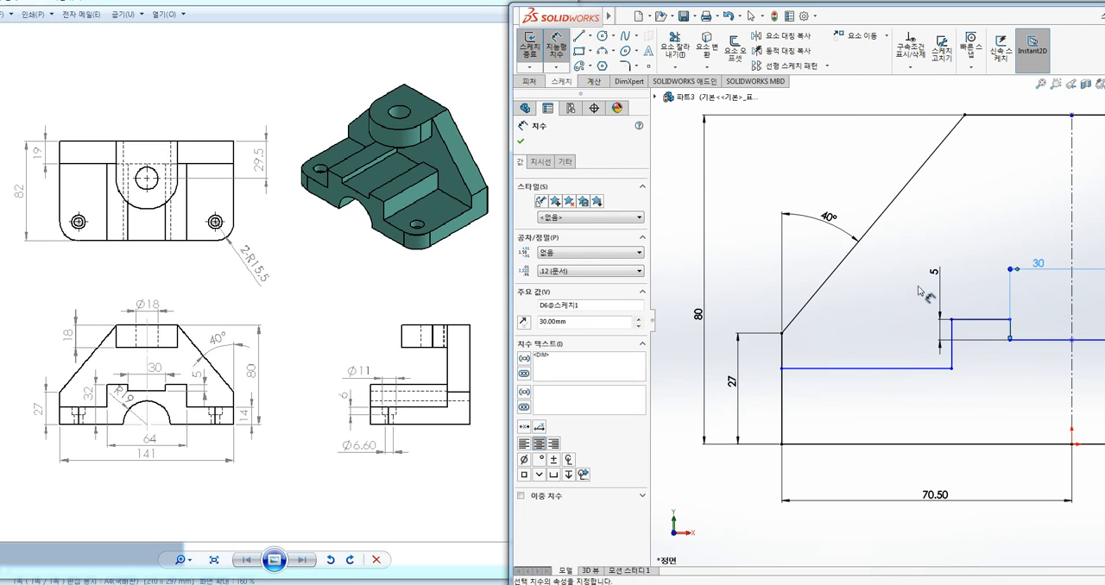
scroll(842, 367, down, 2)
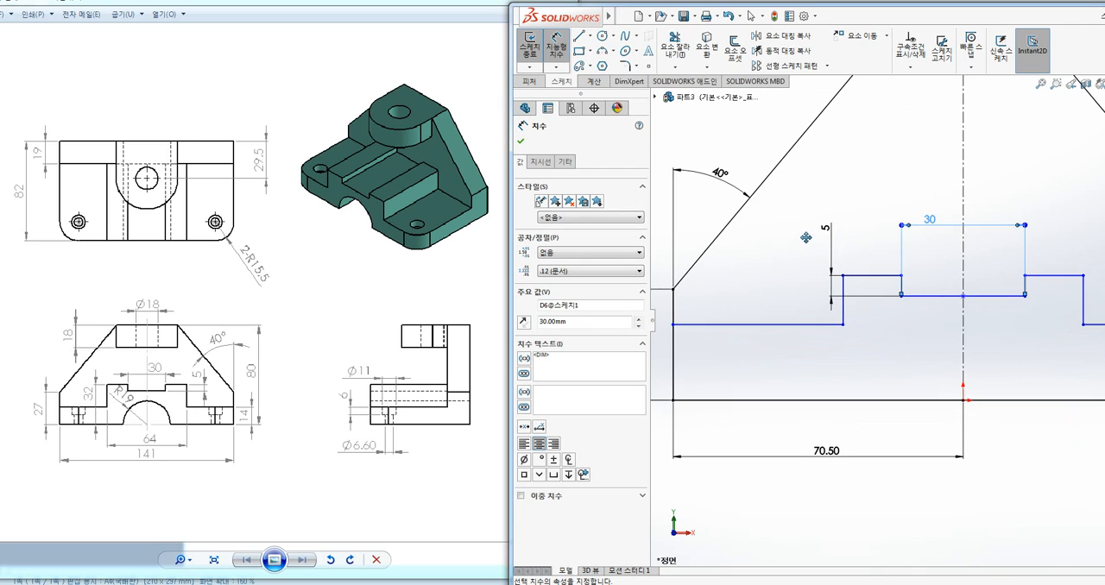
click(733, 320)
click(730, 396)
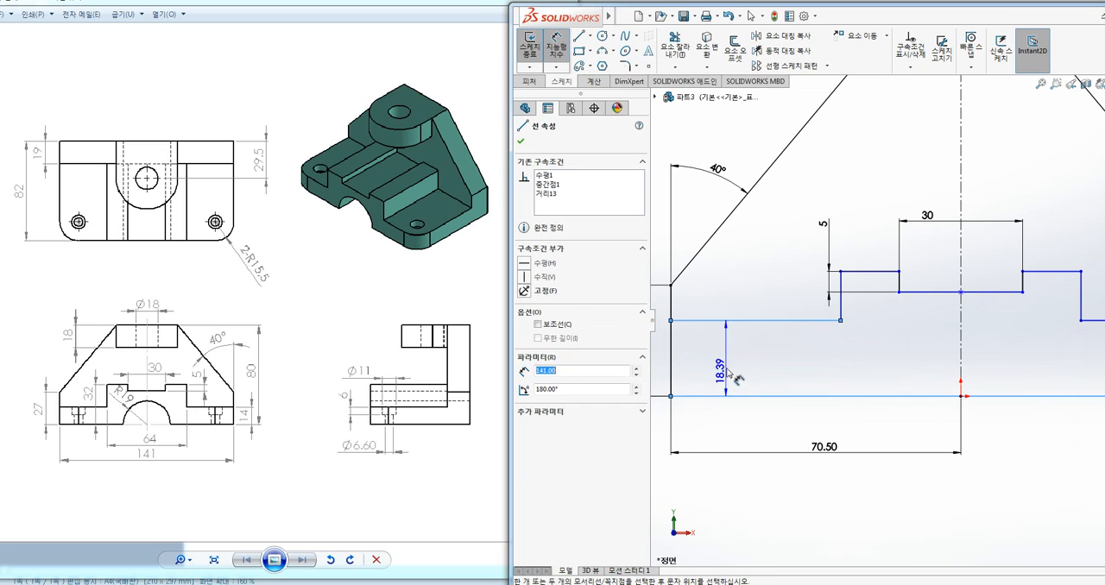
click(746, 370)
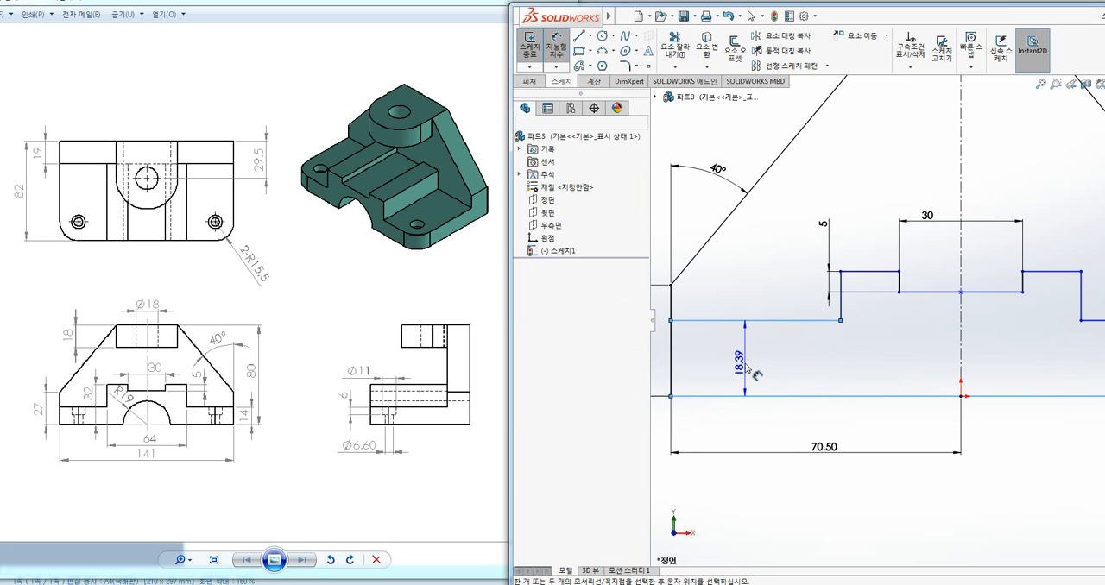
text(14)
key(Return)
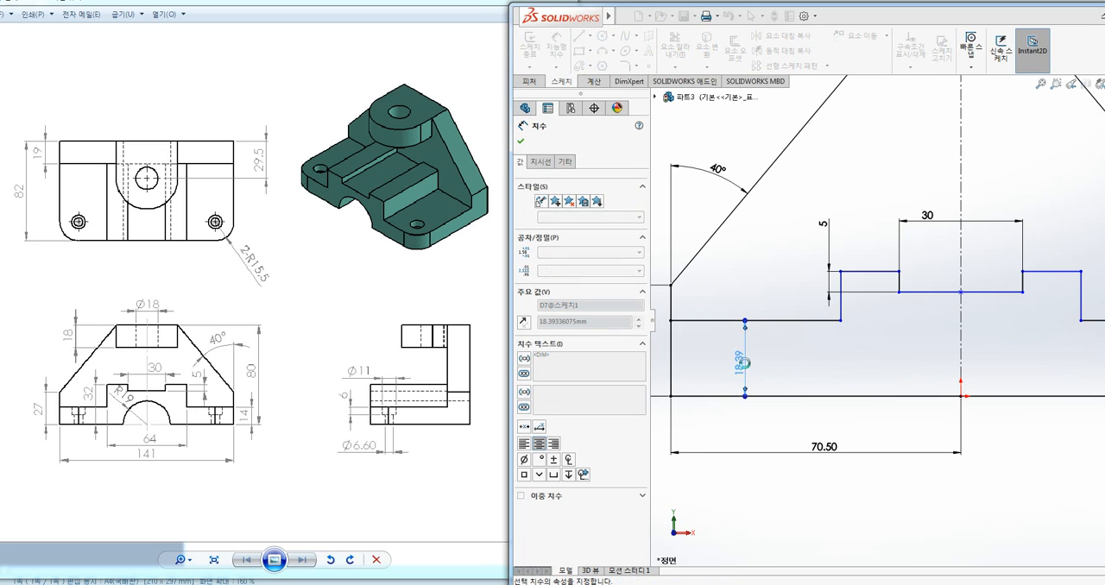
ctrl+middle_drag(879, 357, 774, 356)
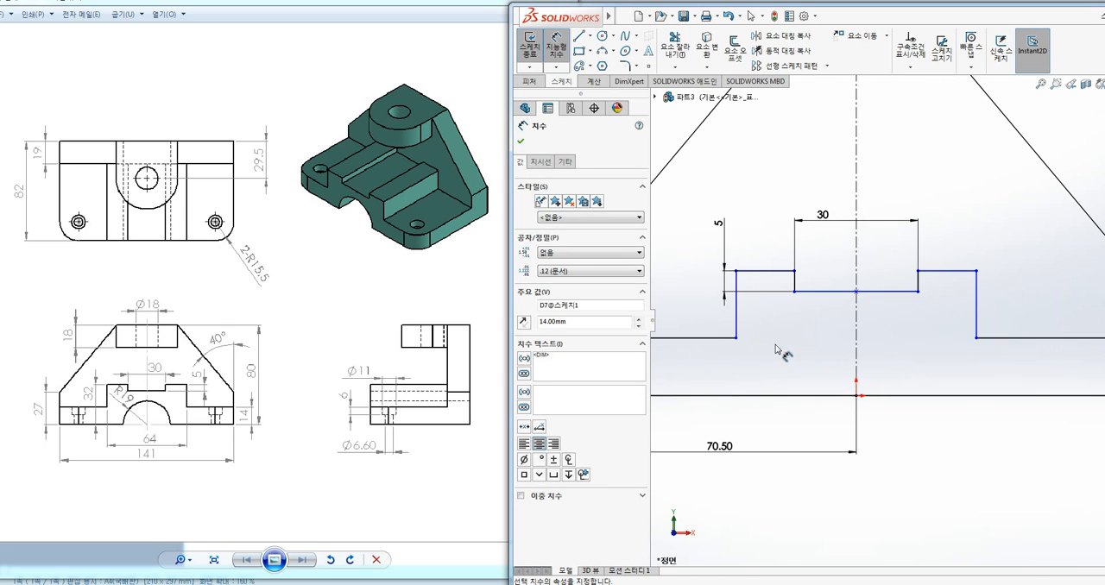
Dimension the distance between the raised step's outer vertical lines at 64 mm
click(737, 321)
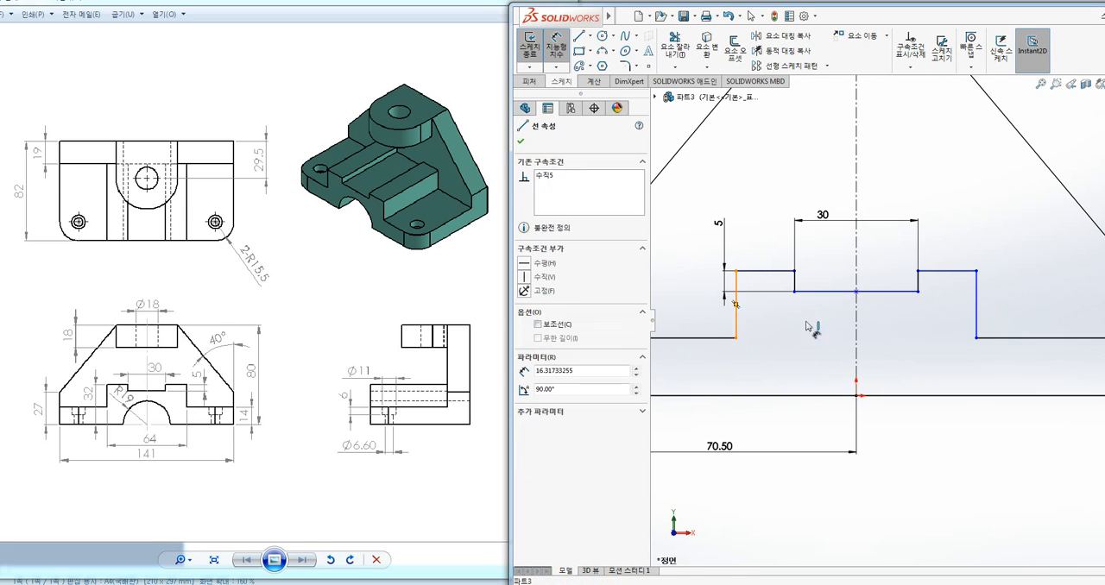
click(976, 318)
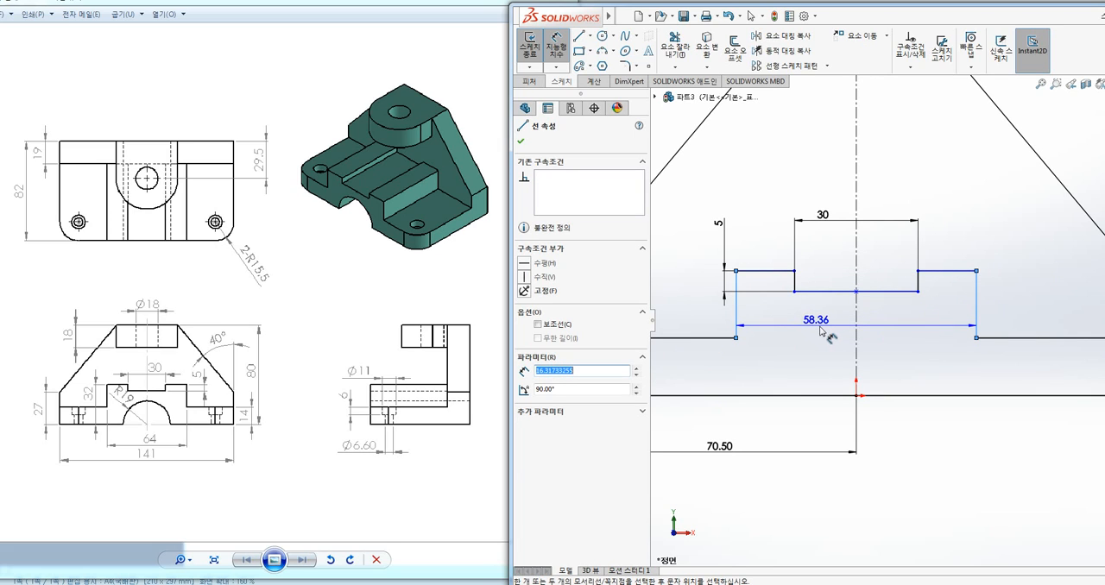
click(834, 185)
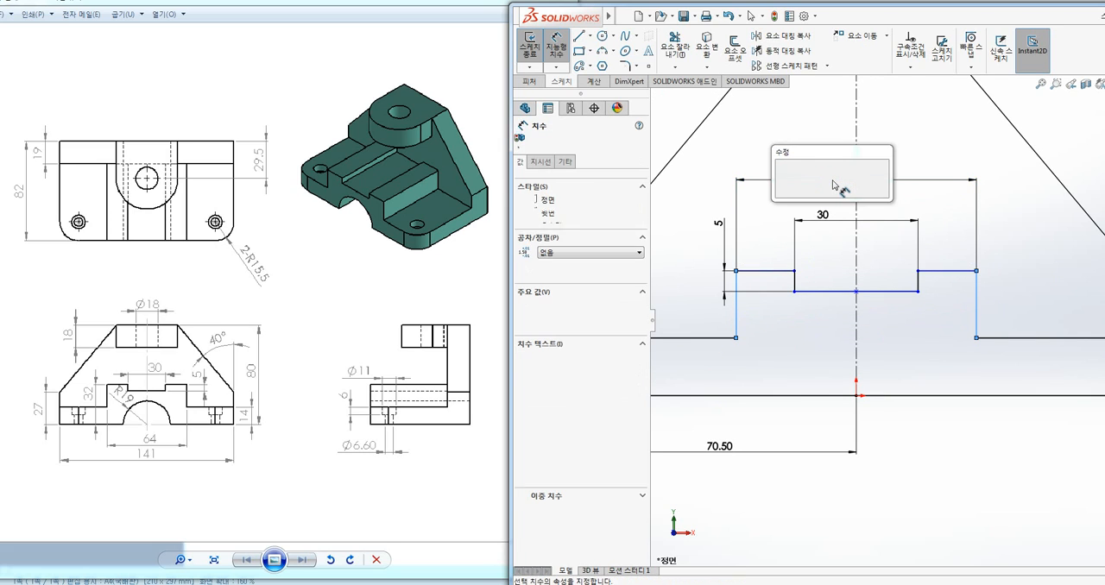
text(64)
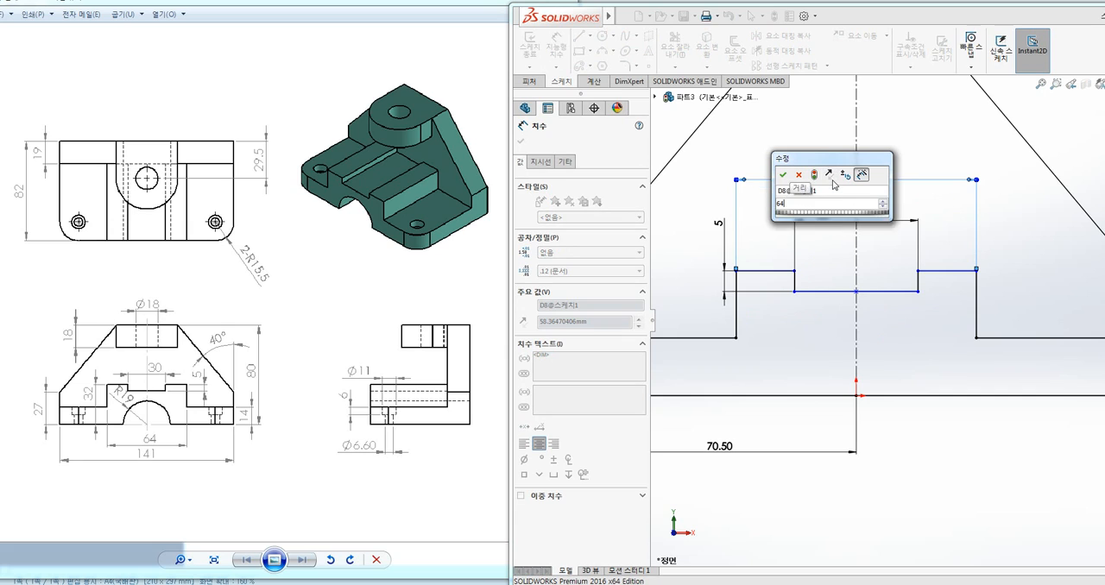
key(Return)
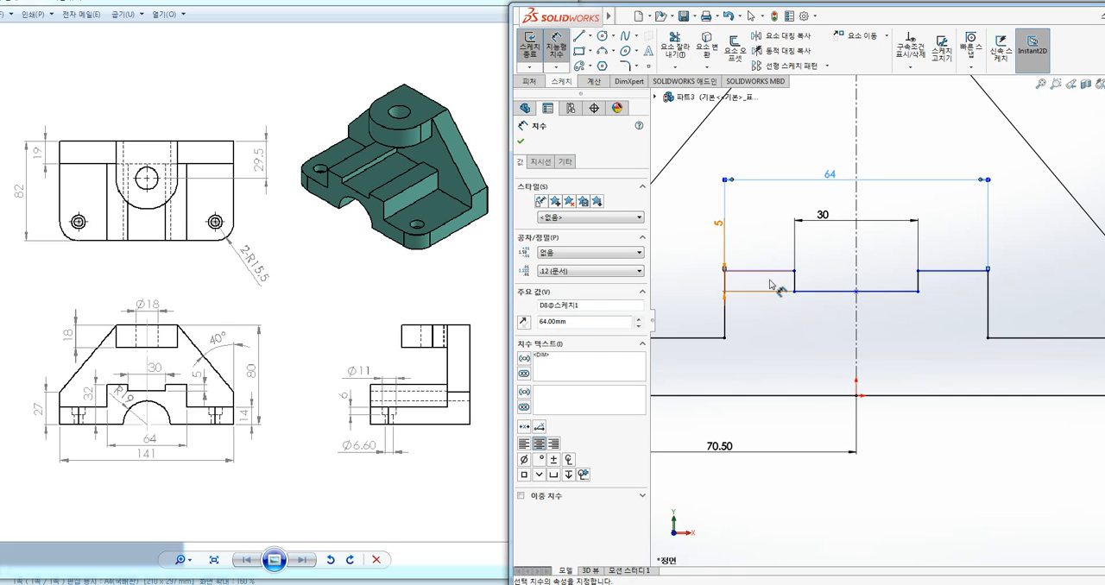
Dimension the height of the raised step's upper line above the base line at 32 mm
click(773, 271)
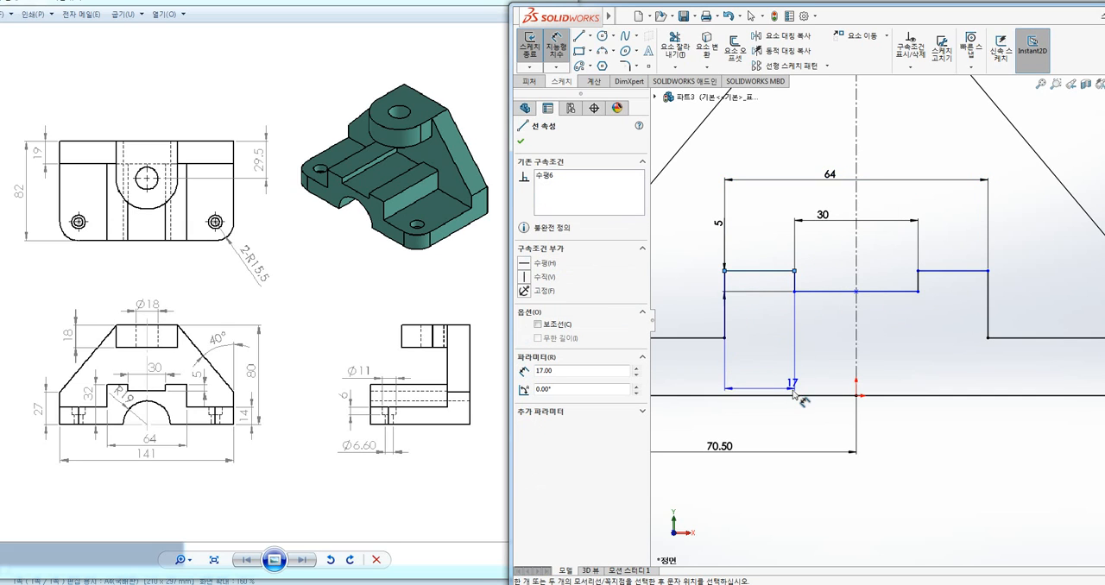
click(794, 396)
click(781, 348)
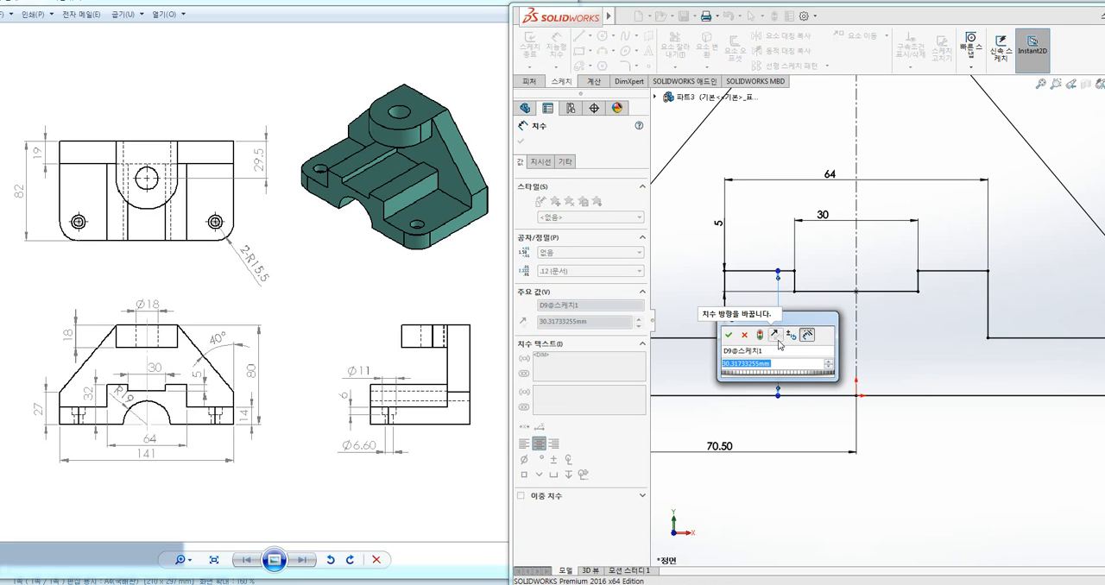
text(32)
key(Return)
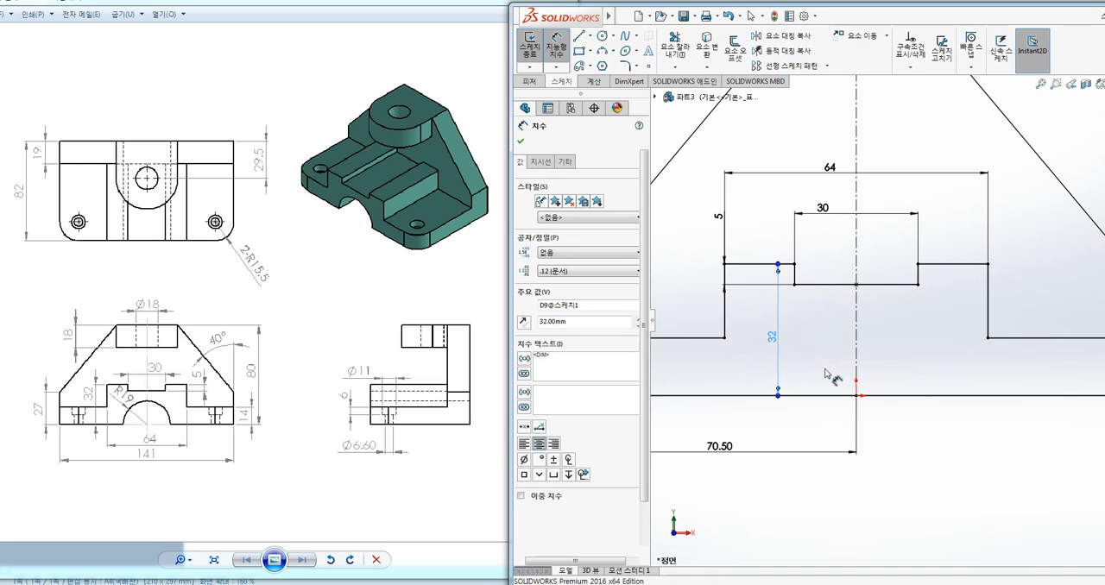
key(Escape)
Sketch a circle centered on the origin with a radius of about 18 mm
scroll(823, 363, down, 2)
scroll(823, 359, up, 3)
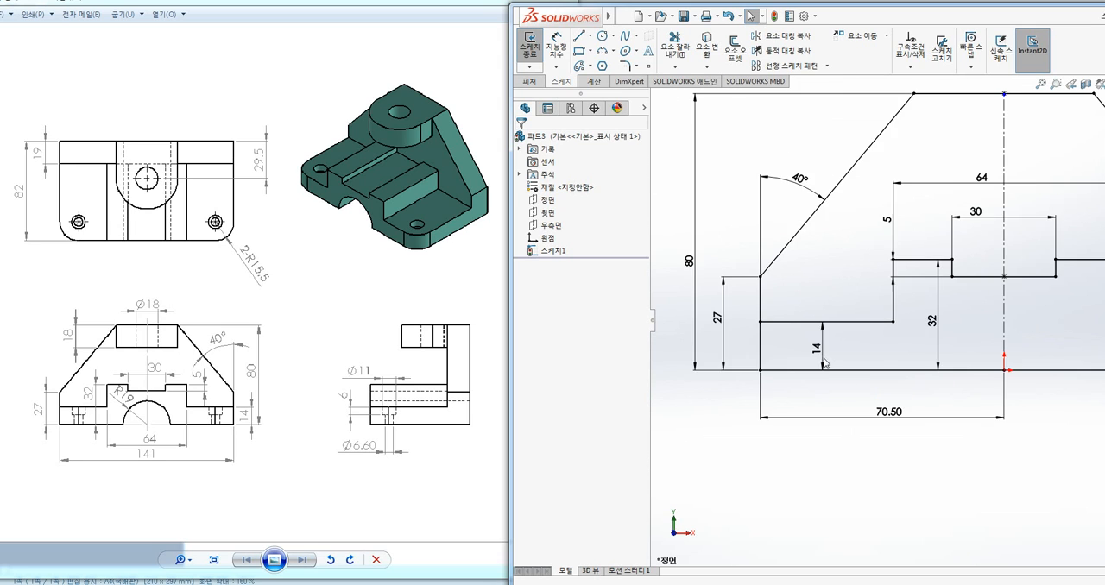
scroll(878, 360, up, 3)
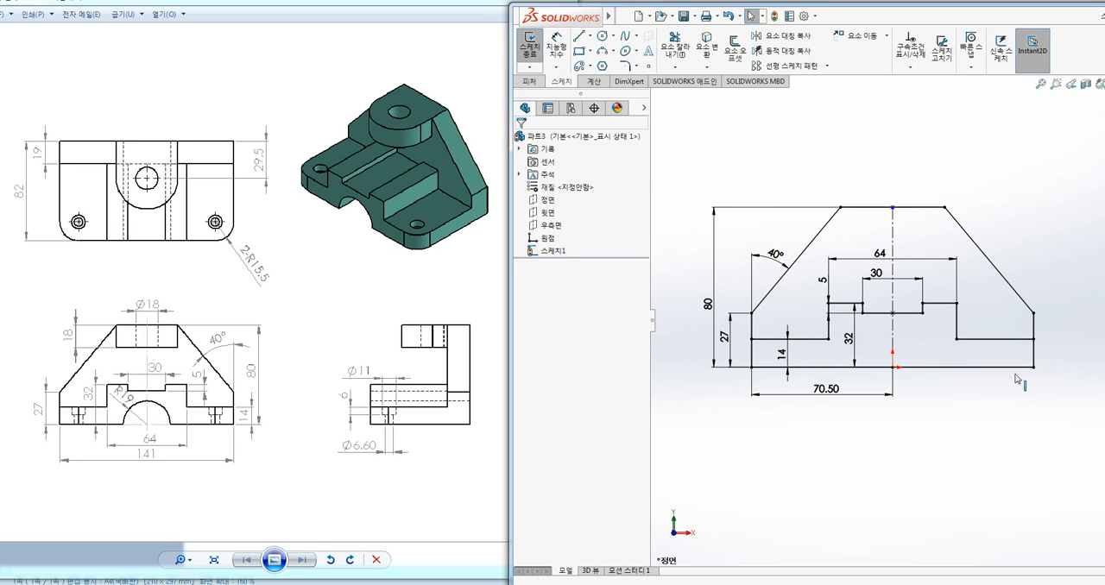
ctrl+middle_drag(997, 398, 979, 411)
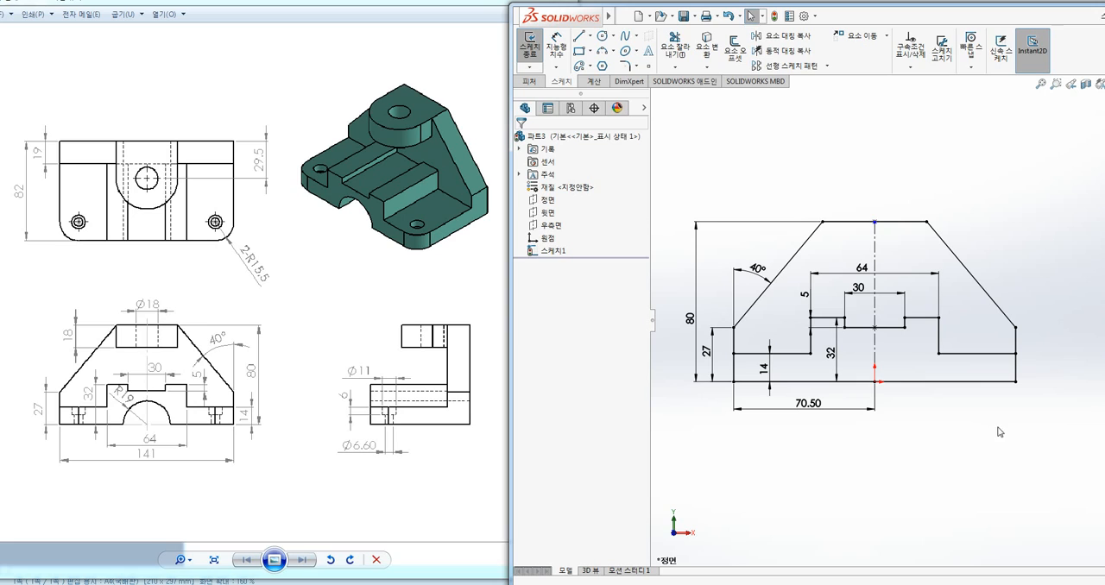
click(602, 36)
click(876, 381)
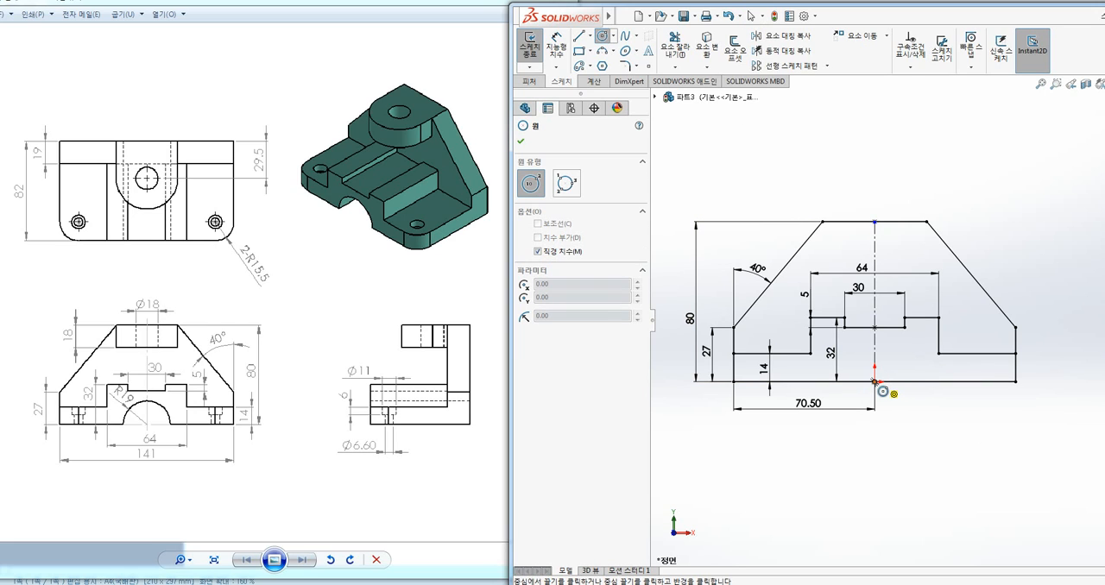
click(910, 370)
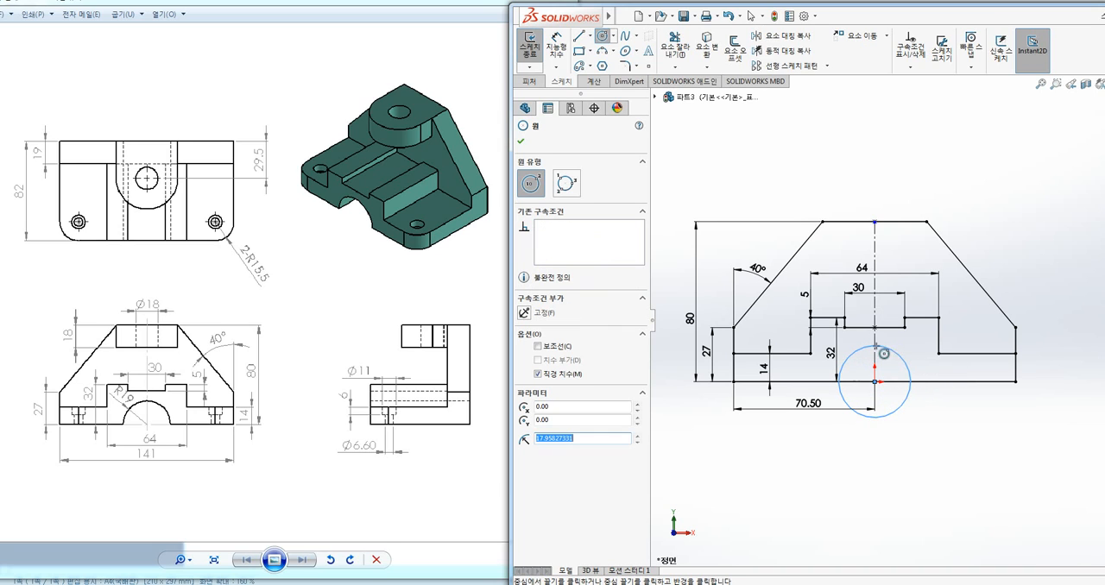
Dimension the circle's diameter at 38 mm, entered as 19*2, and move the dimension to the circle's lower right
click(557, 47)
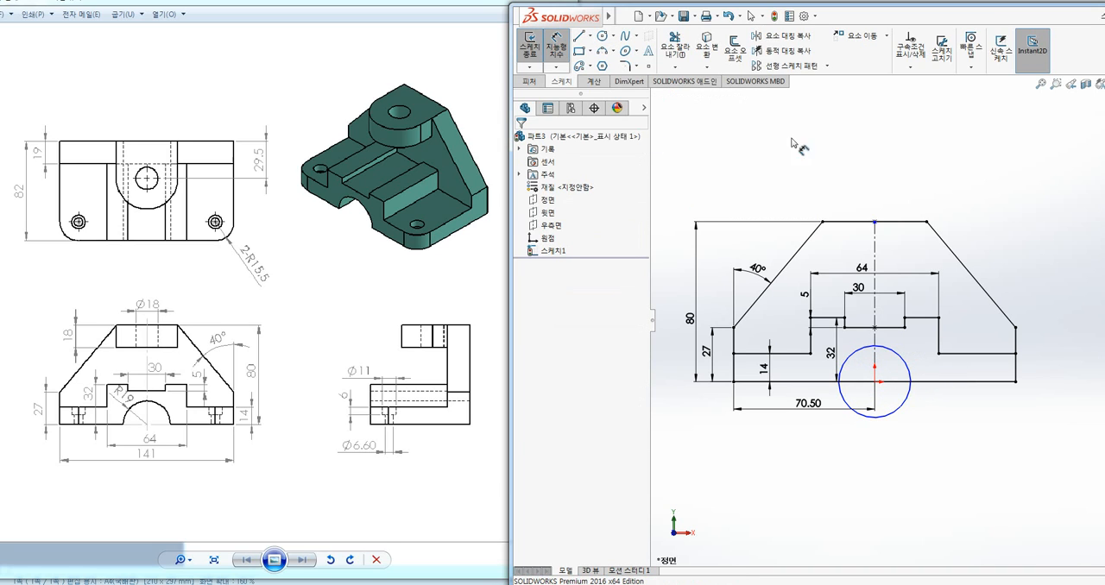
click(909, 370)
click(928, 362)
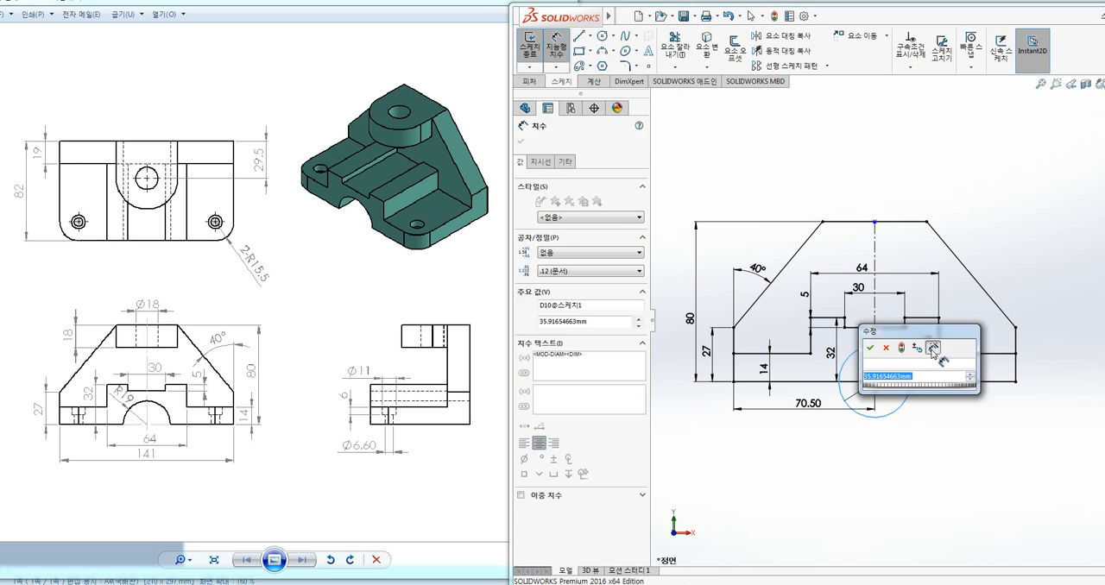
text(192)
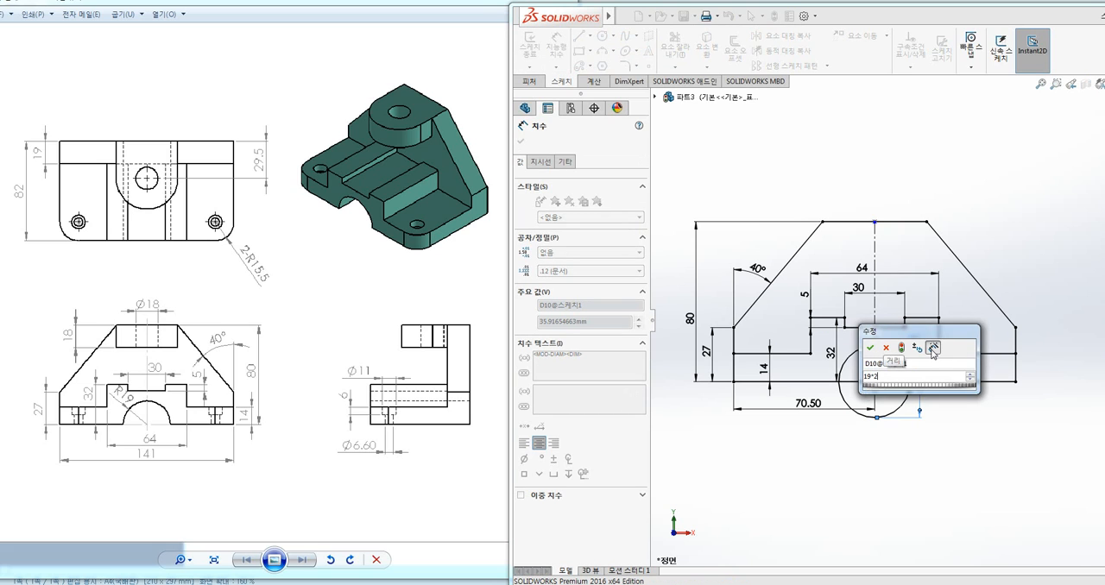
key(Return)
key(Escape)
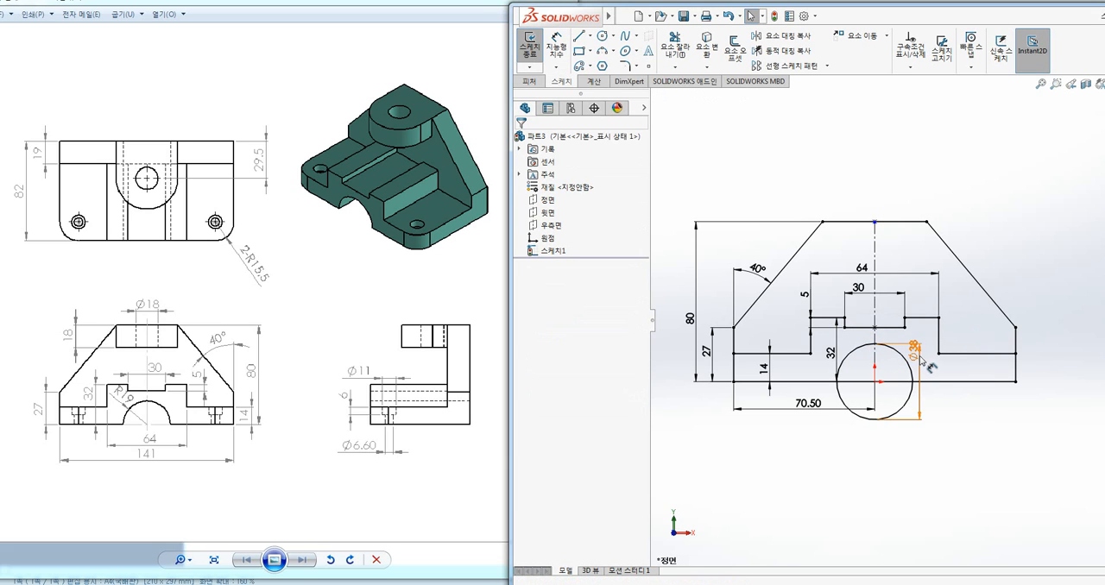
drag(919, 356, 937, 405)
click(998, 449)
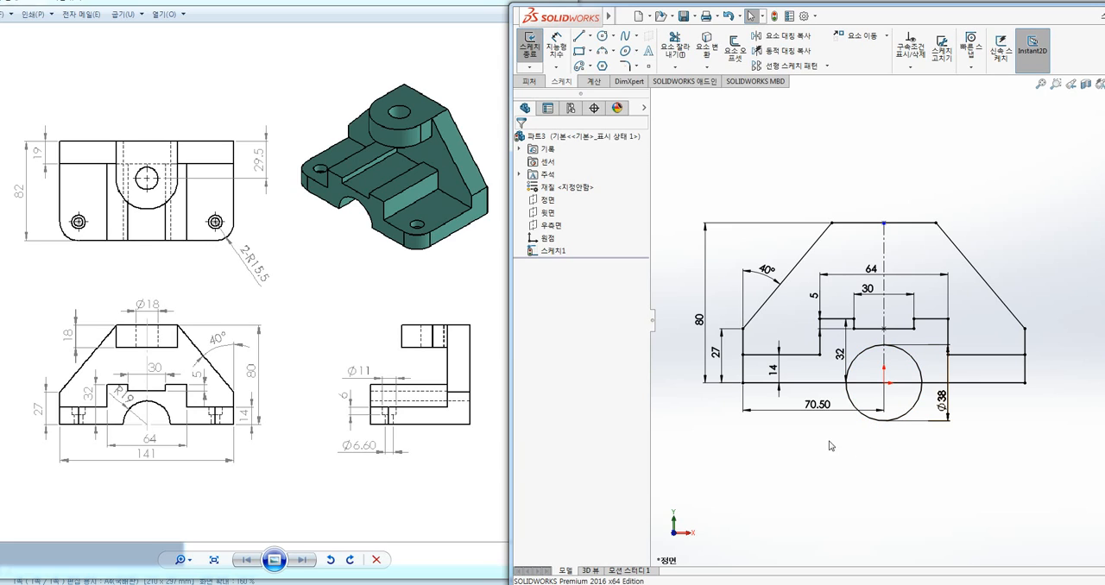
drag(742, 374, 779, 357)
drag(848, 338, 838, 366)
drag(925, 323, 914, 351)
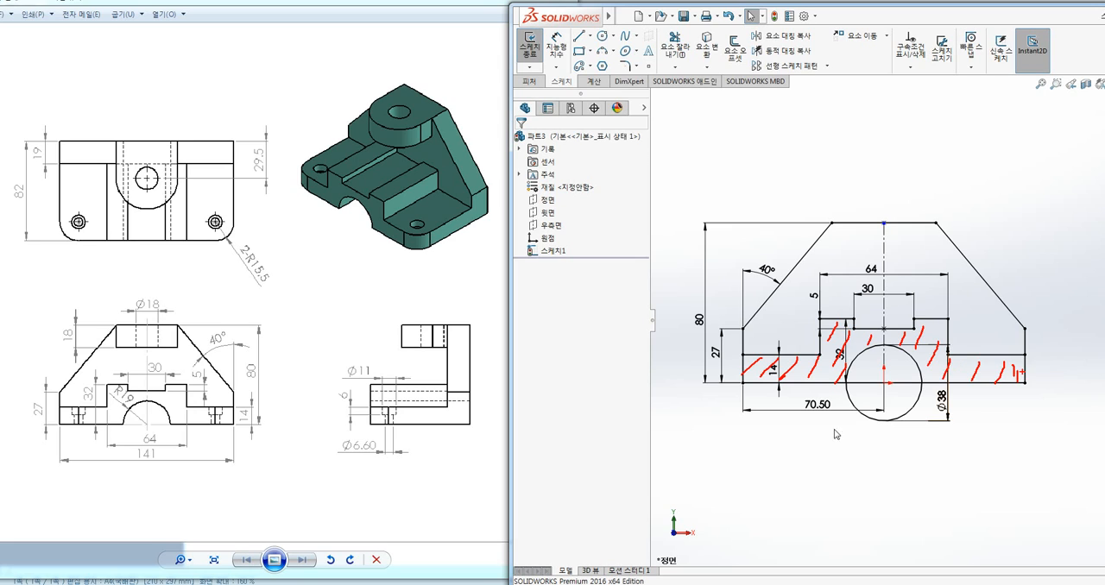
key(Escape)
ctrl+middle_drag(1041, 178, 1007, 185)
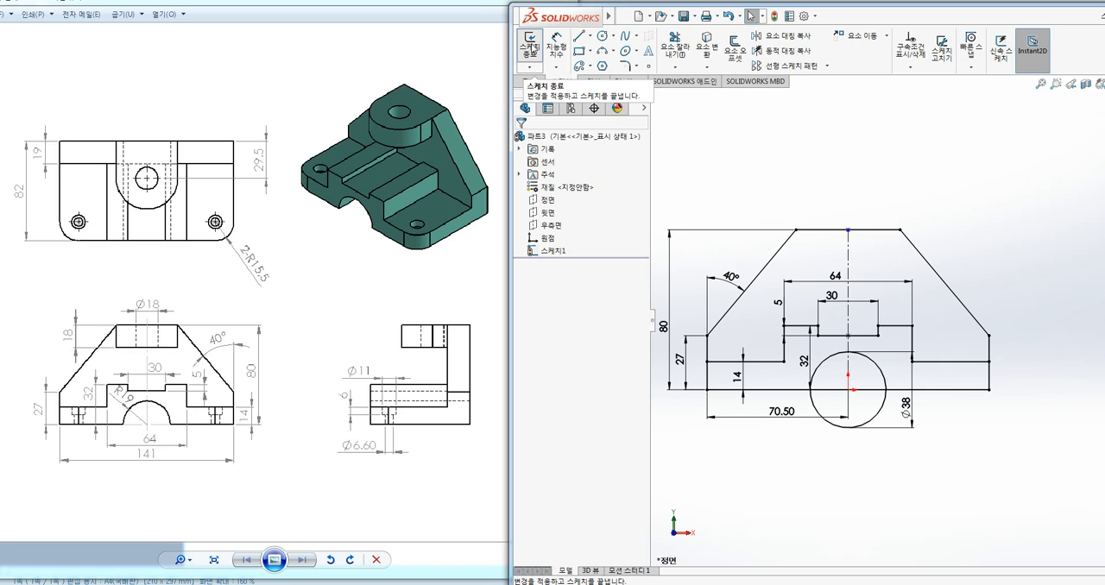
Exit the bracket profile sketch and show it in isometric view, with the feature commands at hand
right_click(893, 162)
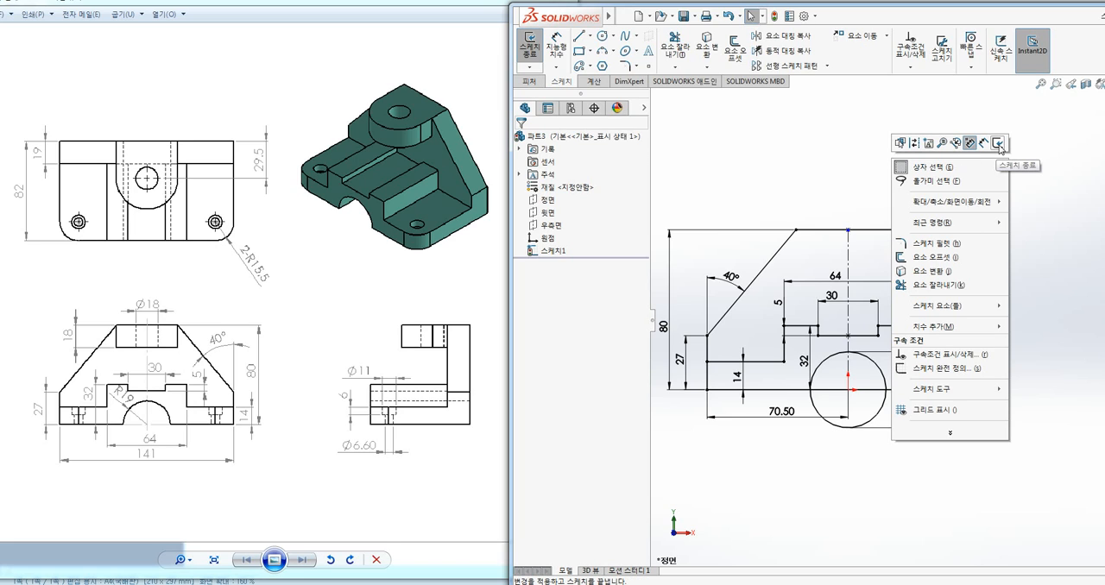
click(827, 139)
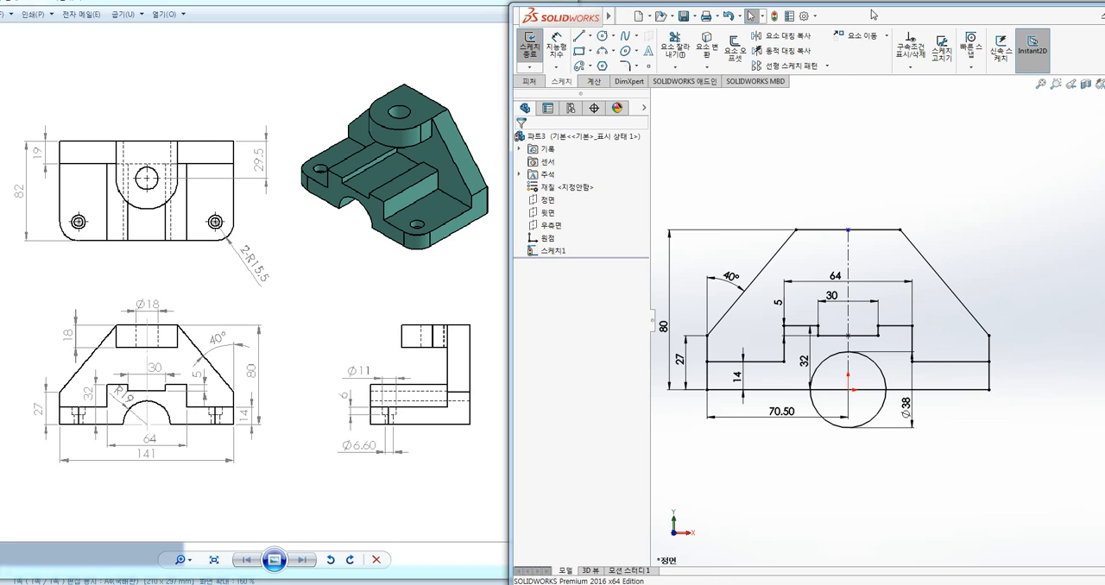
click(529, 45)
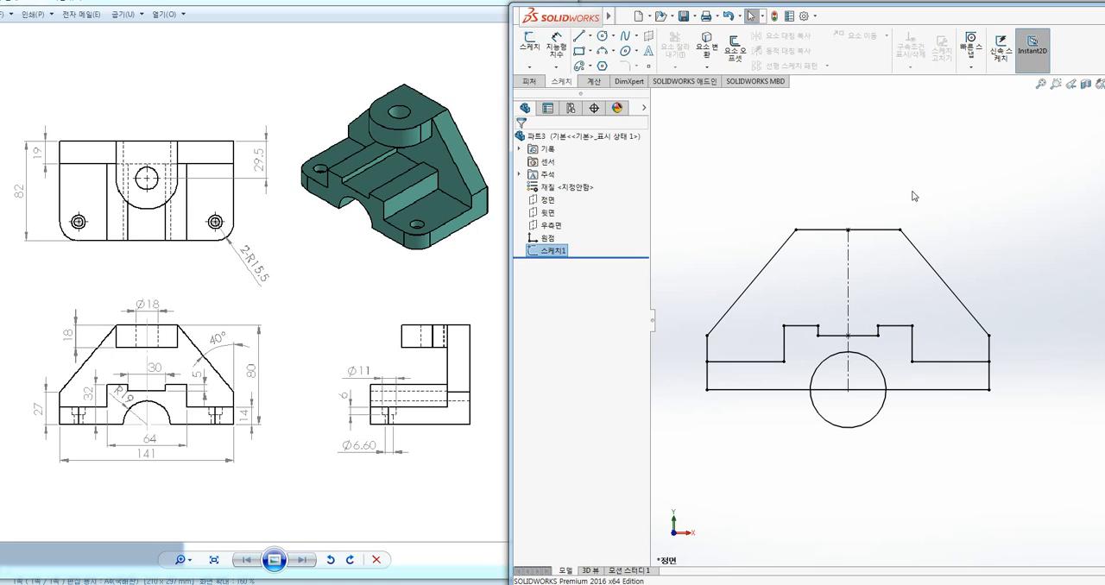
key(ctrl+7)
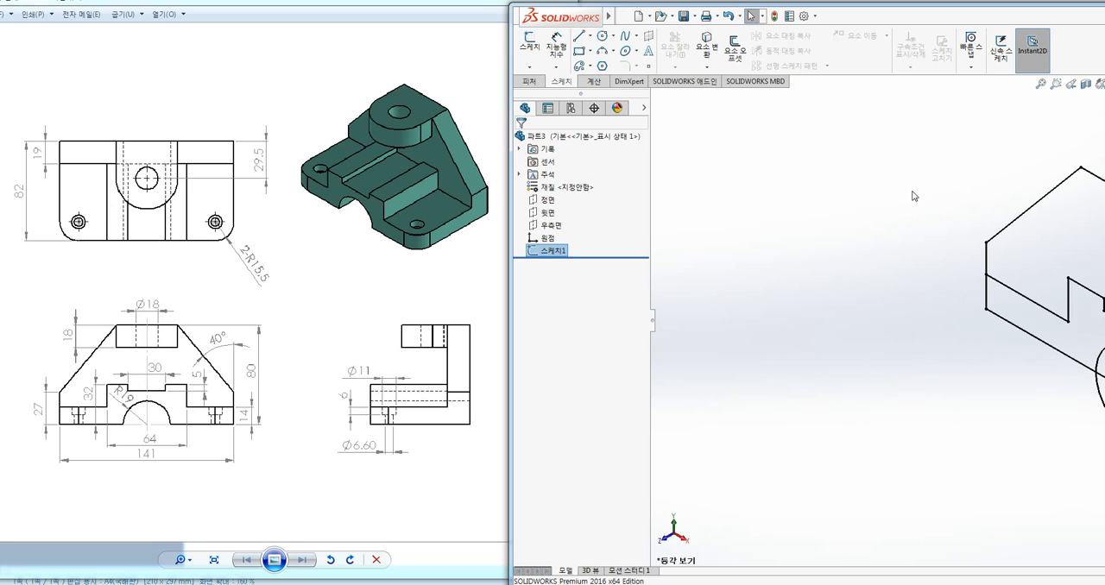
ctrl+middle_drag(988, 339, 710, 365)
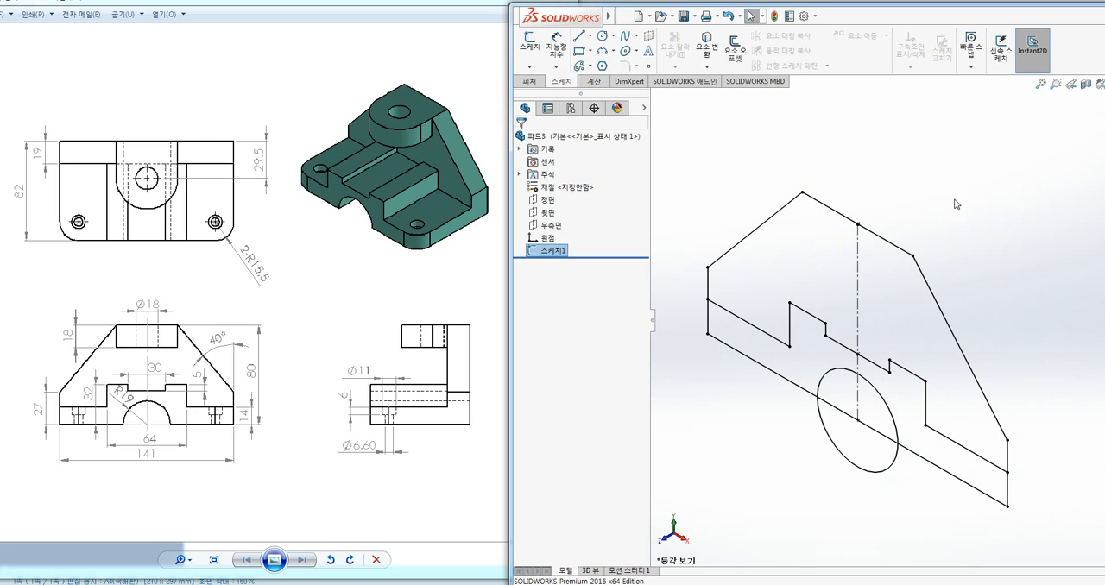
mouse_move(942, 200)
ctrl+middle_down()
mouse_move(973, 175)
mouse_move(942, 172)
mouse_move(967, 165)
mouse_move(941, 178)
mouse_move(984, 184)
mouse_move(955, 175)
mouse_move(977, 171)
ctrl+middle_up()
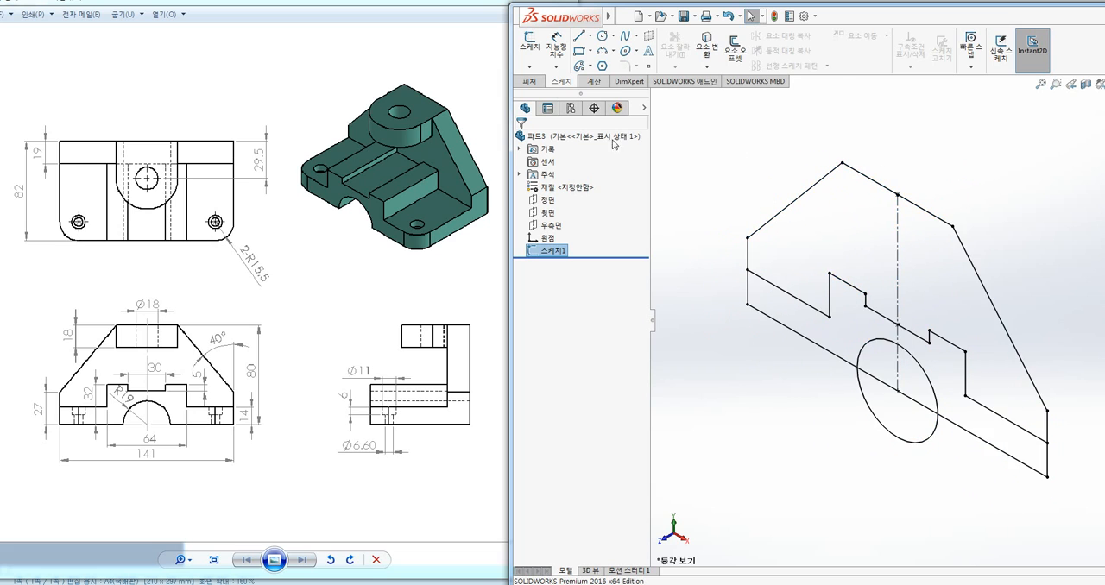
click(529, 82)
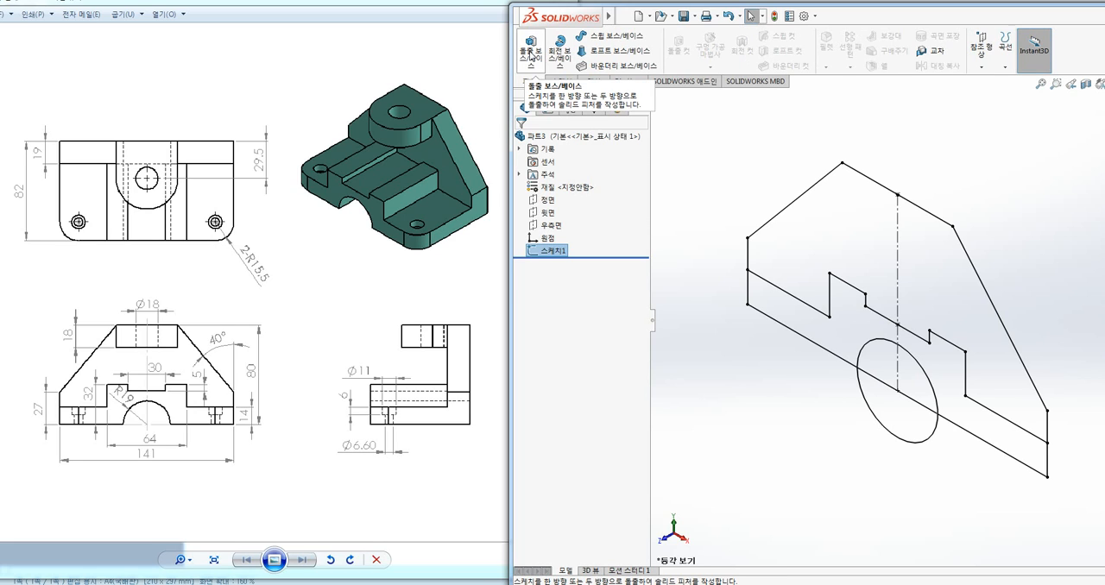
mouse_move(515, 106)
ctrl+mouse_down()
mouse_move(576, 203)
mouse_move(639, 377)
ctrl+mouse_up()
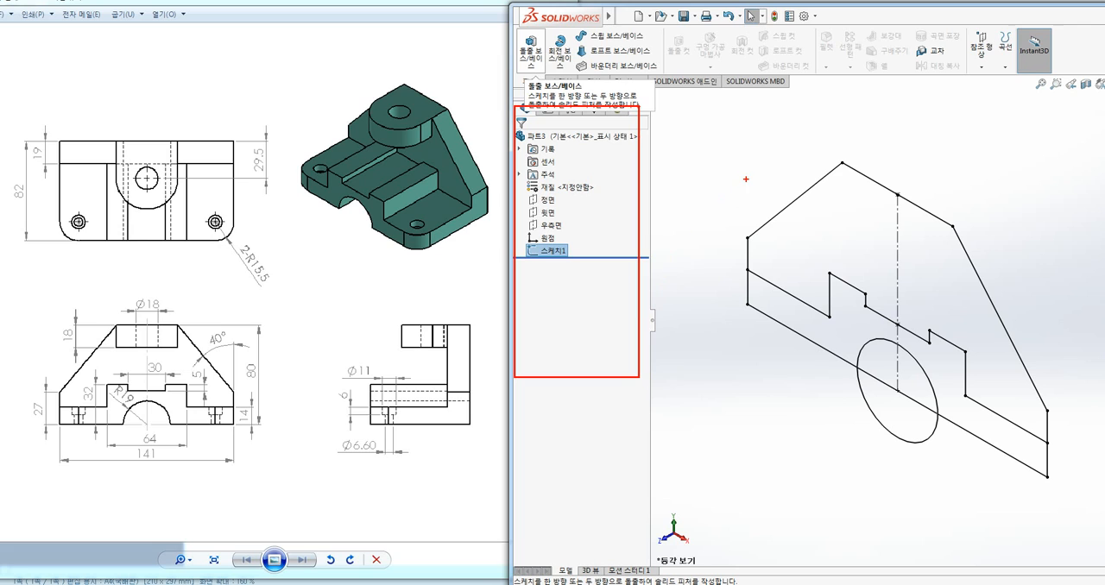
mouse_move(706, 143)
mouse_down()
mouse_move(698, 161)
mouse_move(709, 150)
mouse_up()
key(Escape)
click(707, 143)
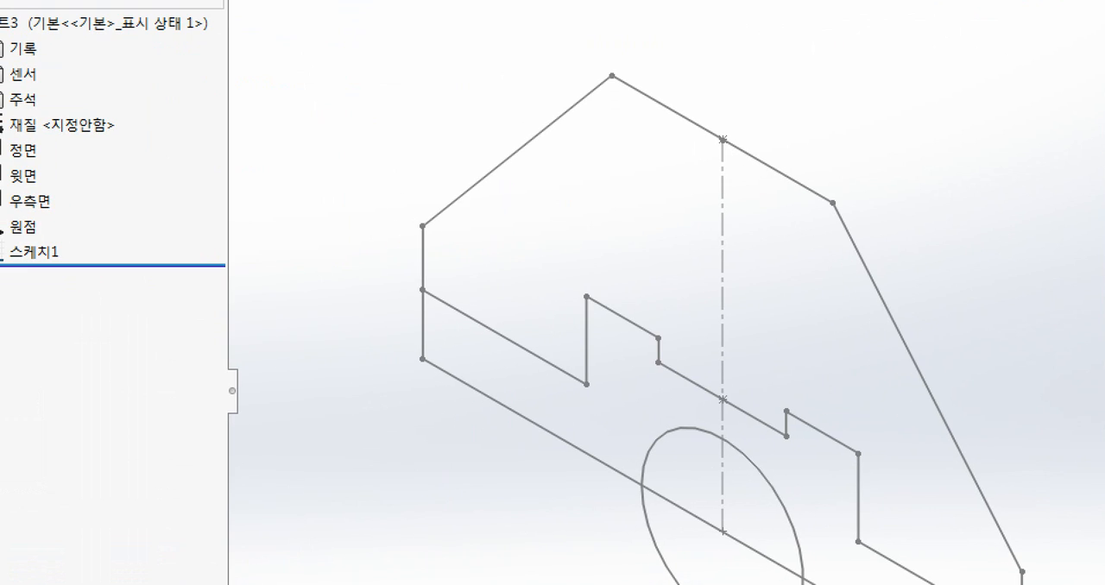
mouse_move(894, 288)
mouse_down()
mouse_move(881, 327)
mouse_move(896, 290)
mouse_up()
drag(787, 169, 794, 185)
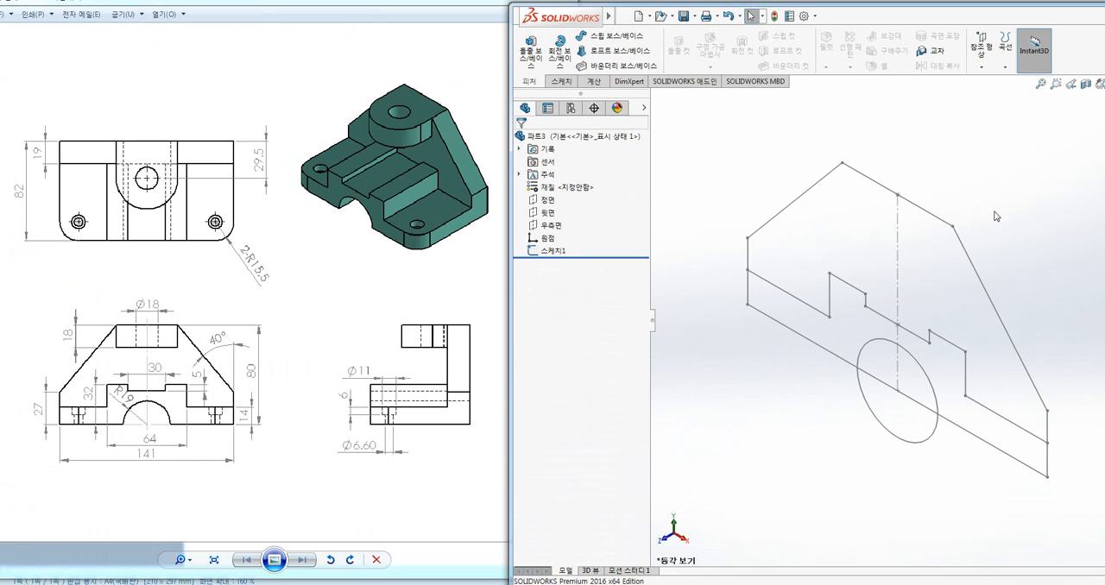
Start extruding the bracket sketch, replacing the preselected outer contour with the two stepped base regions on either side of the centerline
click(532, 50)
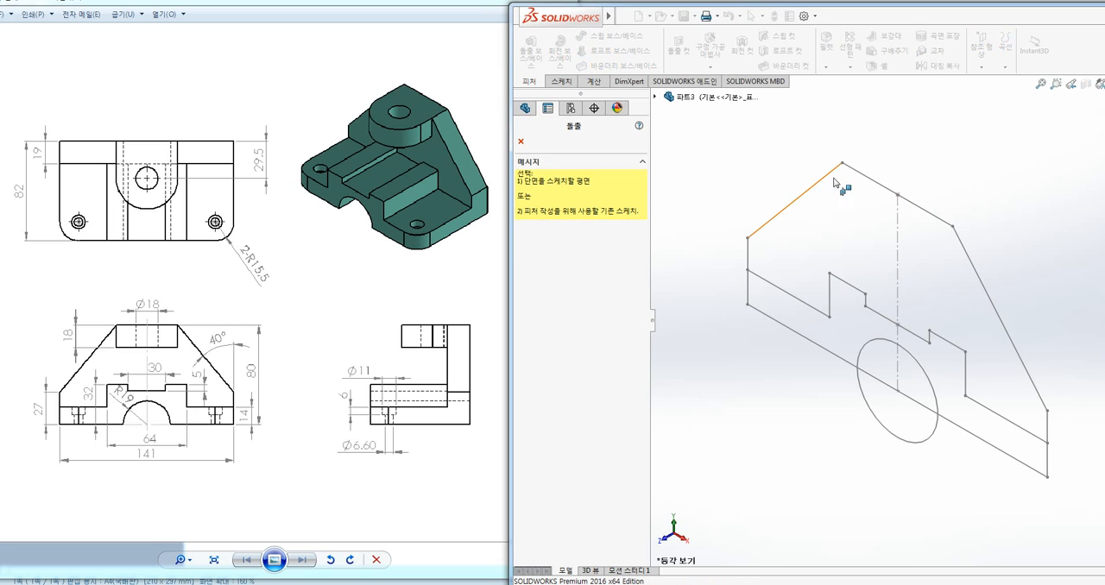
click(872, 185)
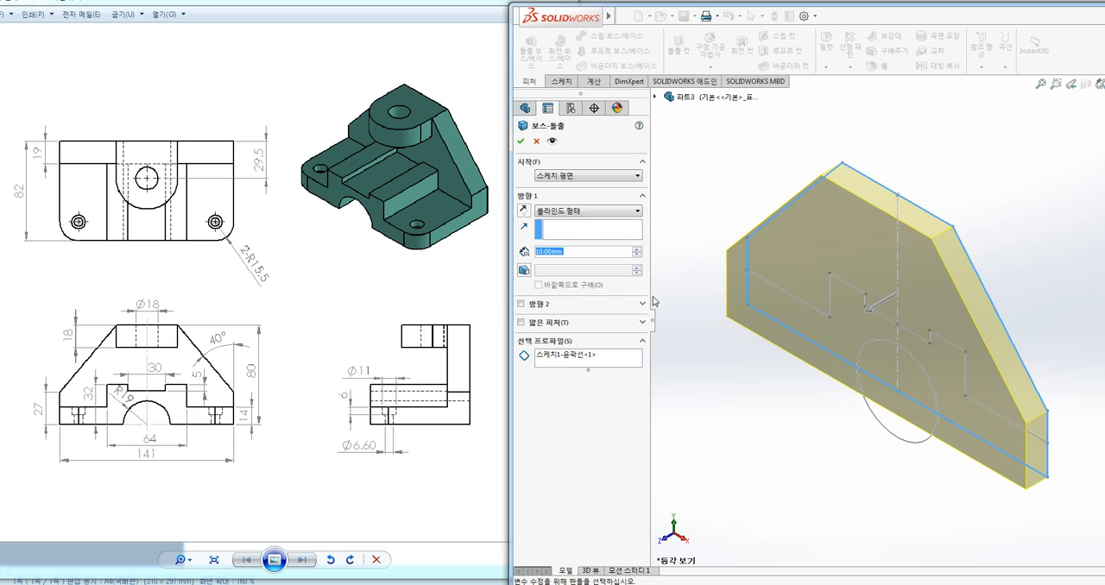
click(557, 358)
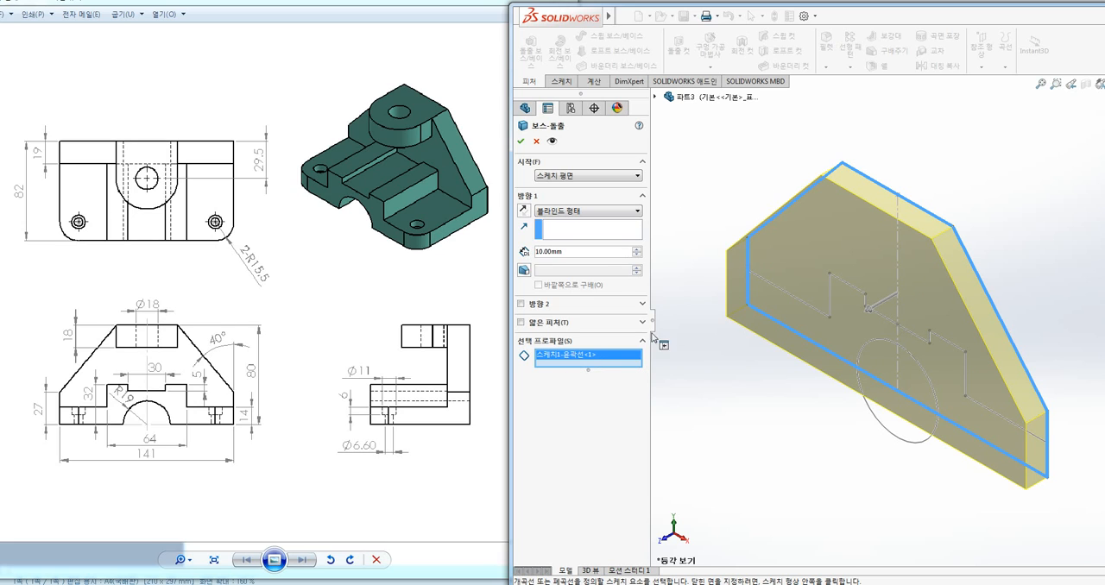
right_click(567, 360)
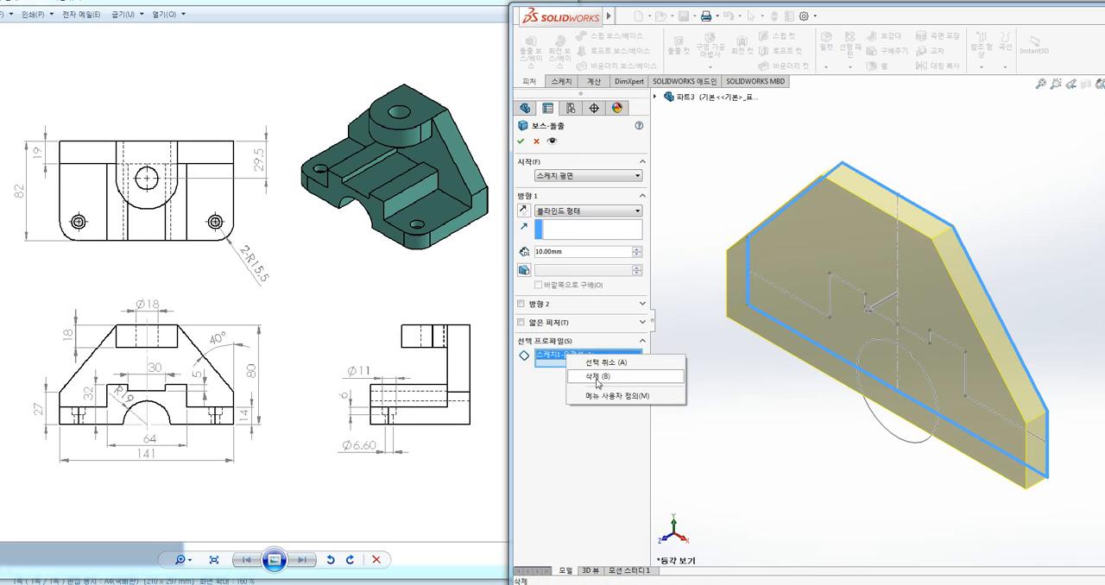
click(596, 383)
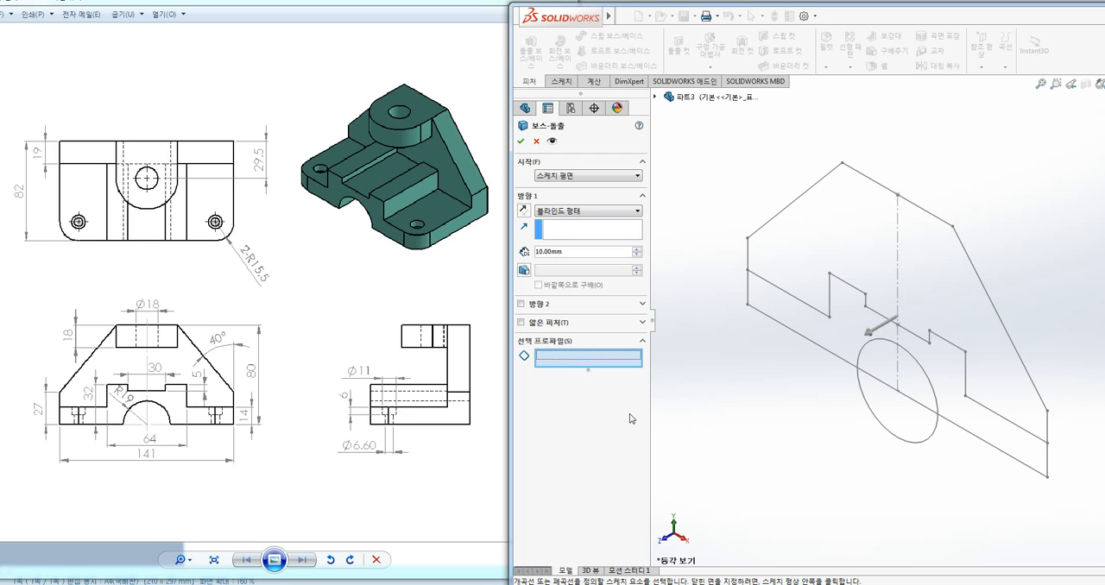
click(791, 311)
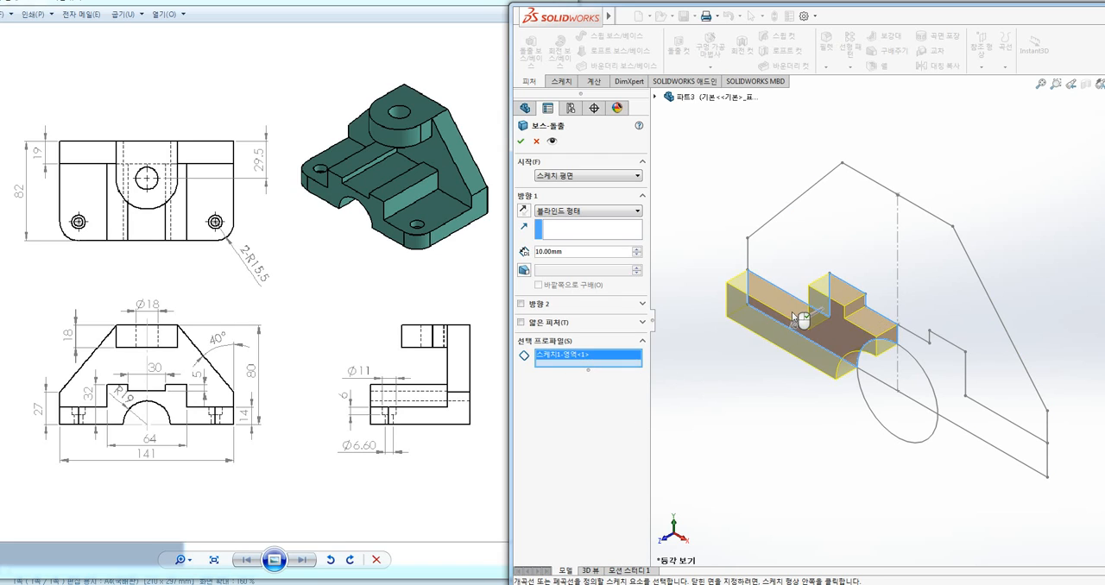
click(960, 404)
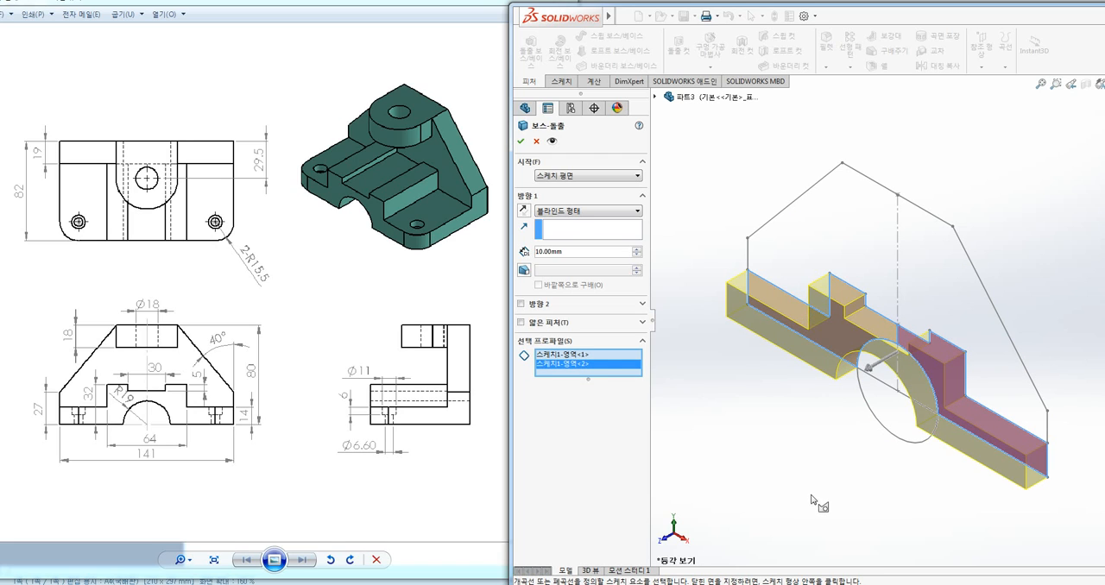
Extrude the stepped base regions to a depth of 82 mm
mouse_move(898, 354)
mouse_down()
mouse_move(765, 434)
mouse_move(812, 453)
mouse_up()
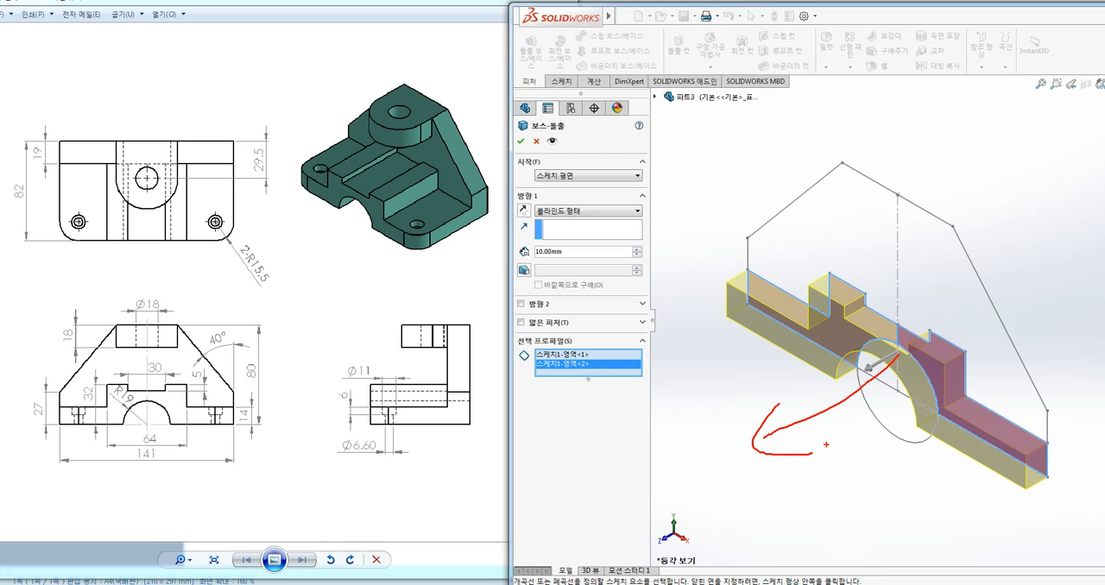
mouse_move(19, 212)
mouse_down()
mouse_move(10, 181)
mouse_move(23, 208)
mouse_up()
mouse_move(489, 207)
mouse_down()
mouse_move(426, 242)
mouse_move(451, 262)
mouse_up()
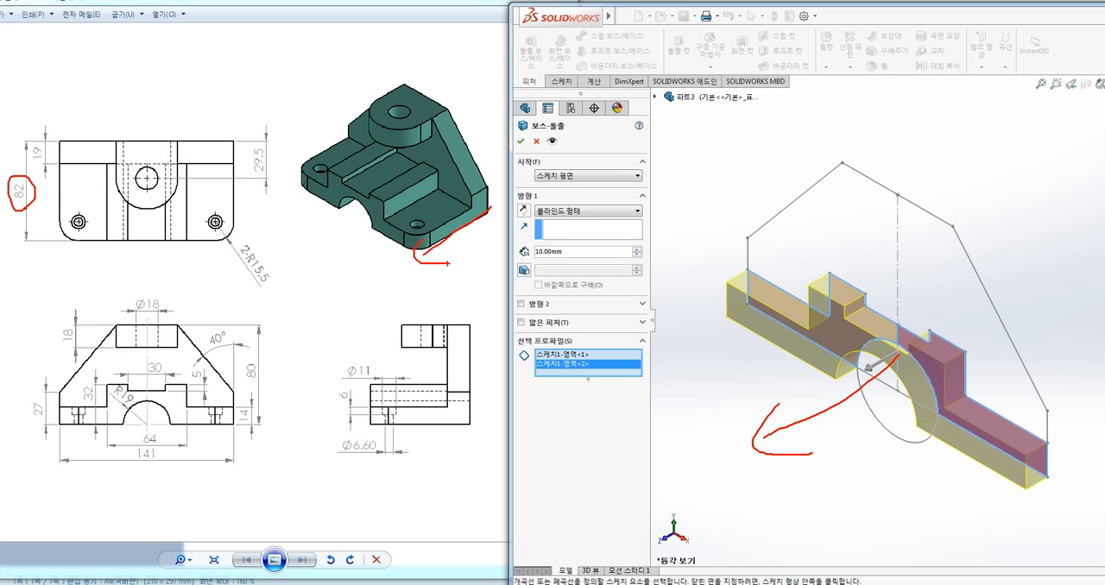
key(Escape)
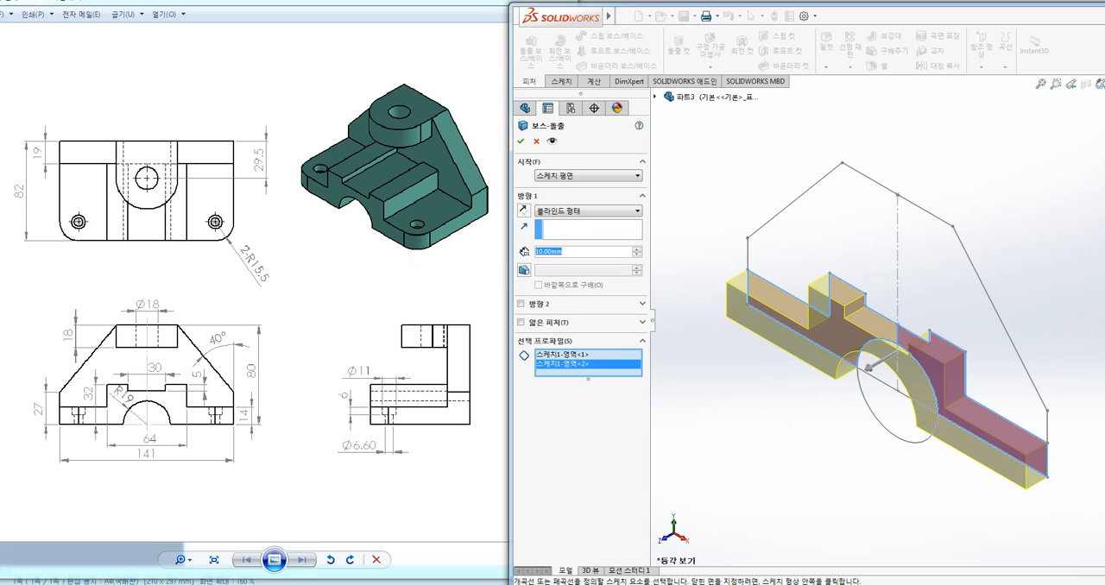
text(82)
key(Return)
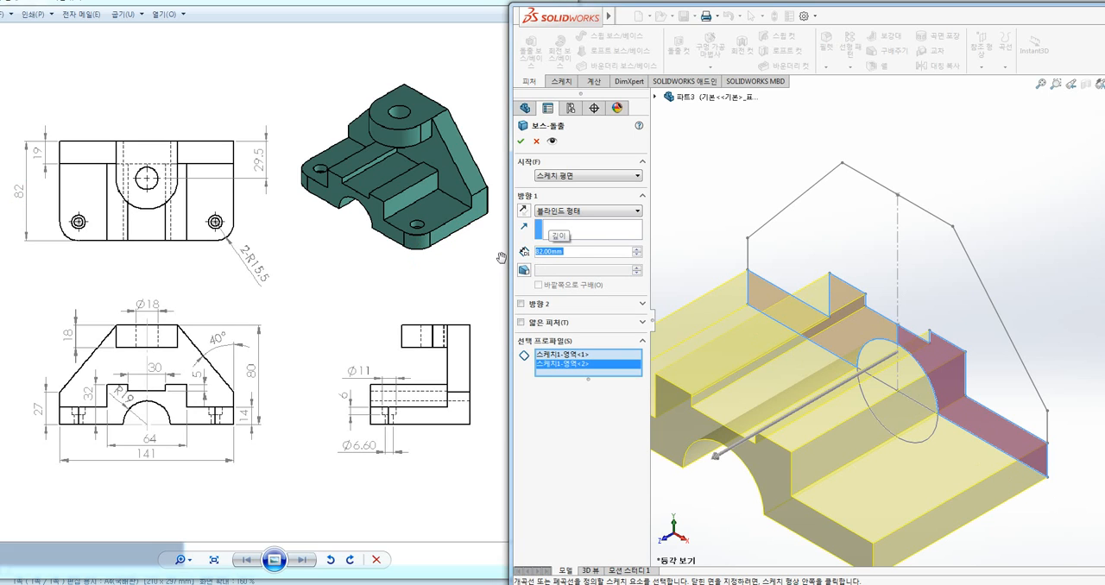
ctrl+middle_drag(862, 283, 898, 260)
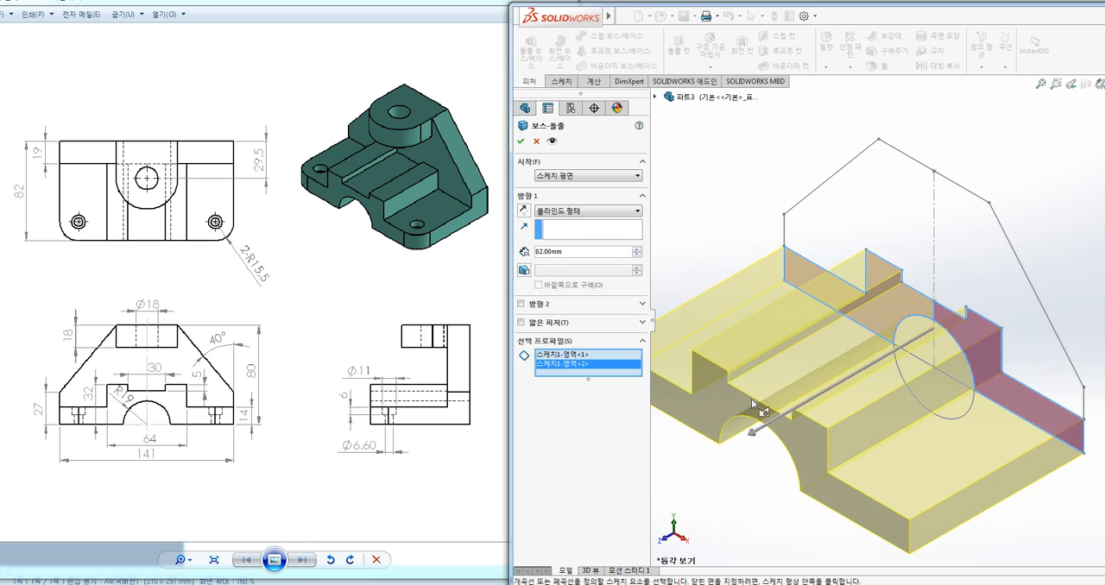
click(521, 141)
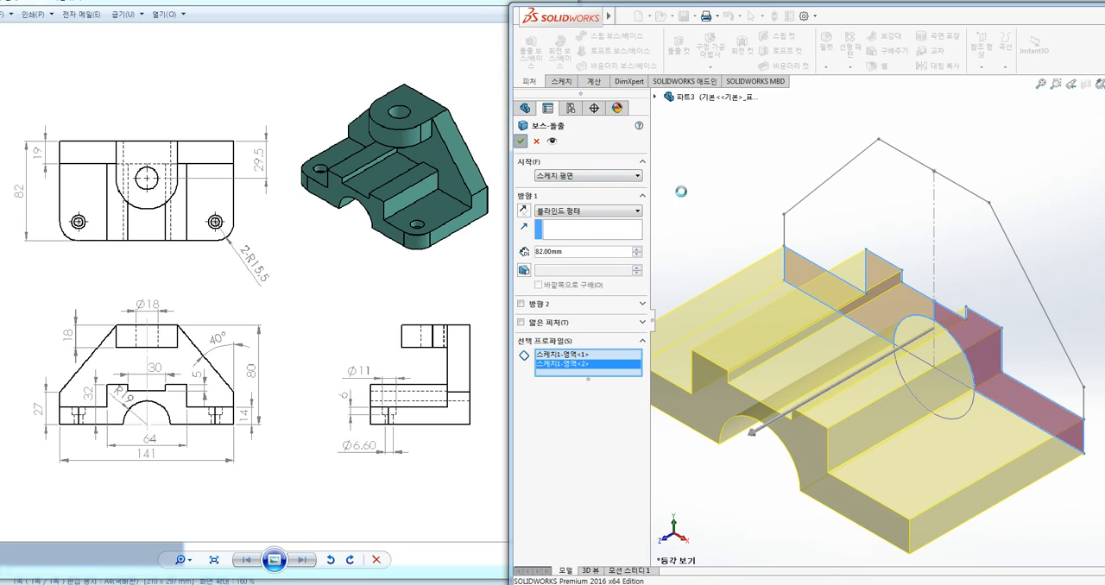
click(752, 165)
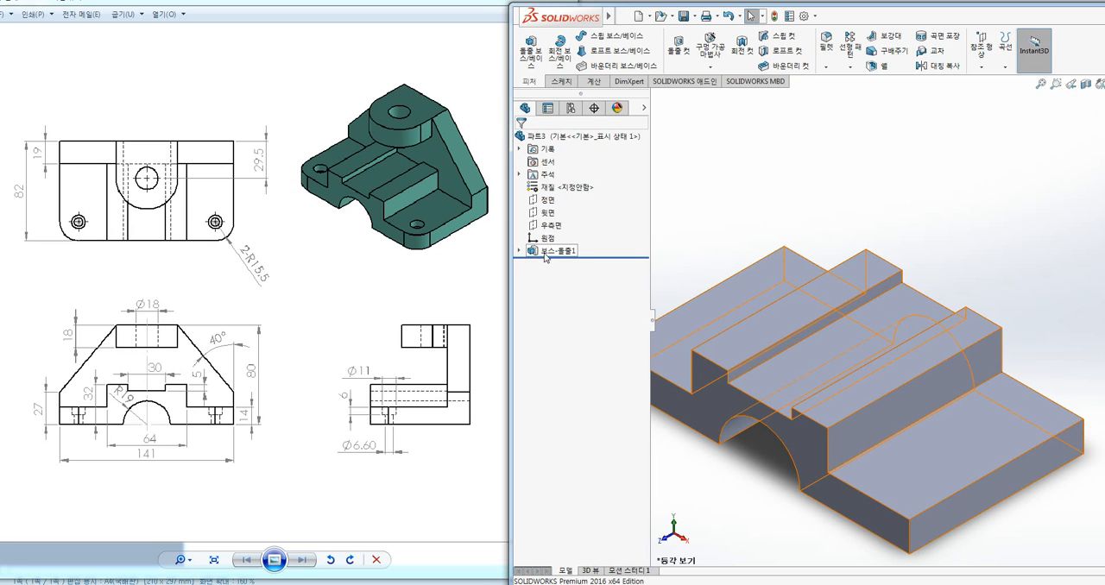
Make the profile sketch inside the base extrusion visible again for reuse
click(519, 251)
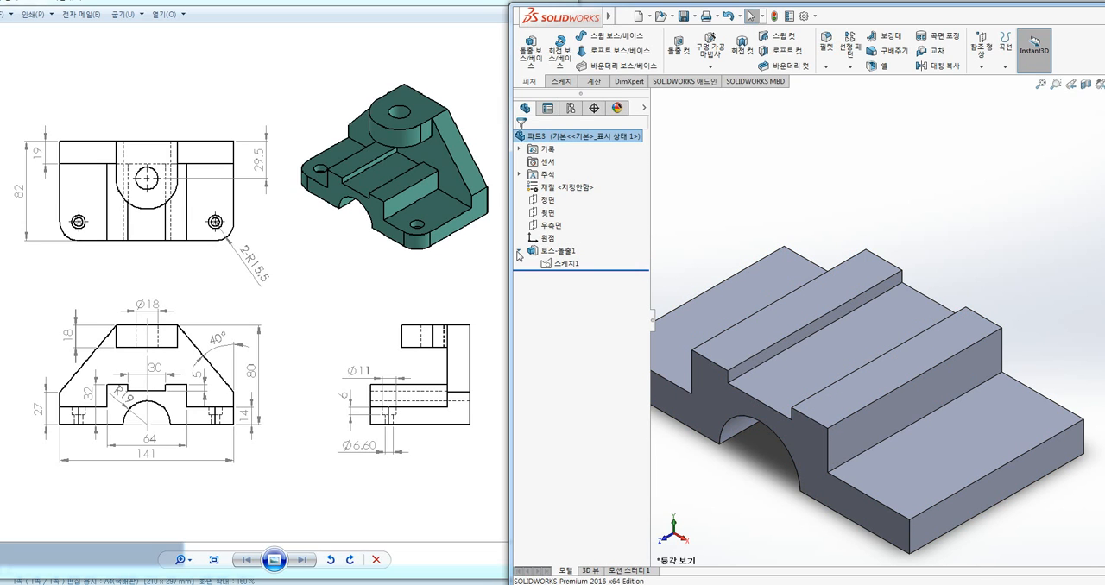
right_click(562, 269)
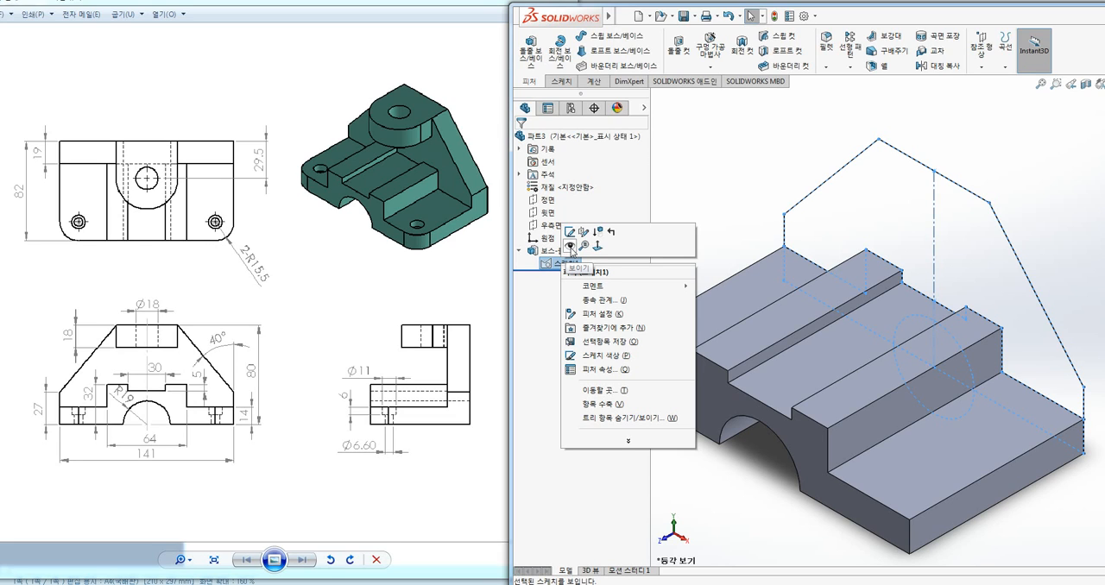
click(571, 246)
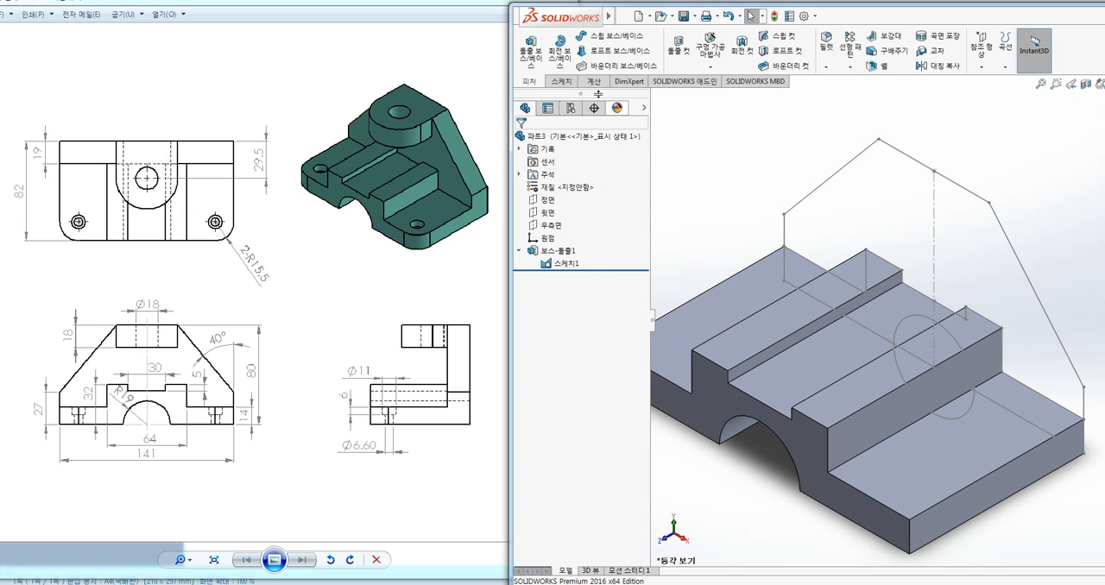
Start another boss extrusion from the shared sketch, replacing the outer contour with the upright plate region above the stepped base
click(531, 48)
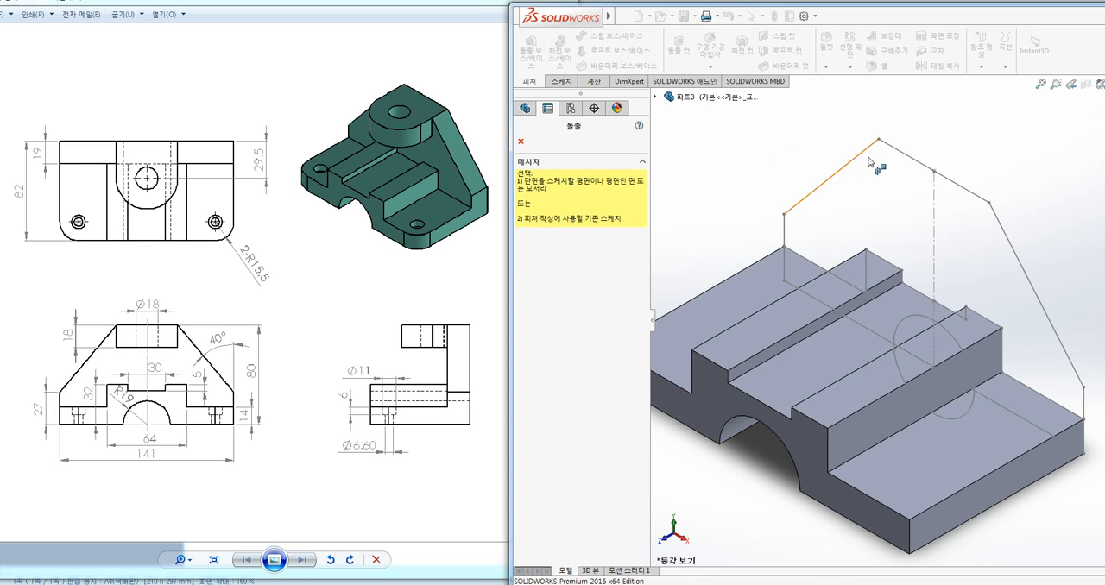
click(902, 154)
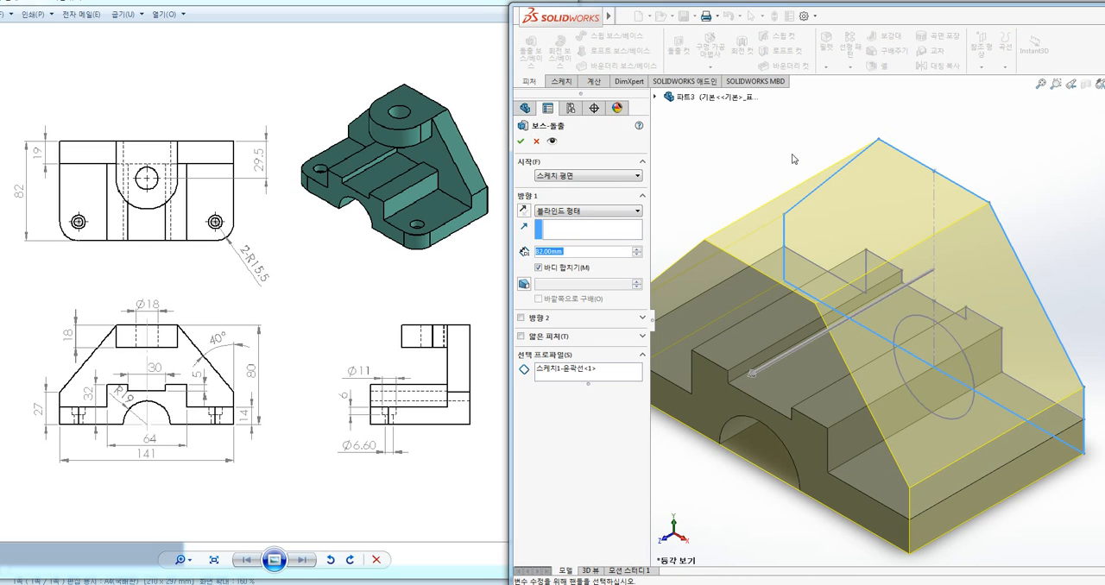
click(563, 371)
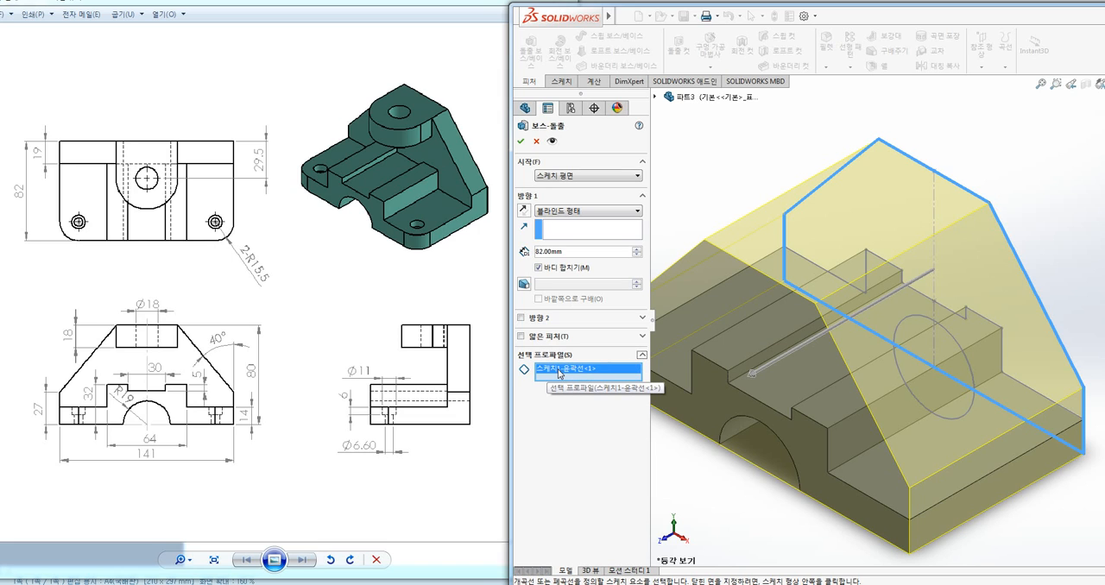
key(Delete)
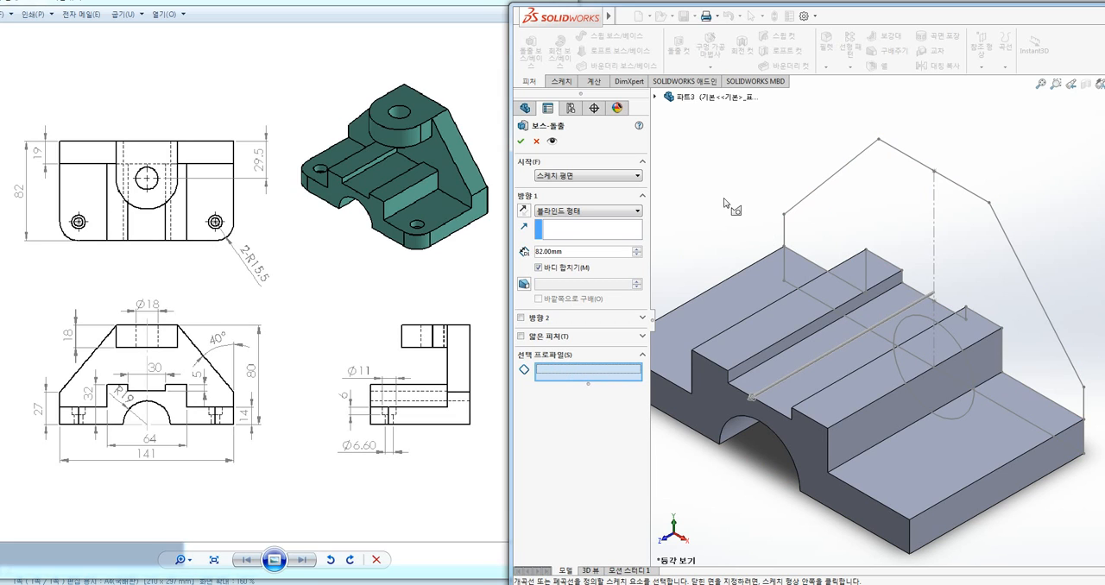
click(875, 208)
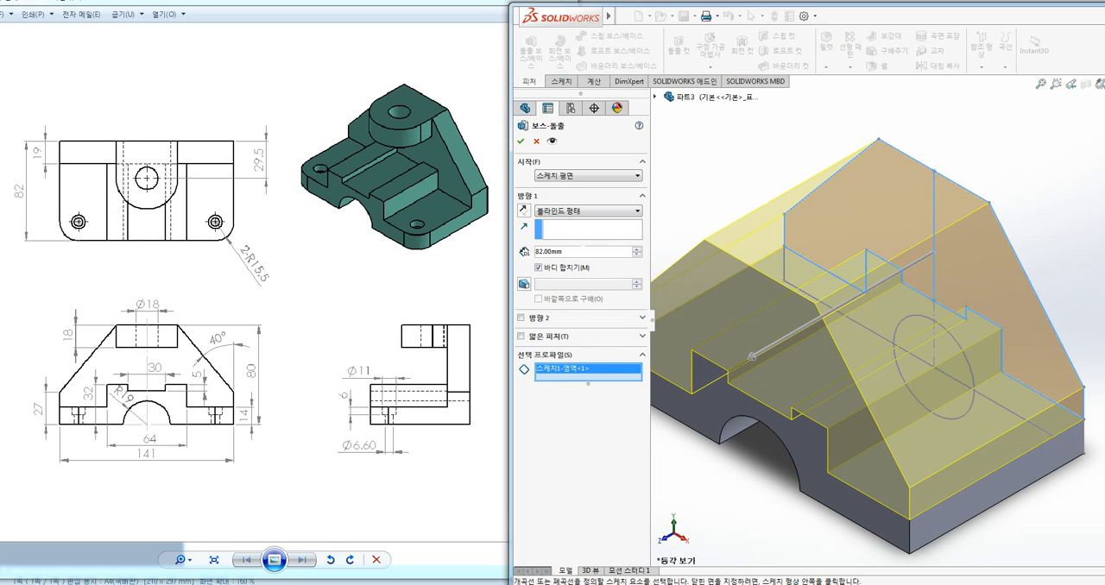
Set the upright plate's extrusion depth to 18 mm
drag(575, 251, 507, 260)
text(18)
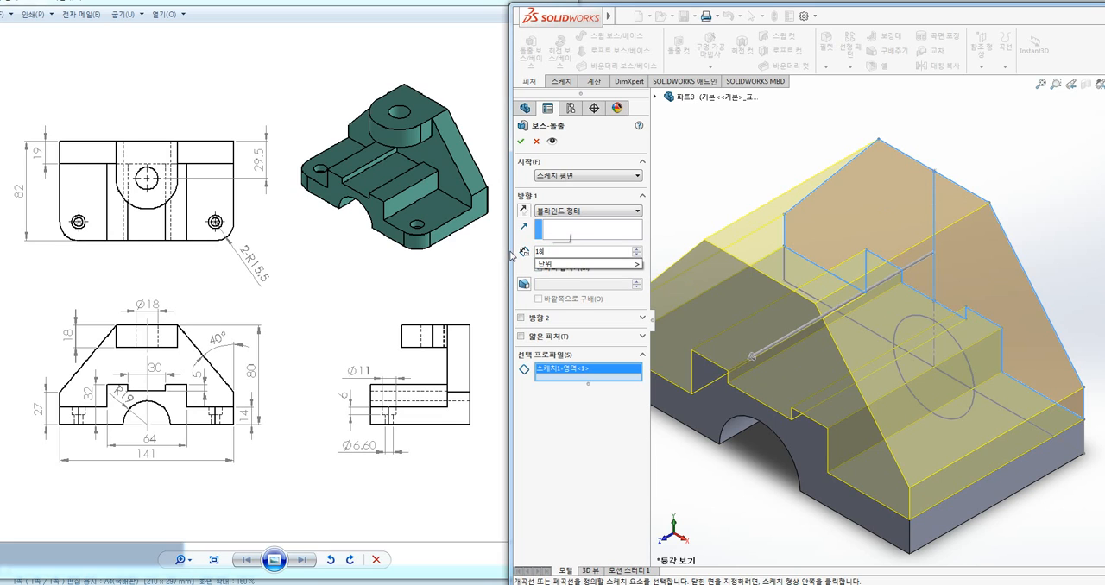
key(Return)
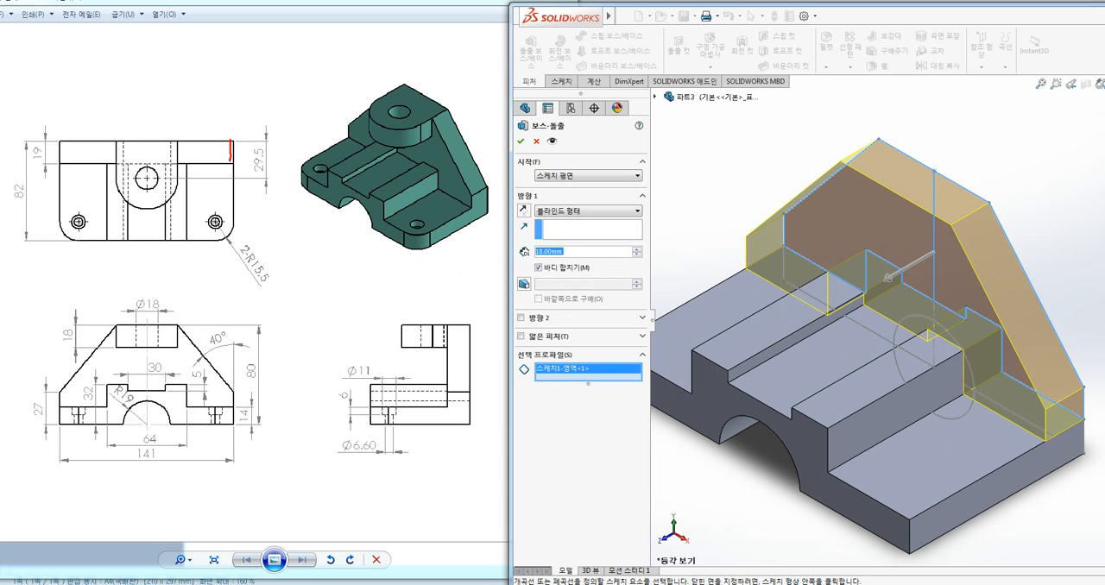
Set the upright plate's extrusion depth to 19 mm and complete the feature, merged with the base
drag(230, 152, 236, 163)
drag(43, 163, 45, 170)
key(Escape)
drag(567, 252, 399, 238)
text(19)
key(Return)
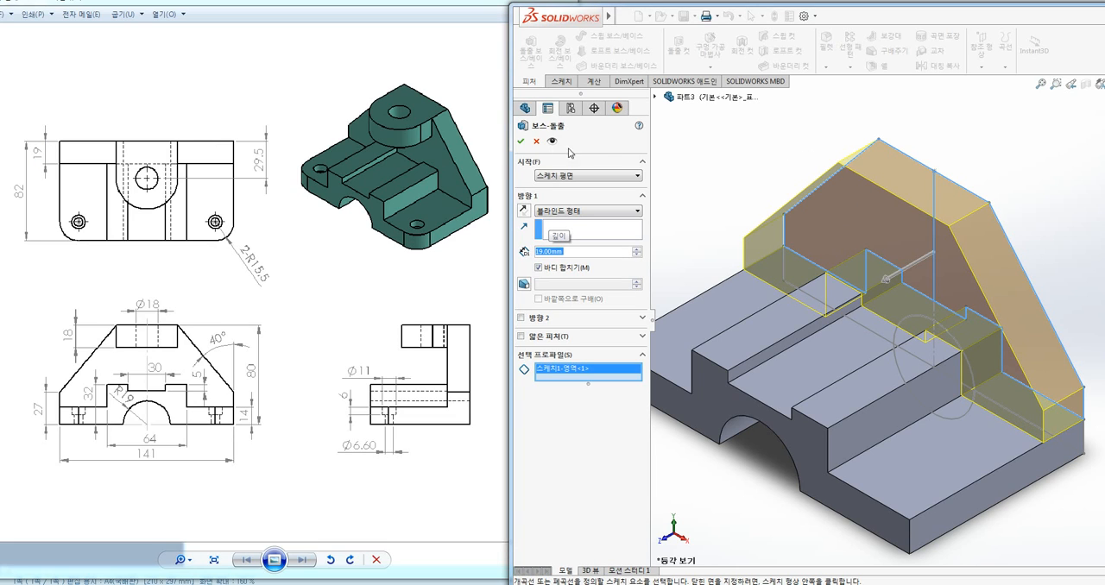
click(519, 143)
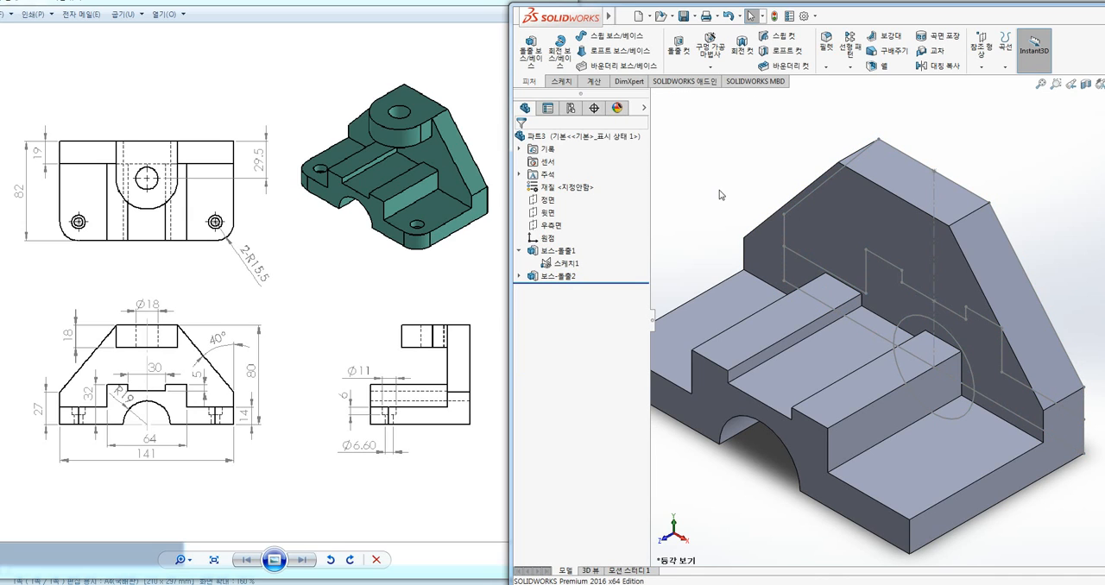
Hide the shared profile sketch inside the base extrusion
right_click(567, 269)
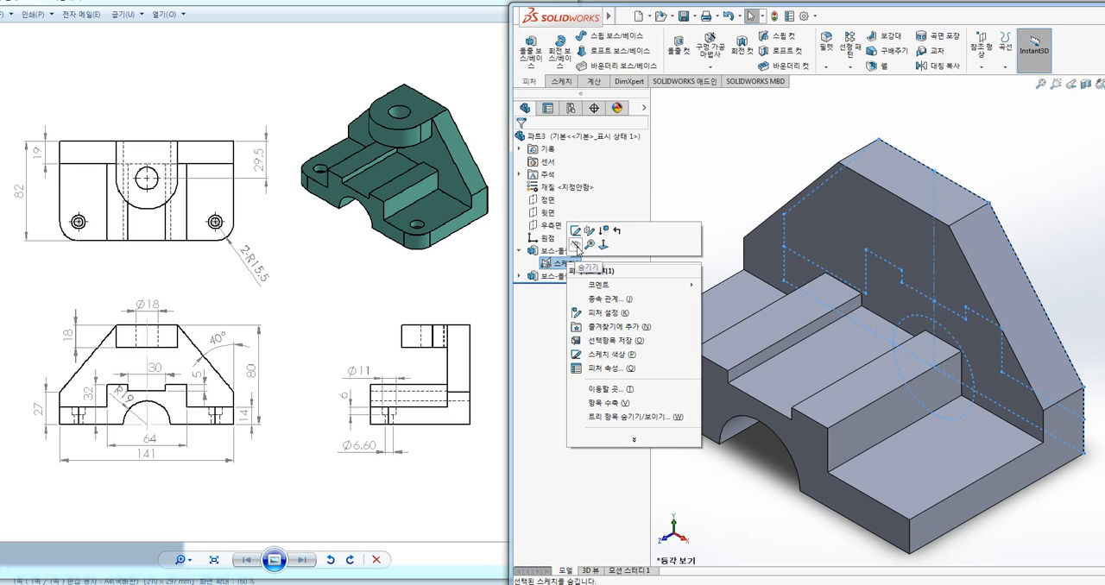
click(576, 246)
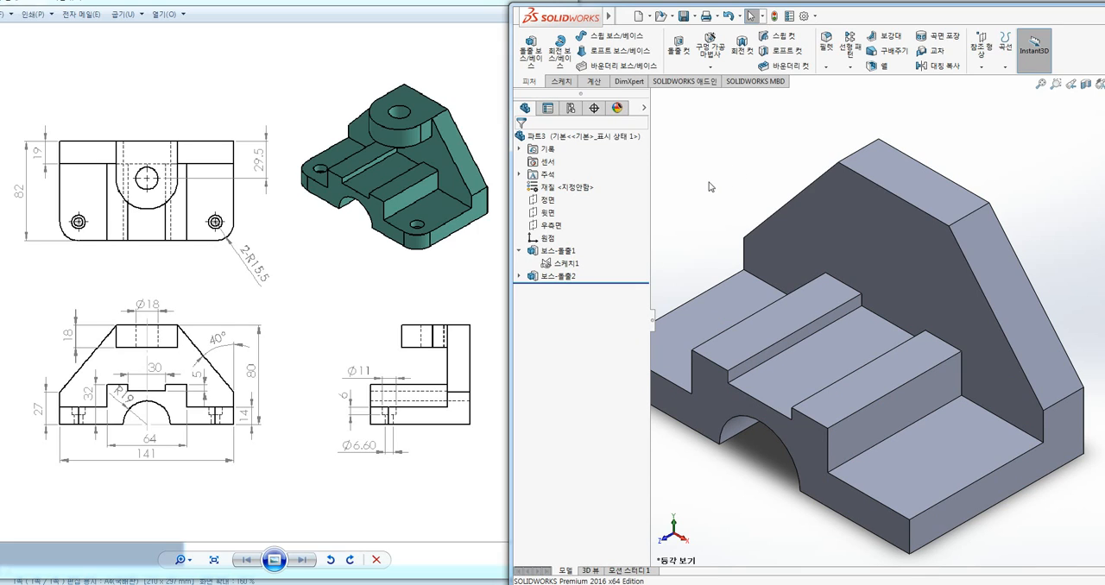
mouse_move(391, 154)
mouse_down()
mouse_move(381, 95)
mouse_move(442, 104)
mouse_up()
key(Escape)
click(561, 81)
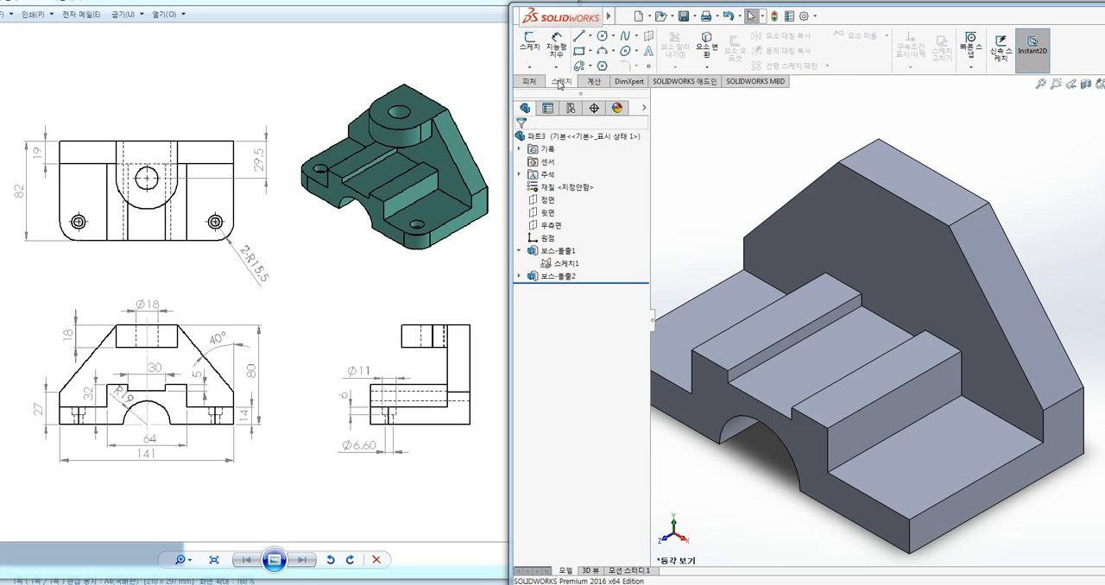
click(530, 47)
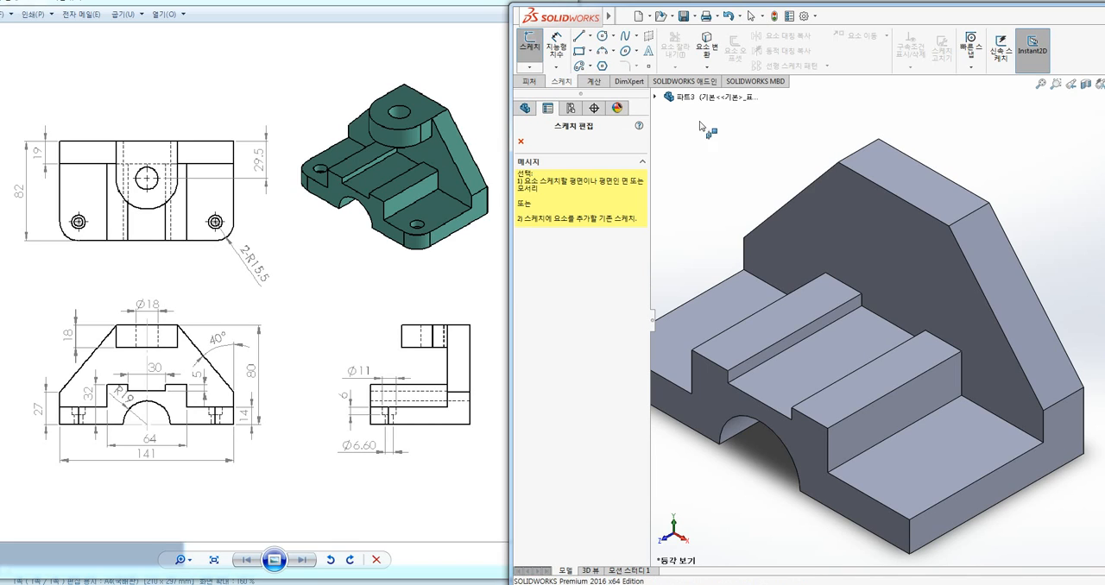
click(886, 167)
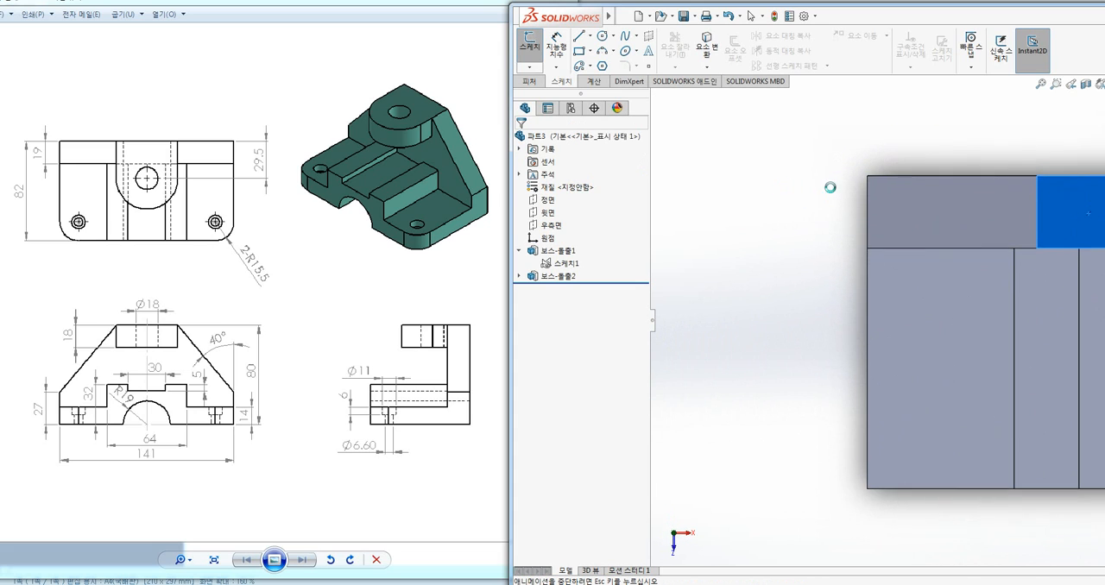
click(815, 246)
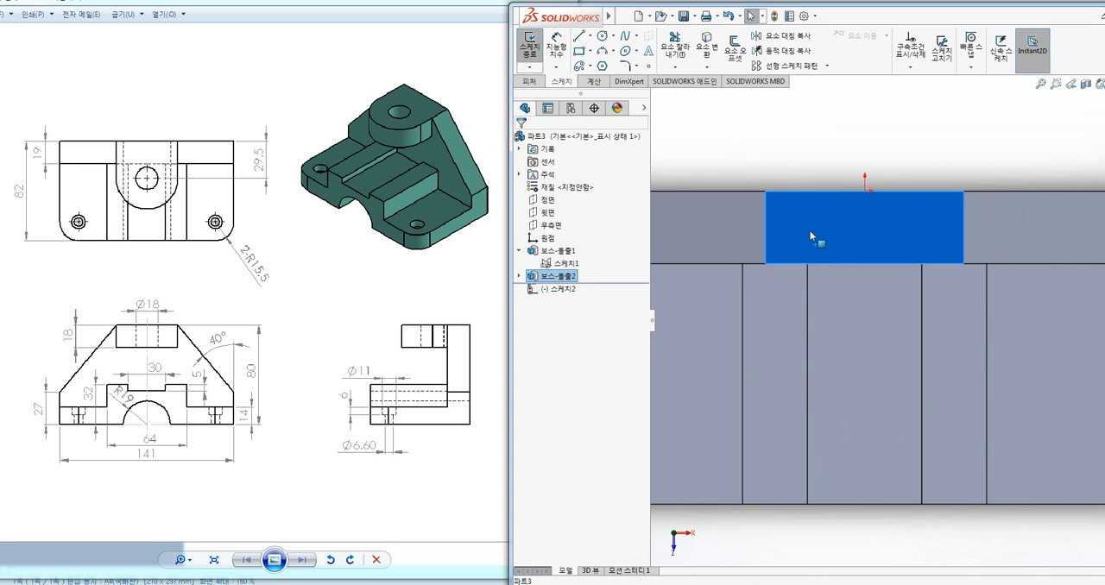
middle_drag(915, 182, 890, 112)
click(1004, 120)
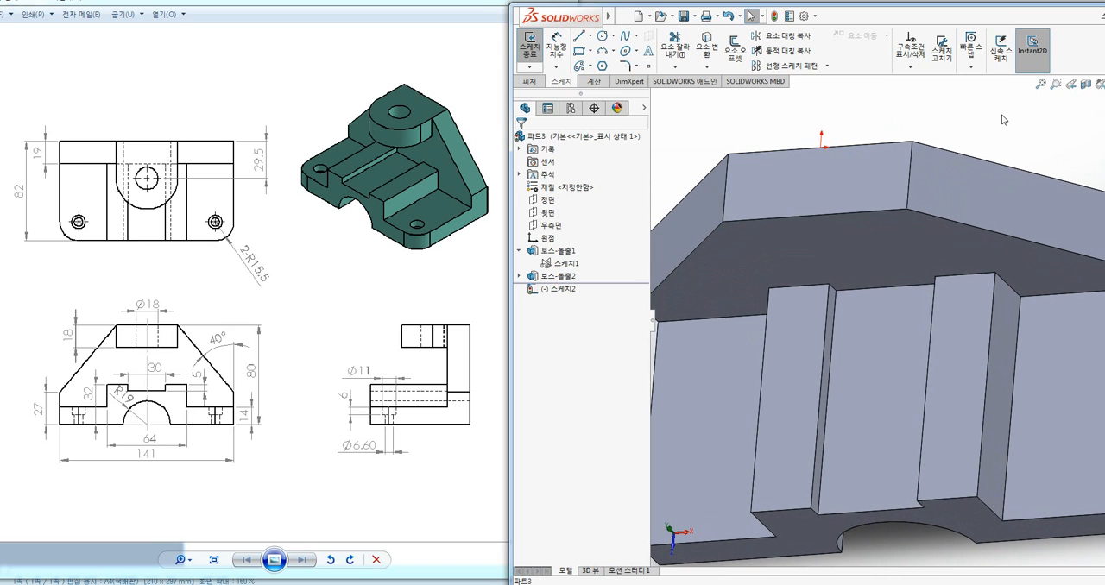
key(ctrl+z)
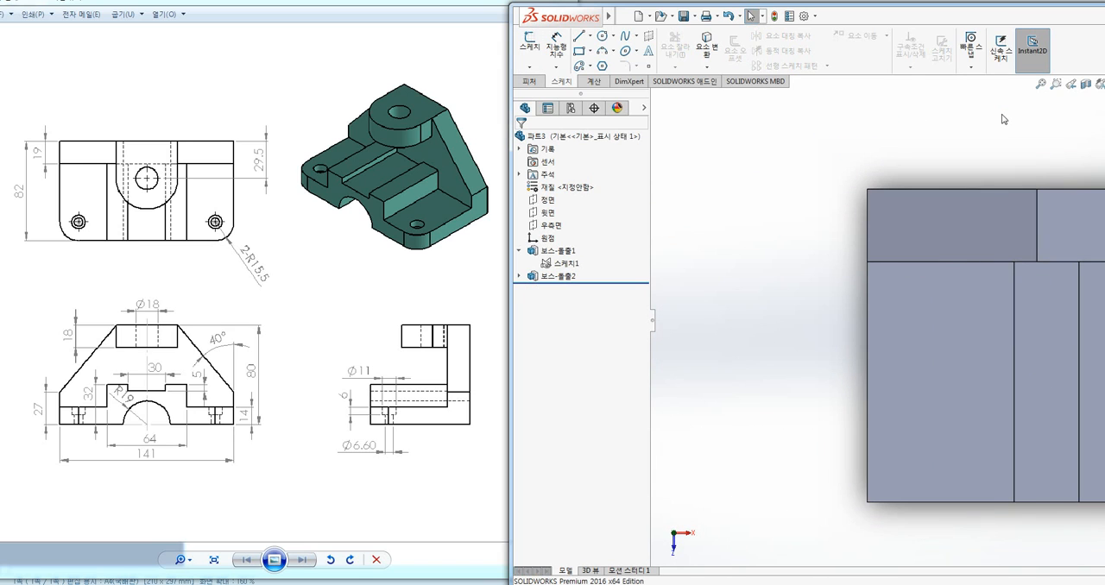
key(ctrl+7)
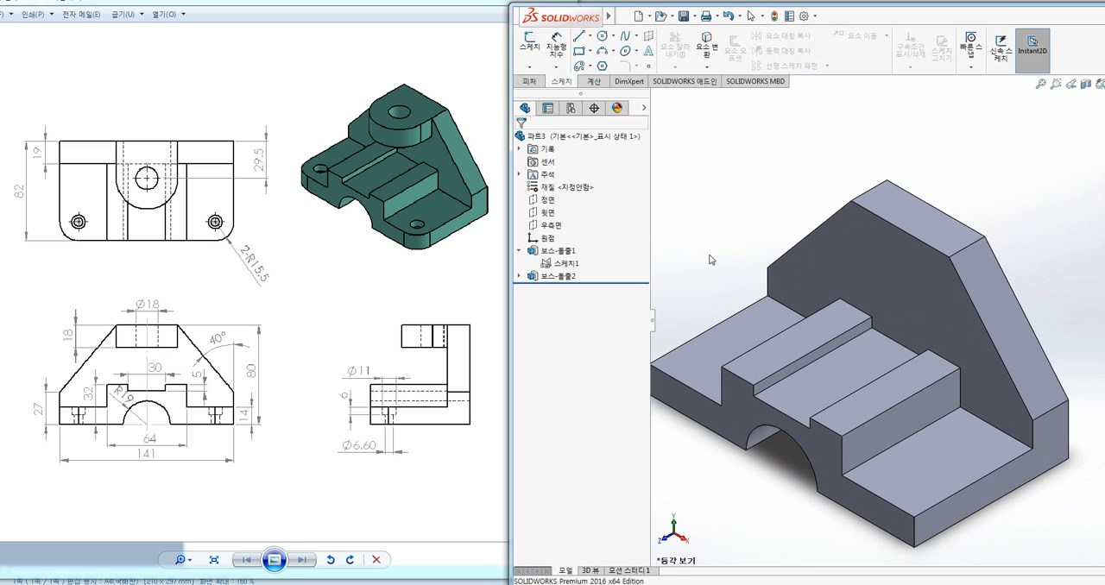
Start a sketch on the upright plate's top face and draw a corner rectangle about 33 by 36 mm from the face's rear left corner
click(884, 199)
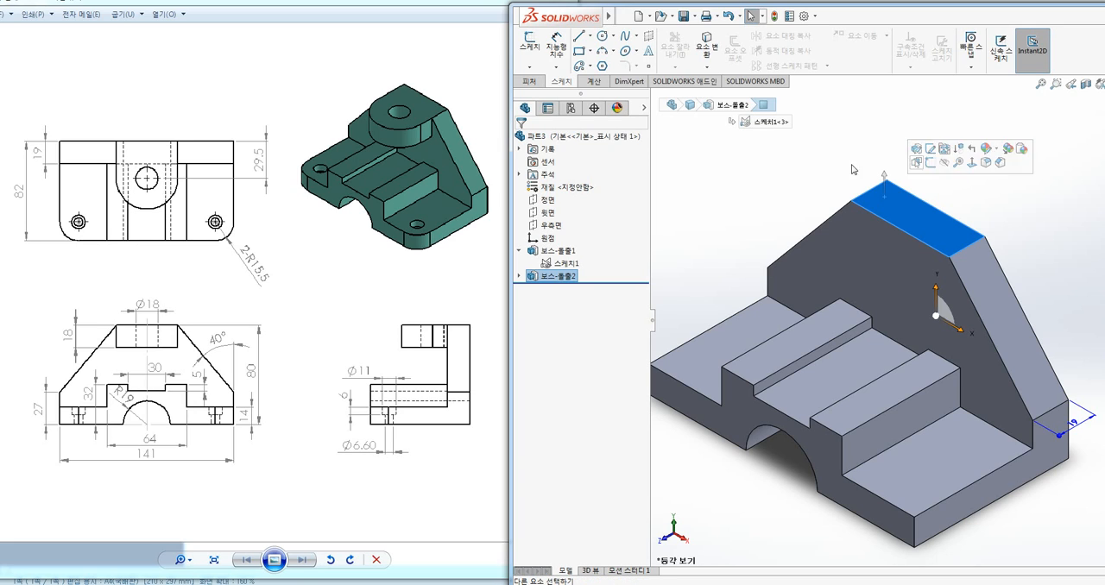
click(532, 45)
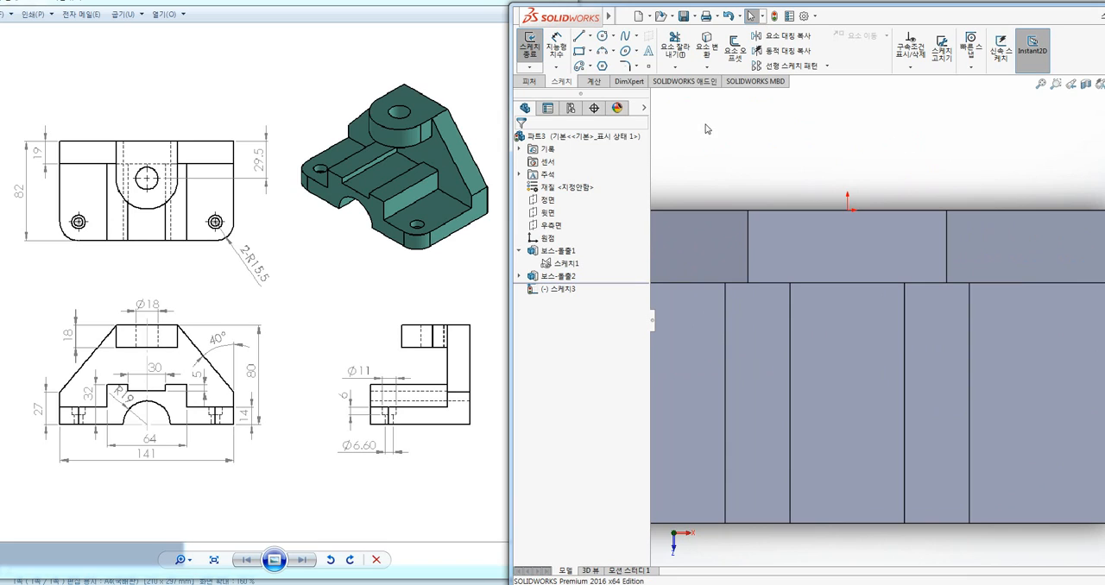
click(579, 53)
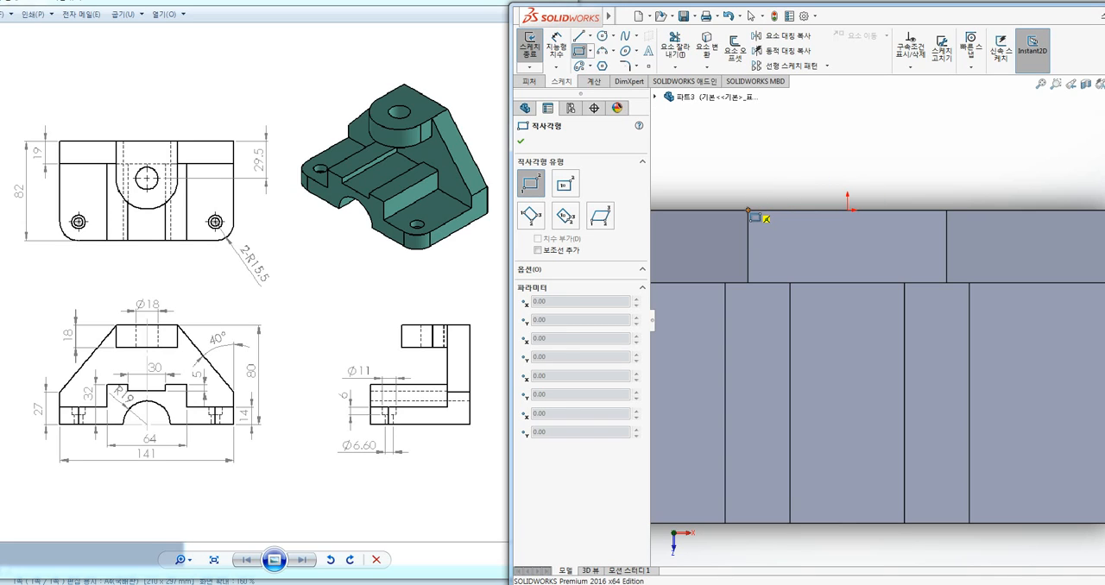
click(747, 211)
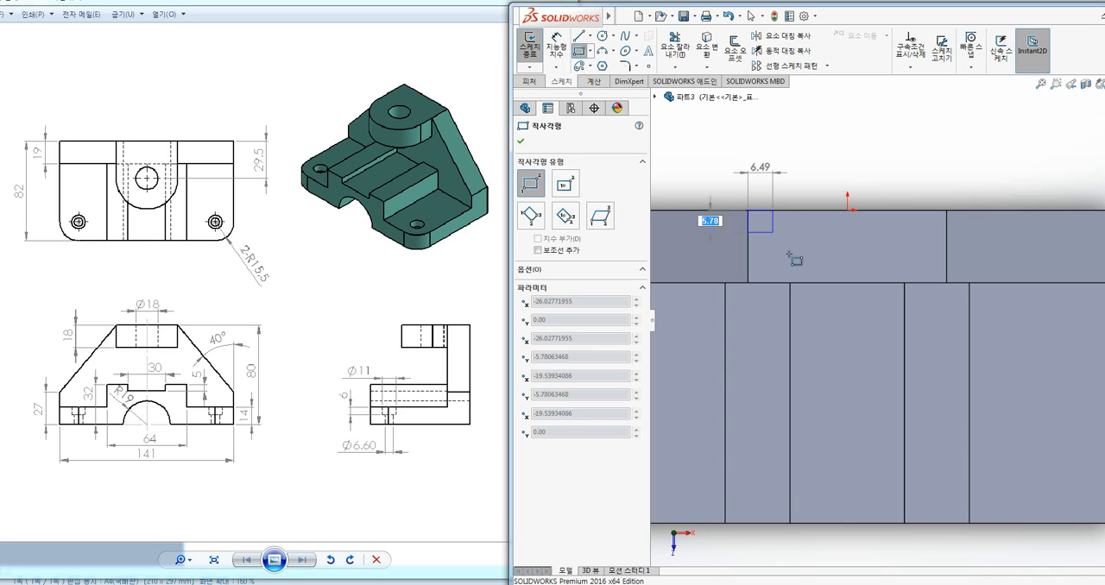
click(873, 348)
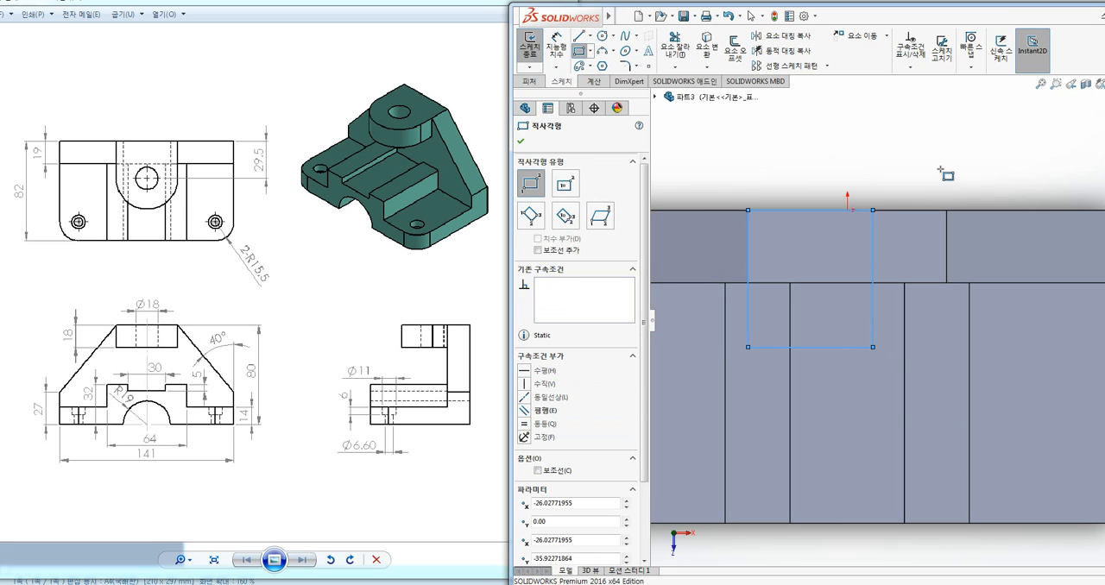
key(Escape)
ctrl+middle_drag(961, 158, 902, 156)
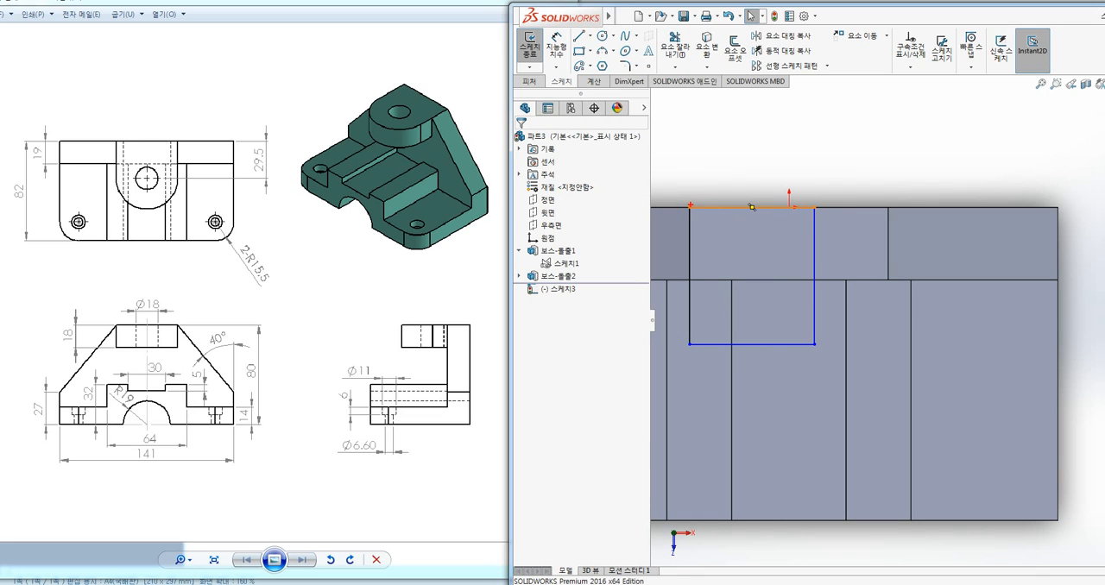
mouse_move(689, 208)
ctrl+mouse_down()
mouse_move(880, 361)
mouse_move(888, 380)
ctrl+mouse_up()
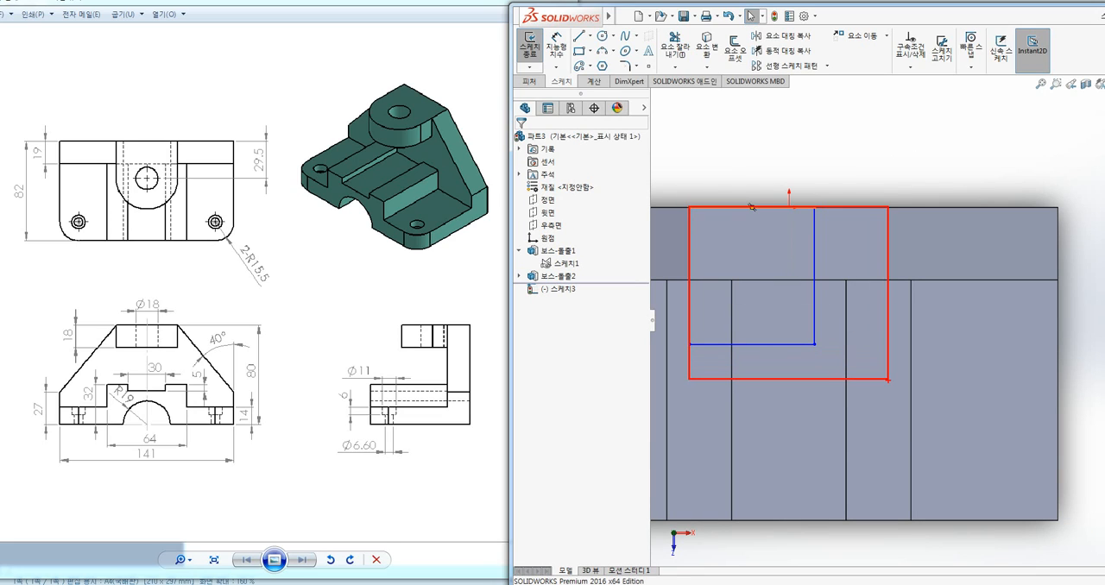
mouse_move(889, 278)
mouse_down()
mouse_move(877, 197)
mouse_move(889, 295)
mouse_move(872, 231)
mouse_move(913, 282)
mouse_up()
key(Escape)
key(ctrl+2)
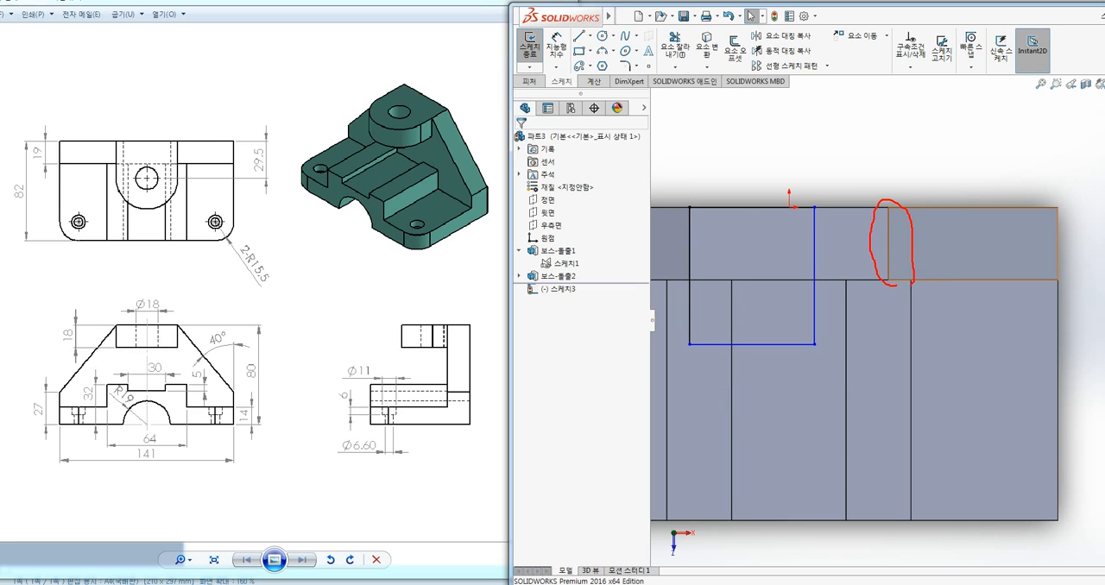
key(Escape)
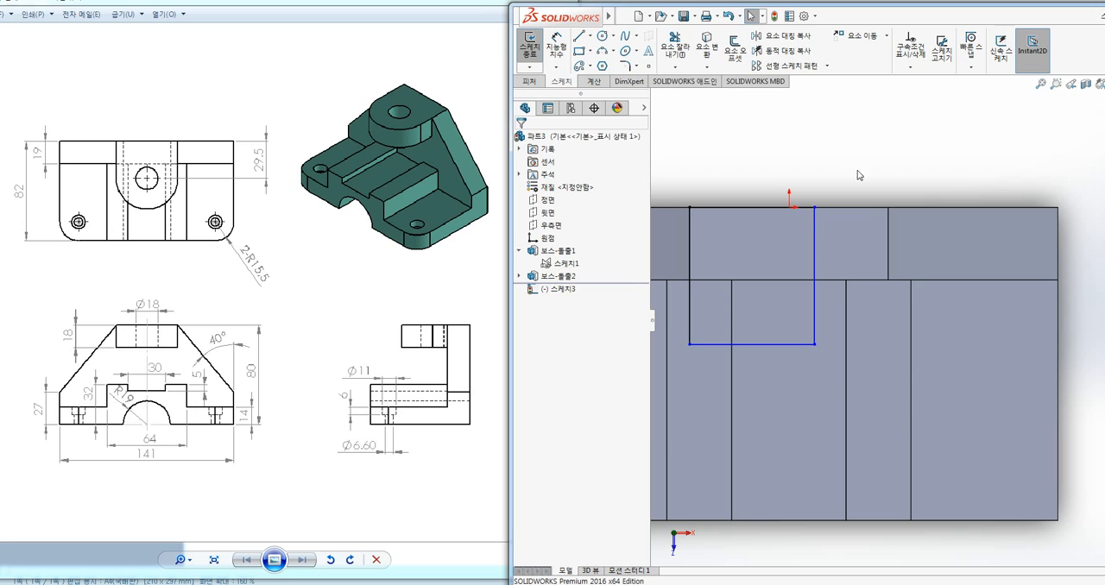
Add a vertical relation between the rectangle's free corner and the rear right vertex of the plate's top face
click(814, 345)
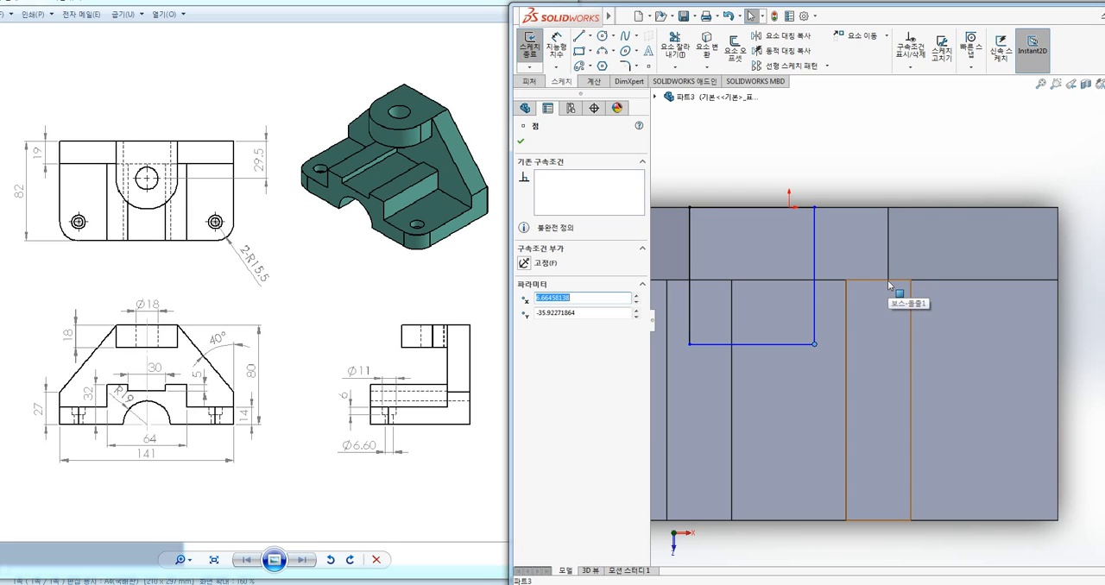
click(888, 209)
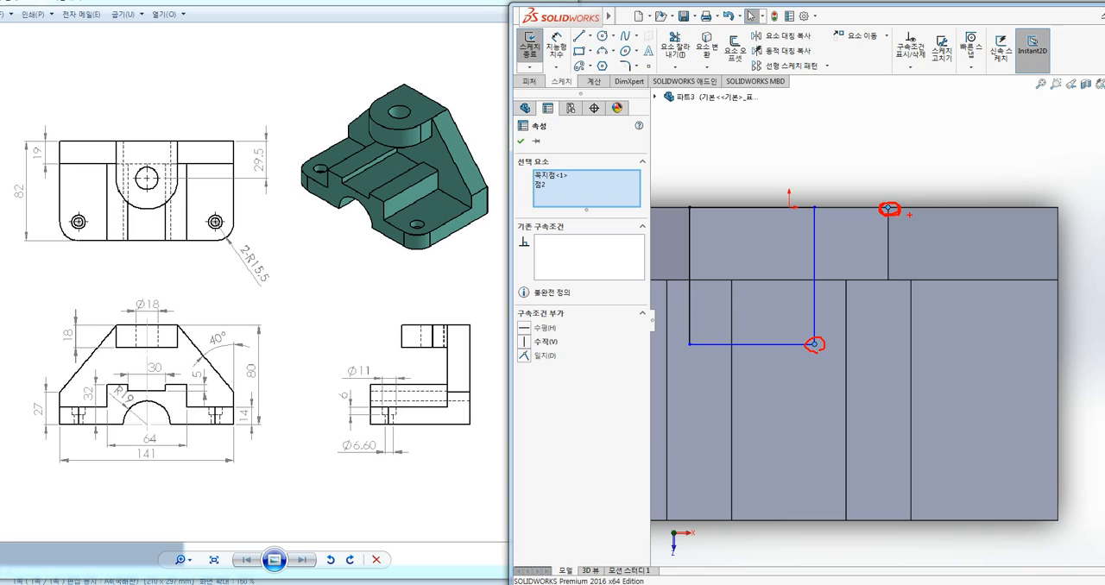
click(524, 342)
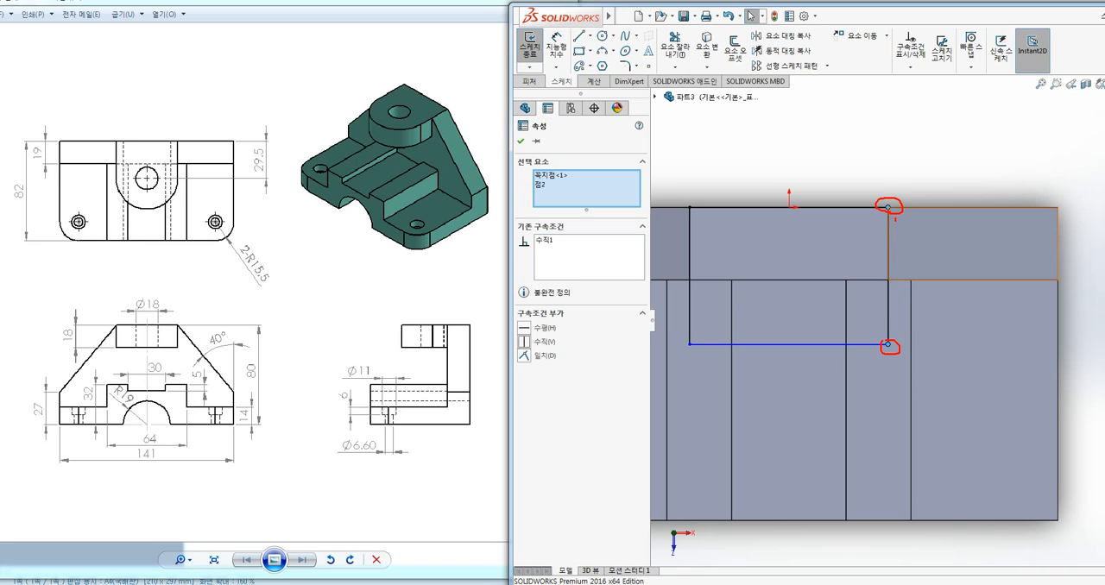
mouse_move(895, 218)
mouse_down()
mouse_move(889, 209)
mouse_move(899, 297)
mouse_move(889, 352)
mouse_up()
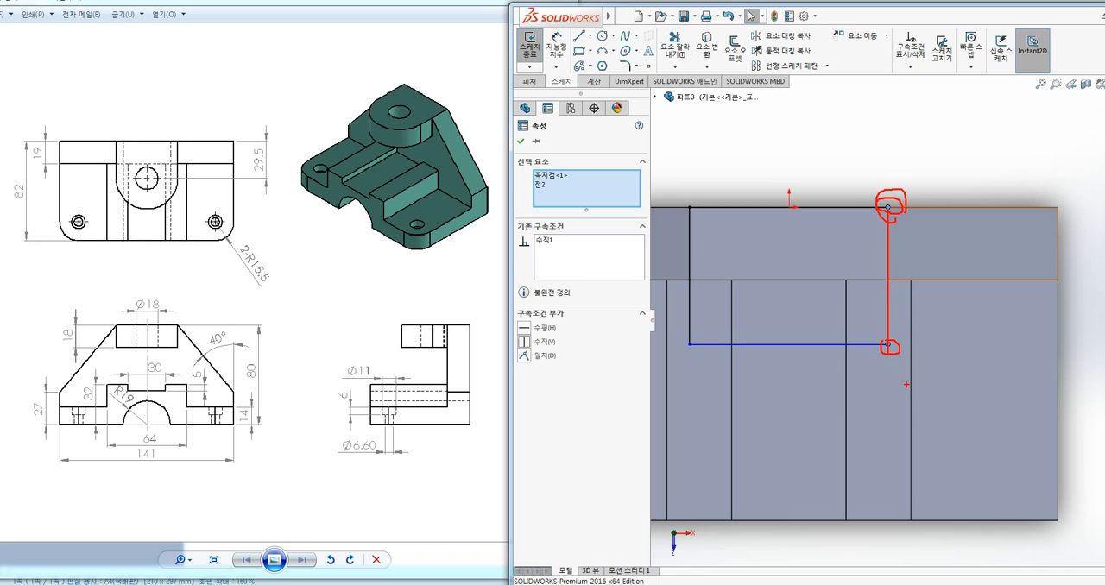
key(Escape)
click(923, 163)
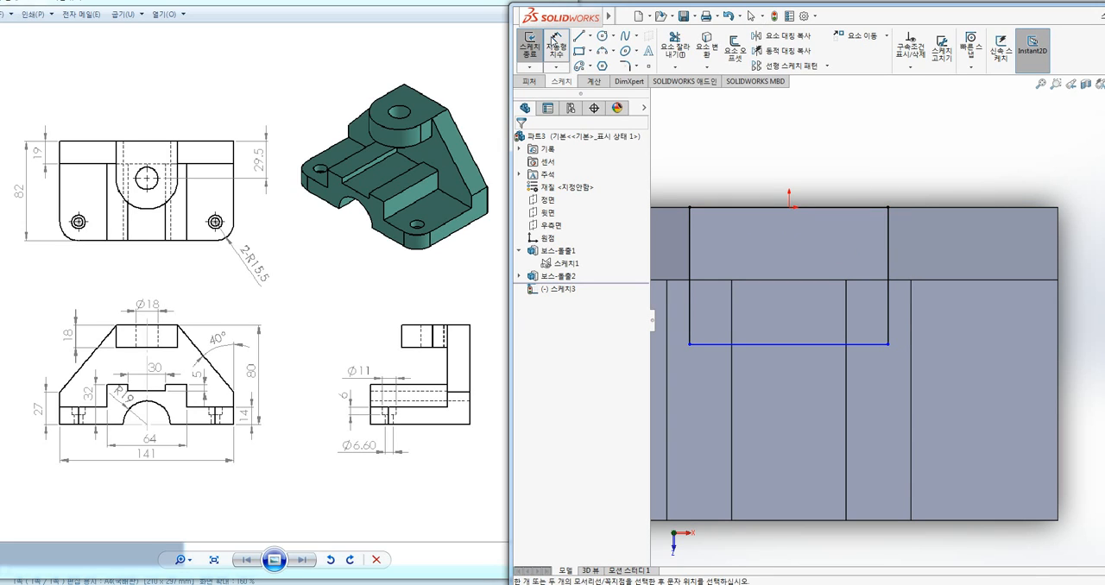
Dimension the rectangle's right side at 29.5 mm
click(553, 39)
click(890, 242)
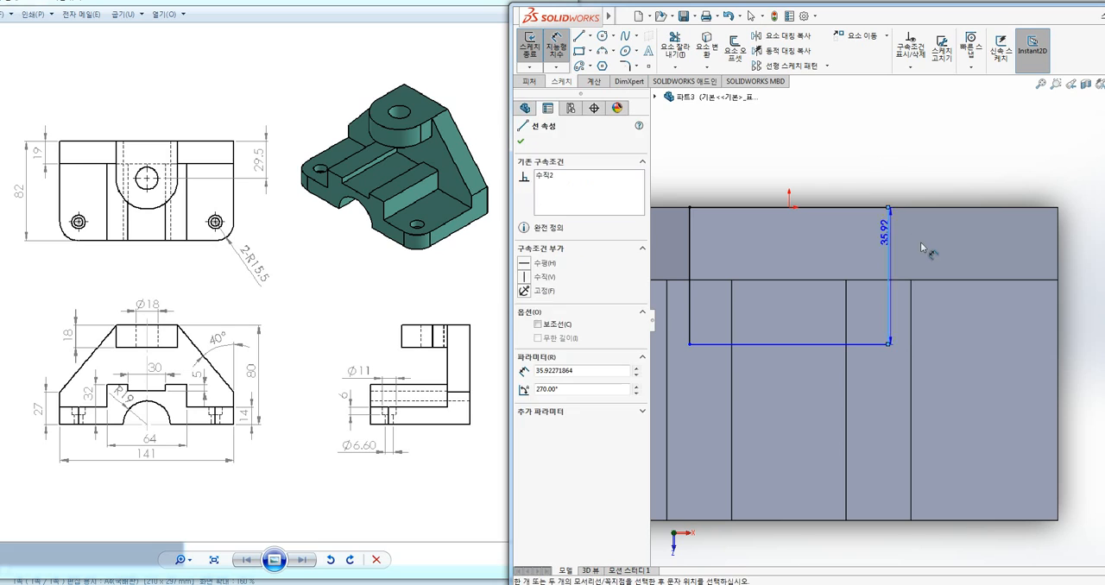
click(931, 252)
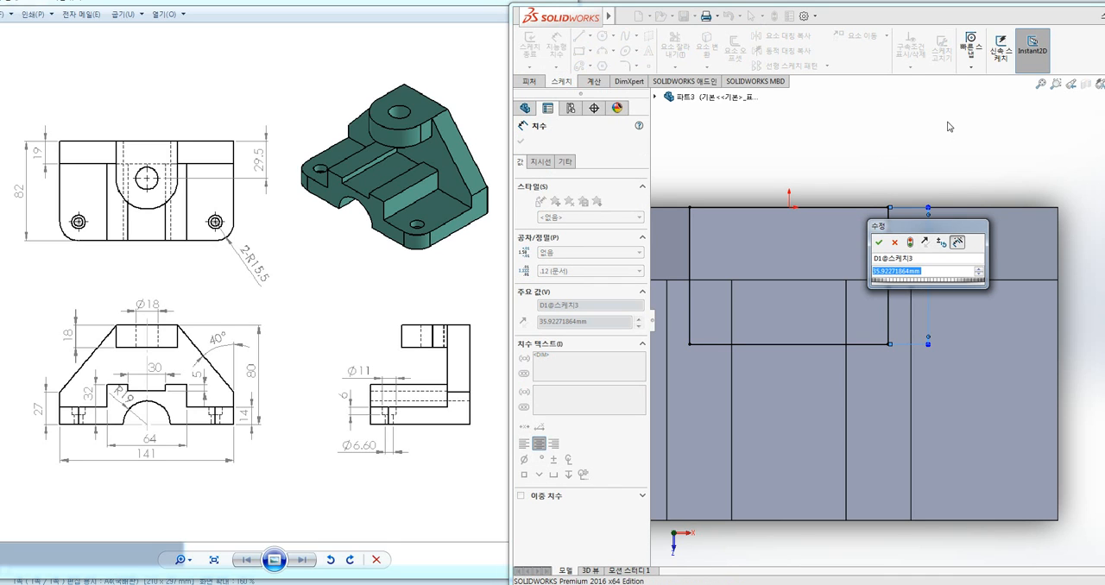
text(29.5)
key(Return)
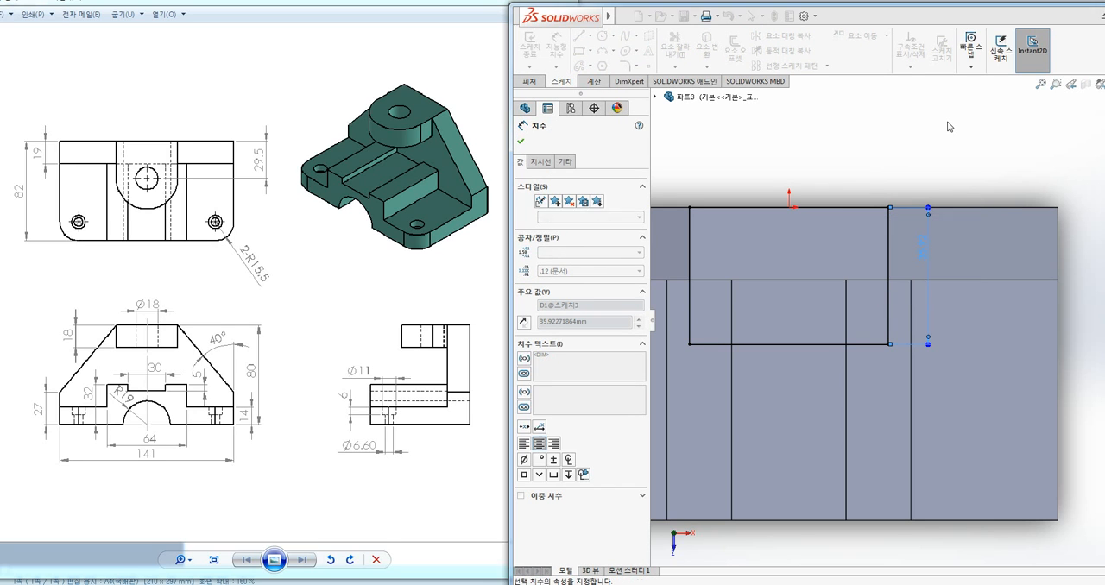
click(954, 129)
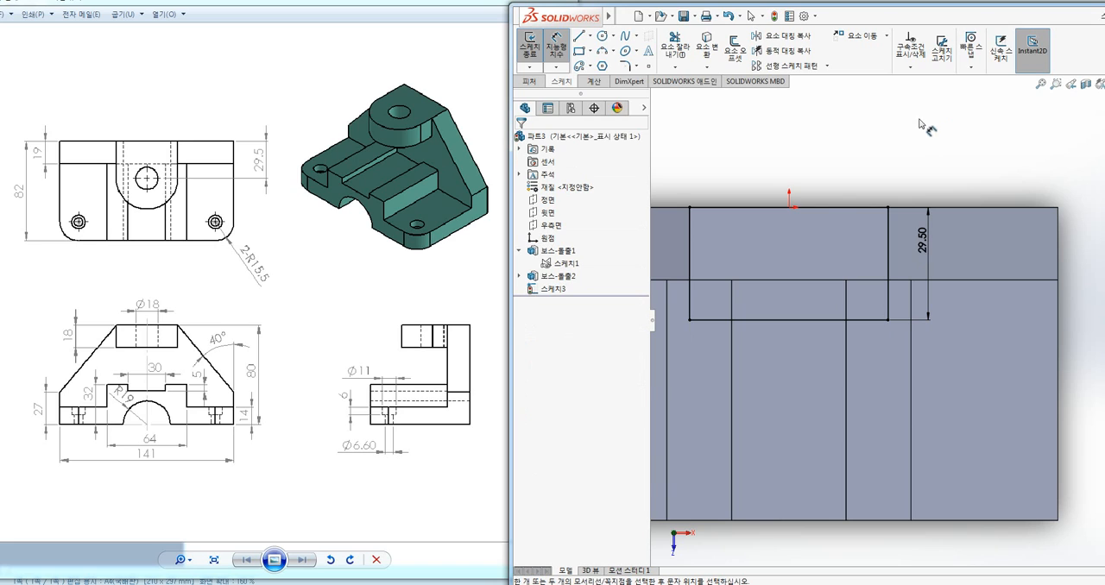
right_click(810, 324)
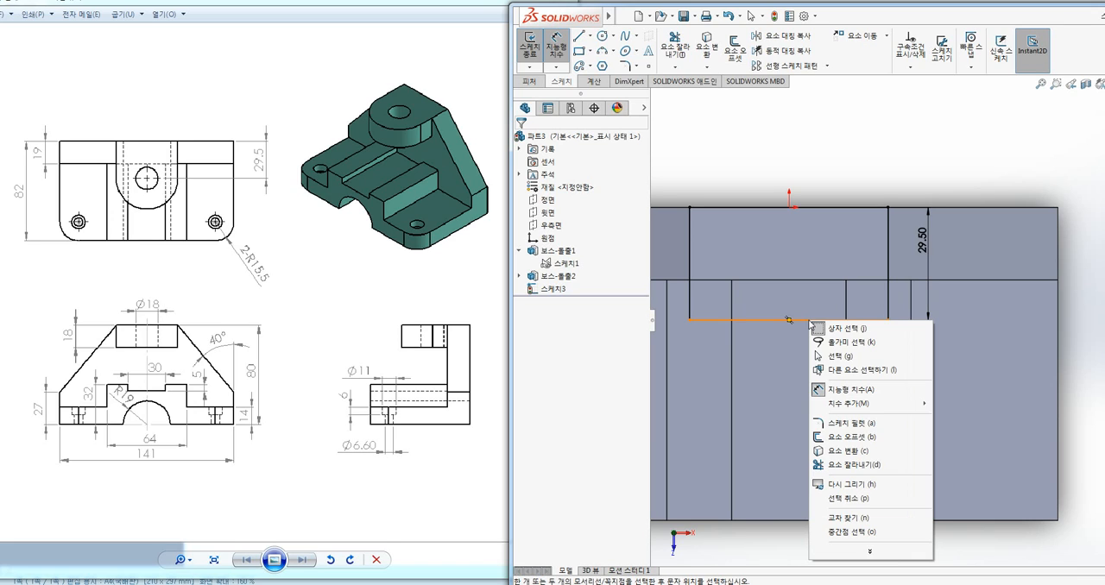
key(Escape)
key(Escape)
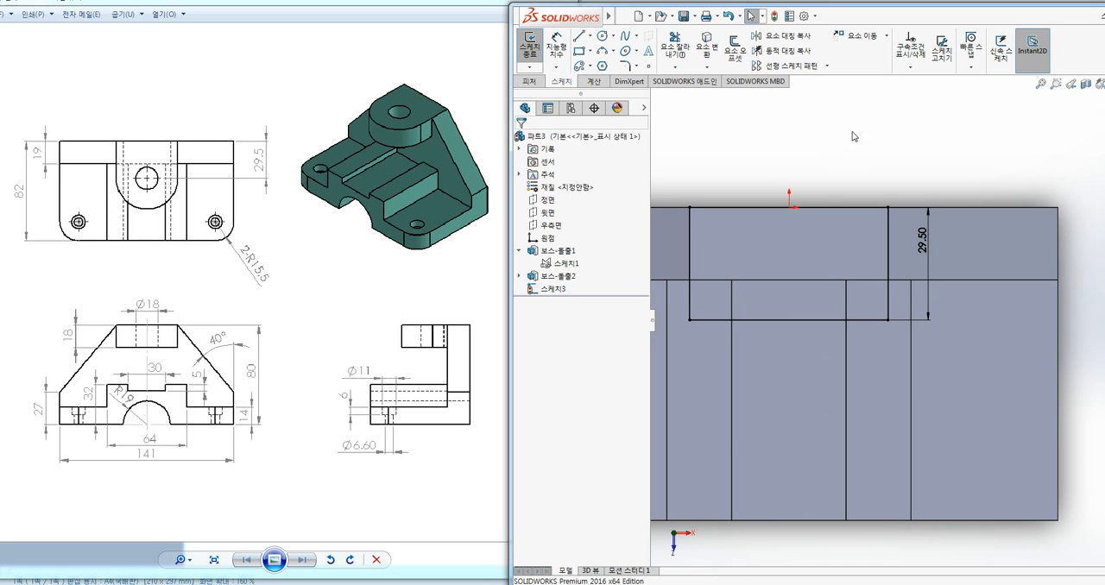
Convert the rectangle's front horizontal edge to a construction line
click(811, 321)
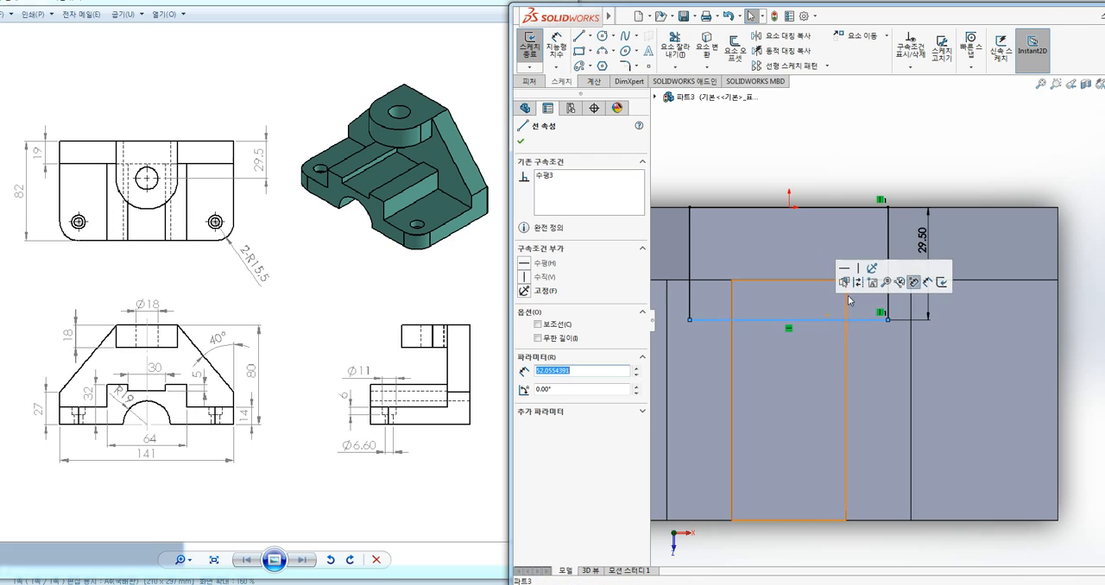
key(ctrl+2)
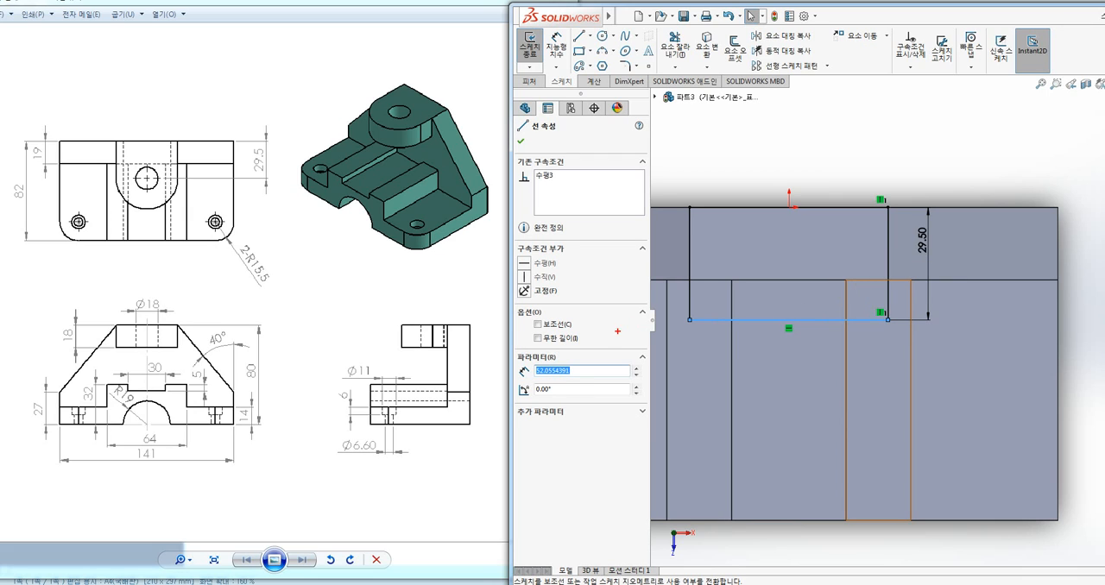
mouse_move(576, 334)
mouse_down()
mouse_move(541, 335)
mouse_move(570, 309)
mouse_up()
key(Escape)
key(Escape)
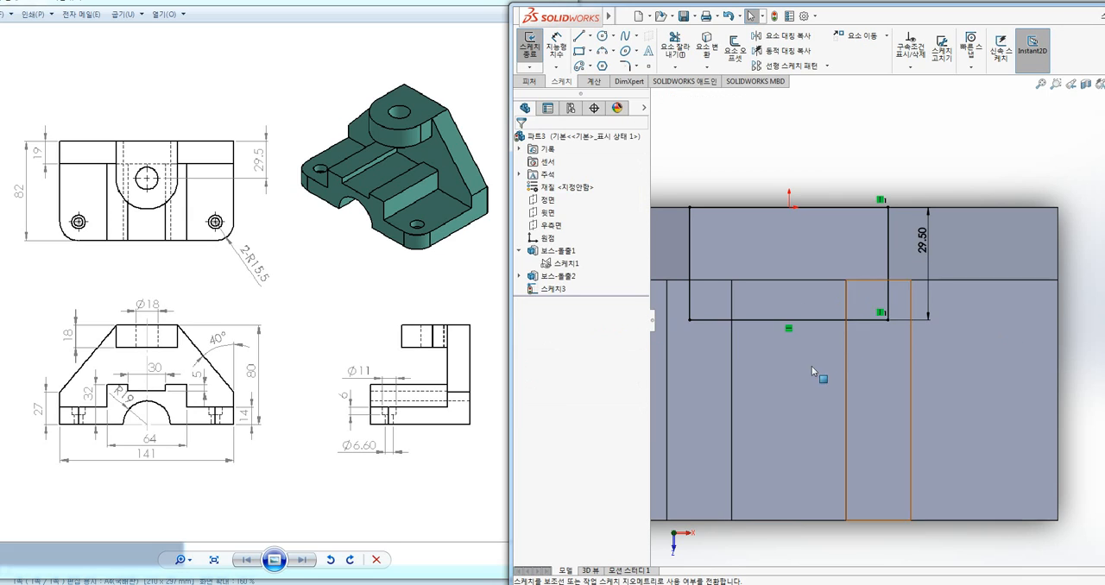
click(825, 323)
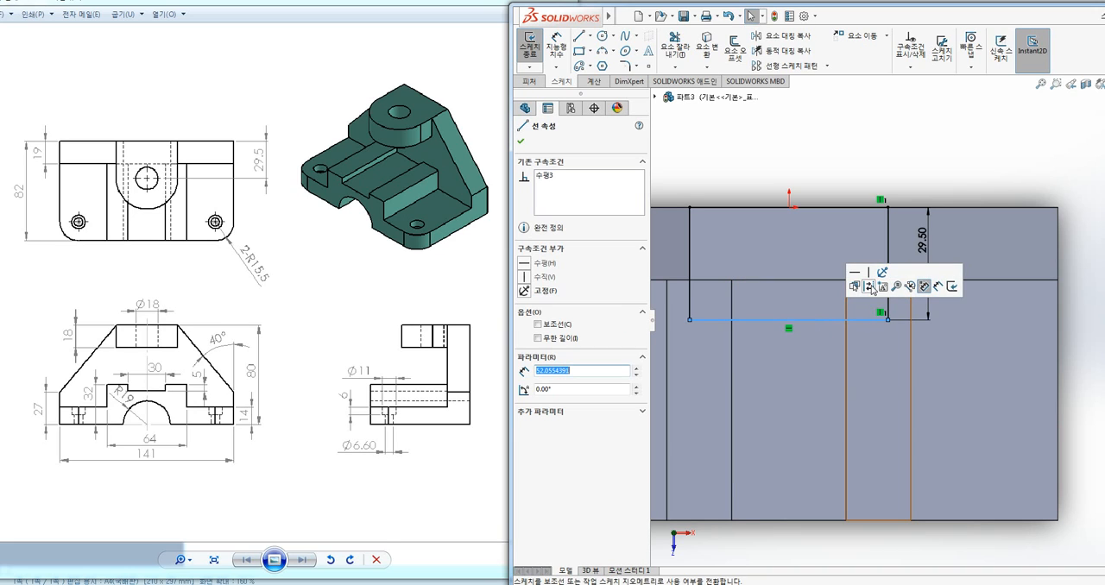
click(538, 325)
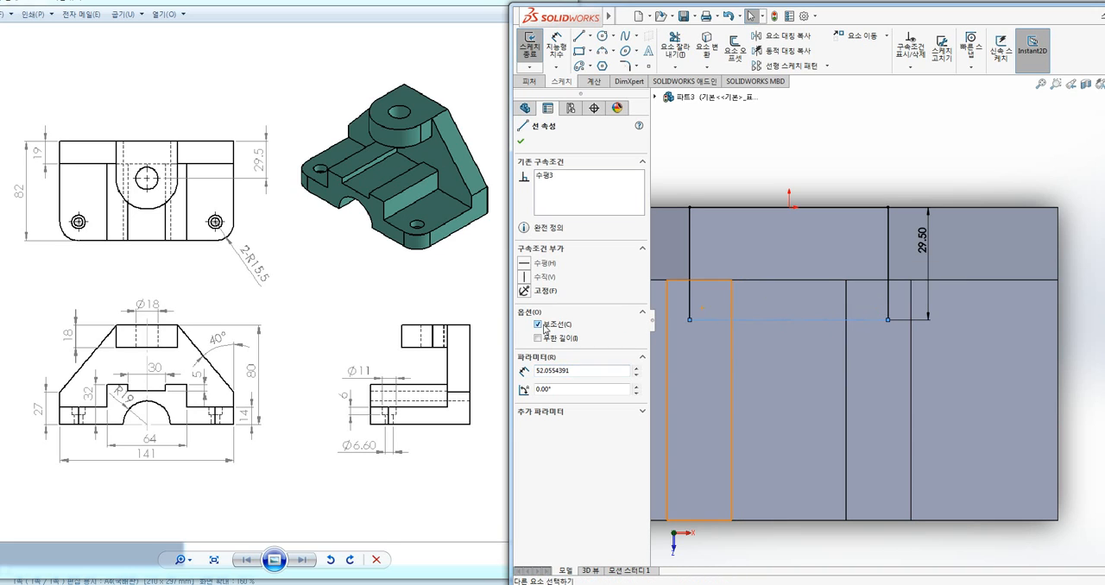
key(Escape)
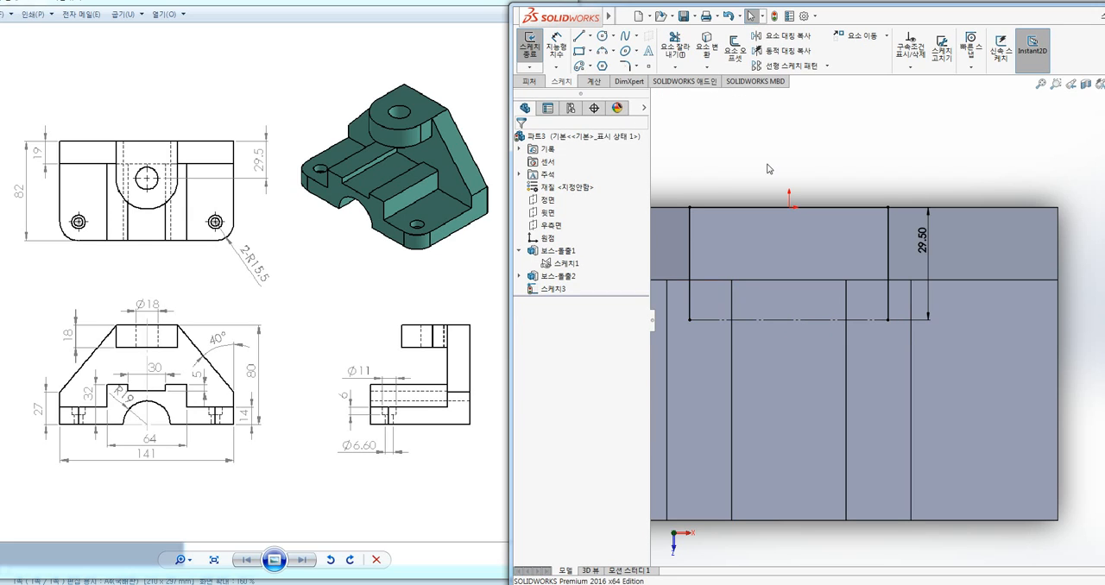
Sketch a circle centred on the construction line's midpoint and passing through its endpoint
click(602, 37)
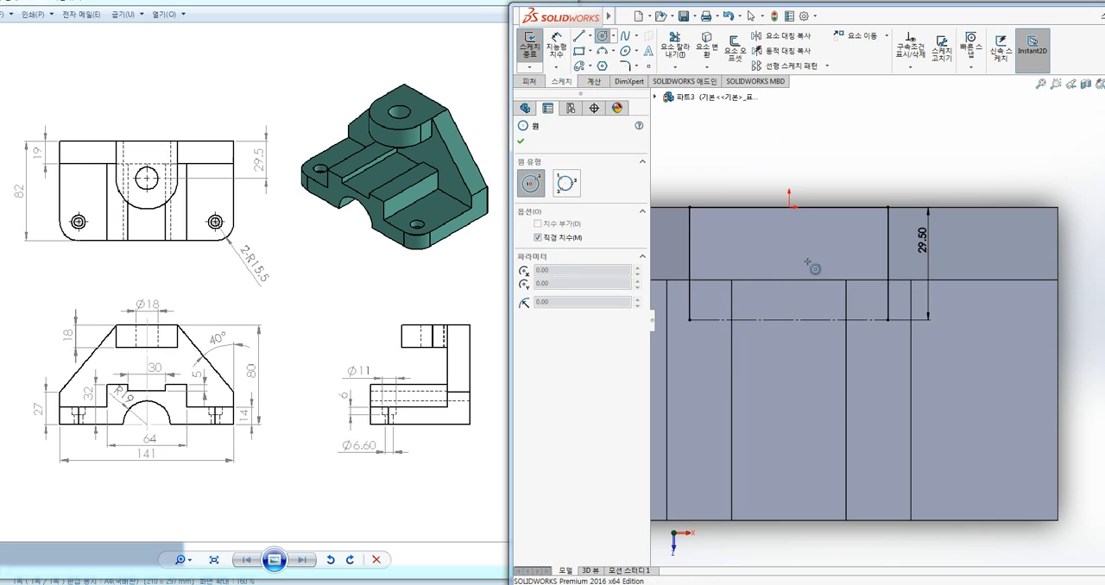
click(789, 320)
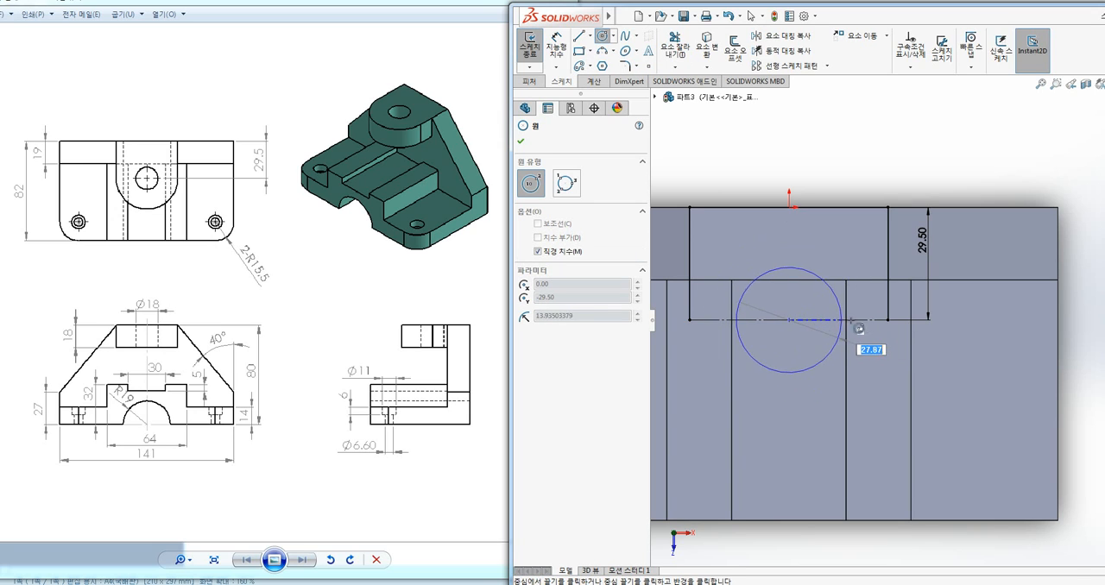
click(888, 321)
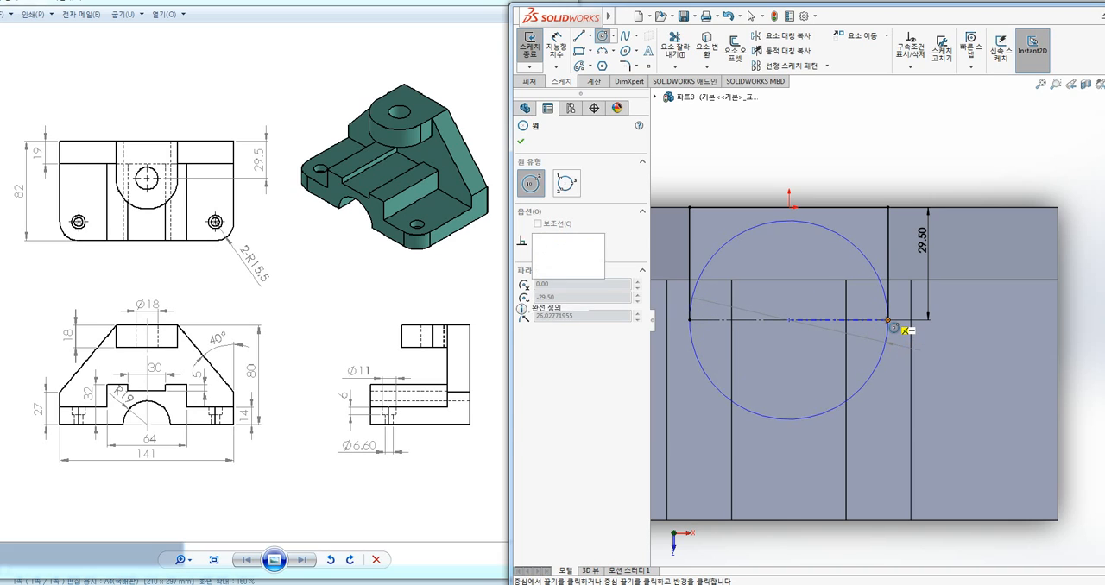
key(Escape)
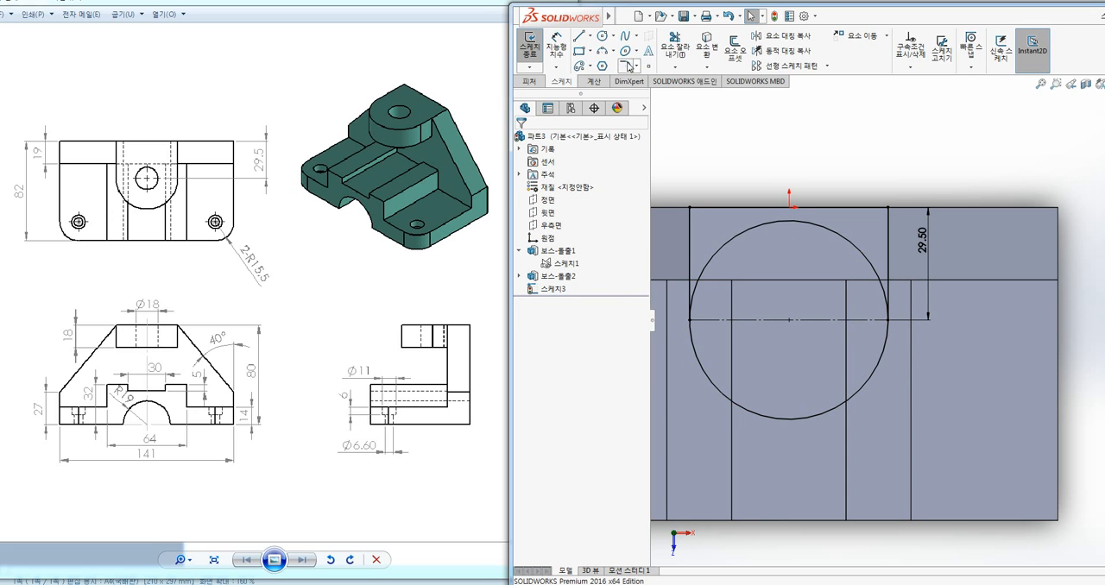
Sketch a smaller circle about 14 mm in diameter, concentric with the large circle
click(601, 35)
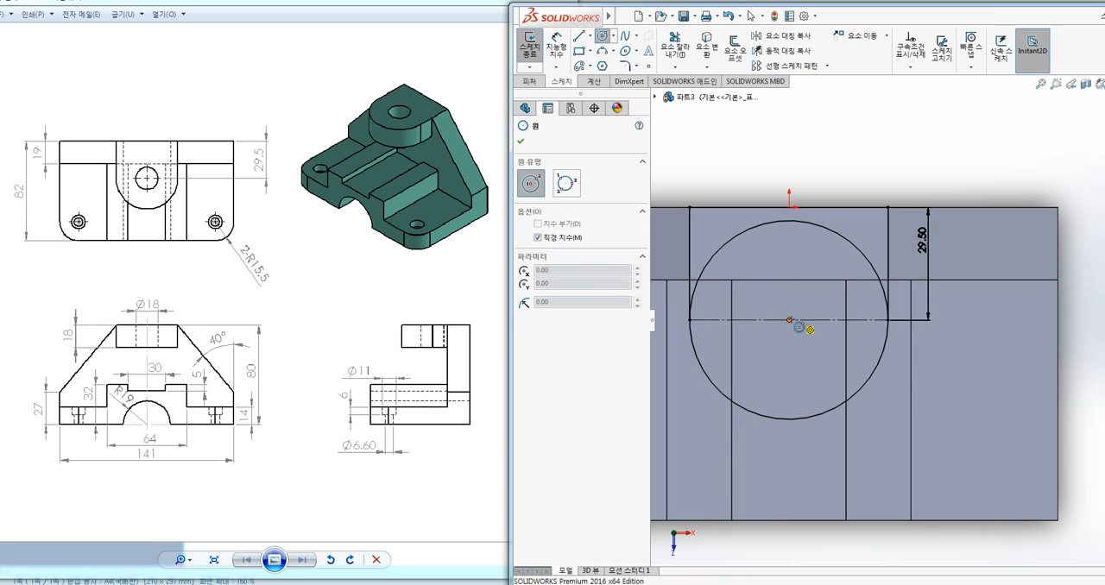
click(788, 321)
click(793, 347)
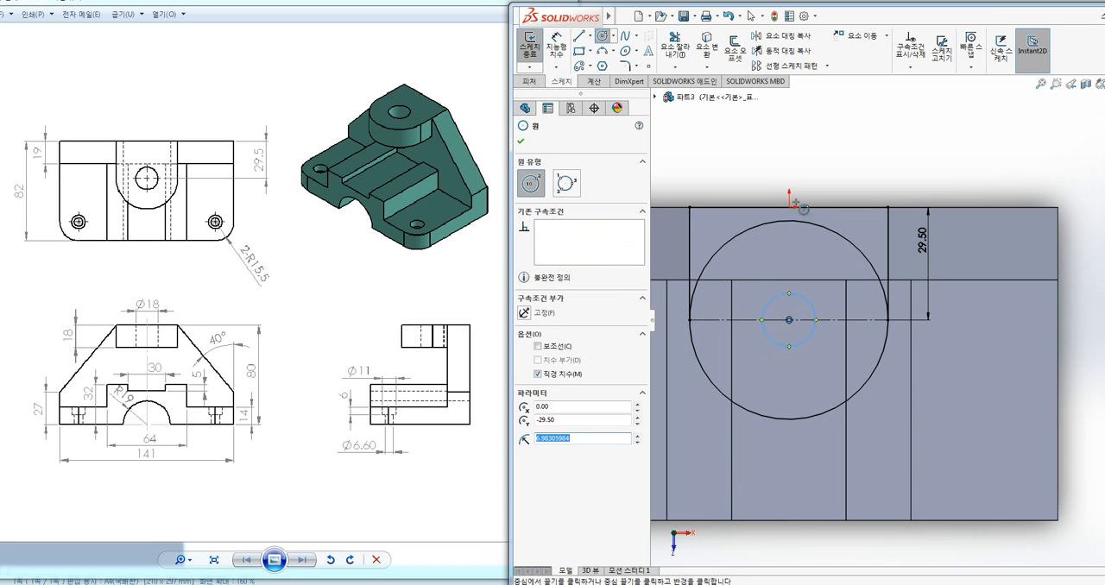
mouse_move(121, 318)
mouse_down()
mouse_move(161, 324)
mouse_move(189, 311)
mouse_move(115, 314)
mouse_up()
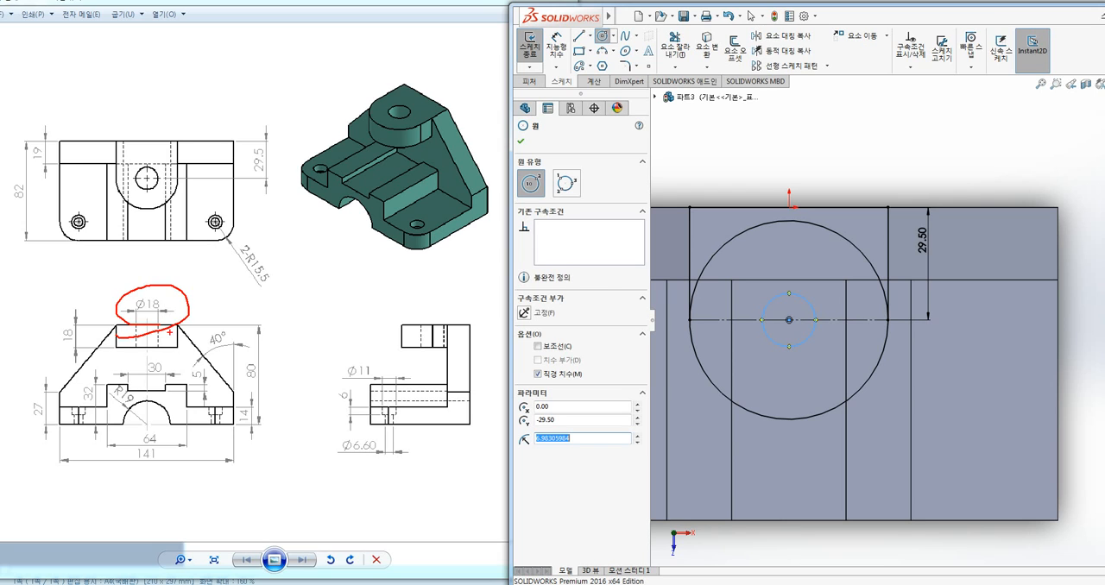
key(Escape)
Dimension the inner circle's diameter at 18 mm
click(559, 60)
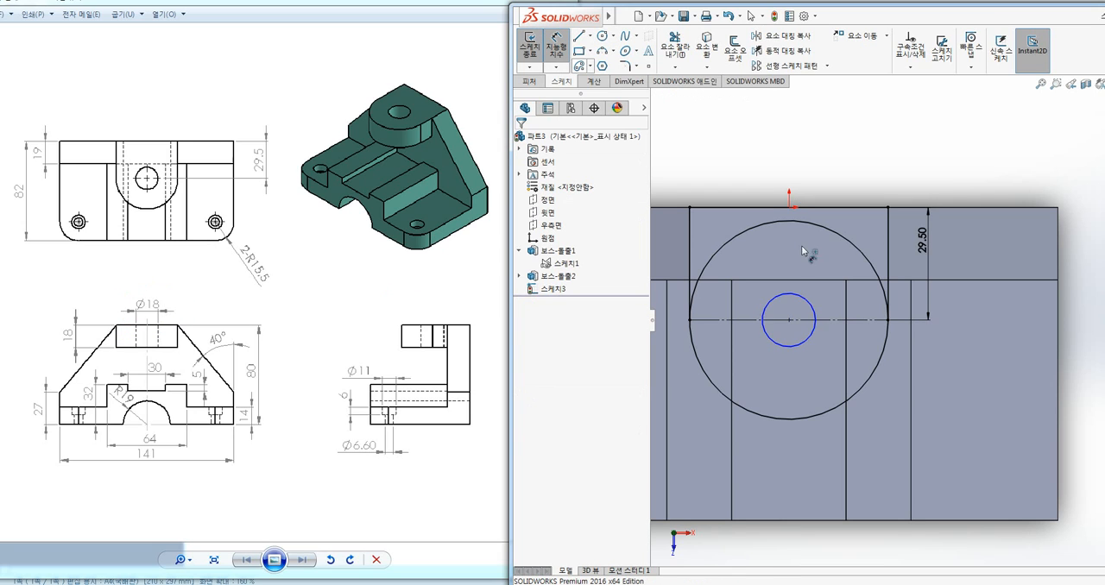
click(816, 315)
click(851, 184)
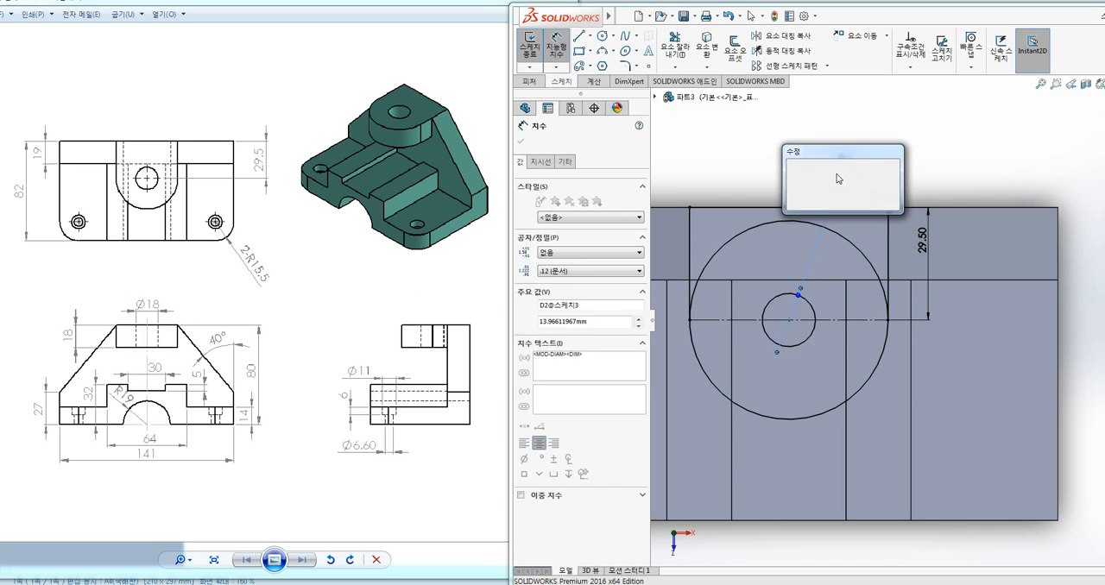
key(Return)
key(Escape)
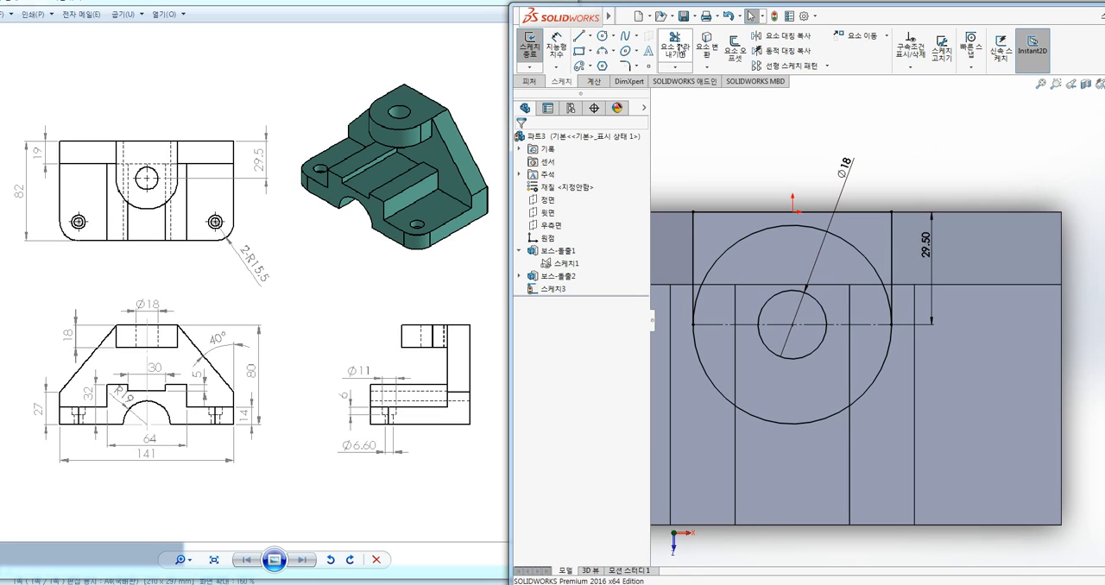
Trim away the rear half of the large circle and finish the lug sketch
click(677, 48)
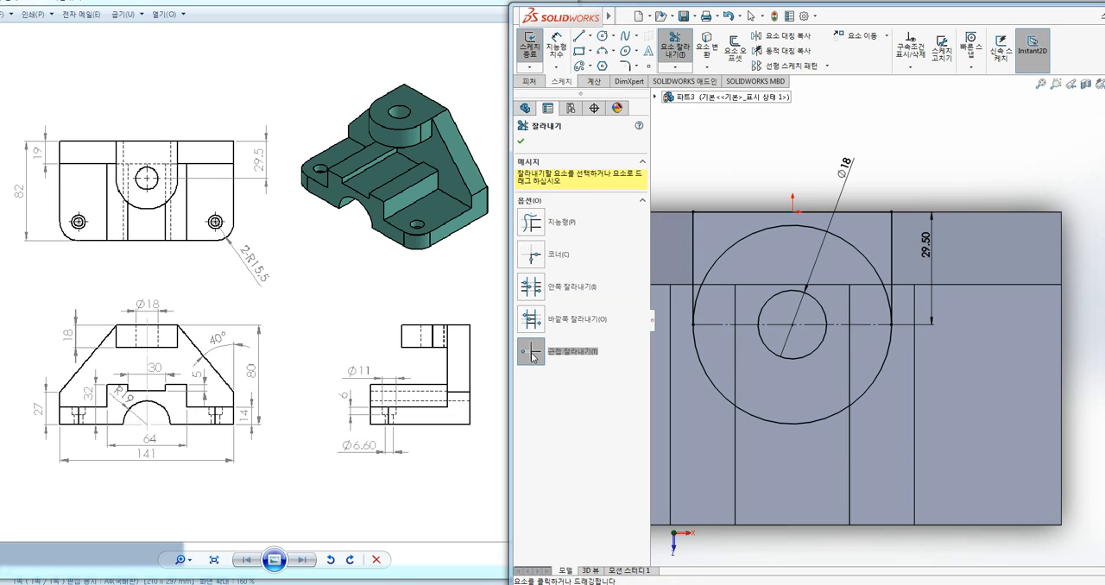
click(757, 237)
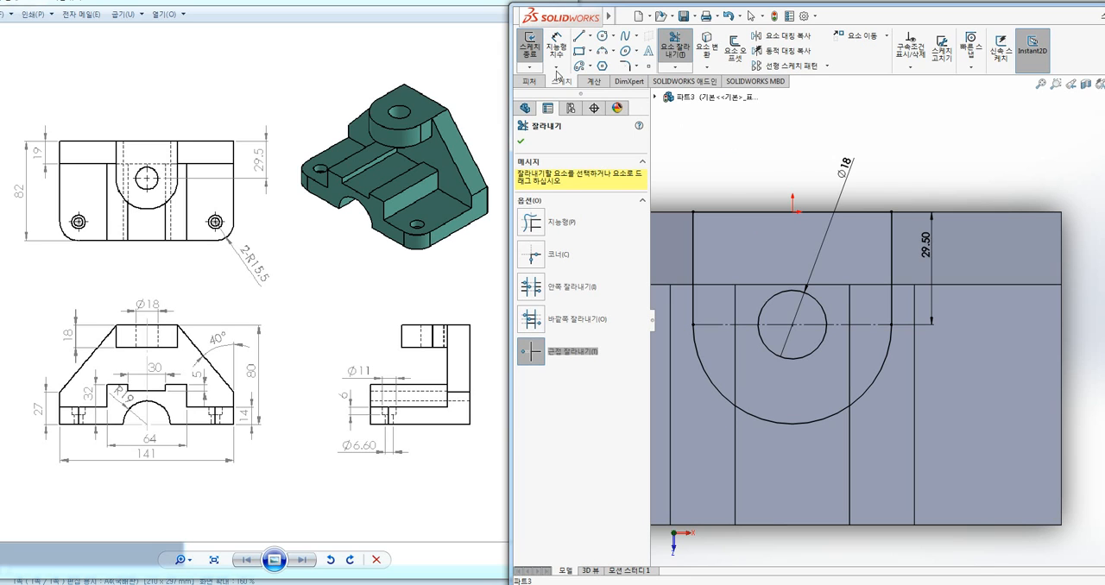
click(526, 45)
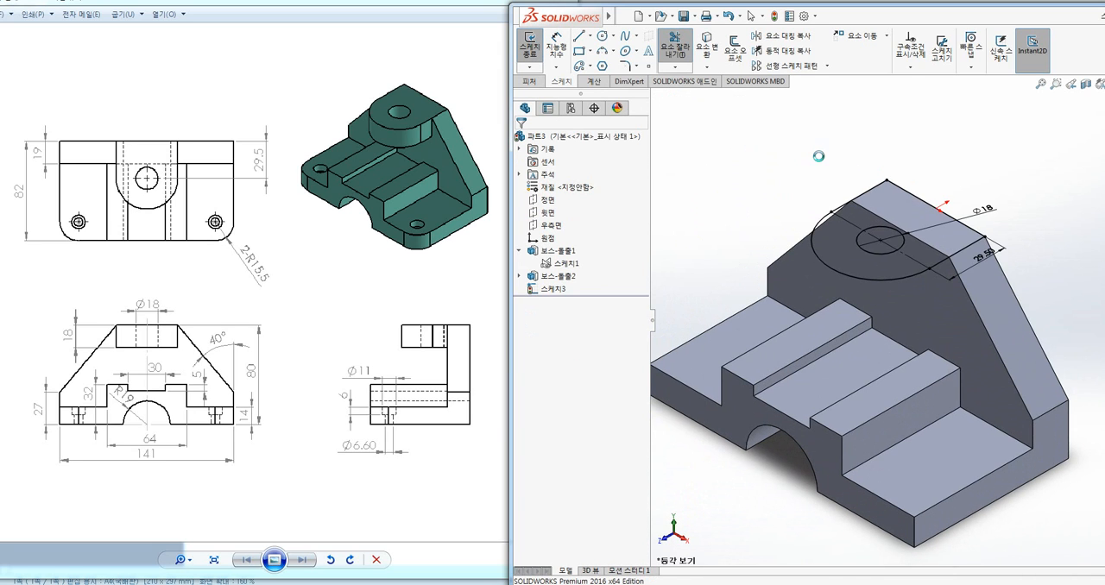
click(933, 139)
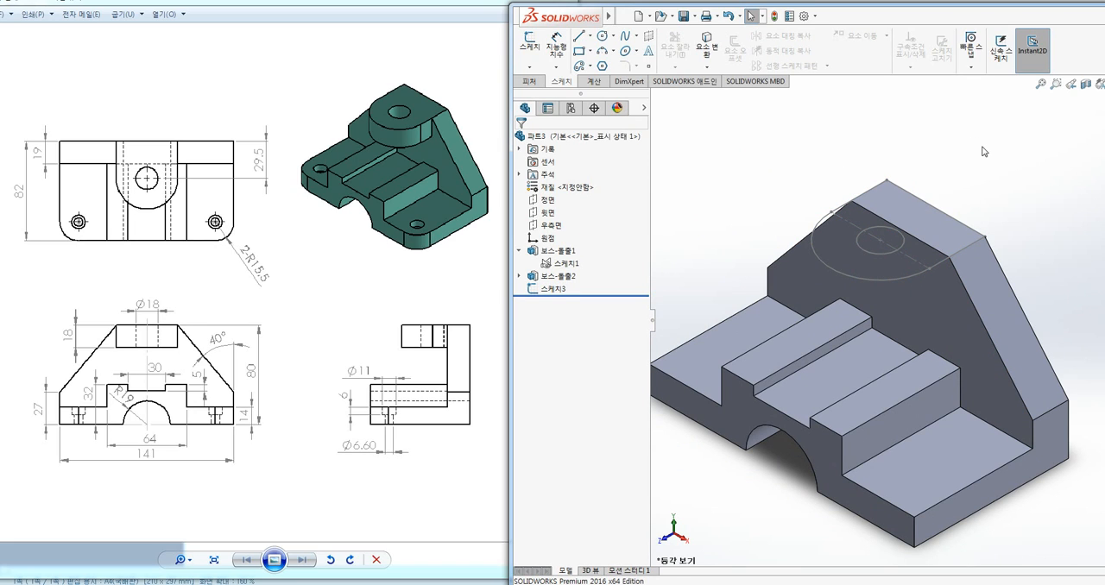
Start a boss extrusion from the sketch's outer U-shaped contour and reverse its direction to go downward
ctrl+middle_drag(997, 155, 953, 161)
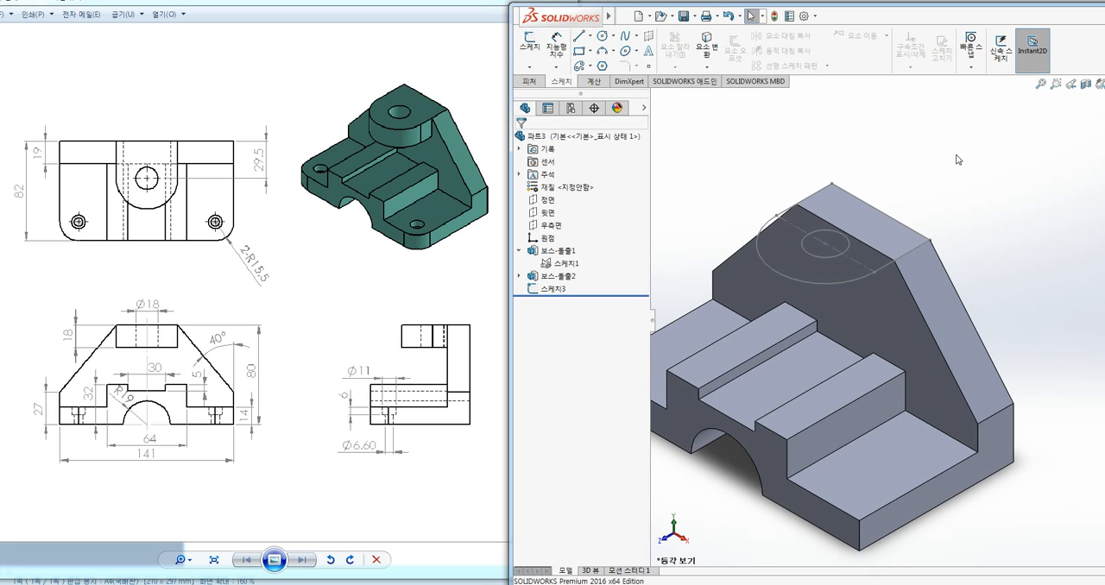
drag(879, 21, 874, 17)
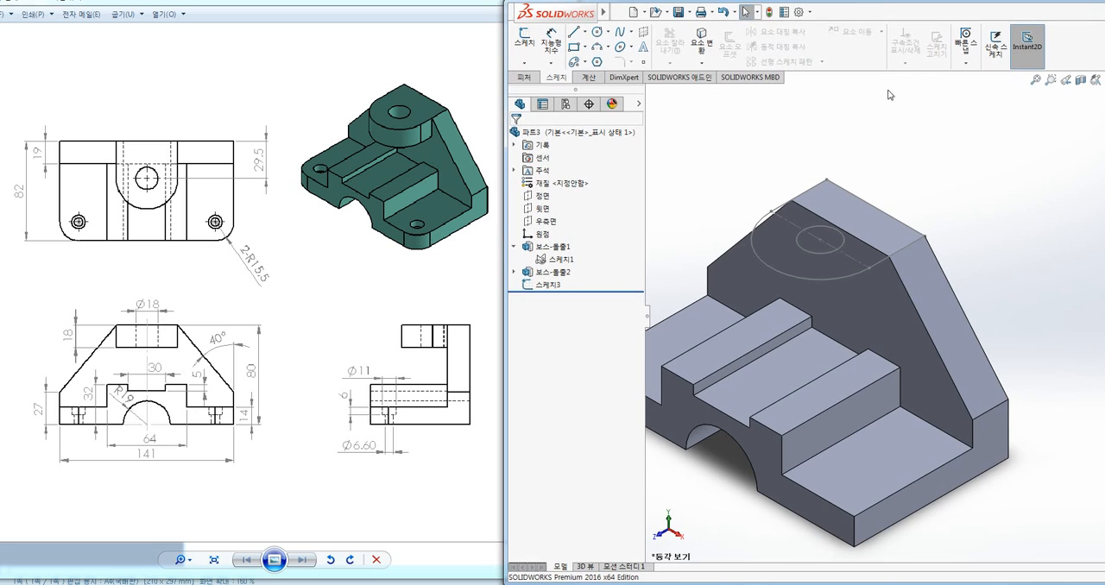
ctrl+middle_drag(901, 140, 898, 146)
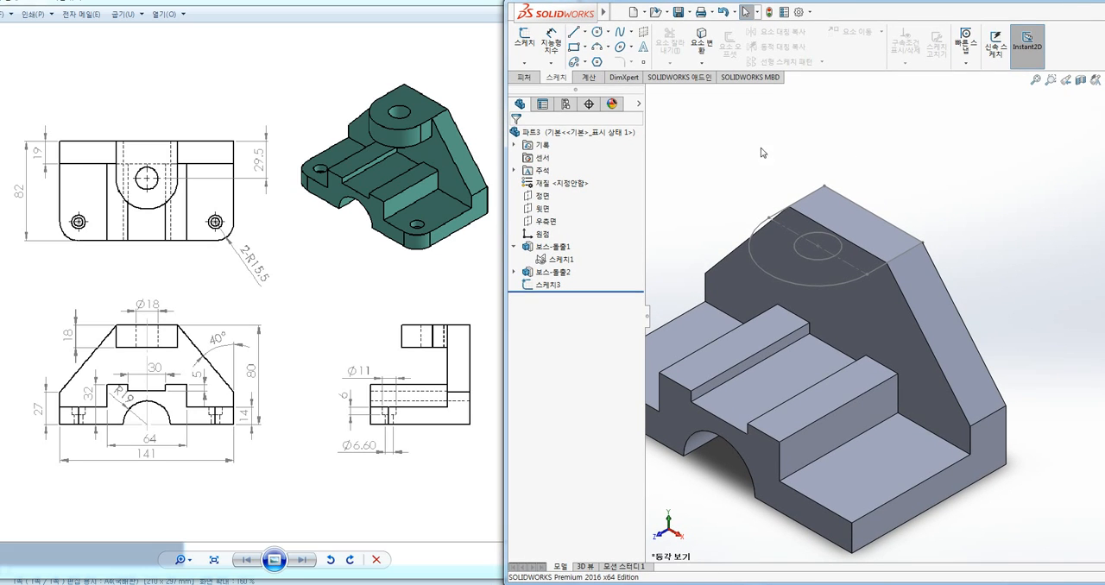
click(525, 79)
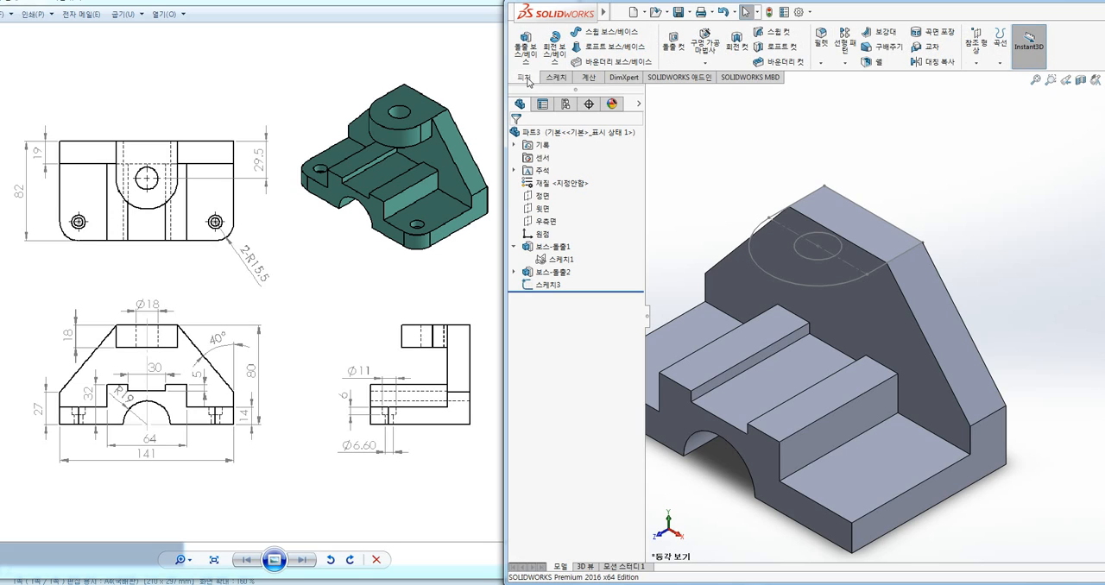
click(524, 43)
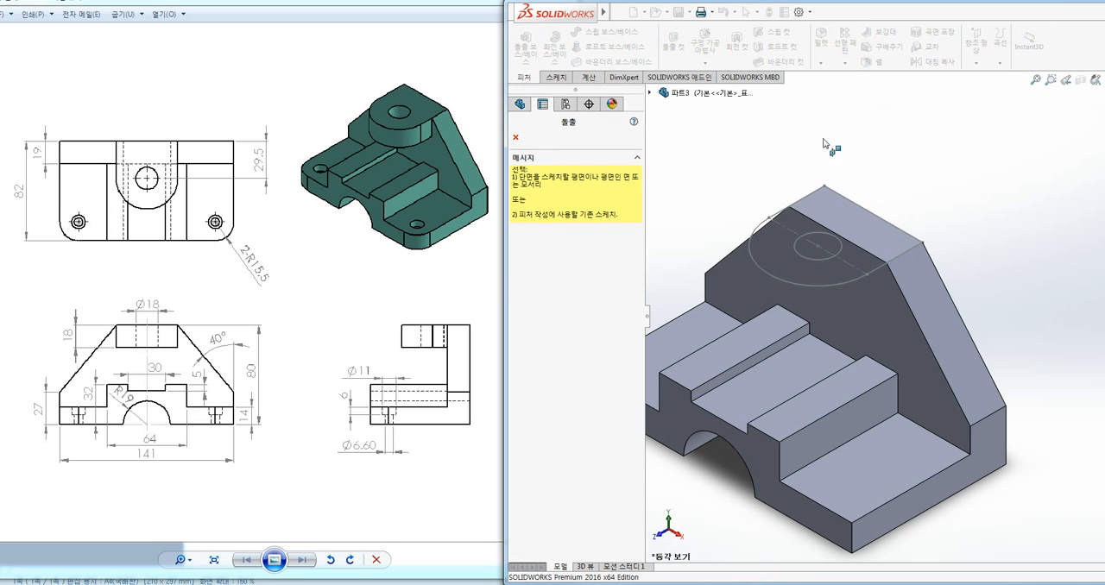
click(760, 223)
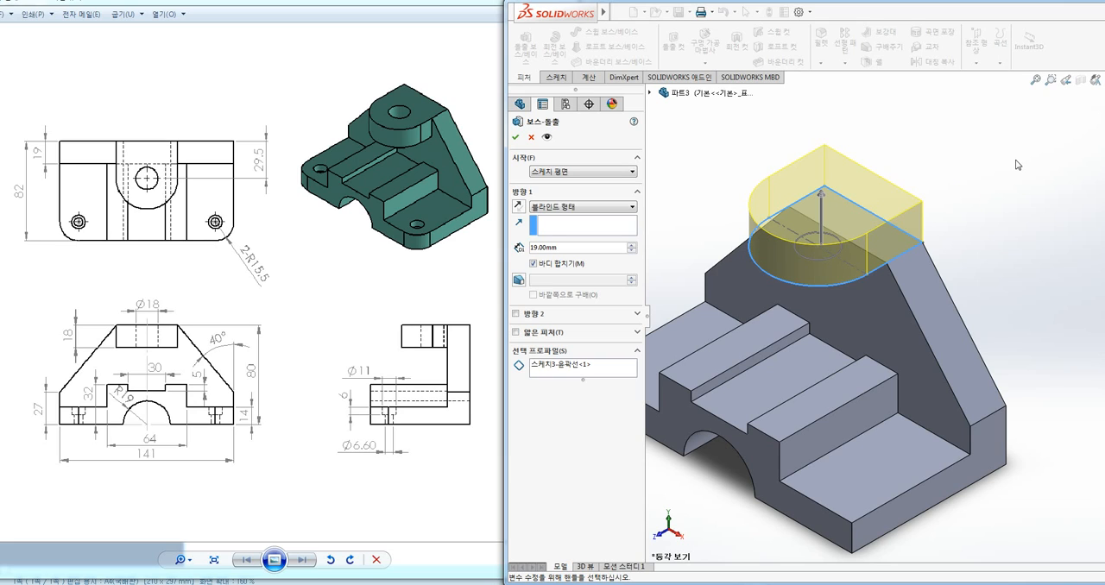
click(562, 368)
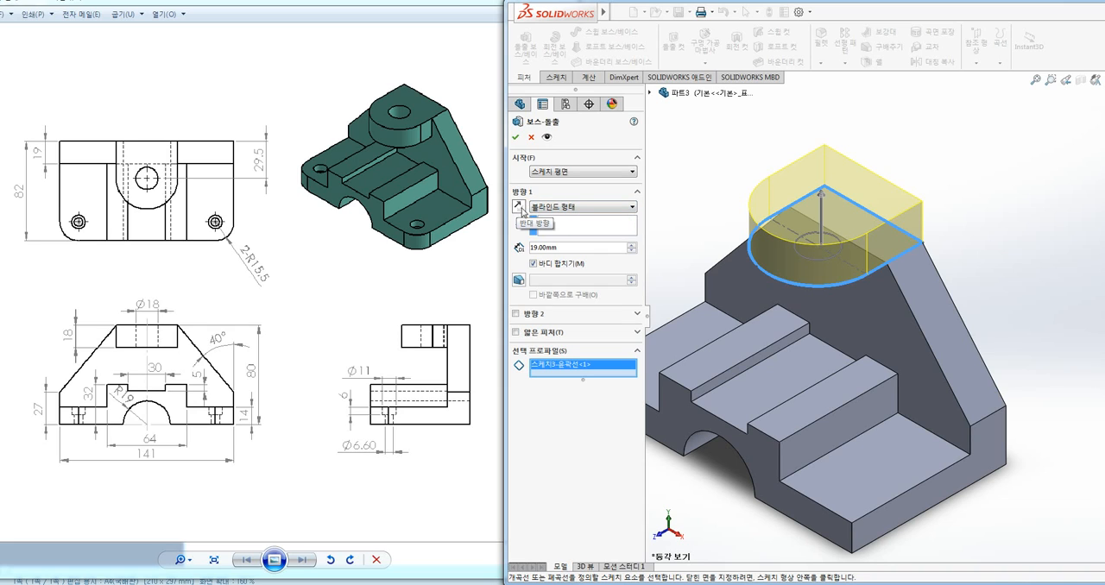
click(520, 209)
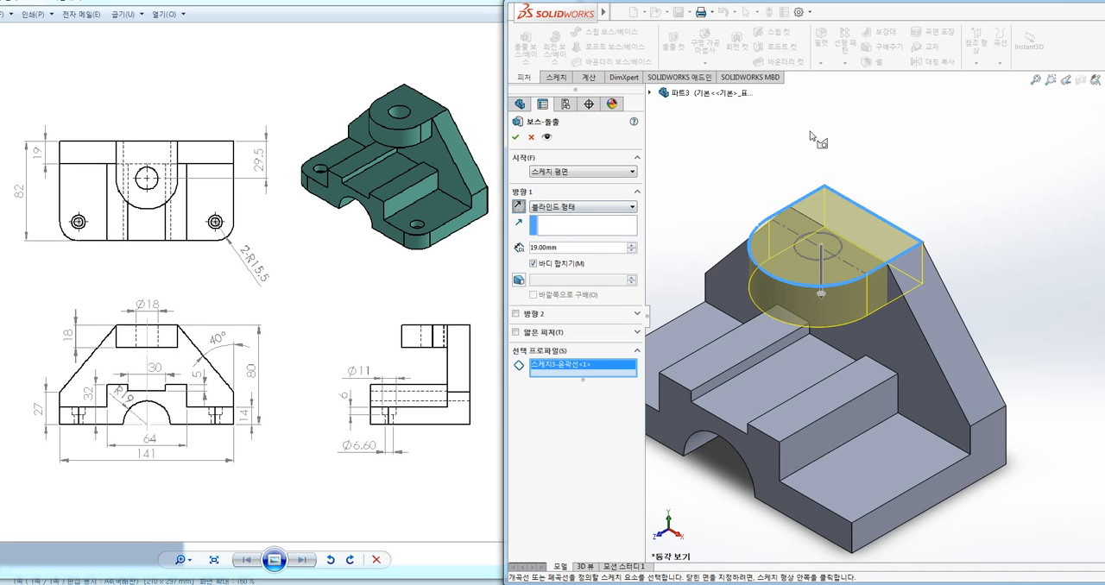
Set the lug's extrusion depth to 18 mm and accept the feature
drag(563, 247, 525, 250)
text(18)
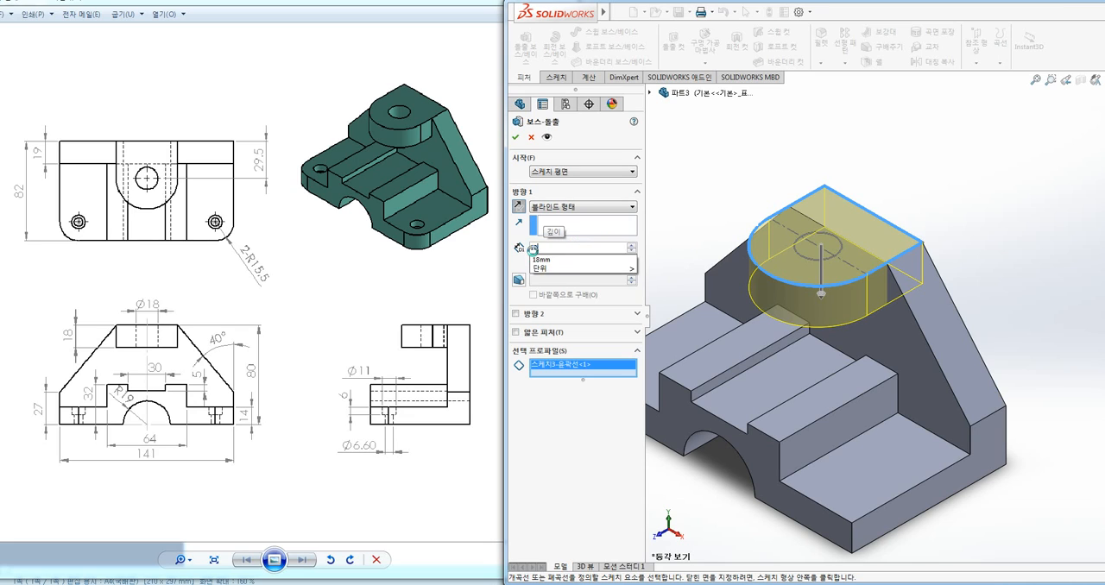
key(Return)
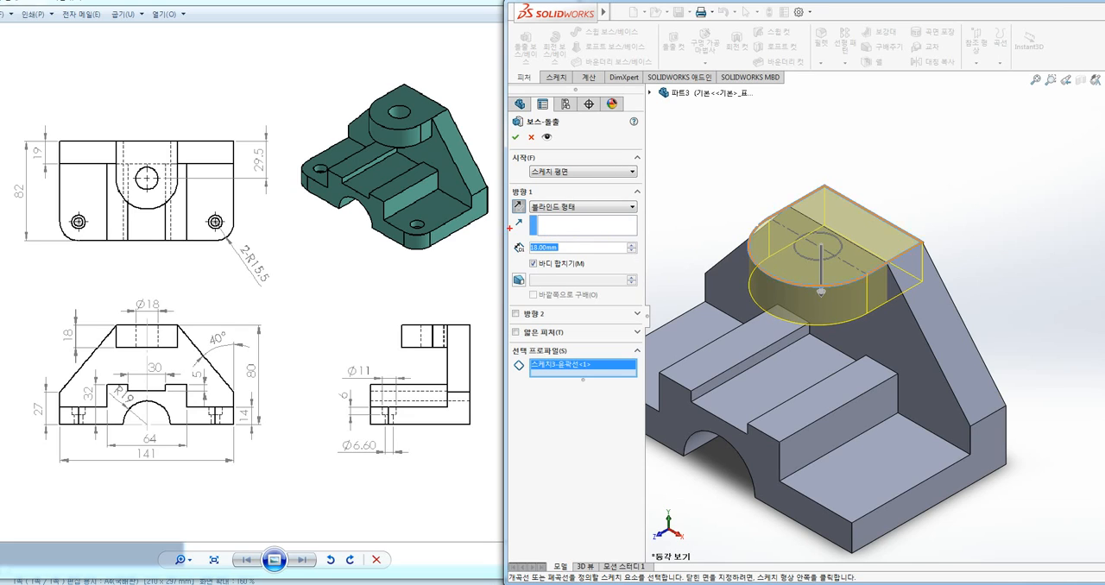
drag(72, 350, 93, 347)
key(Escape)
click(516, 138)
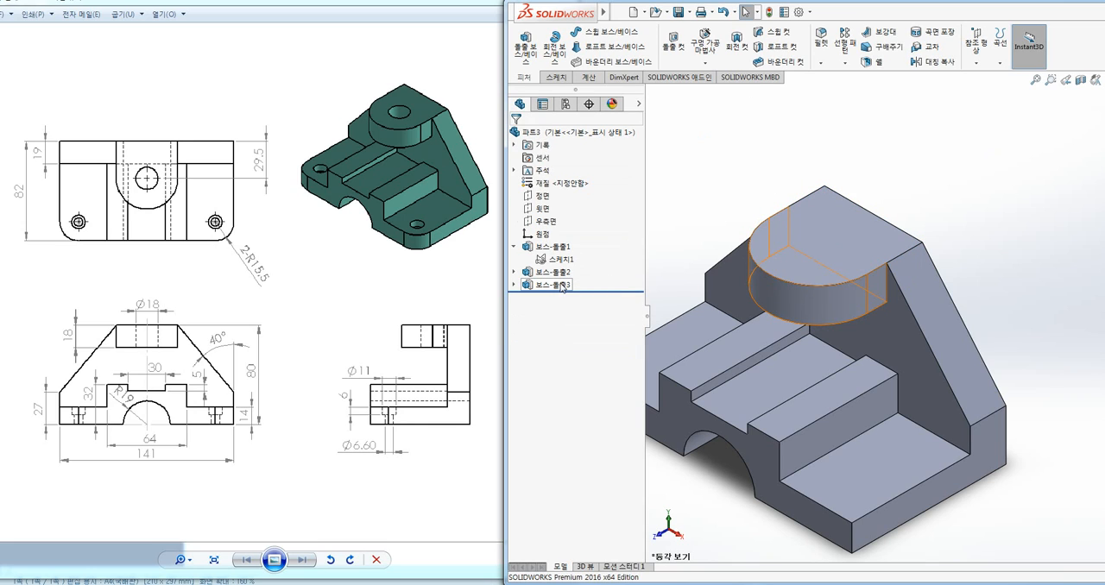
Show the lug extrusion's sketch in the model and start an extruded cut from its 18 mm circle
click(515, 285)
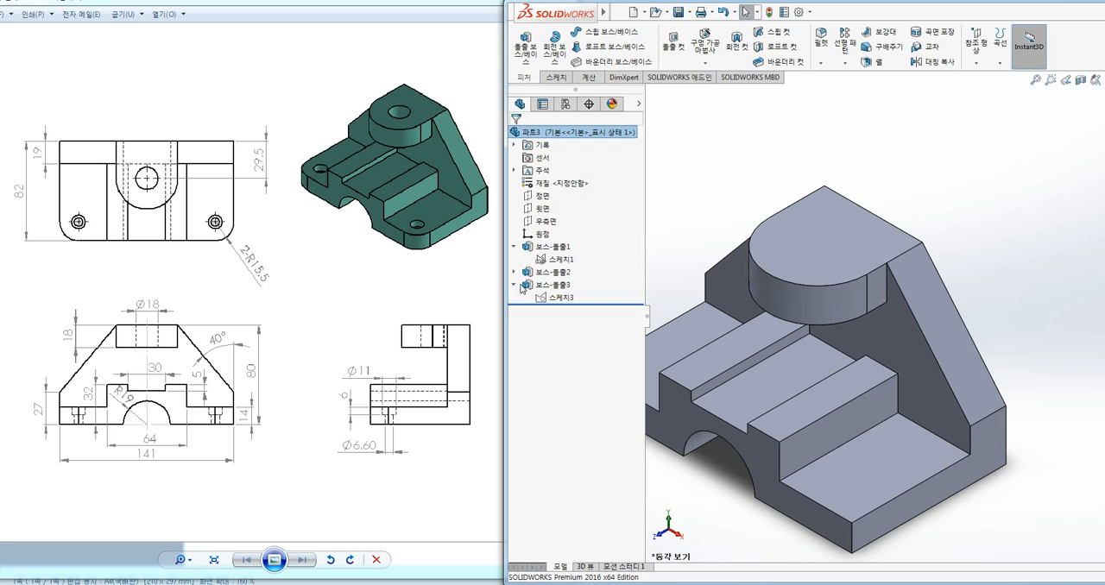
right_click(564, 300)
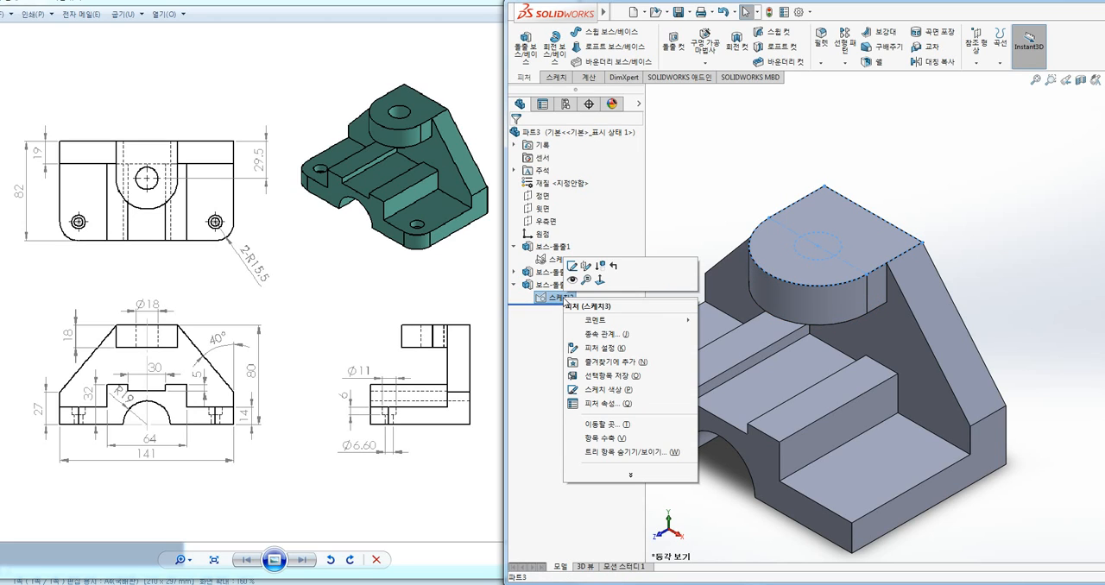
click(572, 279)
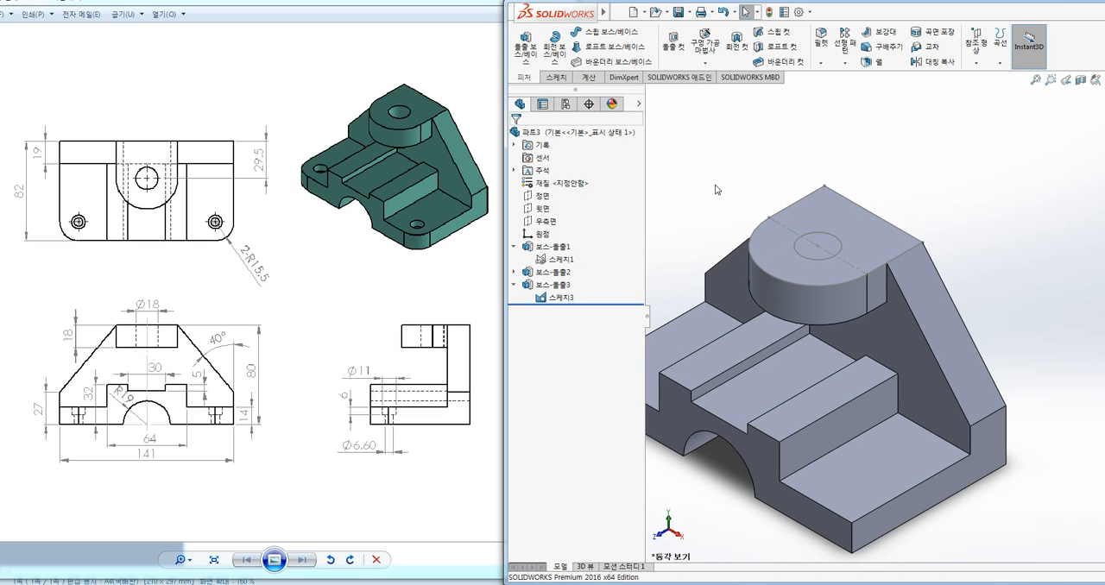
click(674, 51)
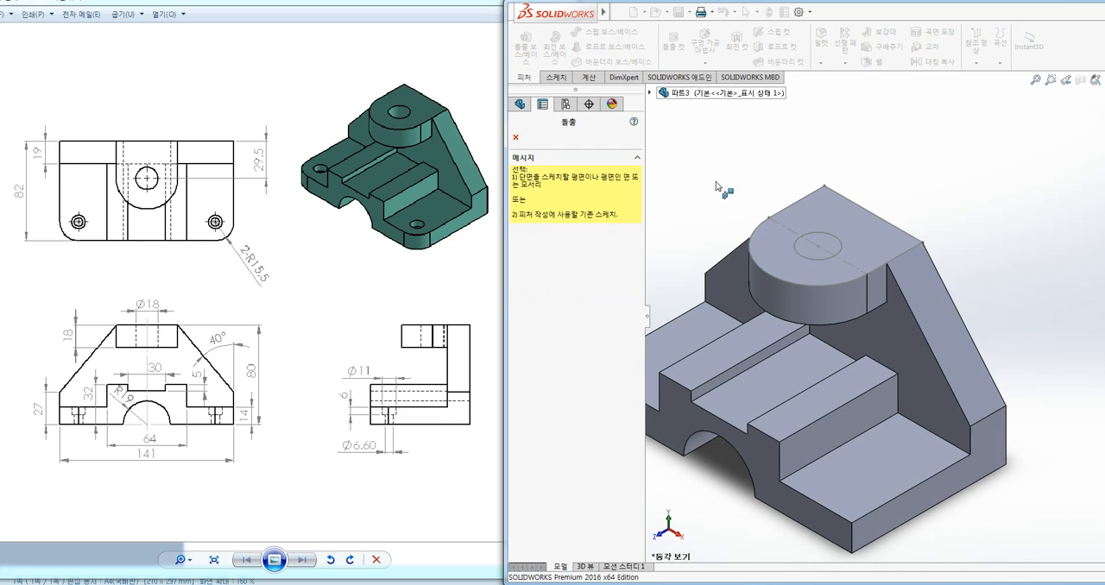
click(800, 257)
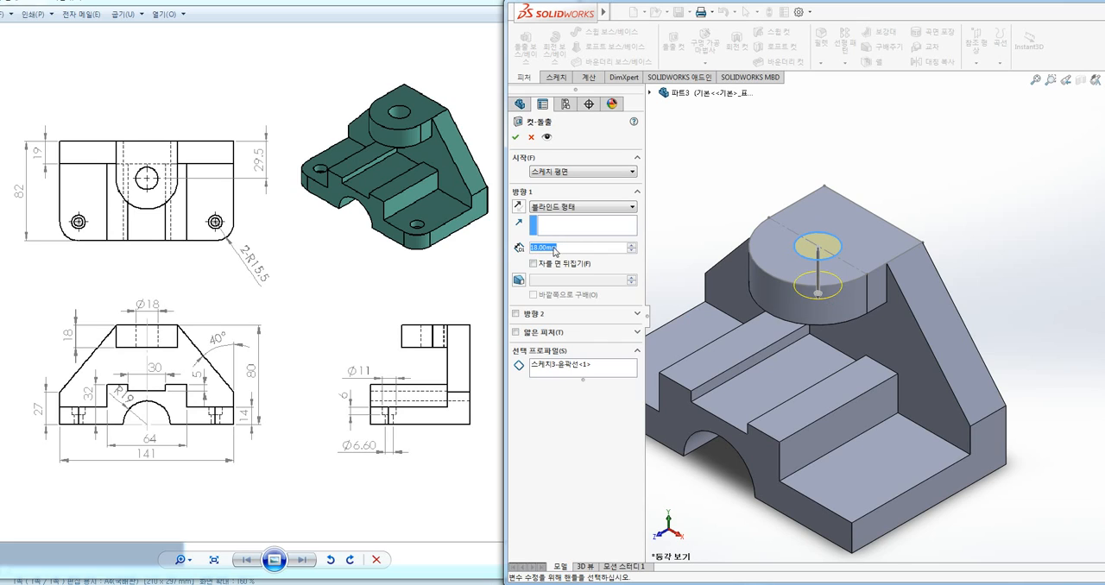
Try the hole cut with a 19 mm blind depth and with the Through All end condition
text(19)
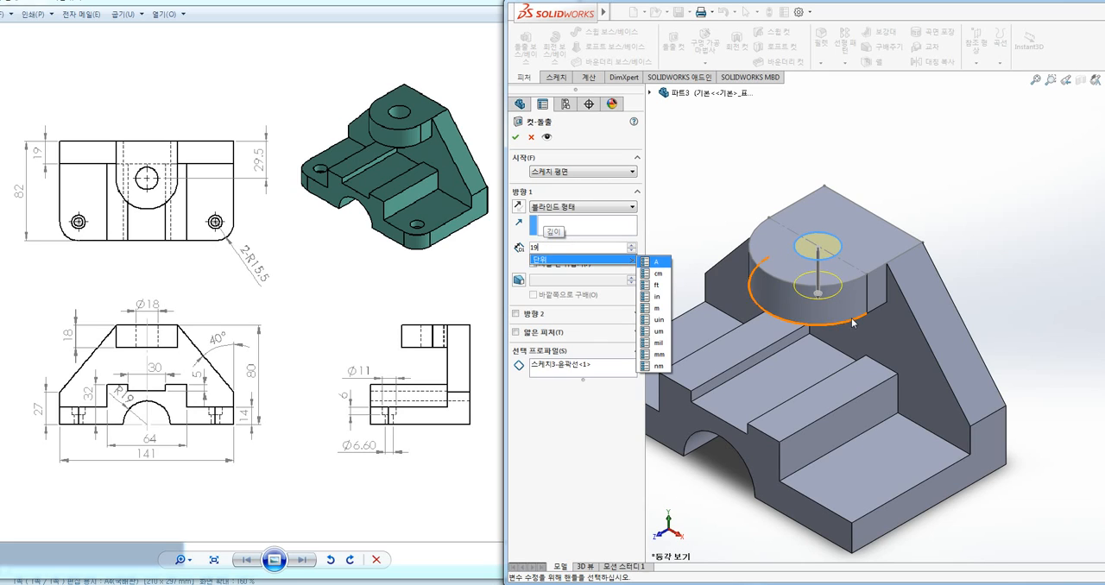
drag(550, 248, 508, 249)
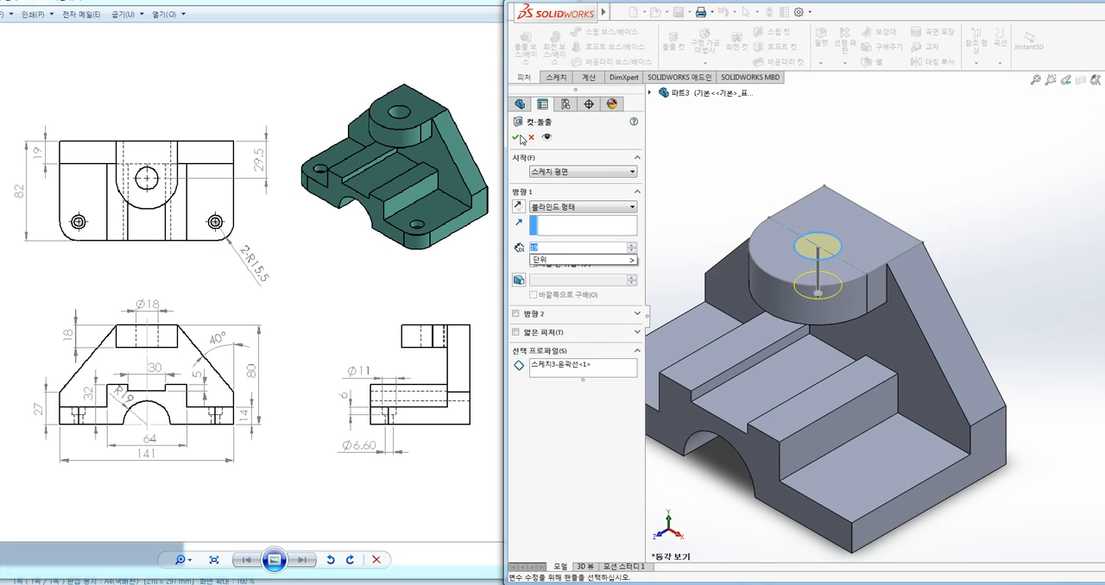
click(586, 209)
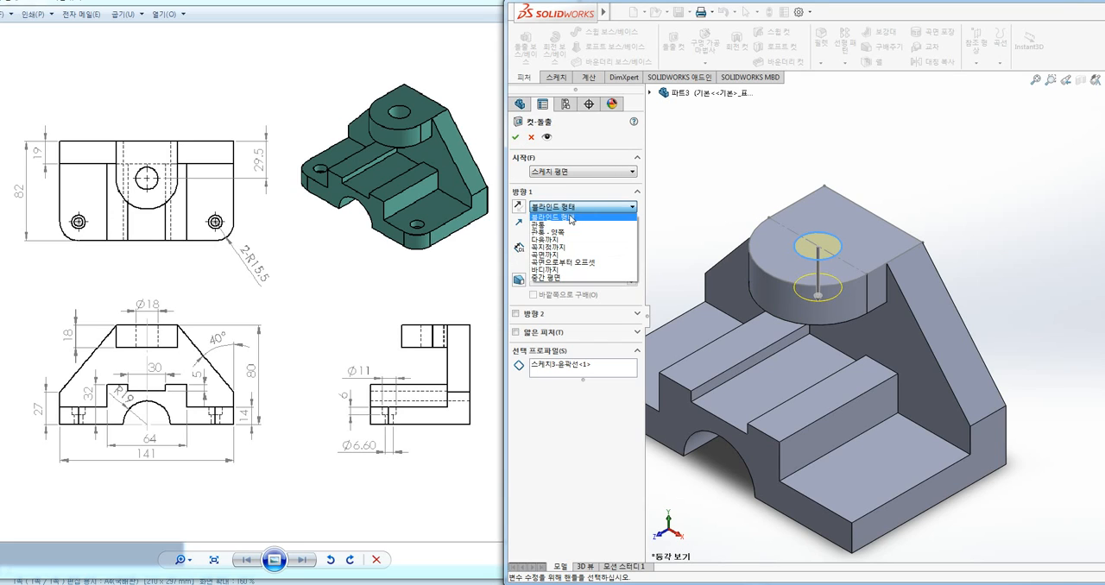
click(550, 230)
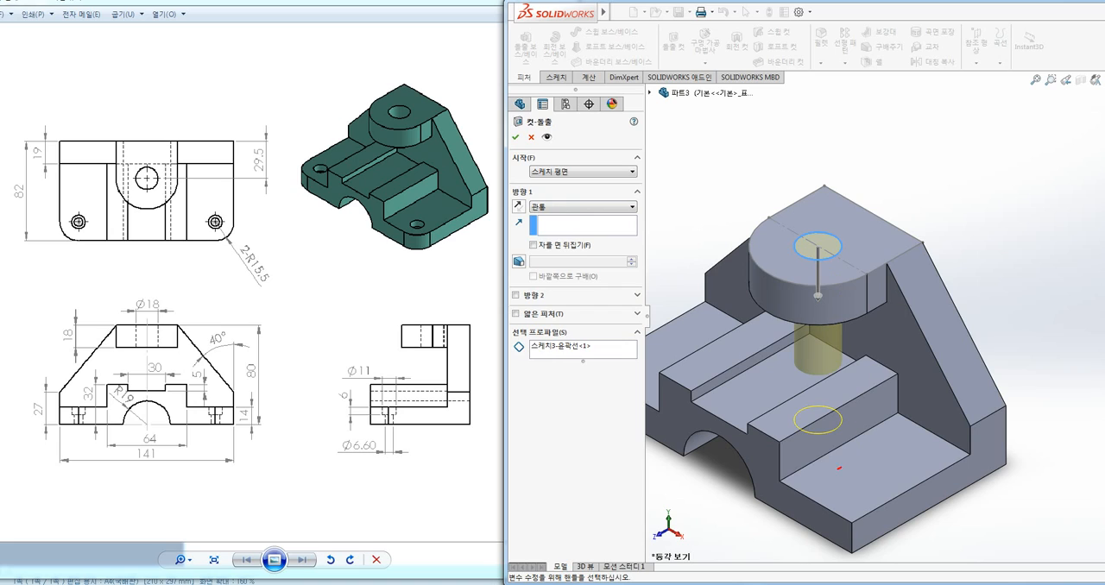
mouse_move(839, 469)
mouse_down()
mouse_move(814, 358)
mouse_move(820, 451)
mouse_up()
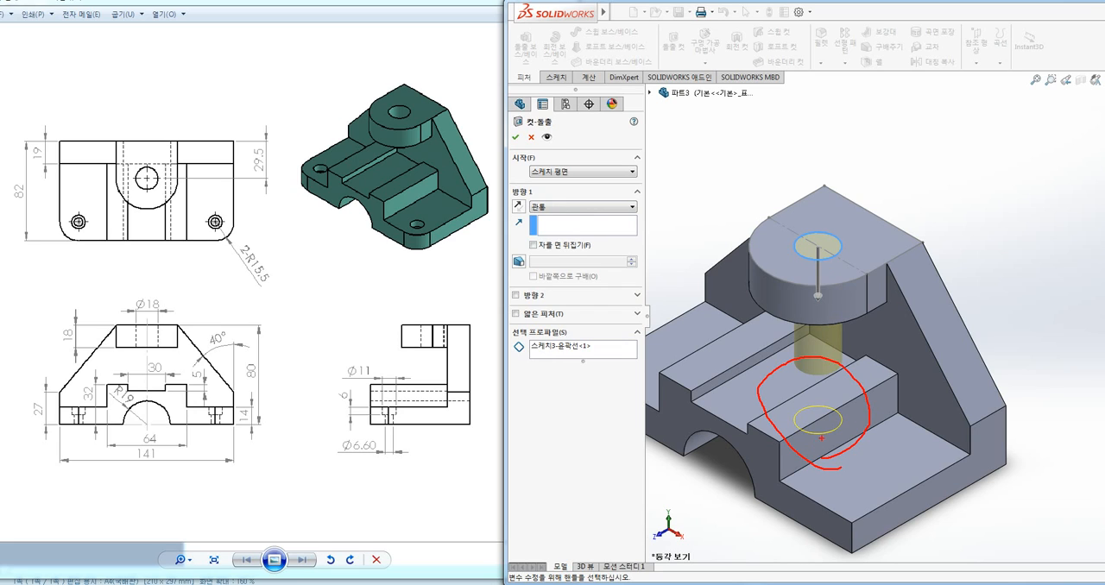
key(Escape)
click(566, 209)
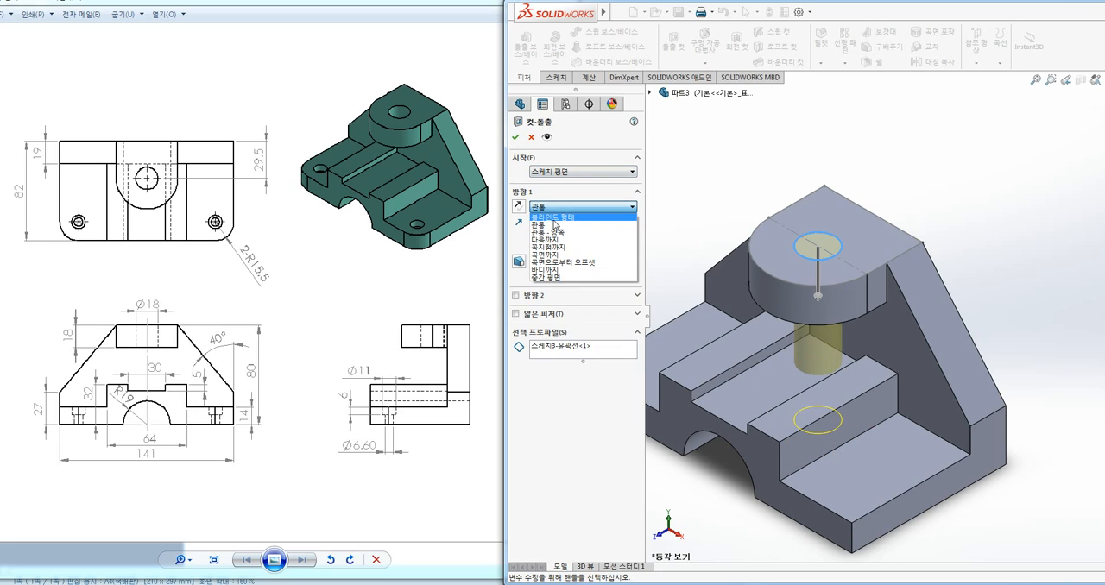
click(553, 217)
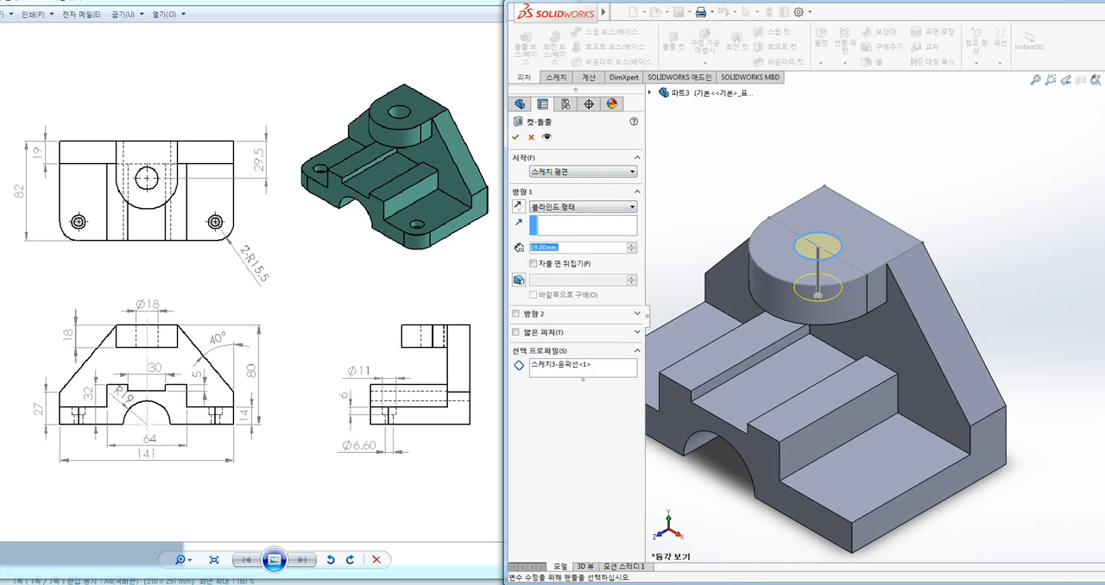
drag(546, 248, 513, 248)
click(560, 248)
double_click(555, 247)
Set the hole cut's end condition to Up To Next and accept the cut through the lug
click(569, 209)
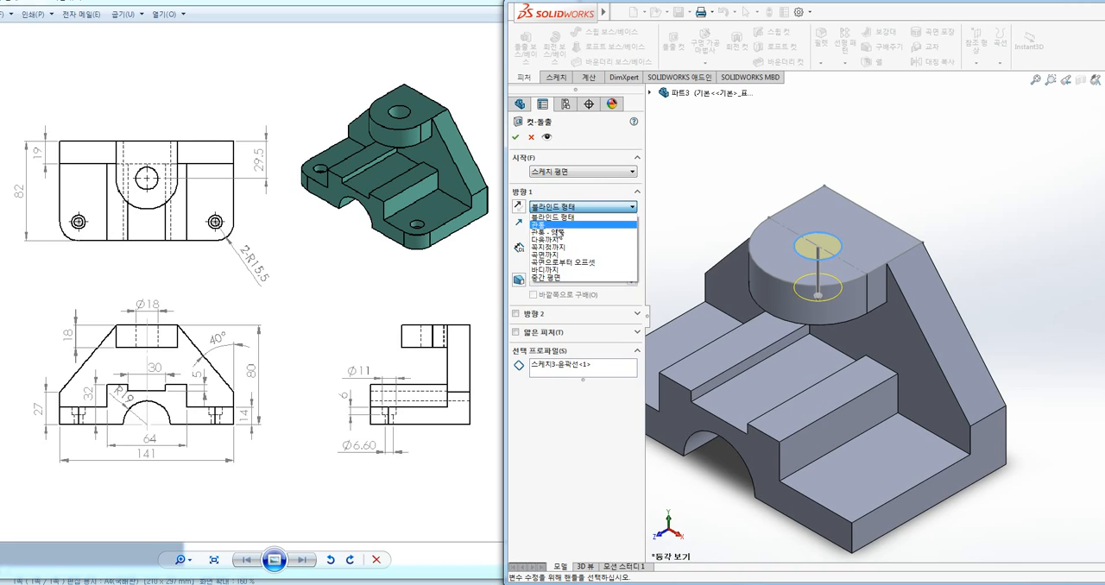
click(550, 240)
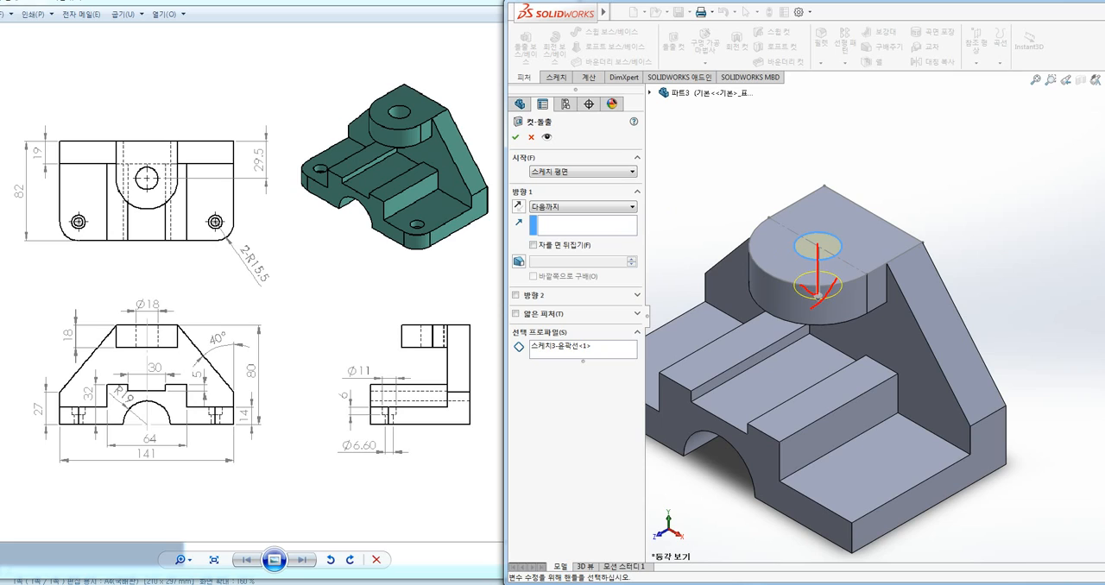
drag(821, 299, 821, 470)
mouse_move(573, 216)
mouse_down()
mouse_move(529, 216)
mouse_move(563, 219)
mouse_up()
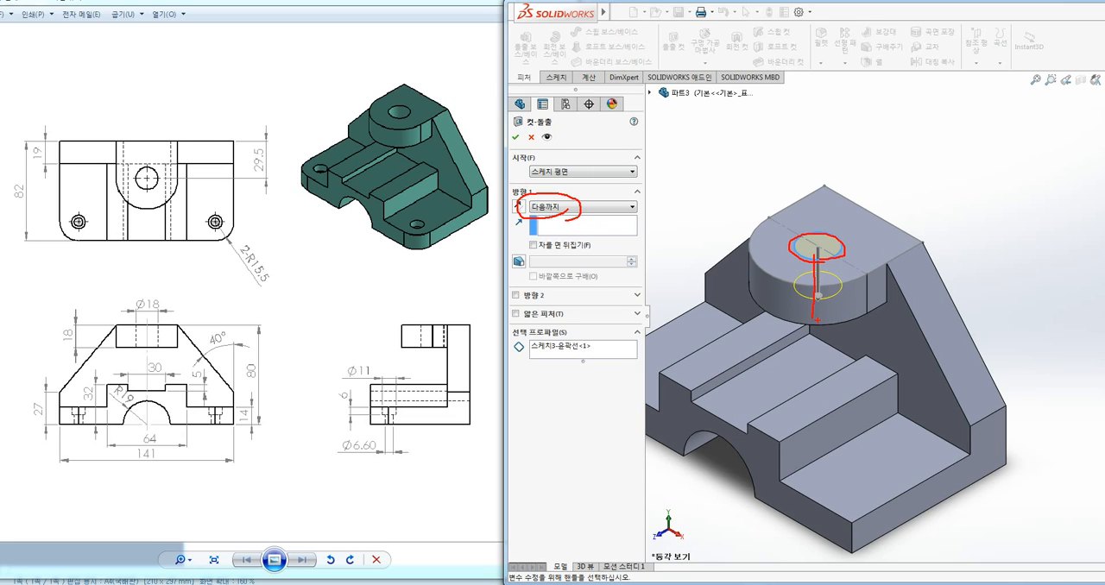
key(Escape)
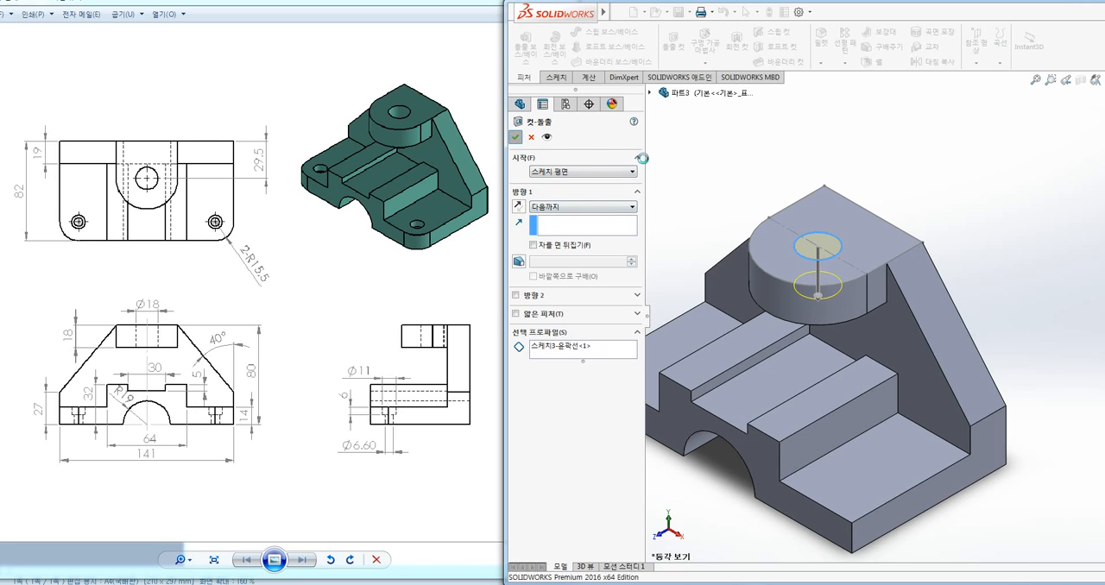
key(Return)
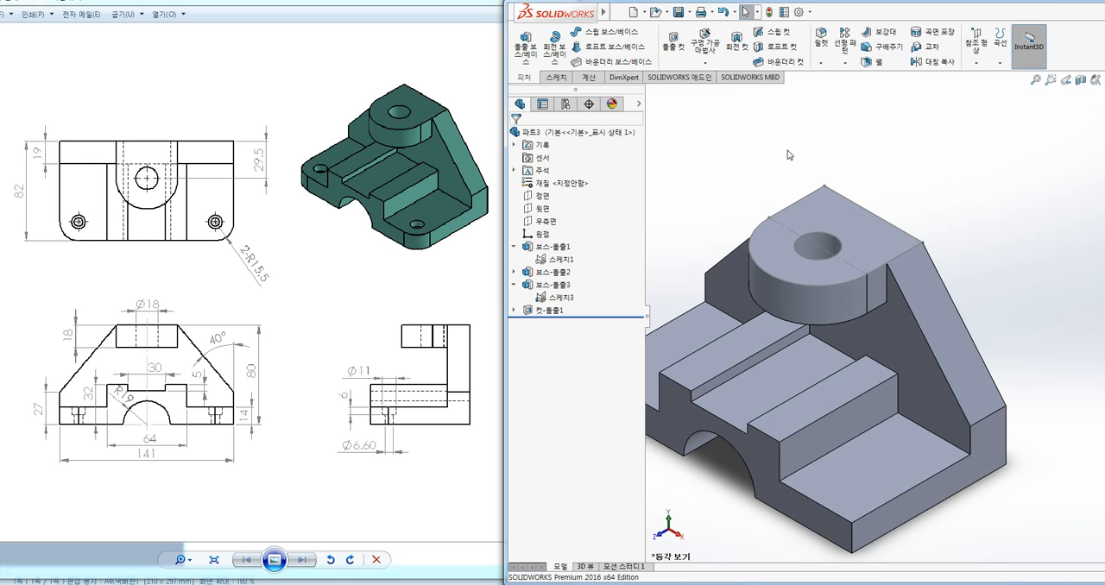
Start a Fillet feature on the bracket
scroll(964, 164, down, 1)
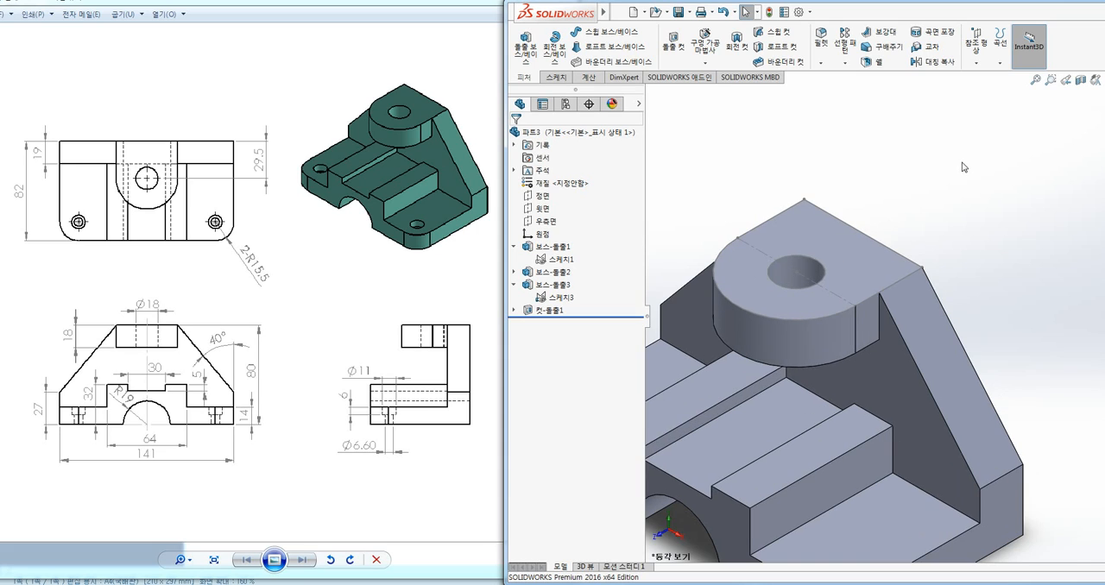
scroll(962, 173, up, 3)
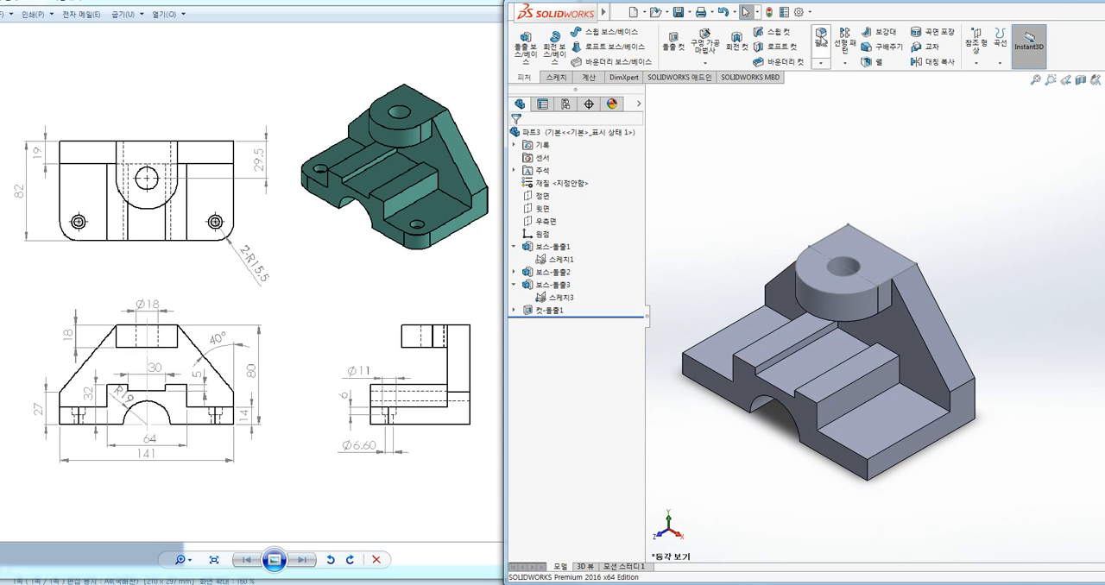
click(823, 49)
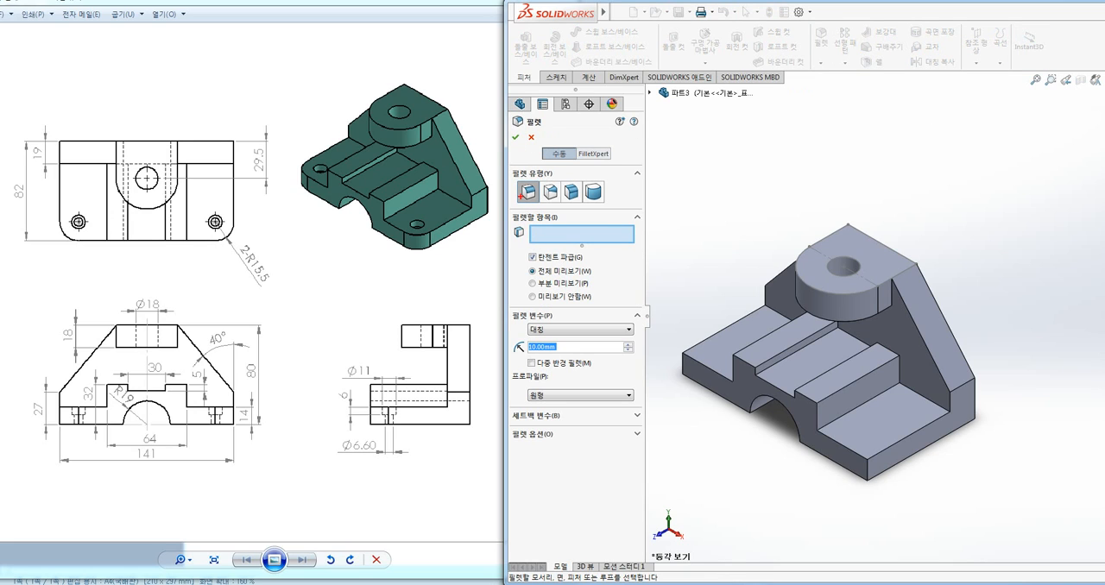
drag(509, 176, 614, 212)
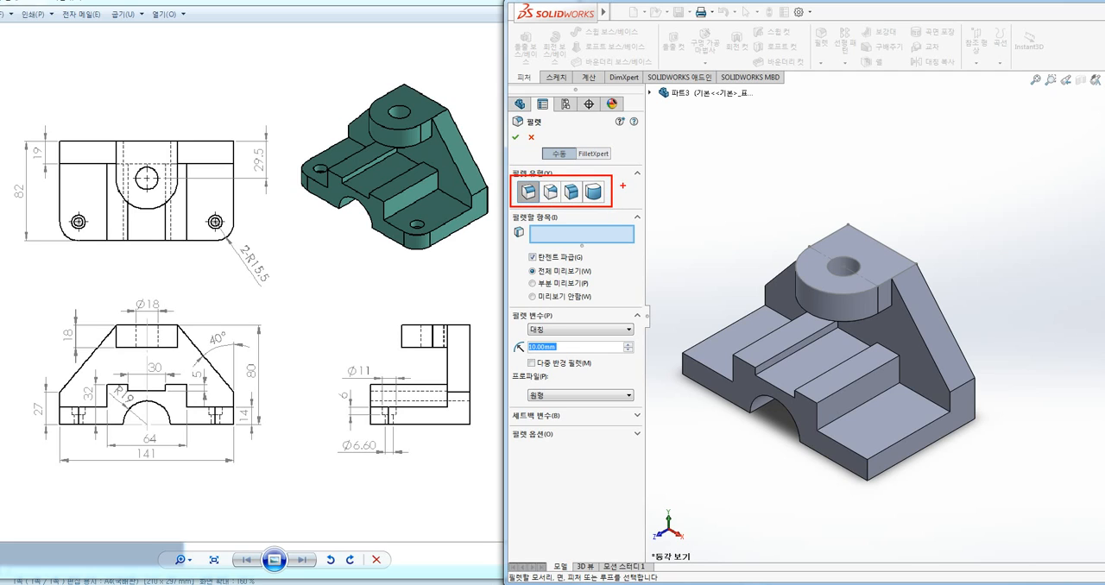
mouse_move(632, 182)
mouse_down()
mouse_move(667, 182)
mouse_move(672, 218)
mouse_up()
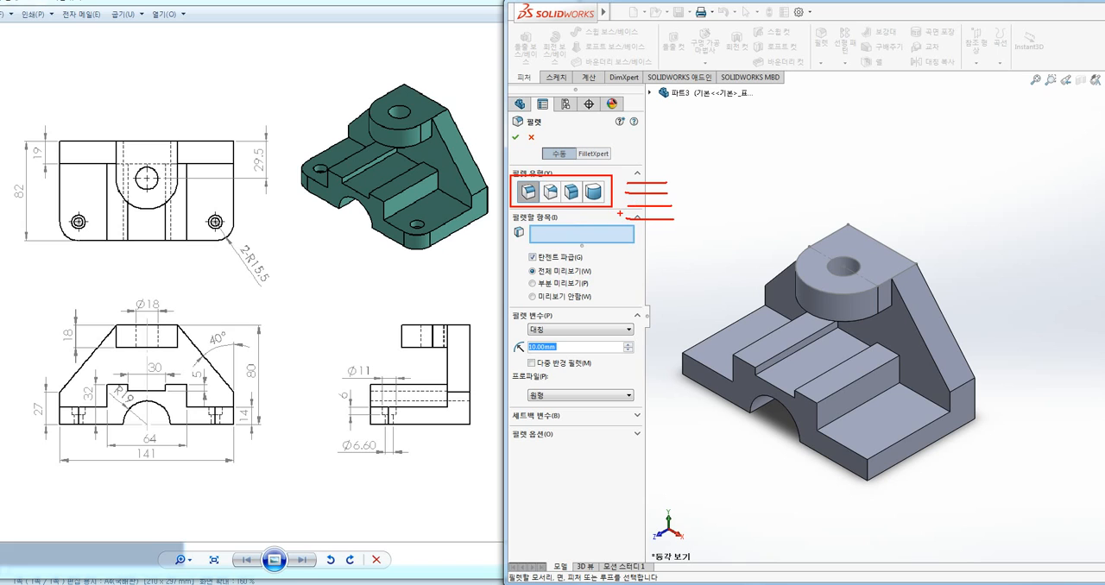
key(Escape)
key(ctrl+1)
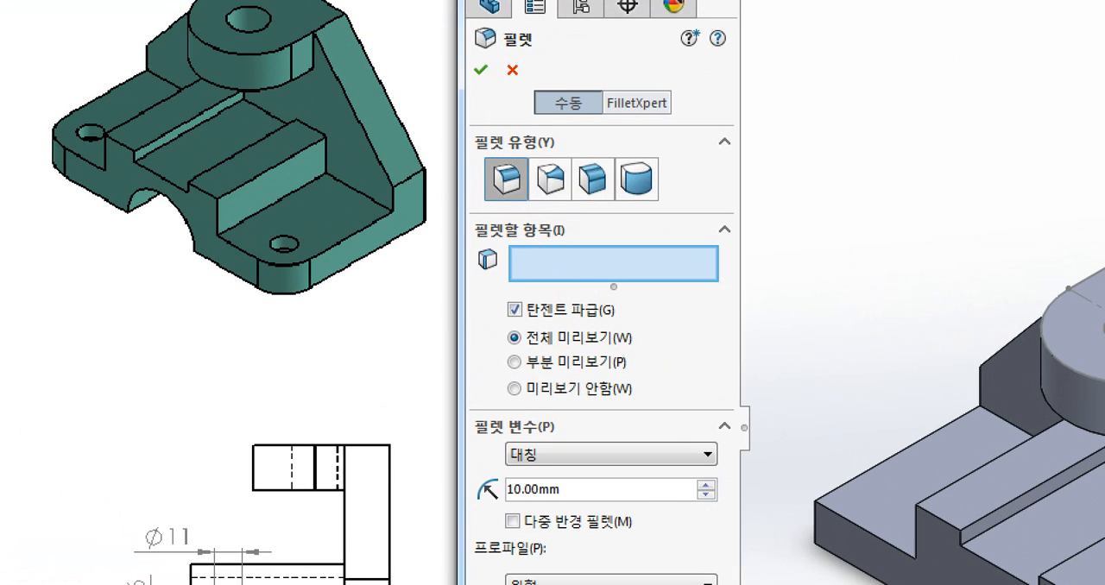
click(524, 197)
mouse_move(512, 204)
mouse_down()
mouse_move(486, 173)
mouse_move(516, 164)
mouse_move(518, 198)
mouse_move(546, 203)
mouse_move(539, 165)
mouse_move(567, 210)
mouse_move(593, 154)
mouse_move(615, 198)
mouse_up()
mouse_move(653, 191)
mouse_down()
mouse_move(640, 197)
mouse_move(624, 165)
mouse_move(639, 200)
mouse_up()
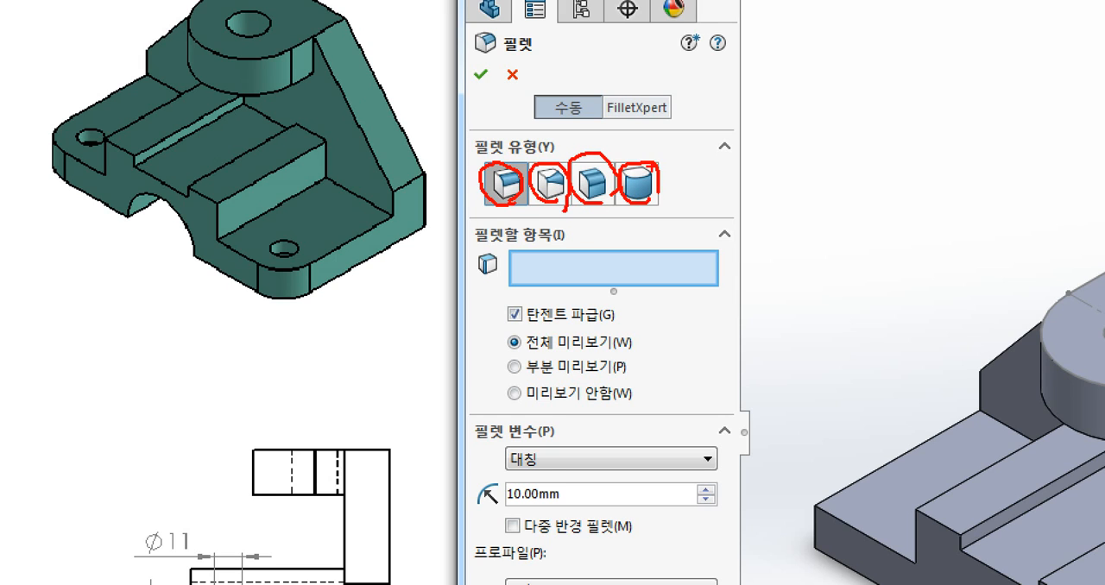
key(Escape)
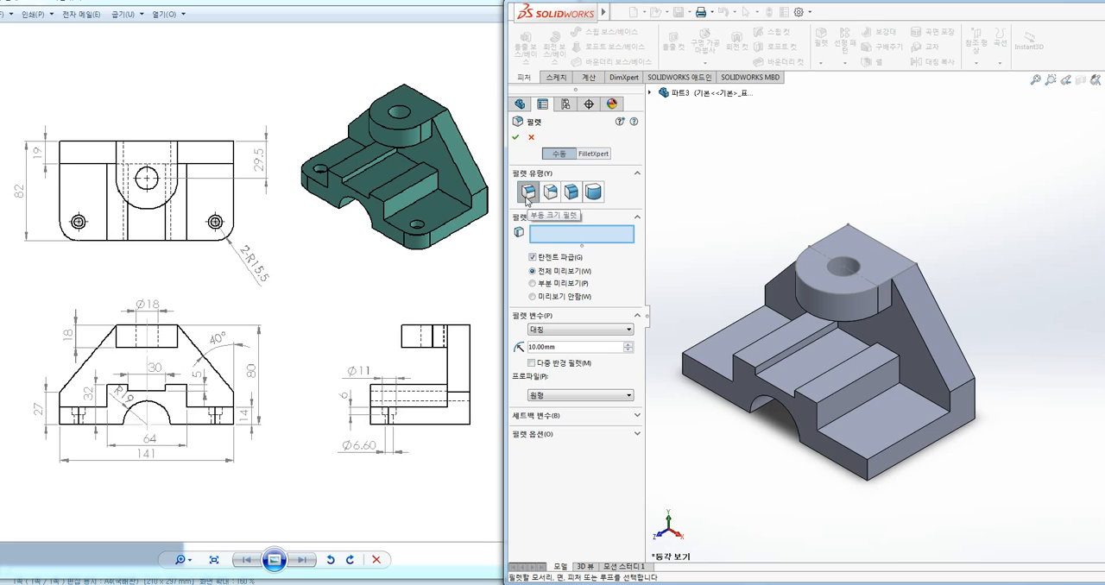
Set the fillet radius to 15.5 mm and make the list of items to fillet active for selection
drag(560, 347, 516, 350)
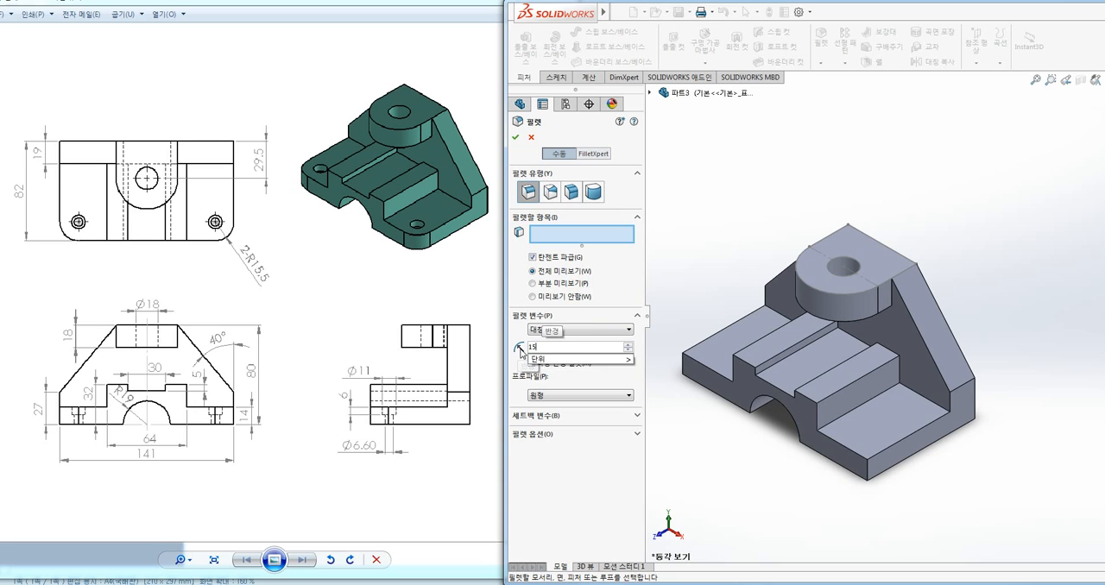
text(15.5)
key(Return)
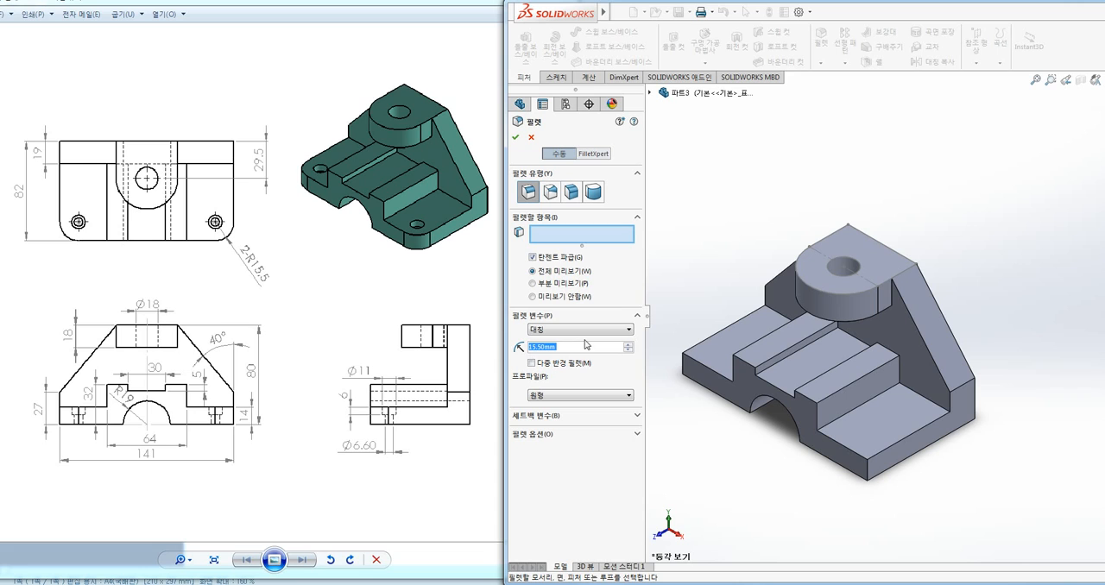
click(553, 236)
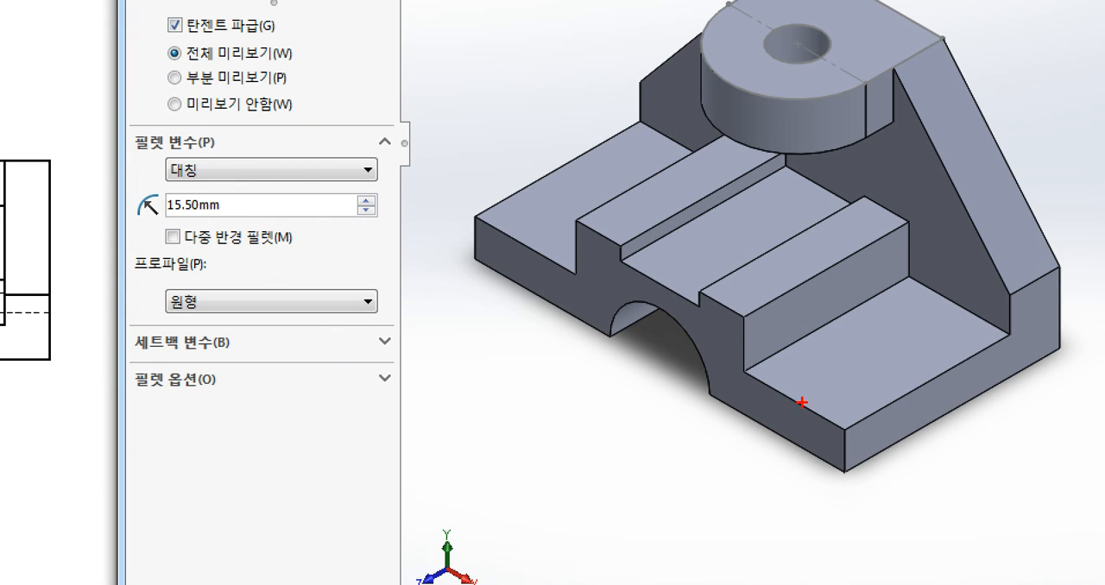
drag(825, 407, 868, 410)
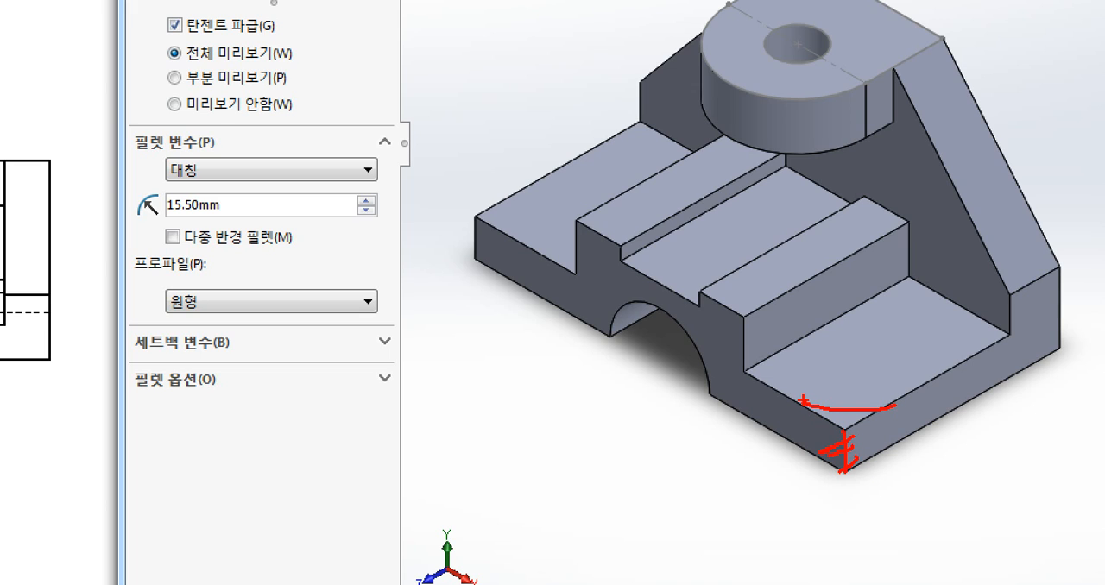
drag(882, 415, 895, 449)
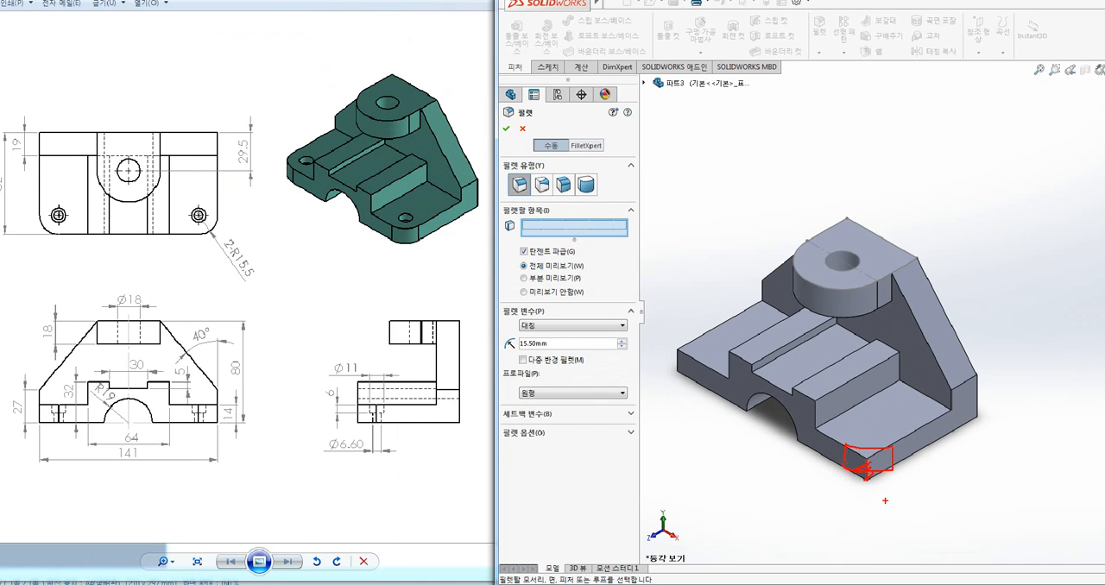
key(Escape)
key(ctrl+2)
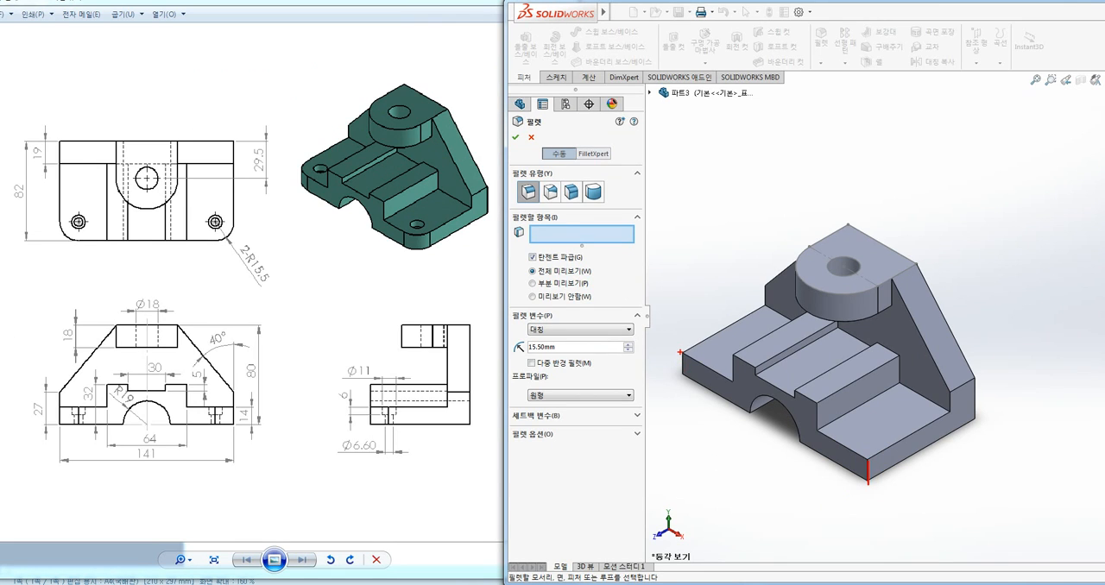
Fillet the two front vertical corner edges of the base and accept the feature
click(869, 471)
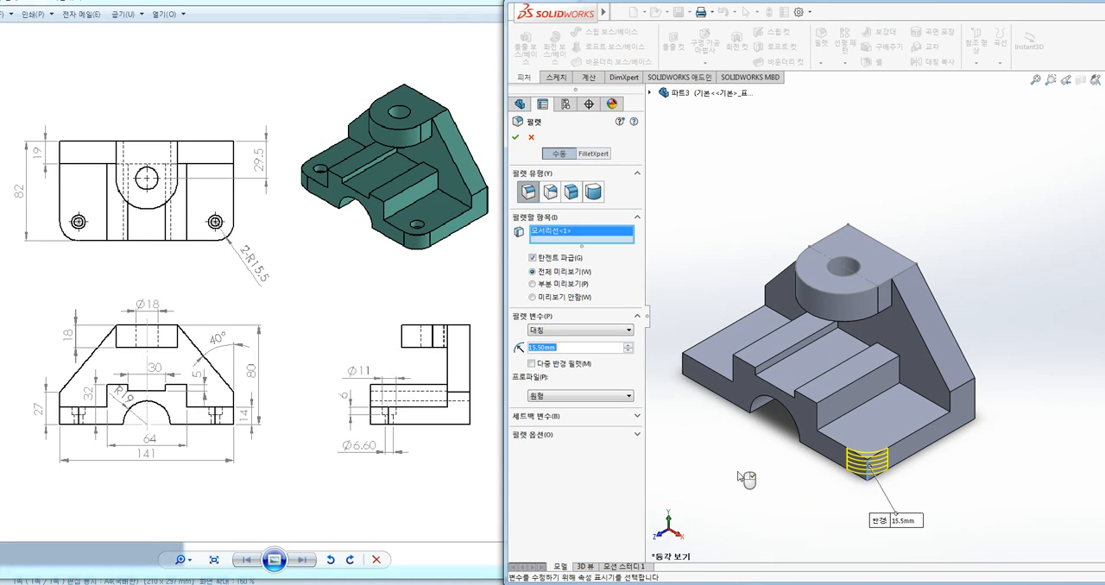
click(682, 363)
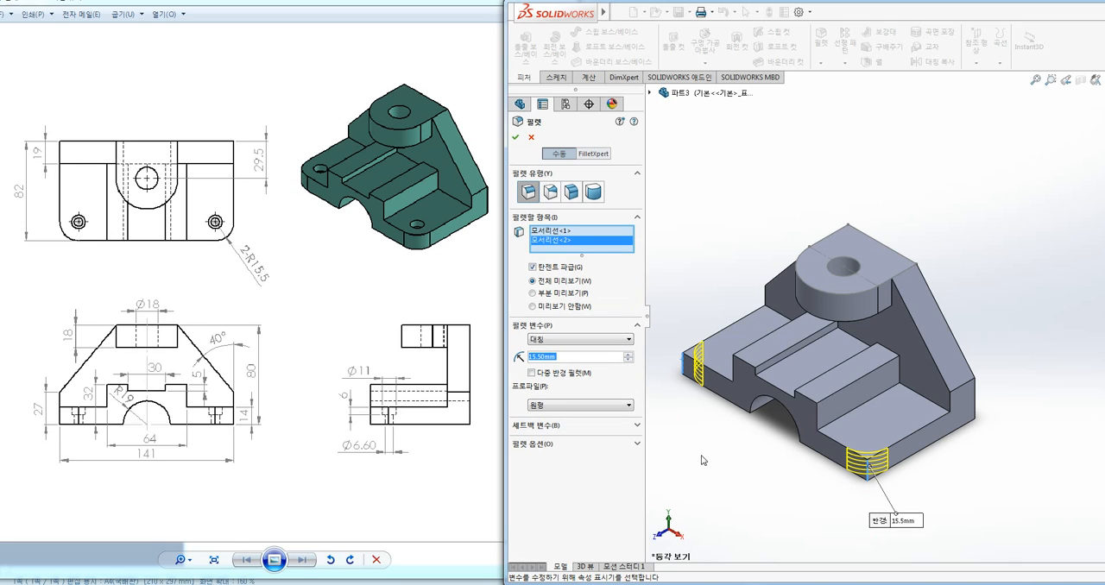
click(515, 138)
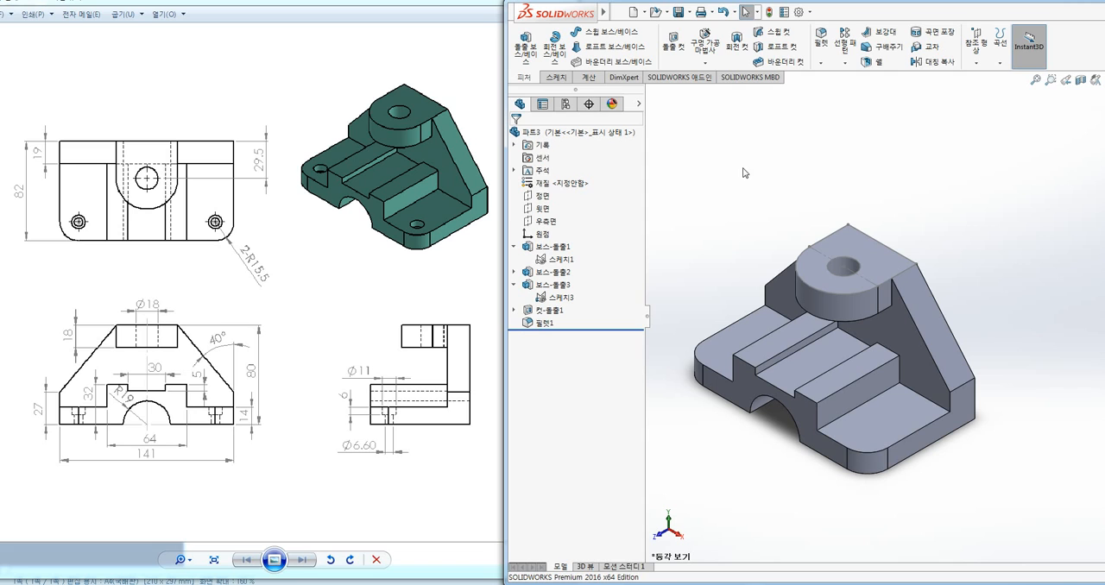
ctrl+middle_drag(728, 273, 743, 245)
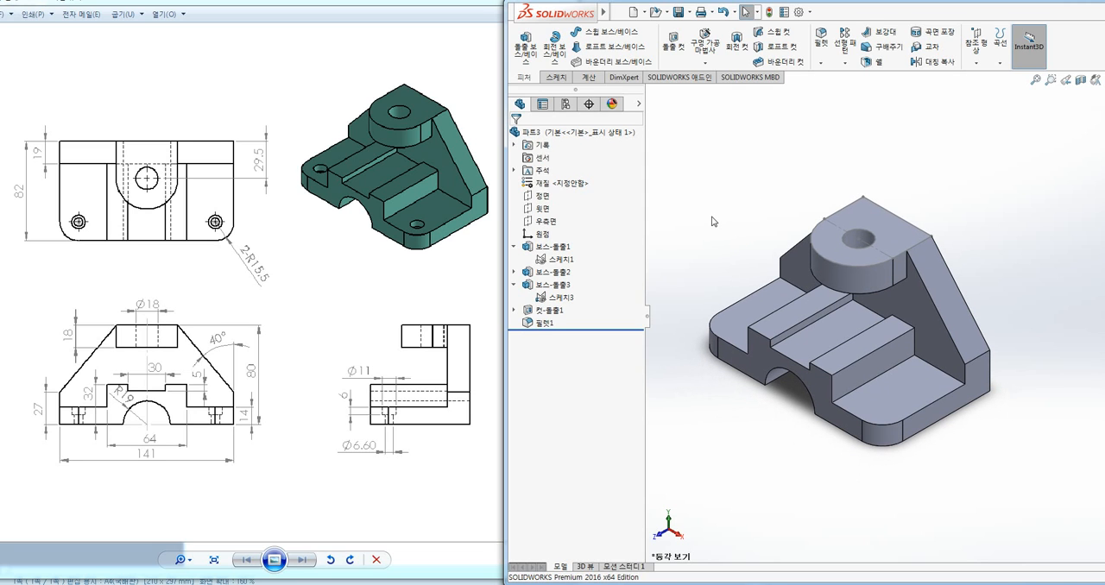
key(ctrl+1)
click(444, 241)
mouse_move(442, 252)
mouse_down()
mouse_move(387, 261)
mouse_move(424, 186)
mouse_move(412, 291)
mouse_up()
key(Escape)
key(ctrl+1)
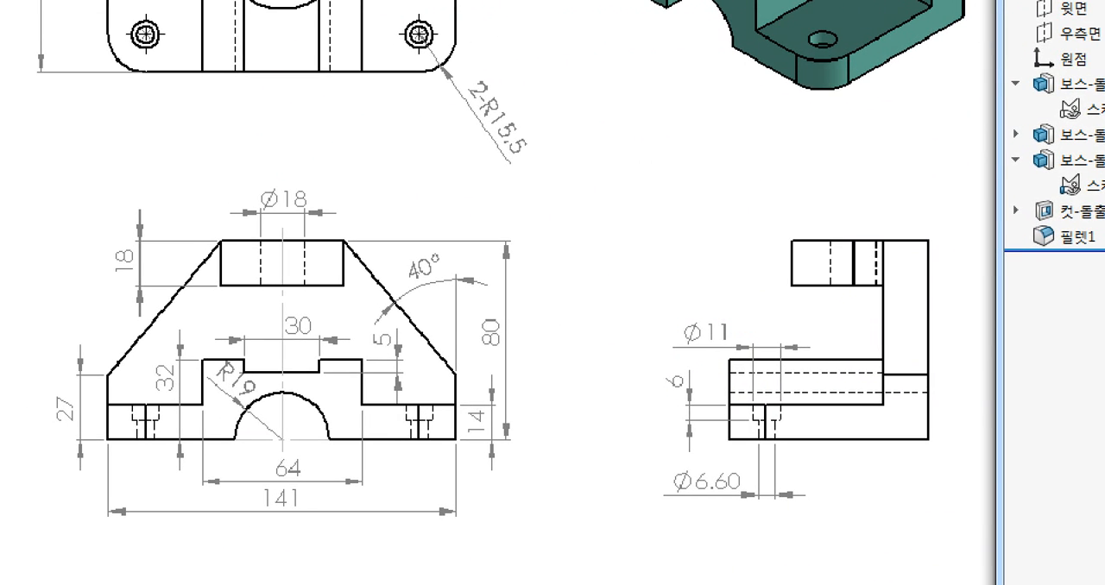
key(Escape)
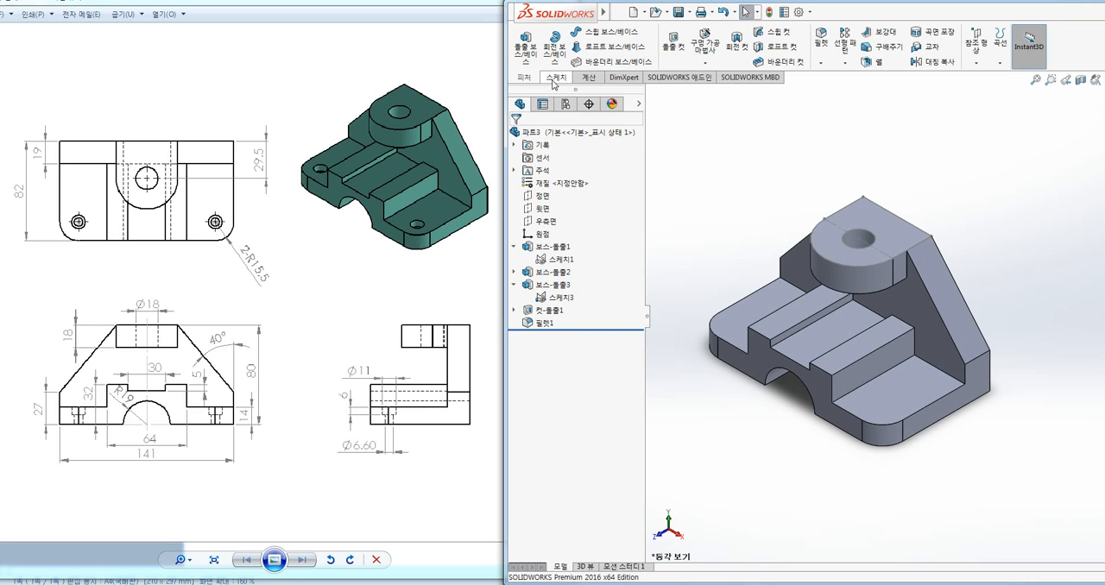
Sketch a point at the rounded corner's arc centre on the base's left low top face and close the sketch
click(555, 78)
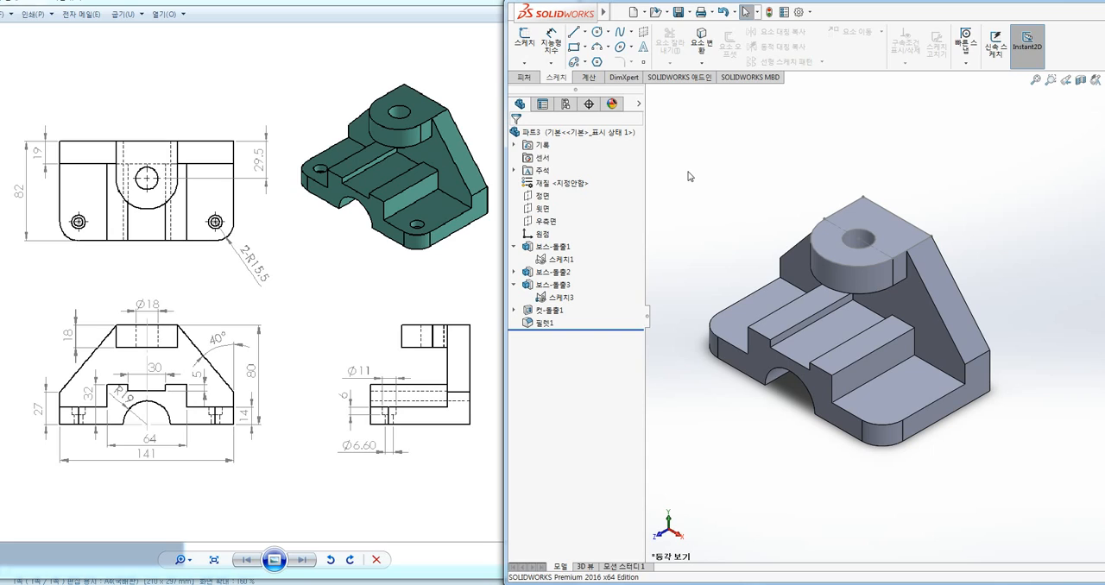
click(732, 327)
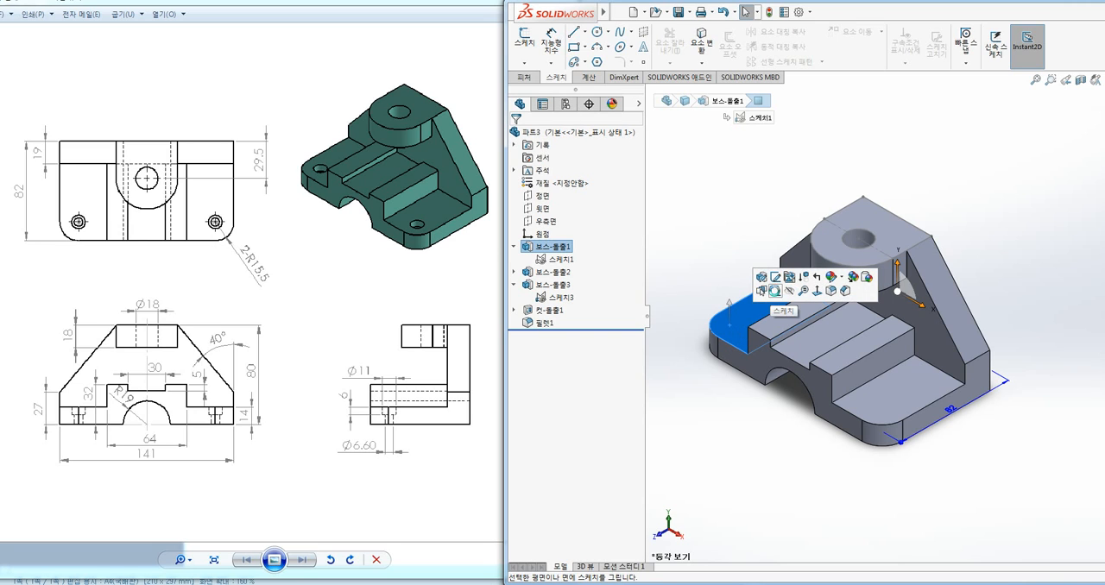
click(775, 291)
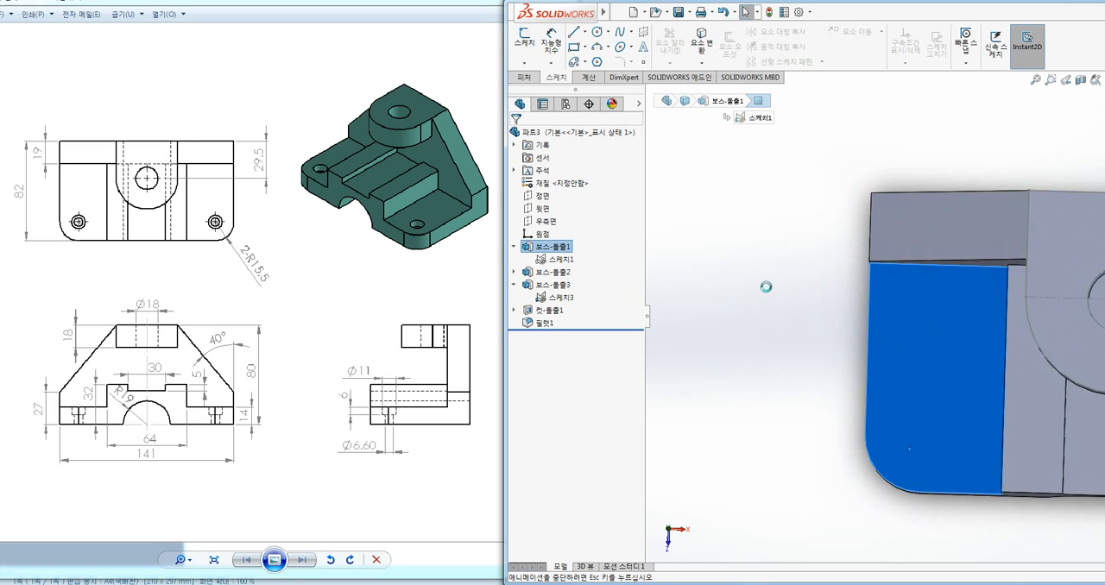
click(643, 63)
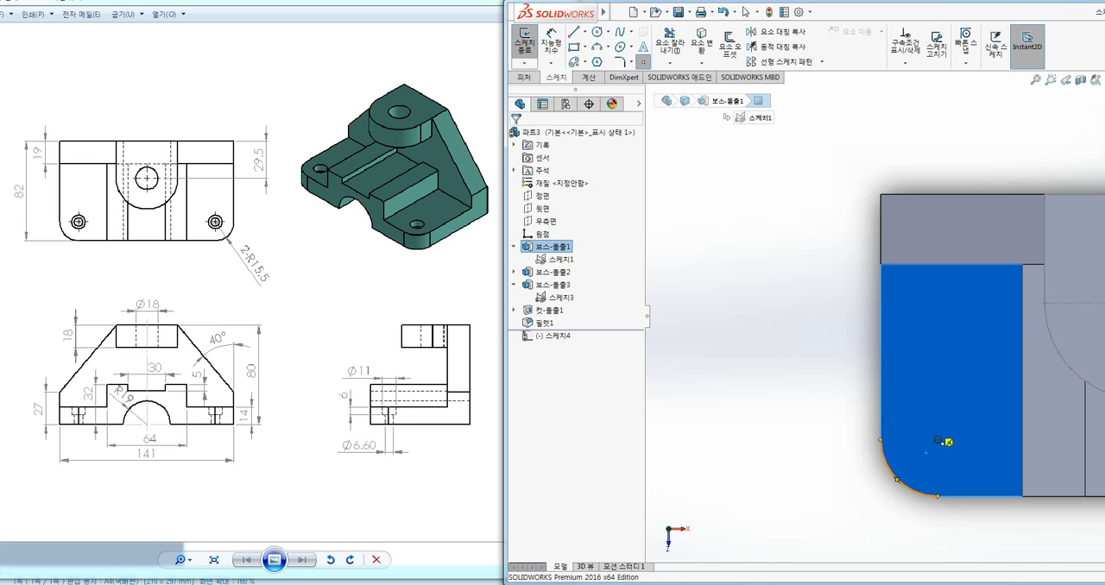
click(938, 440)
key(Escape)
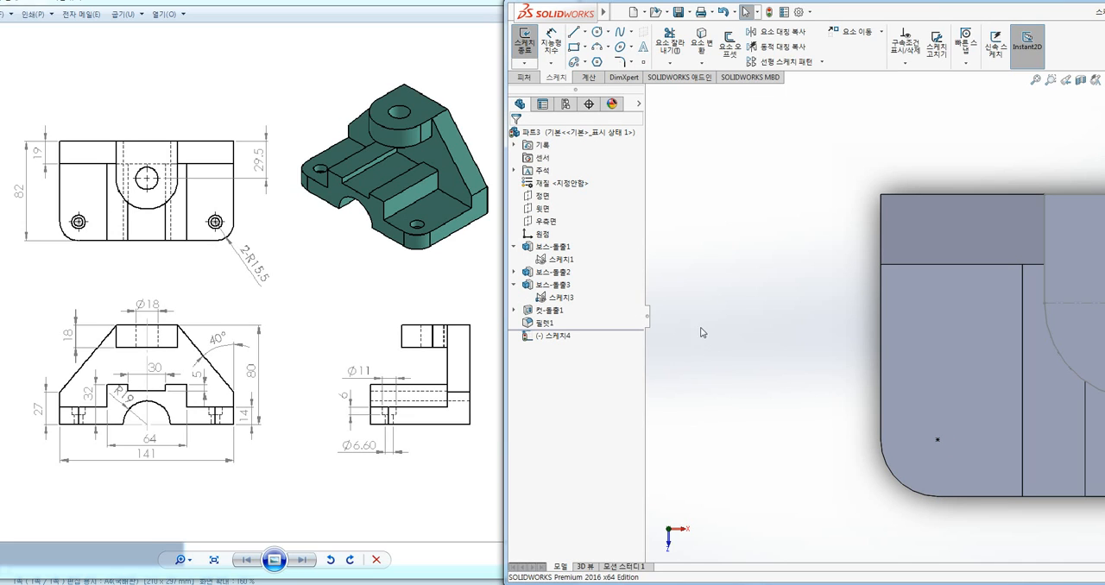
key(ctrl+7)
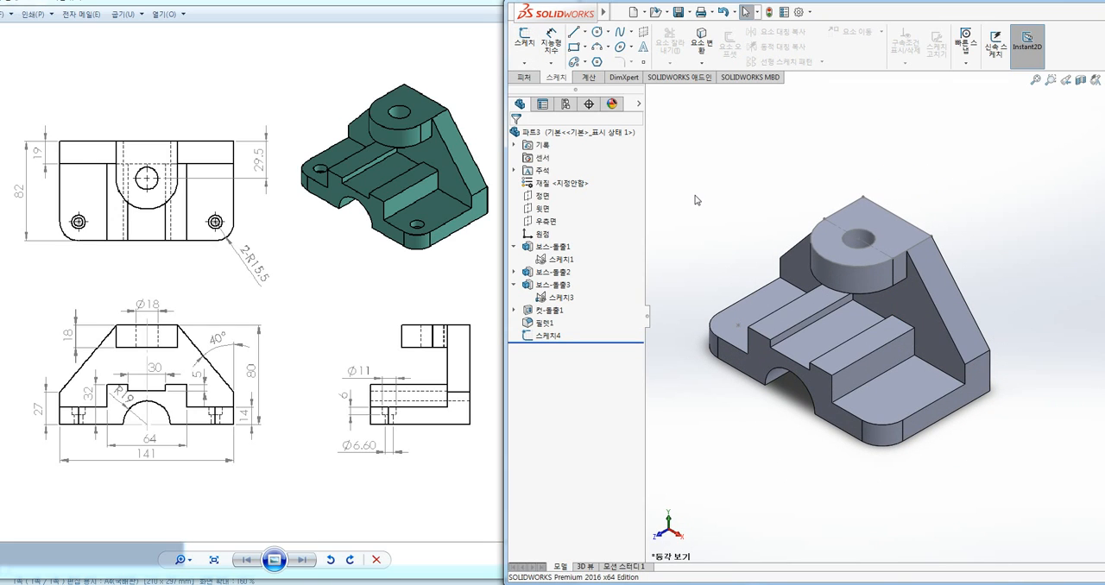
Reopen the point sketch, delete the point at the arc centre and place a new free point on the same face
double_click(740, 327)
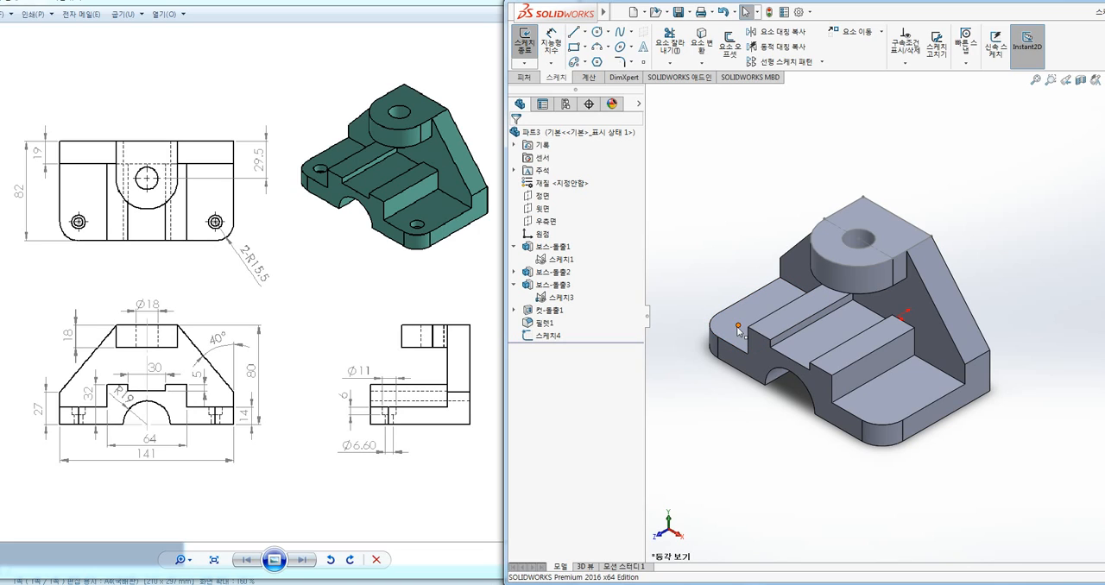
click(716, 334)
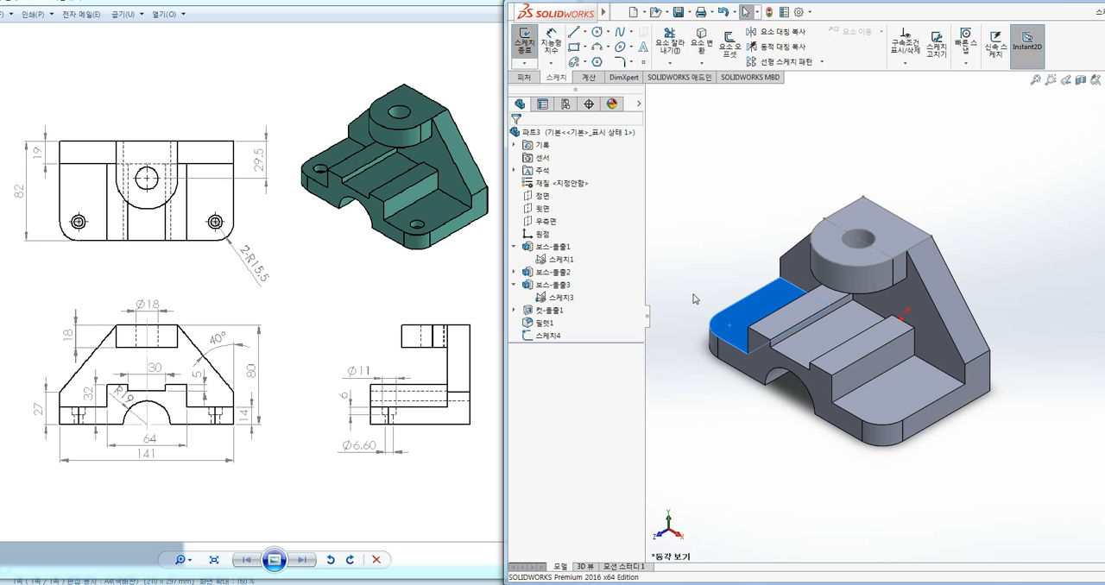
click(688, 241)
key(ctrl+8)
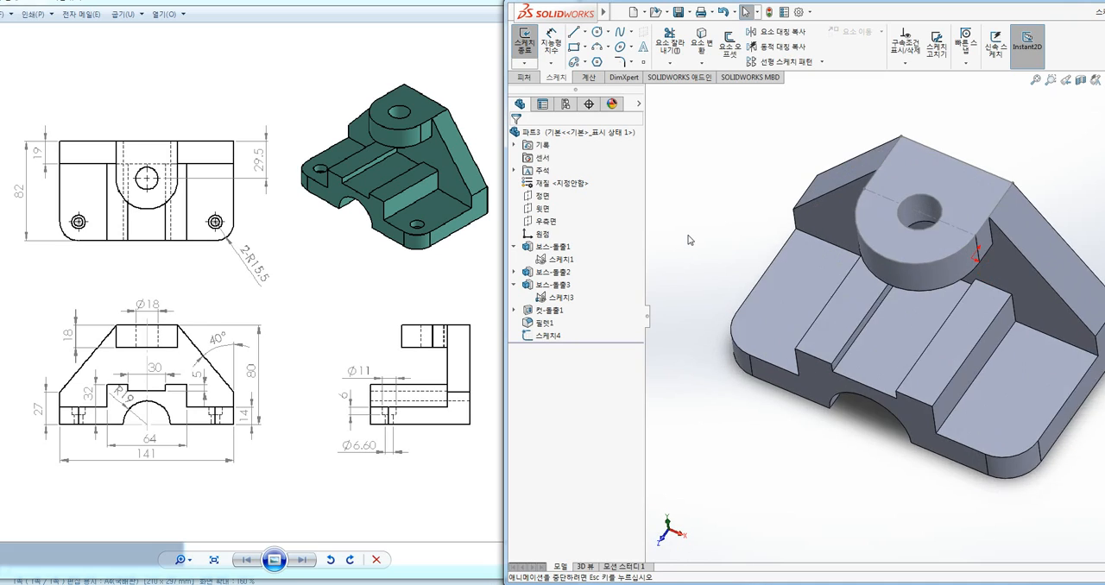
click(644, 62)
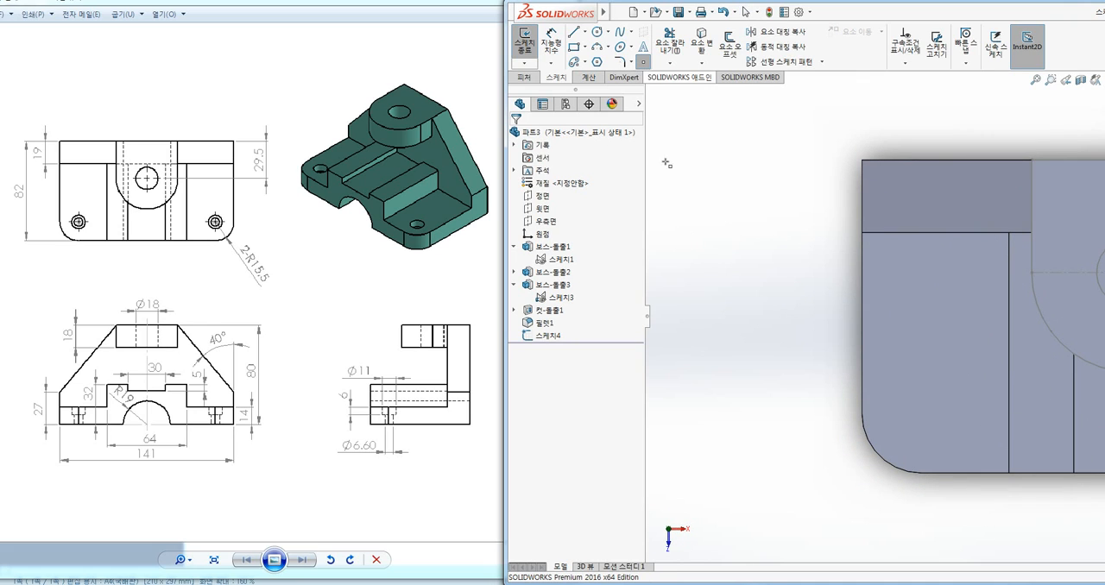
click(916, 307)
Dimension the sketch point 15 mm from the outer side edge of the face
click(550, 44)
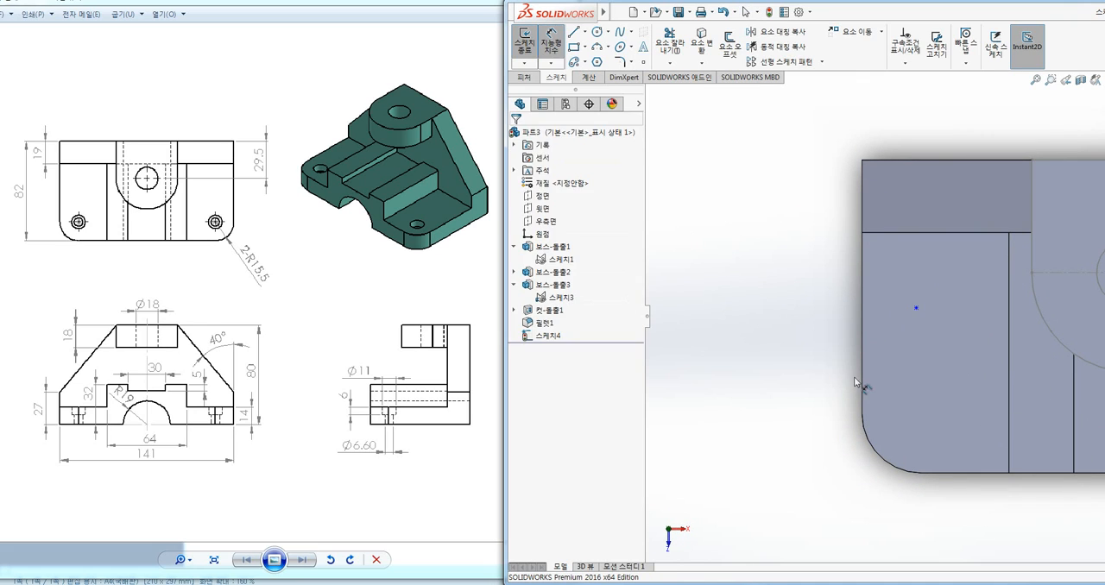
click(916, 308)
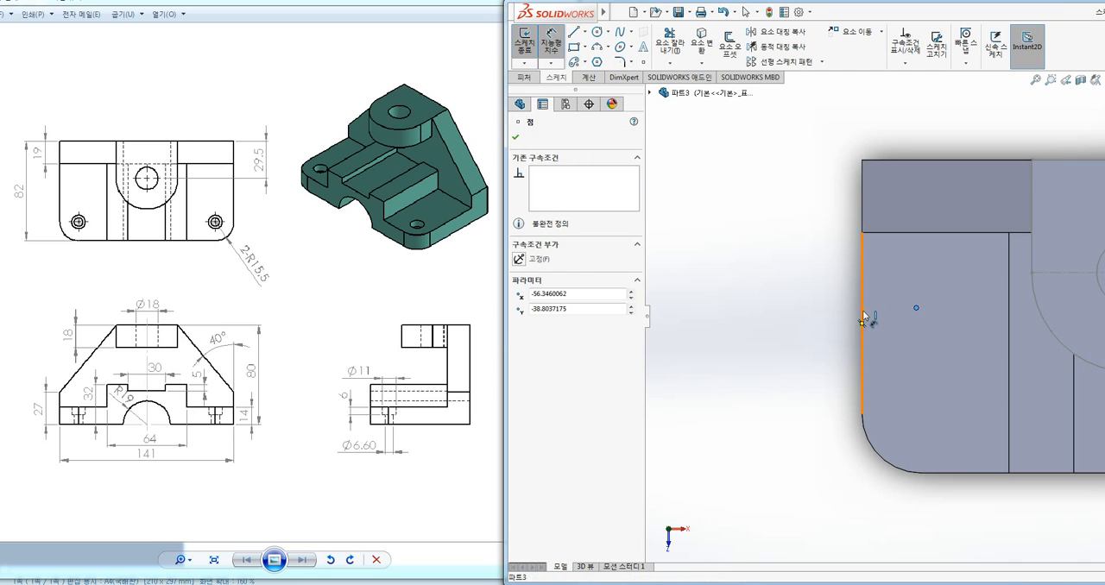
click(864, 316)
click(890, 316)
text(15)
key(Return)
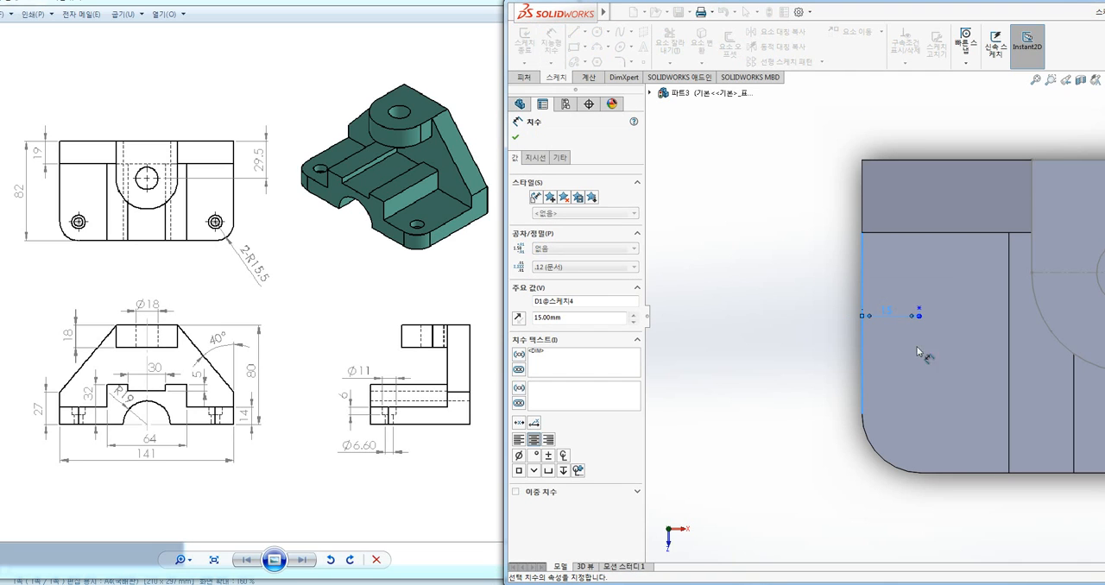
Dimension the sketch point 40 mm from the front edge of the base
click(918, 309)
click(952, 480)
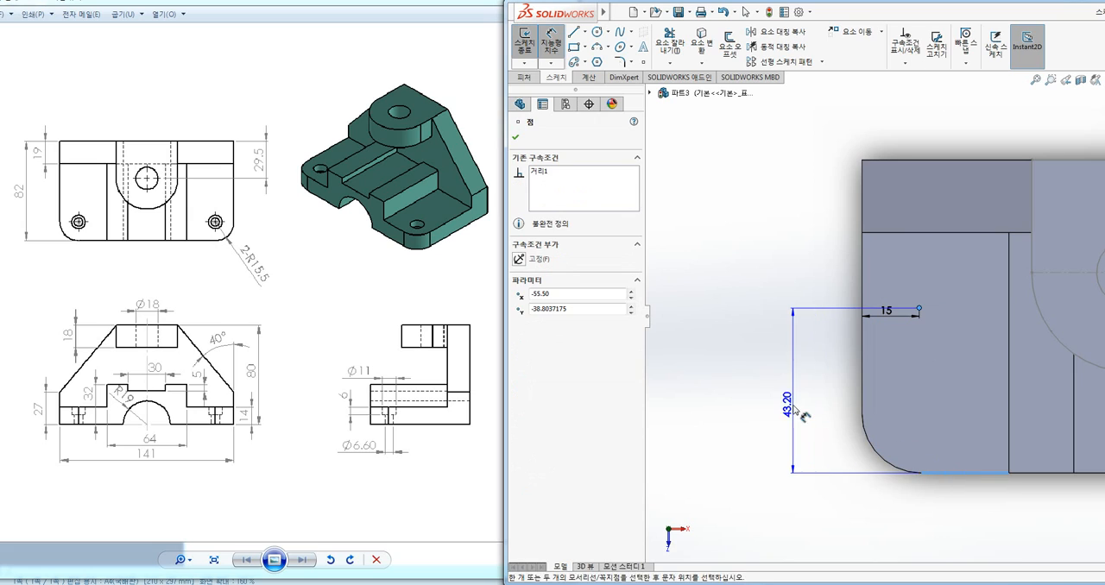
click(789, 405)
key(Return)
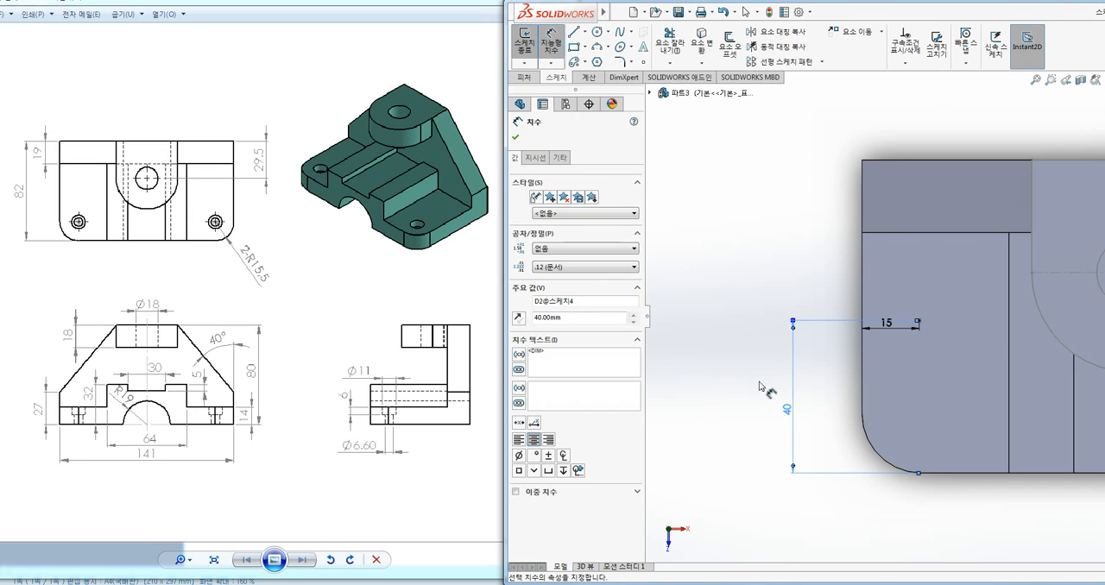
Accept the 40 mm dimension, close the point sketch and return to the isometric view
click(746, 291)
click(524, 43)
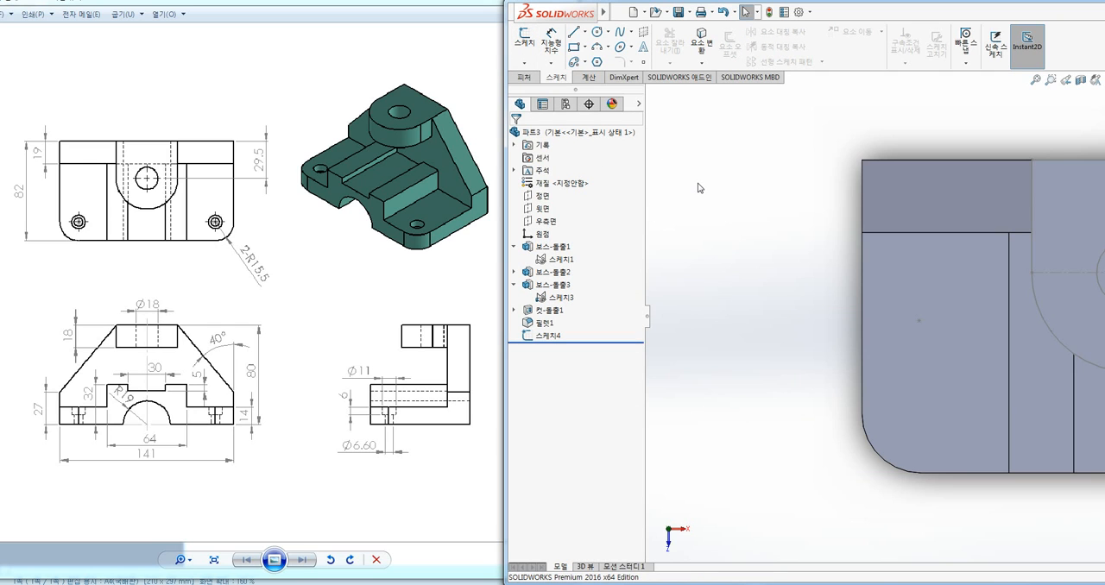
key(ctrl+7)
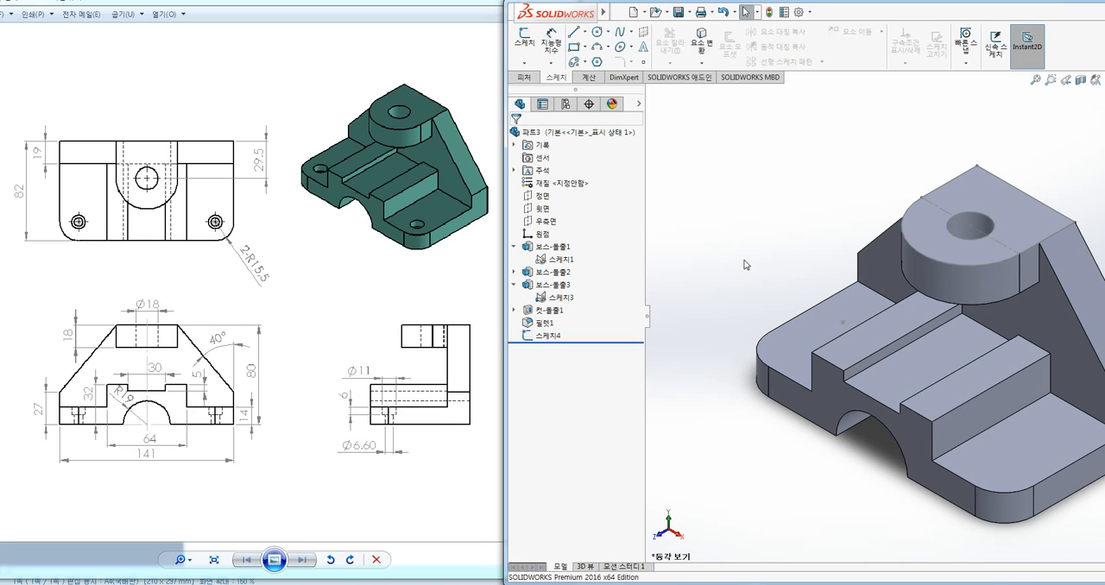
Undo the freely placed sketch point and its two position dimensions, returning to the open sketch on the base's low face
key(ctrl+z)
key(ctrl+z)
key(ctrl+z)
key(ctrl+8)
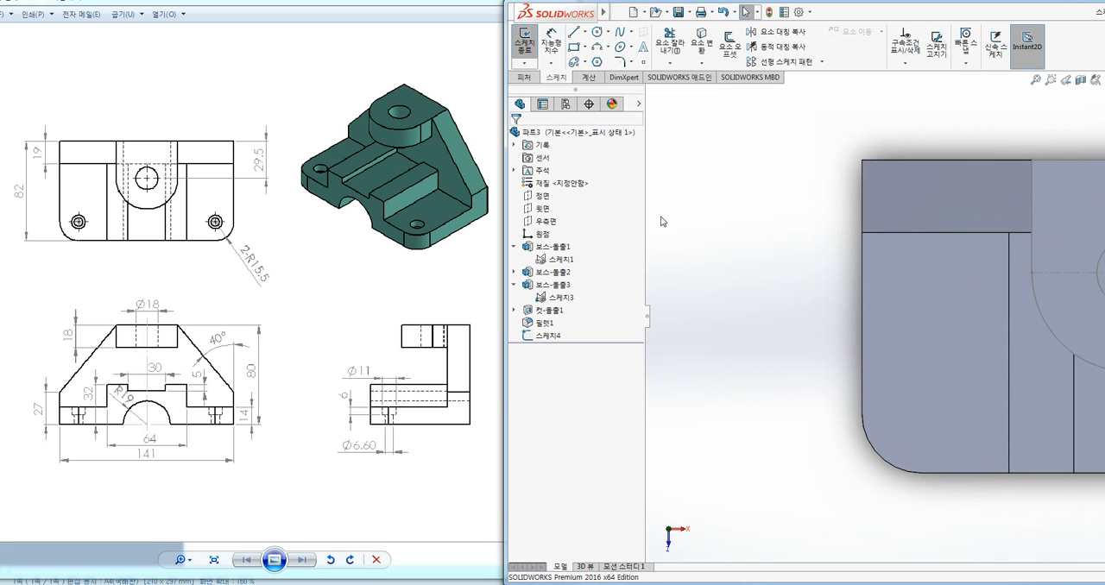
Place a sketch point at the centre of the rounded front corner's arc on the base's low face and close the sketch
click(643, 62)
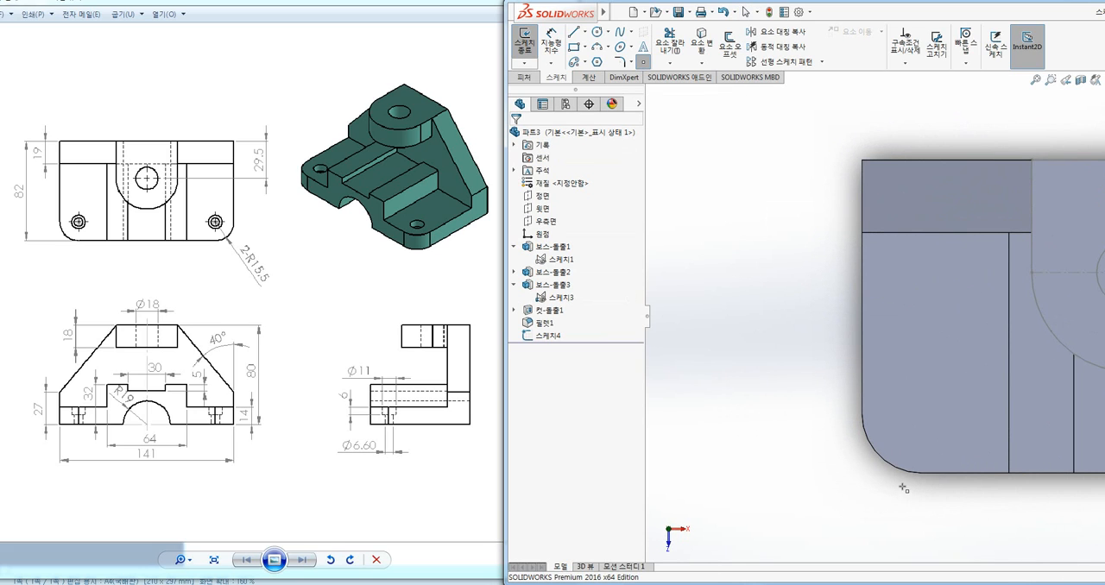
click(922, 416)
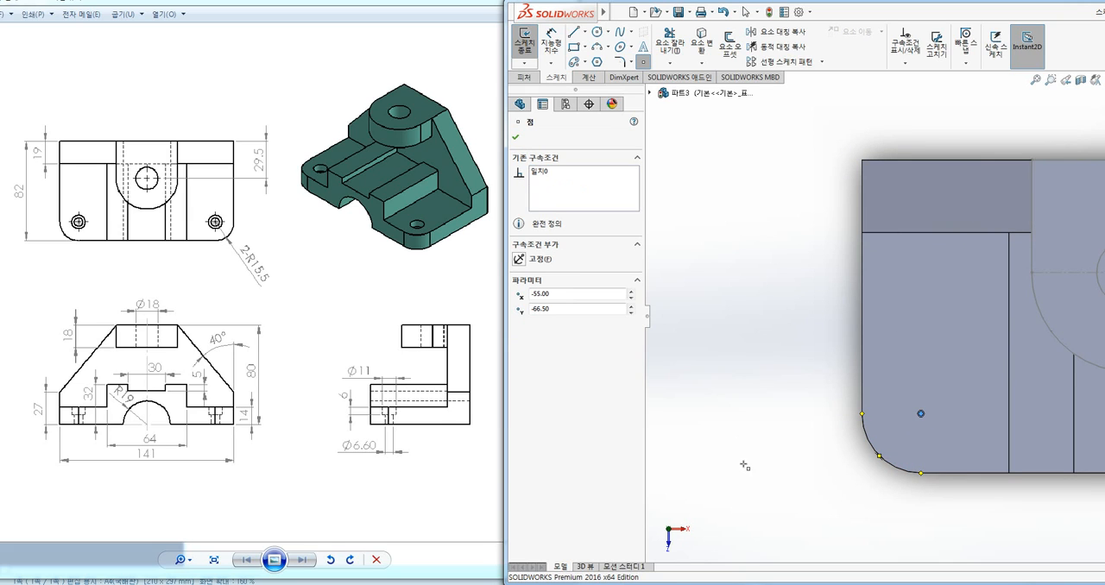
key(Escape)
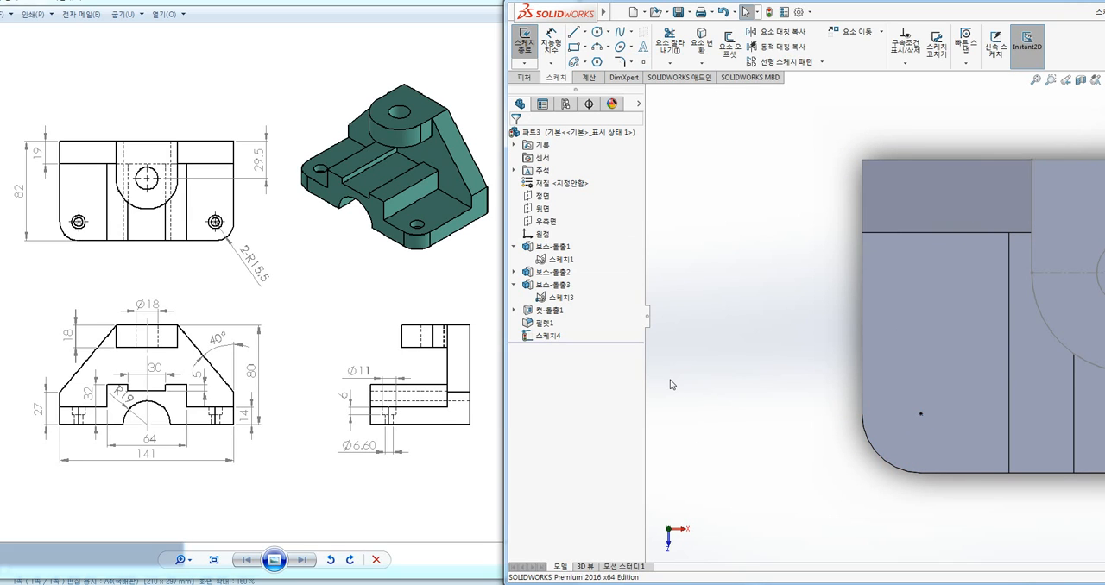
key(ctrl+7)
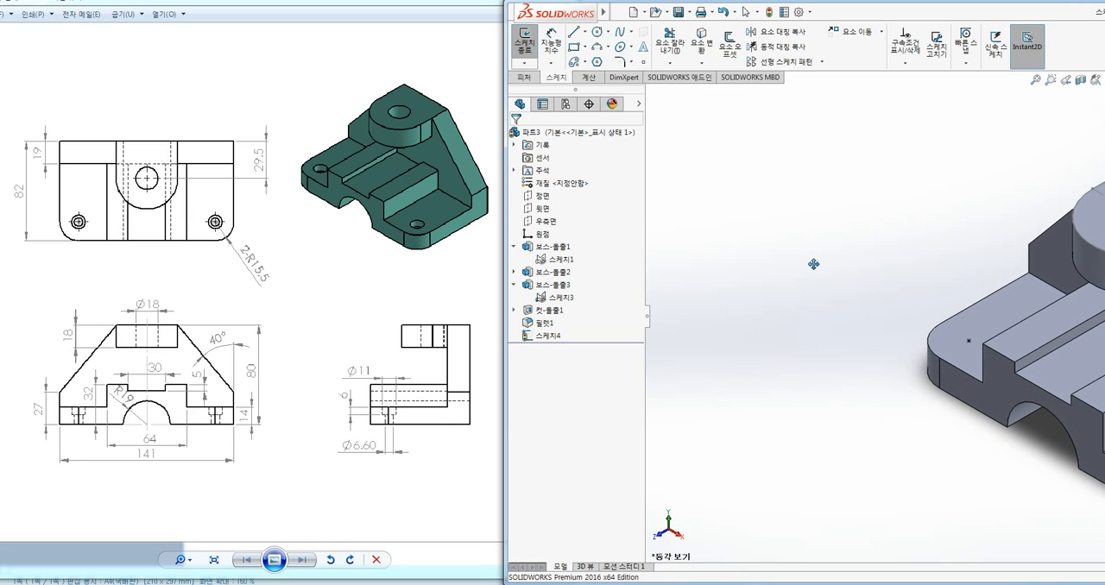
click(525, 41)
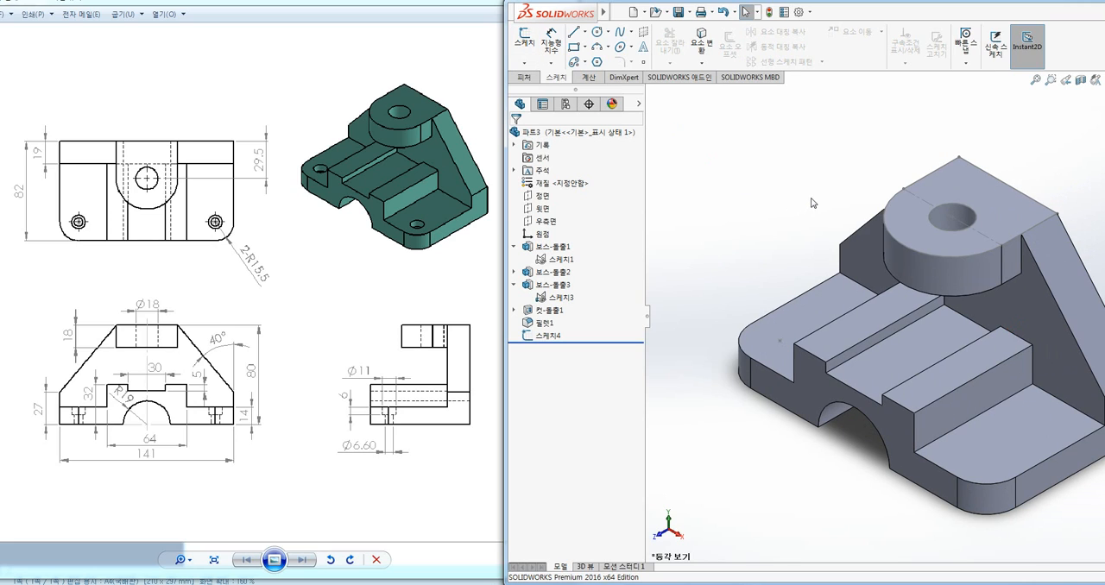
Start the Hole Wizard for the counterbored hole in the base
ctrl+middle_drag(803, 198, 780, 194)
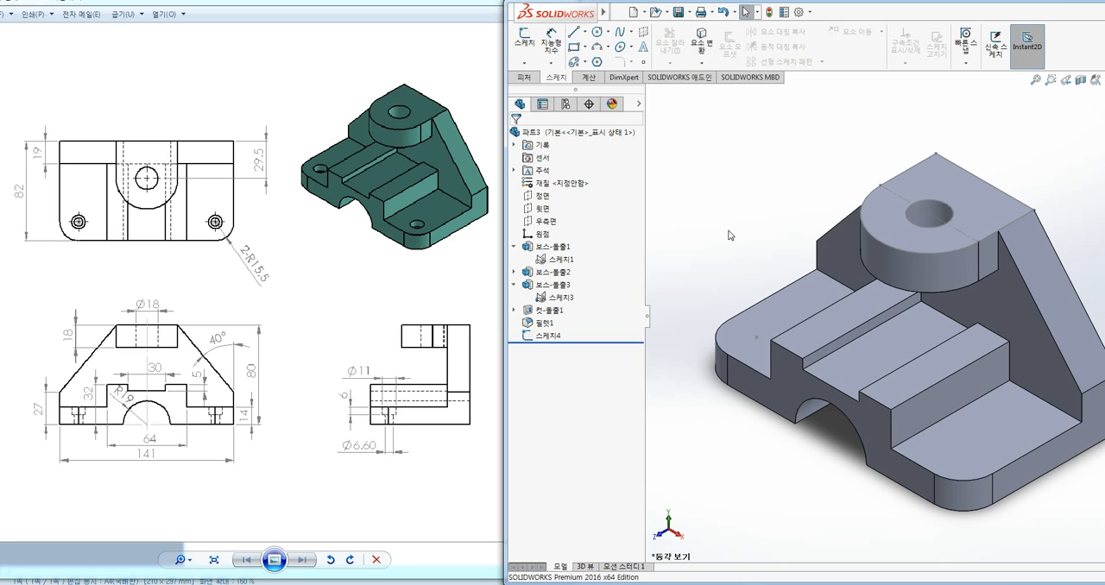
click(525, 77)
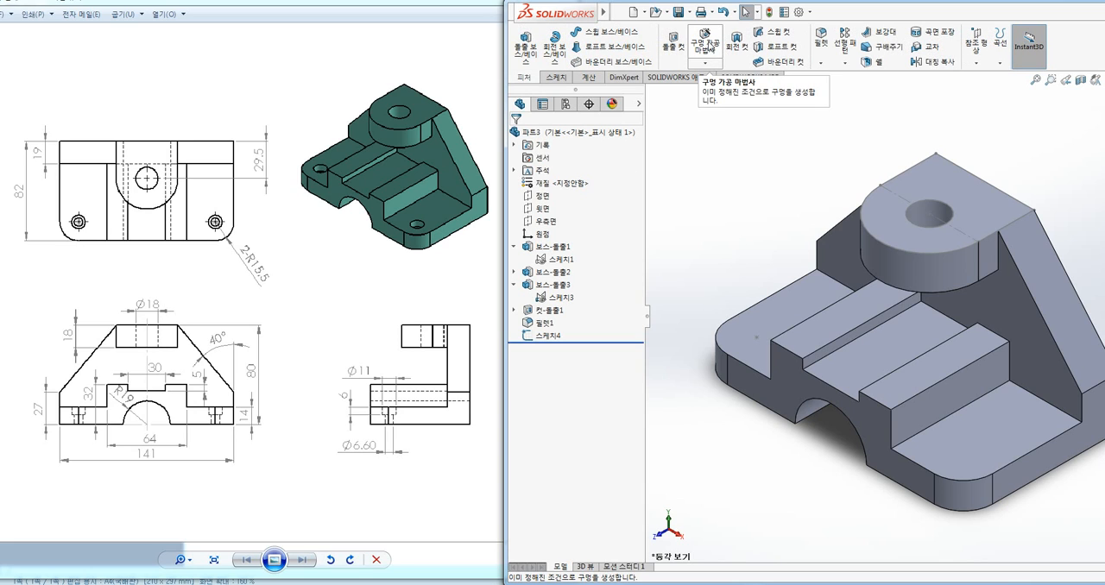
click(706, 43)
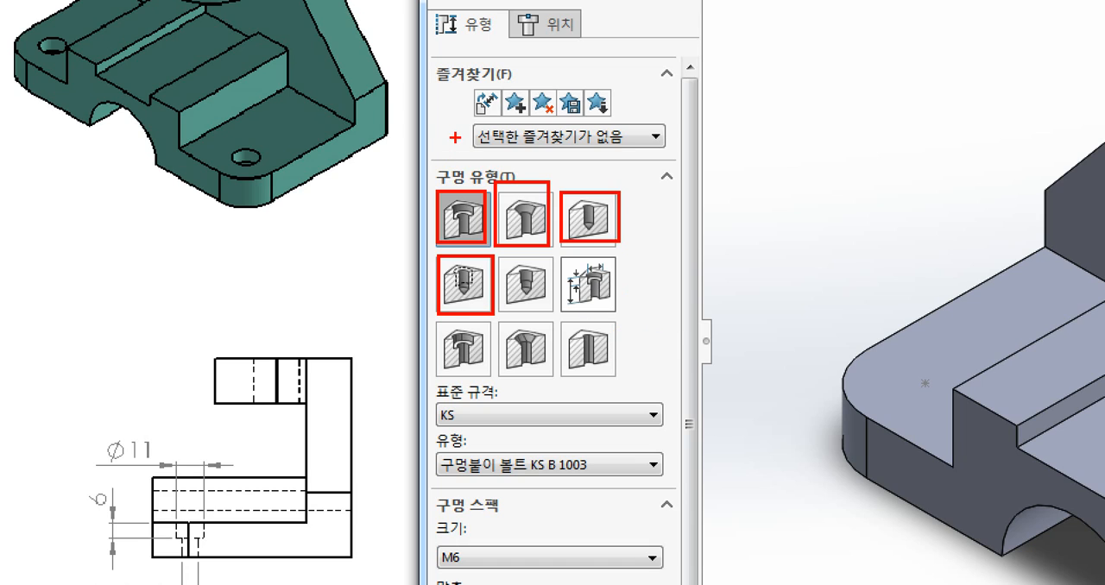
drag(453, 136, 465, 191)
drag(541, 200, 566, 169)
drag(591, 198, 610, 181)
drag(440, 276, 388, 270)
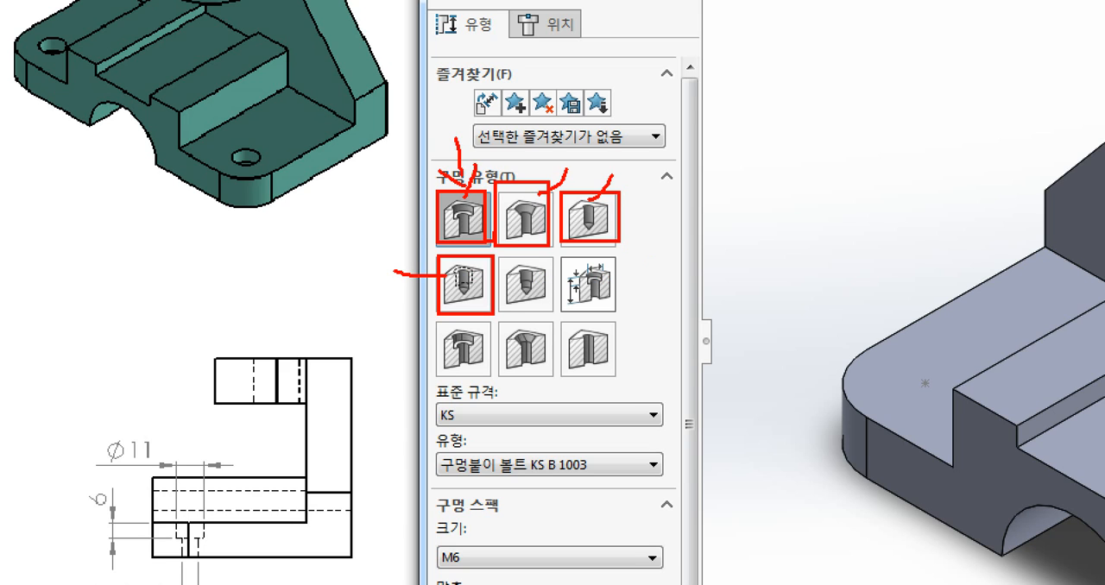
mouse_move(490, 237)
mouse_down()
mouse_move(458, 155)
mouse_move(488, 226)
mouse_up()
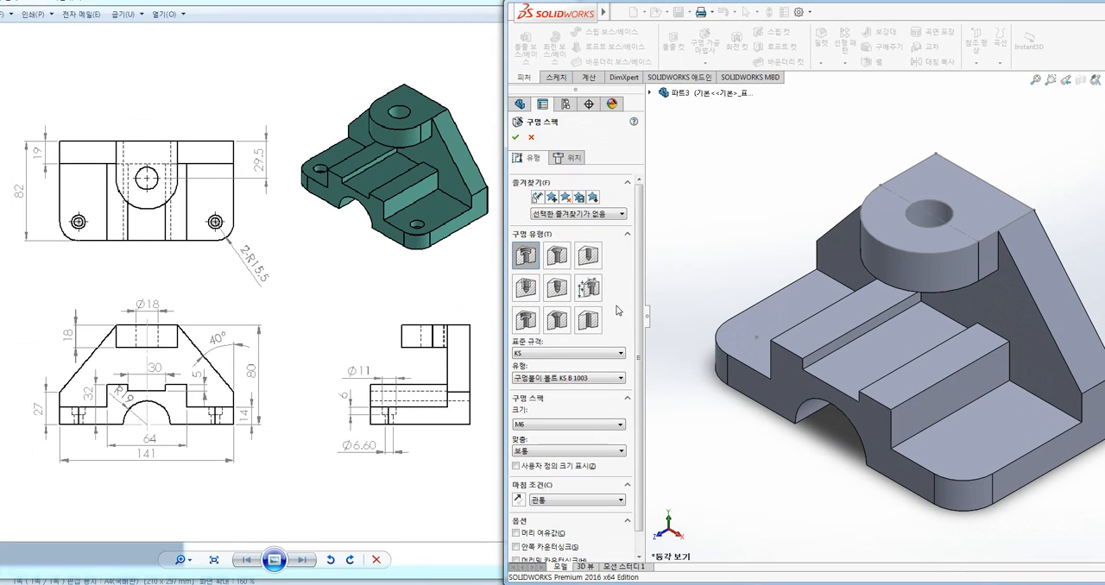
Set the counterbore hole's standard to KS and keep the bolt type 구멍붙이 볼트 KS B 1003
click(557, 354)
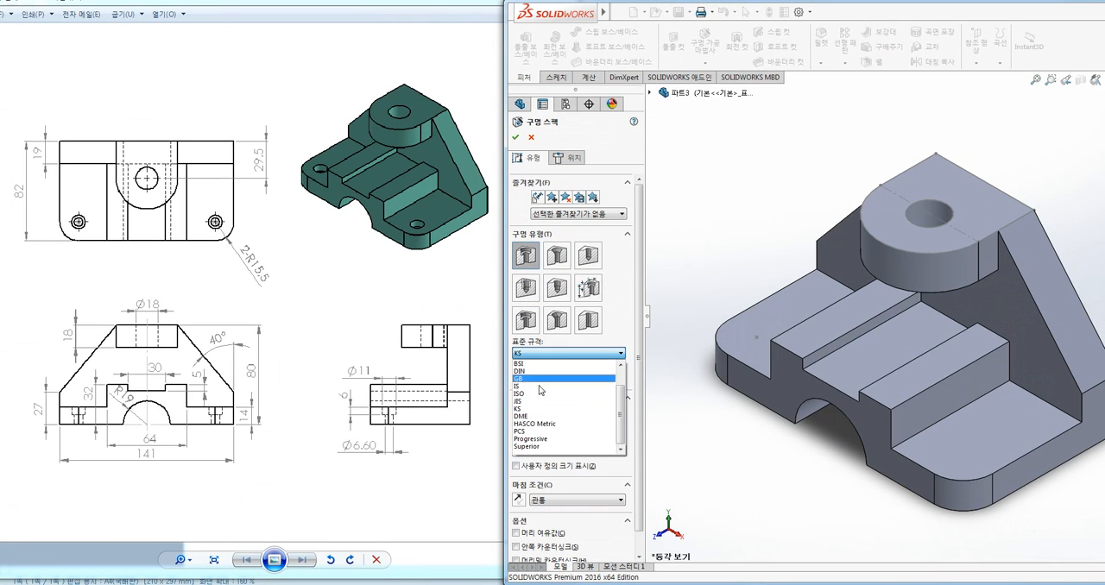
click(526, 411)
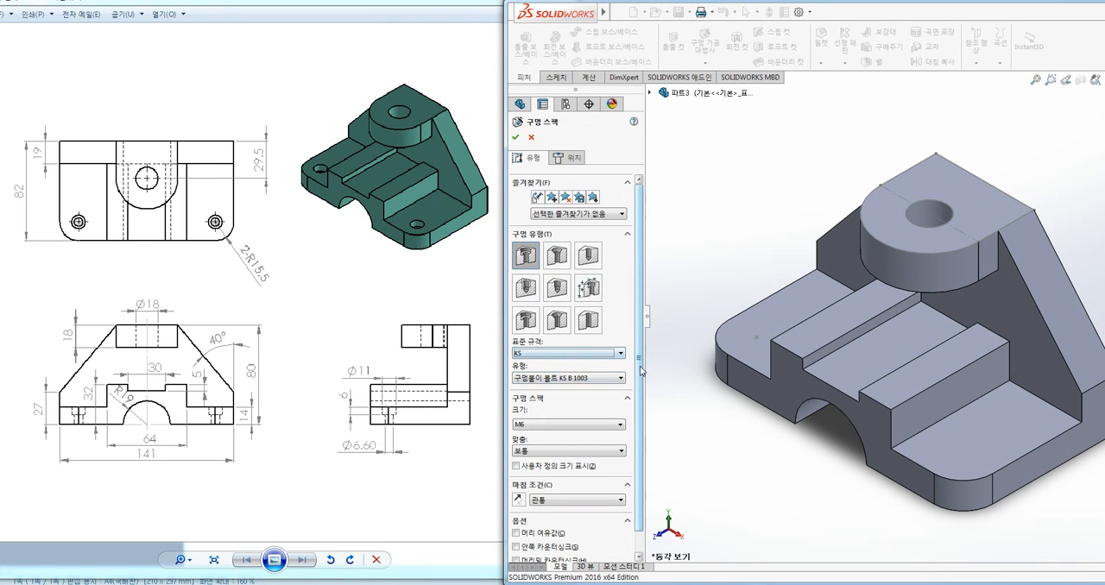
scroll(542, 361, down, 1)
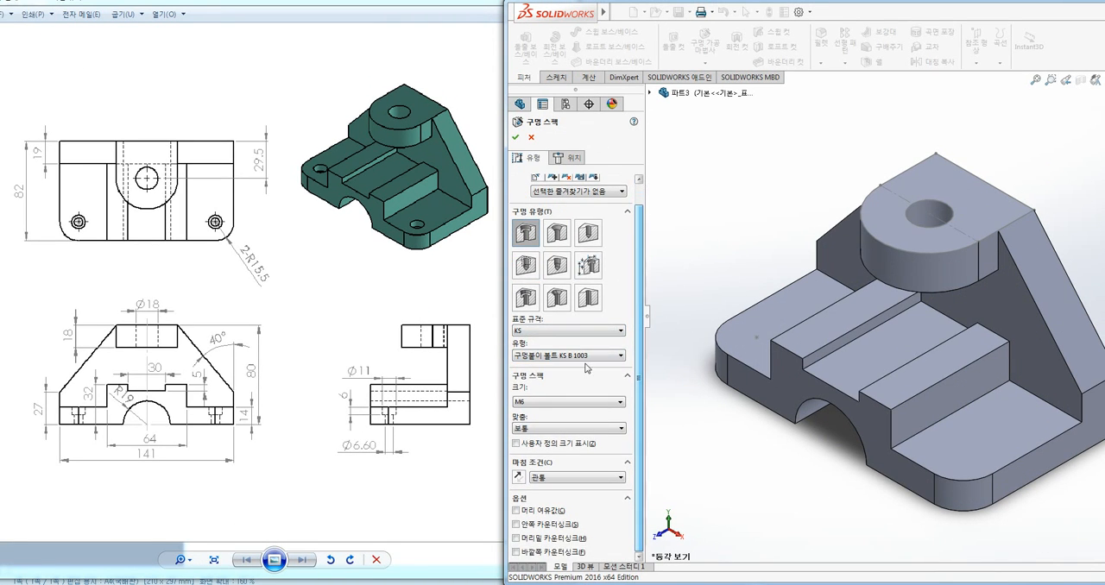
click(539, 356)
click(542, 355)
click(543, 357)
click(543, 356)
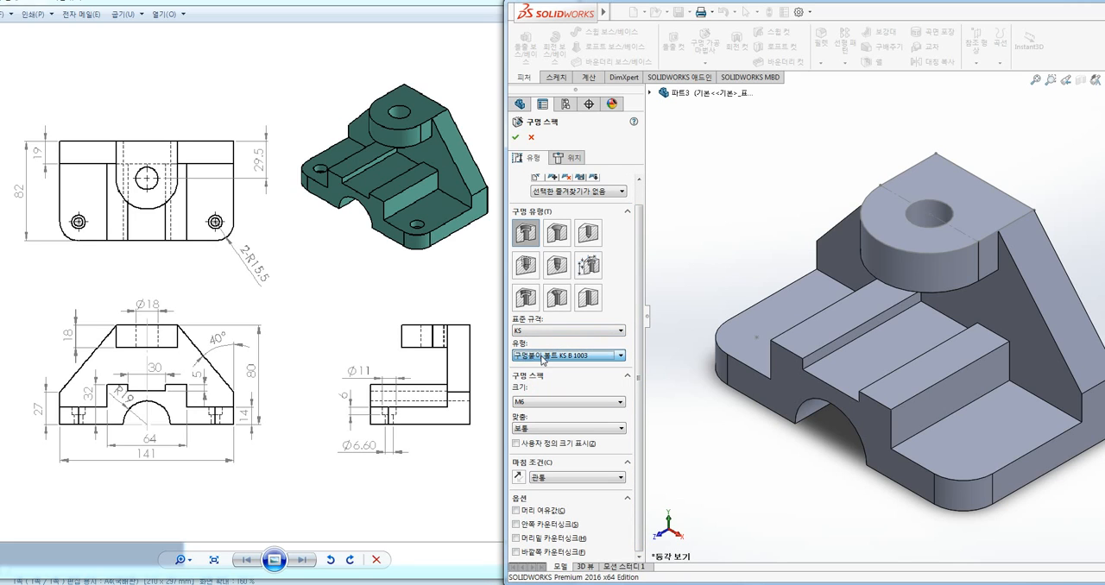
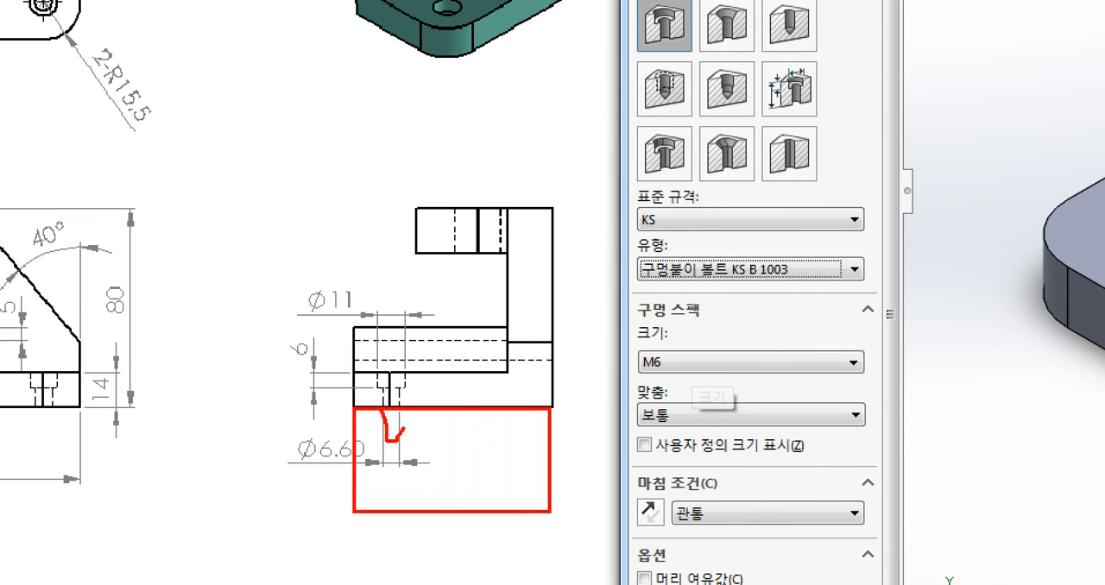
drag(393, 451, 396, 459)
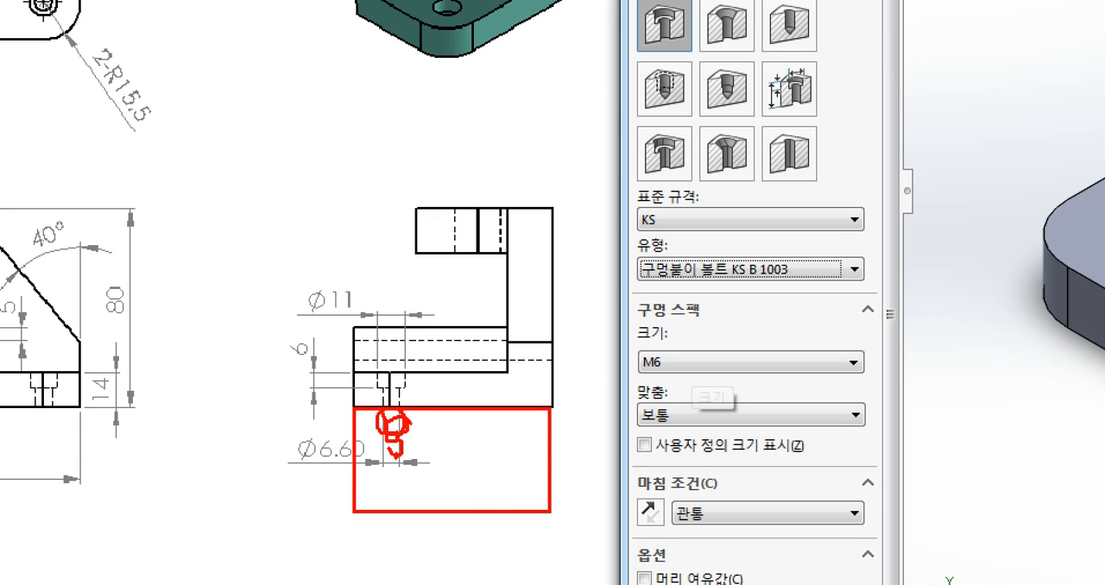
mouse_move(415, 389)
mouse_down()
mouse_move(399, 406)
mouse_move(367, 375)
mouse_move(407, 401)
mouse_up()
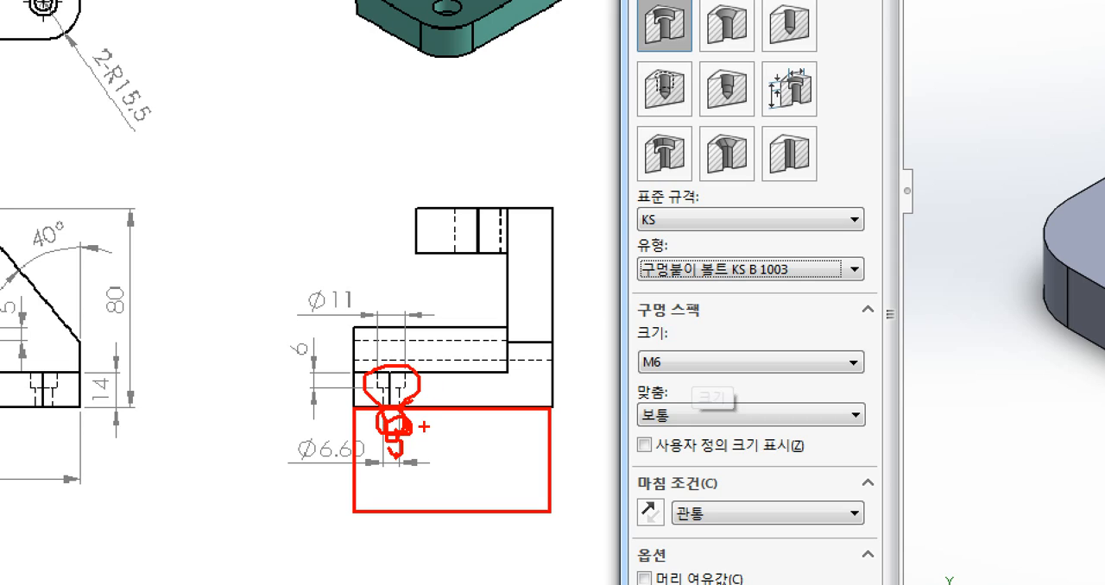
drag(407, 450, 381, 425)
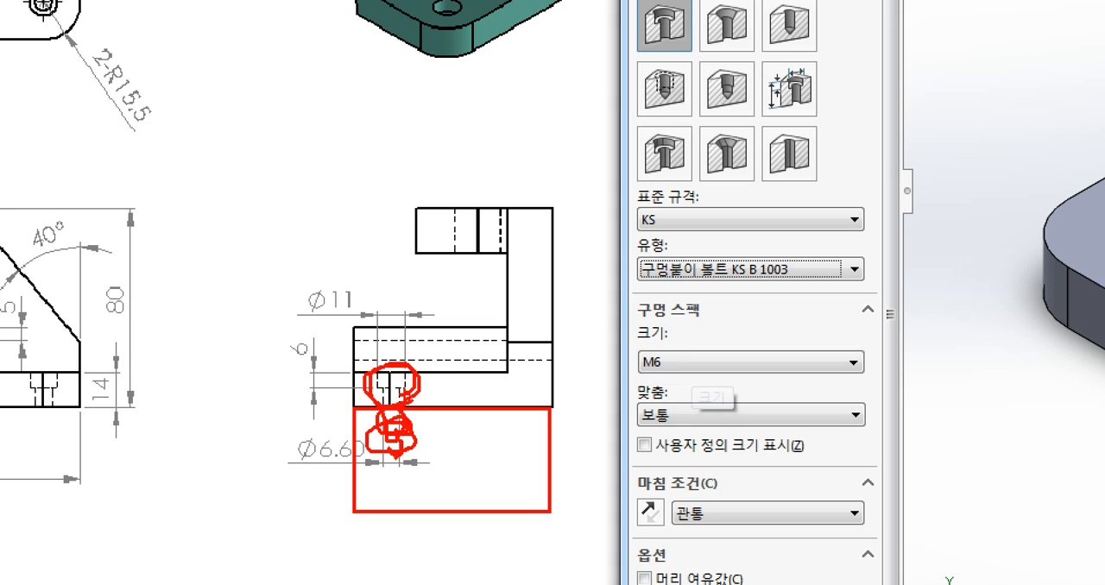
drag(429, 393, 454, 393)
drag(416, 439, 449, 438)
key(Escape)
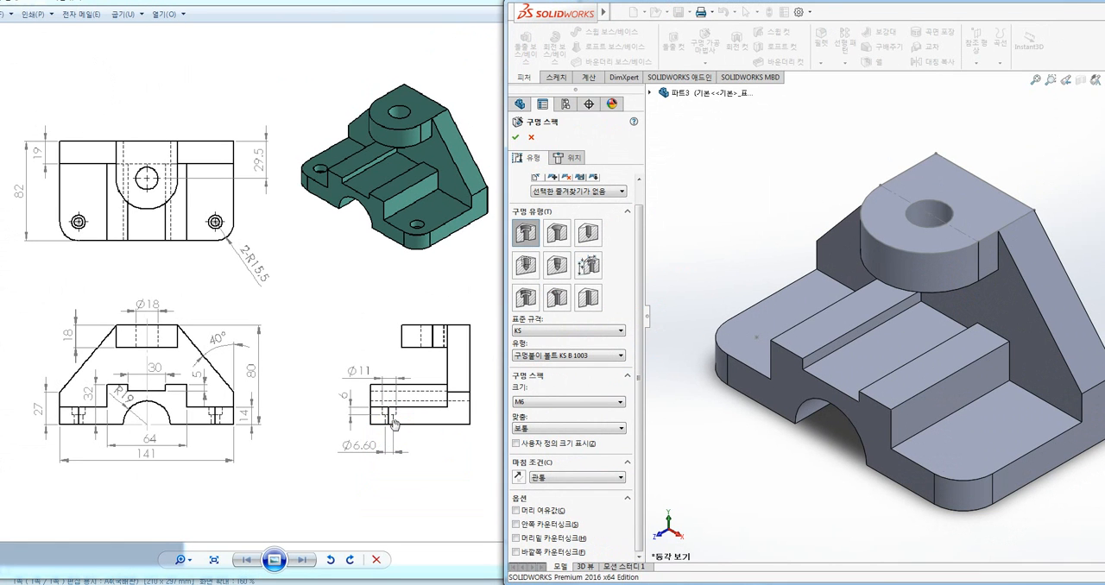
Try size M4 for the counterbored hole in the hole specification
click(530, 404)
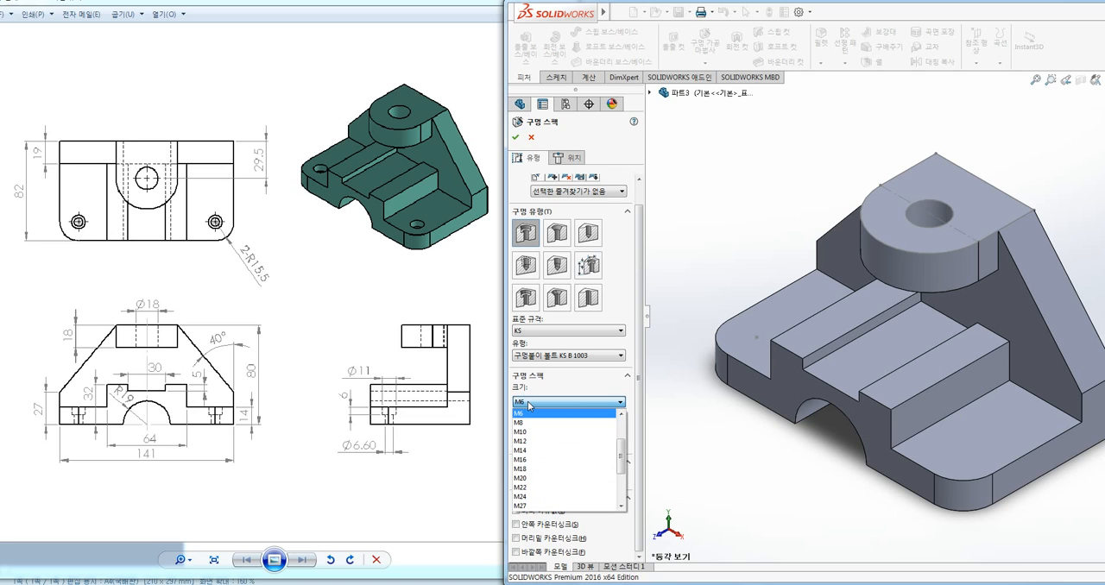
click(530, 404)
click(531, 403)
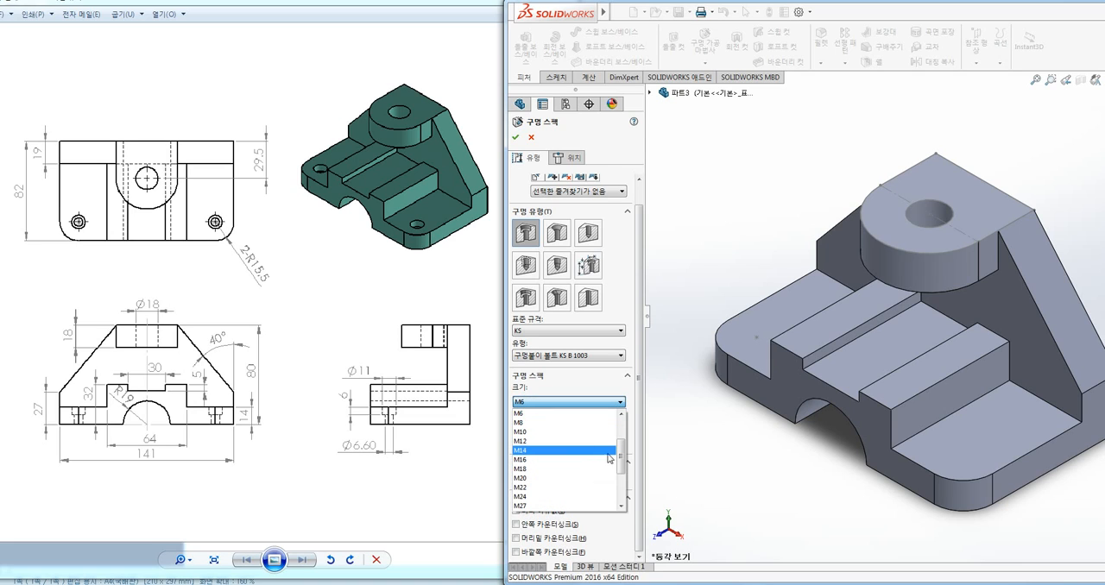
drag(621, 455, 621, 440)
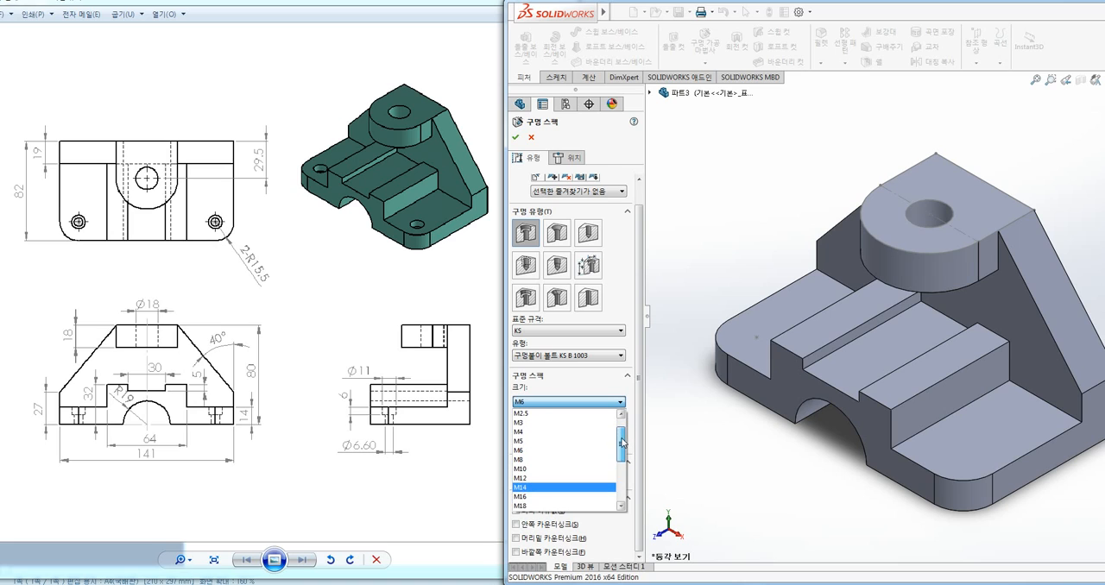
click(531, 432)
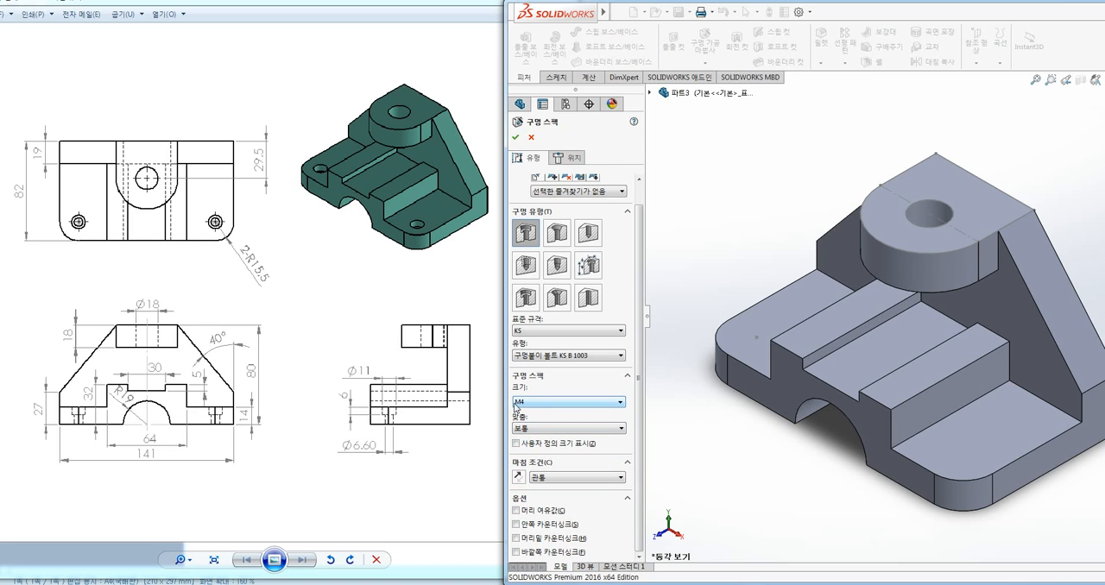
Show the custom sizing values for the counterbored hole
click(524, 444)
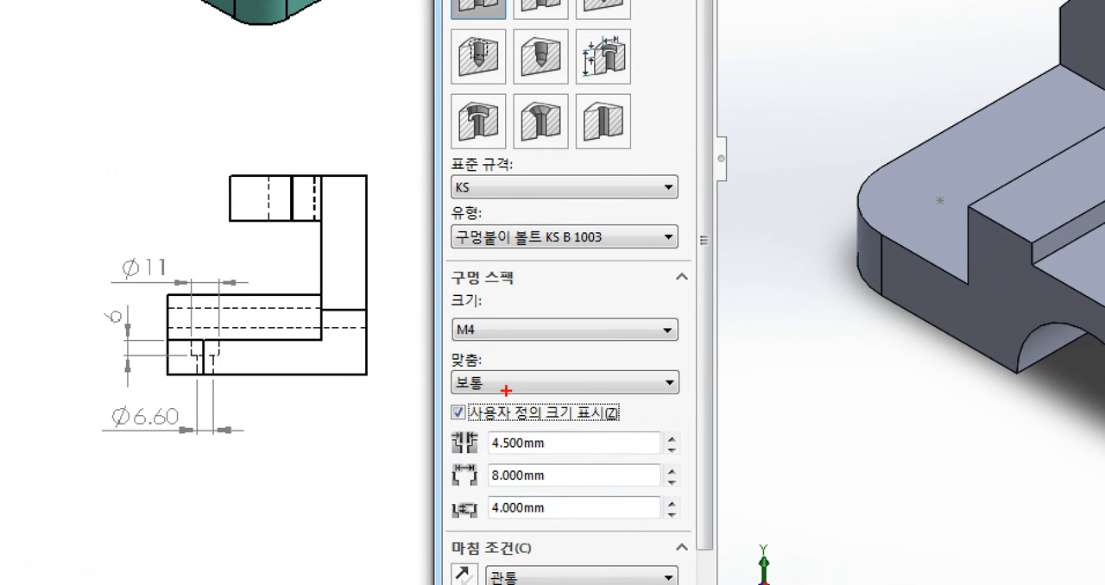
mouse_move(531, 411)
mouse_down()
mouse_move(515, 410)
mouse_move(530, 405)
mouse_up()
mouse_move(452, 405)
mouse_down()
mouse_move(460, 415)
mouse_move(470, 399)
mouse_move(579, 530)
mouse_move(671, 532)
mouse_up()
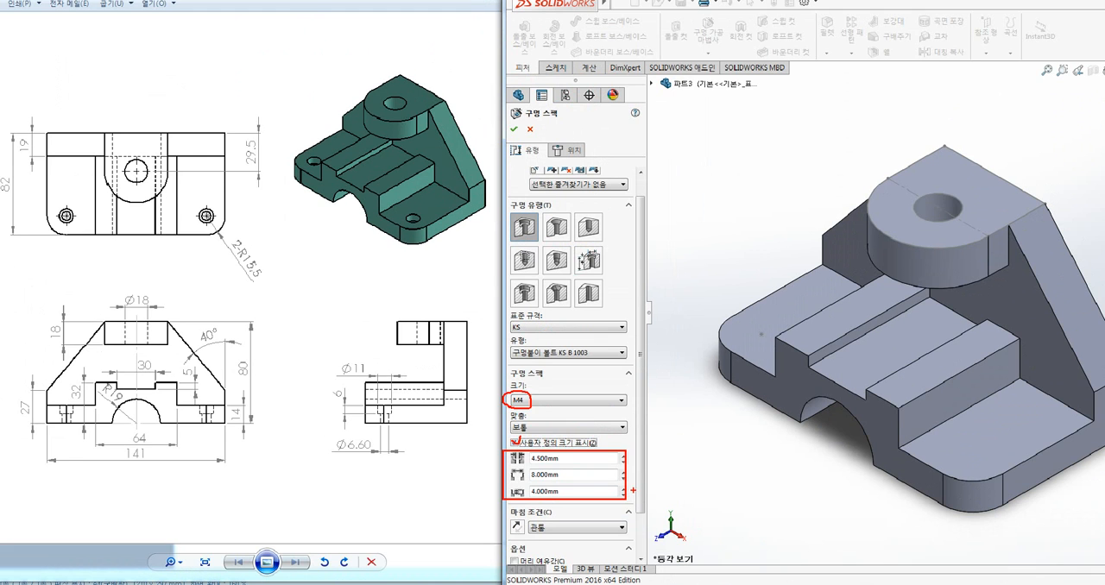
Try size M5 for the counterbored hole and review its custom sizing values
click(531, 401)
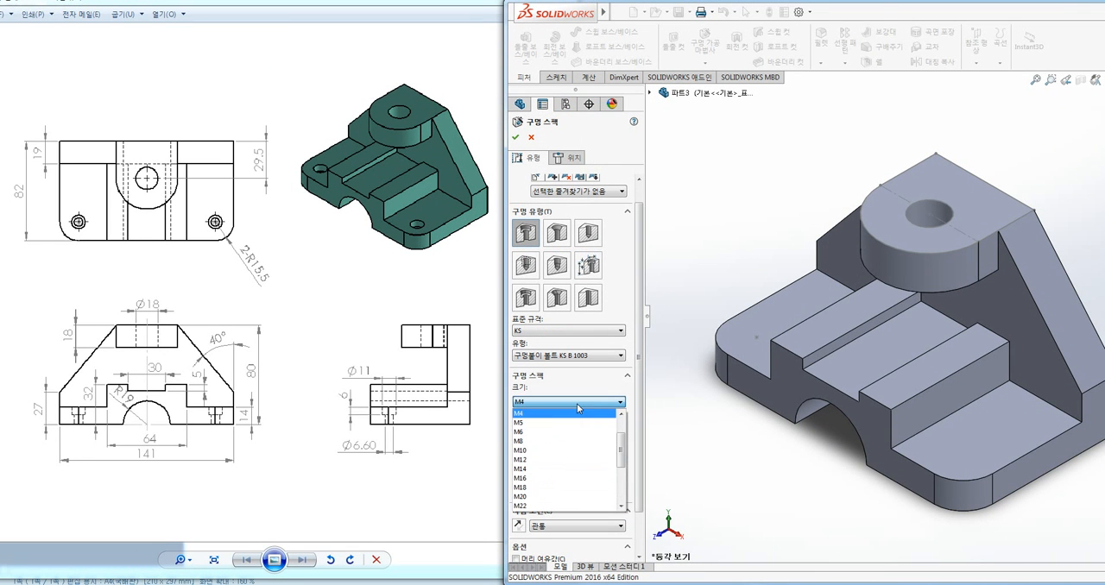
click(522, 424)
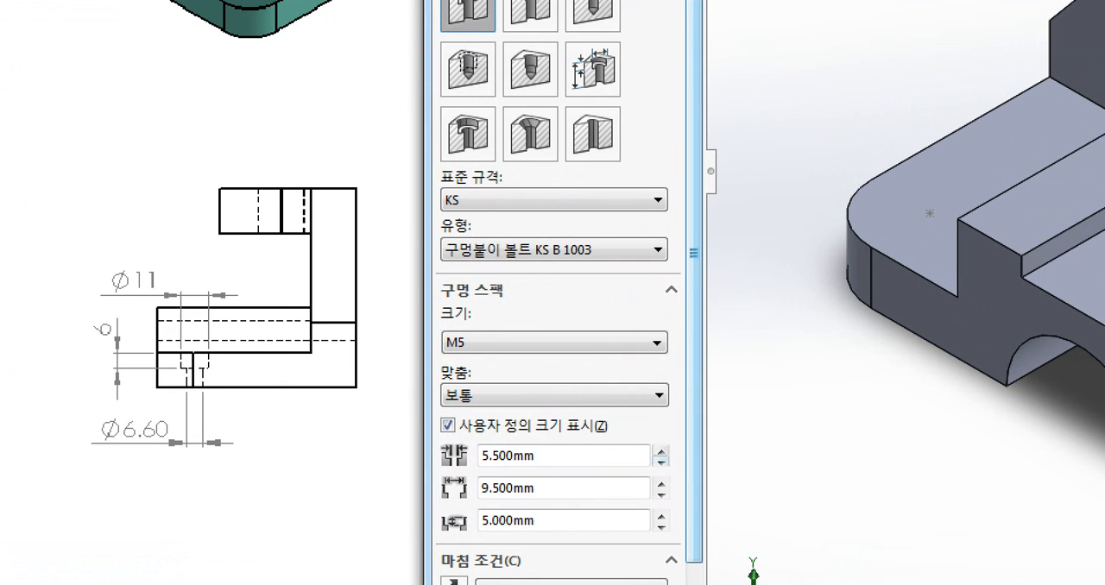
mouse_move(421, 434)
mouse_down()
mouse_move(446, 467)
mouse_move(636, 541)
mouse_move(684, 544)
mouse_up()
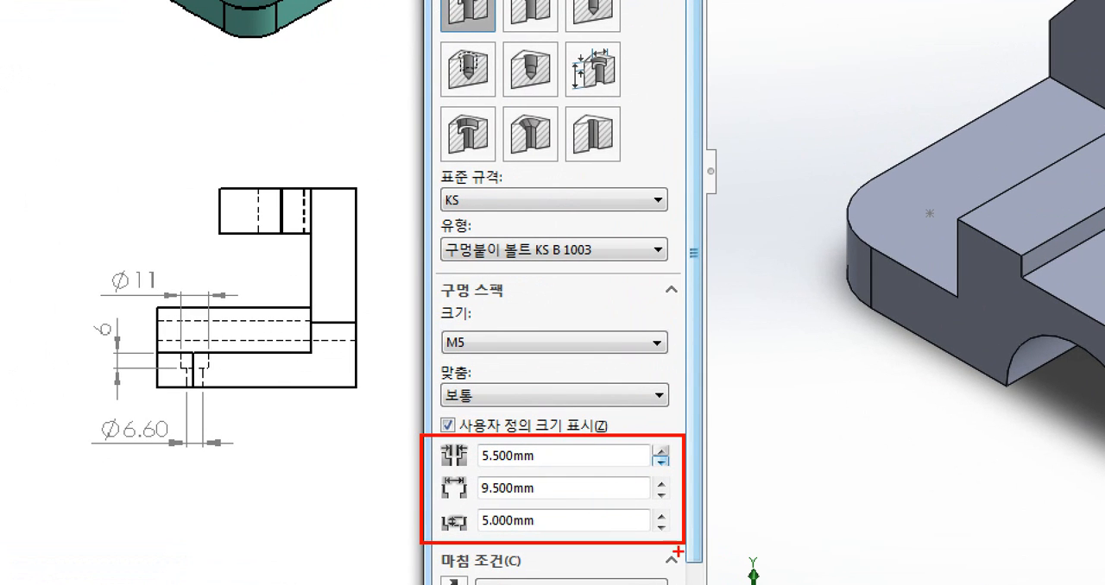
mouse_move(547, 456)
mouse_down()
mouse_move(570, 509)
mouse_move(541, 522)
mouse_up()
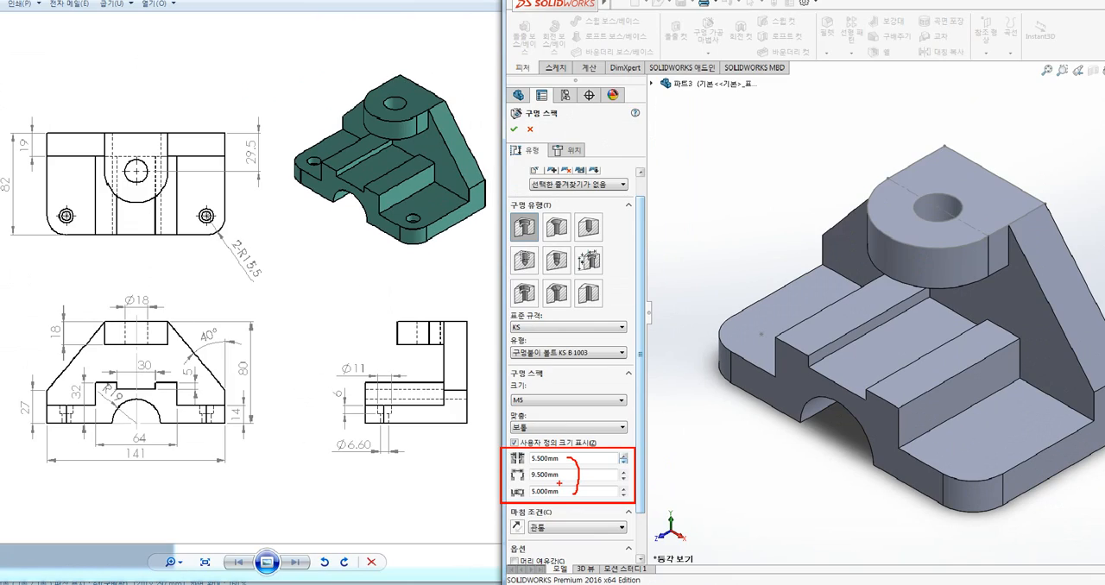
Set the counterbored hole's size to M6 to match the Ø6.60, Ø11 and 6 mm dimensions in the reference drawing
click(555, 402)
click(523, 434)
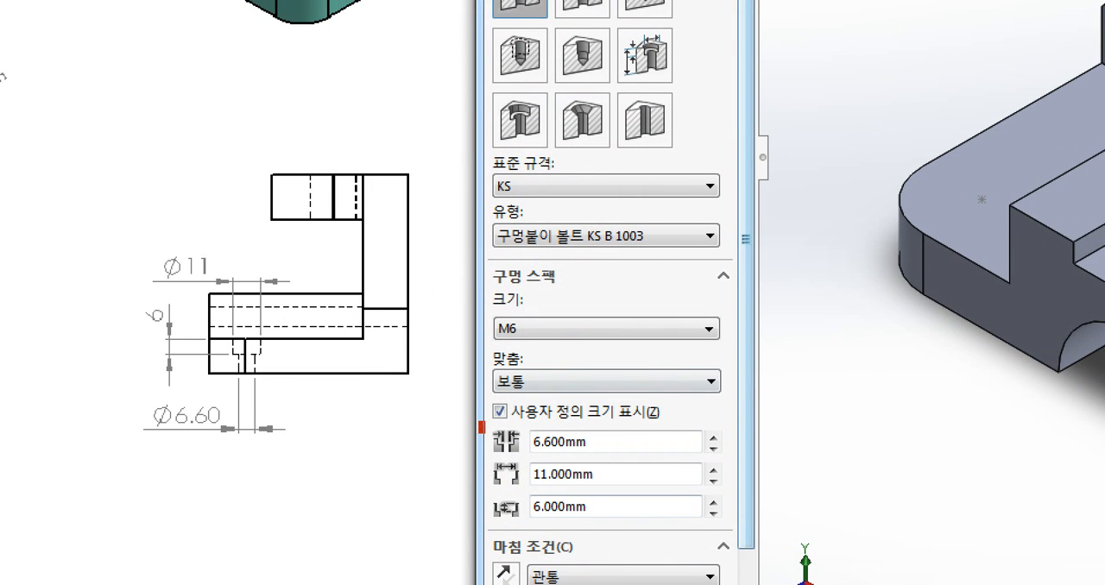
mouse_move(480, 423)
mouse_down()
mouse_move(645, 524)
mouse_move(731, 526)
mouse_up()
mouse_move(516, 317)
mouse_down()
mouse_move(485, 325)
mouse_move(535, 325)
mouse_up()
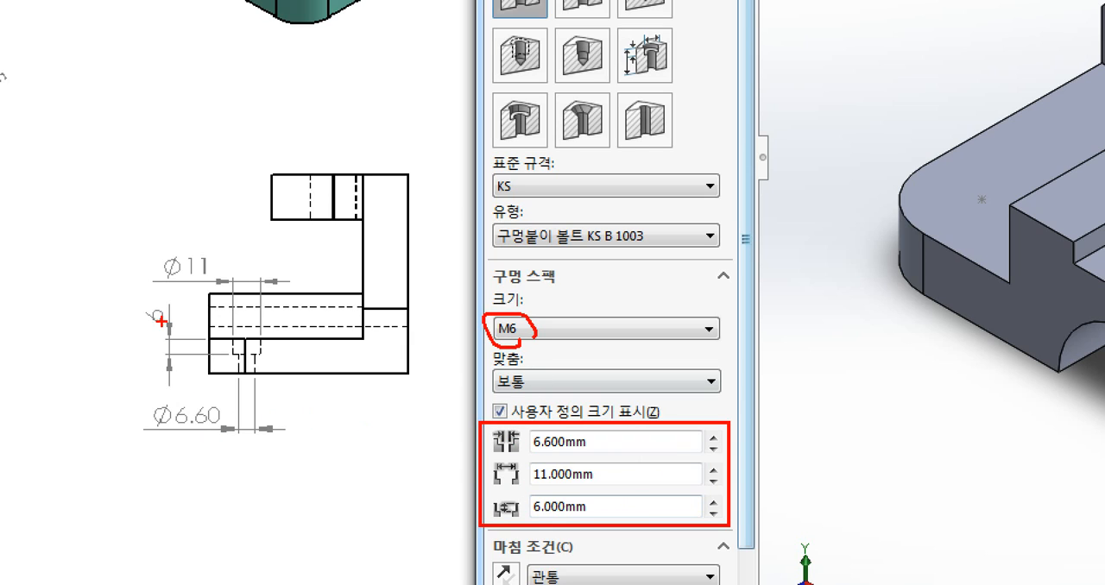
mouse_move(594, 528)
mouse_down()
mouse_move(576, 528)
mouse_move(559, 423)
mouse_move(570, 523)
mouse_up()
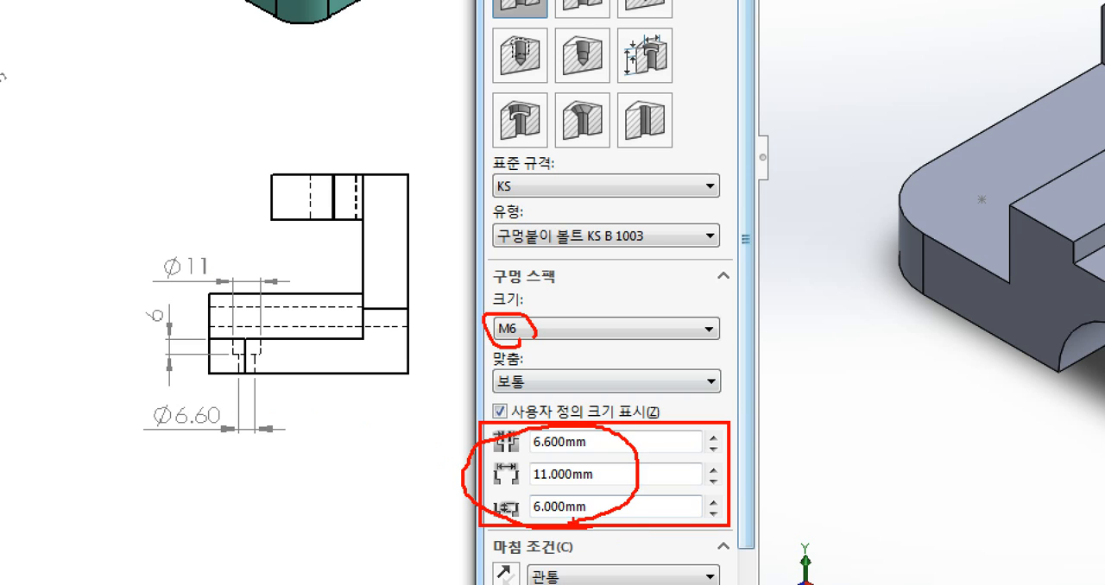
key(Escape)
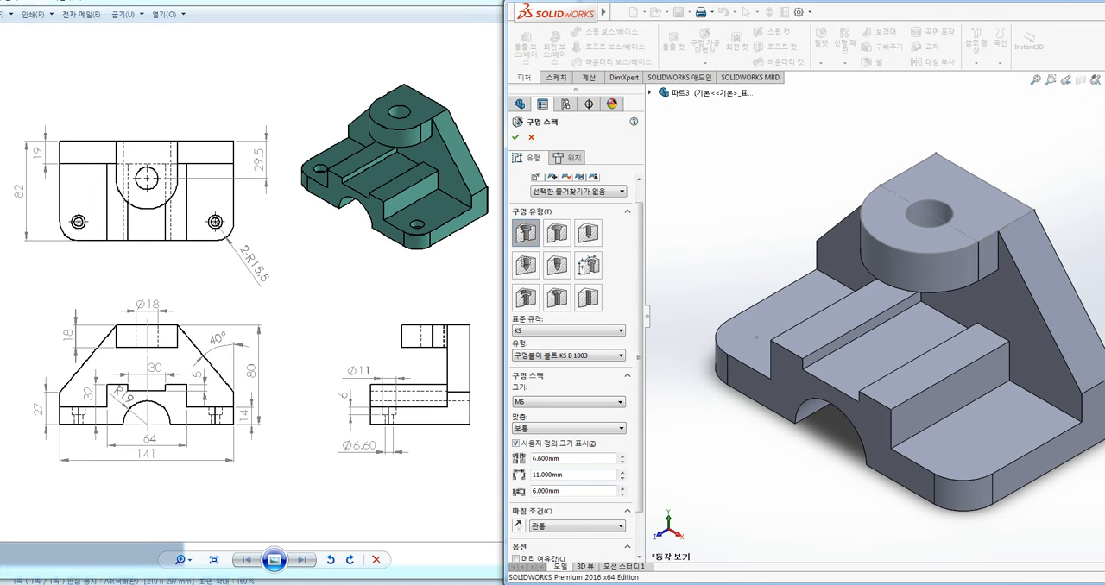
Check the hole's custom sizing values and its 관통 end condition against the counterbore in the drawing's side view
drag(566, 460, 530, 475)
click(561, 459)
click(543, 411)
click(545, 410)
scroll(637, 452, down, 2)
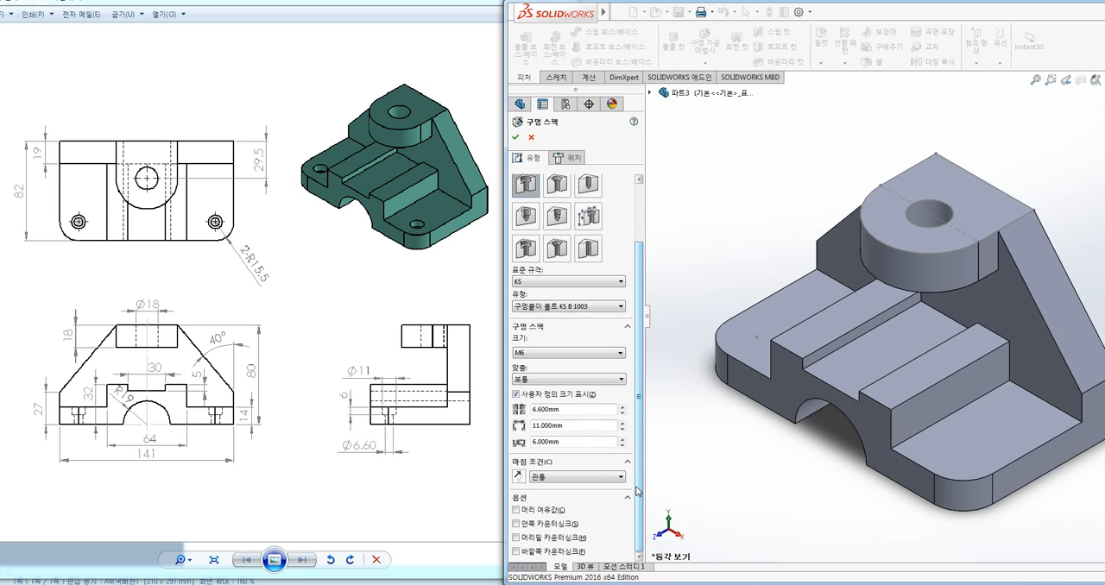
drag(381, 424, 407, 424)
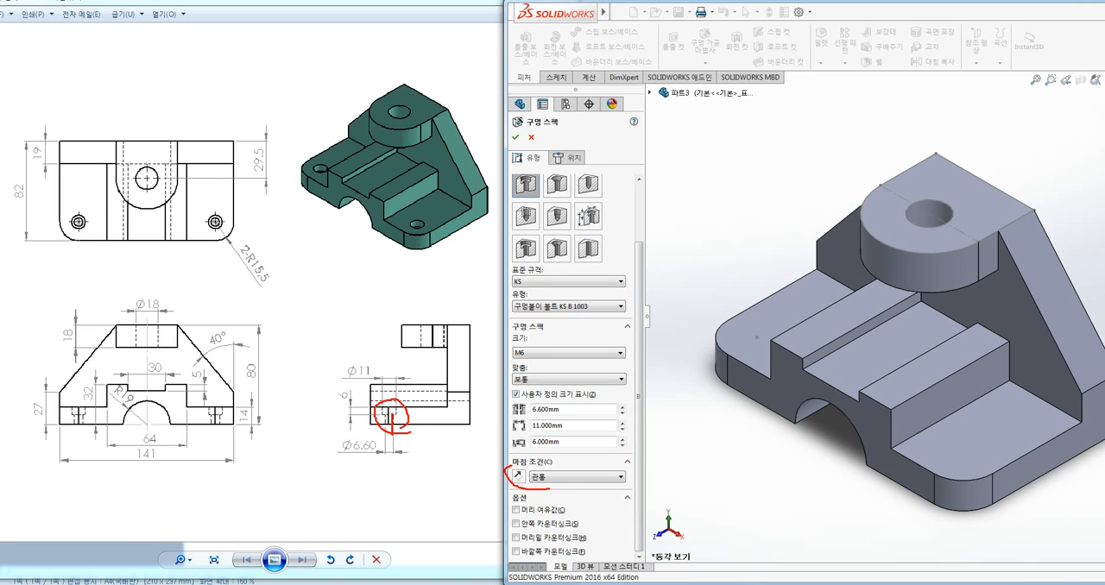
key(Escape)
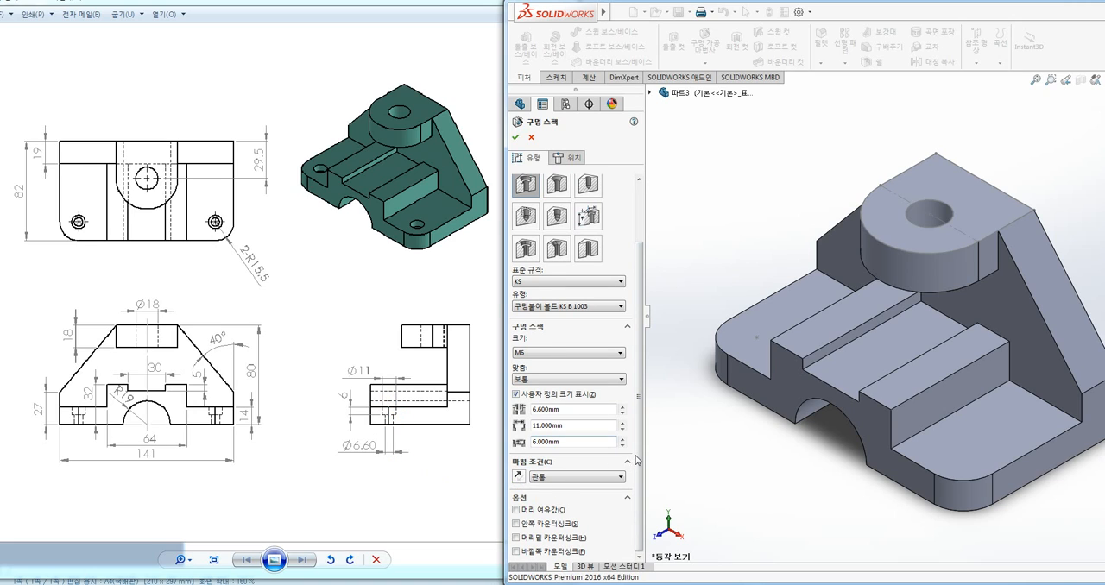
scroll(638, 467, up, 3)
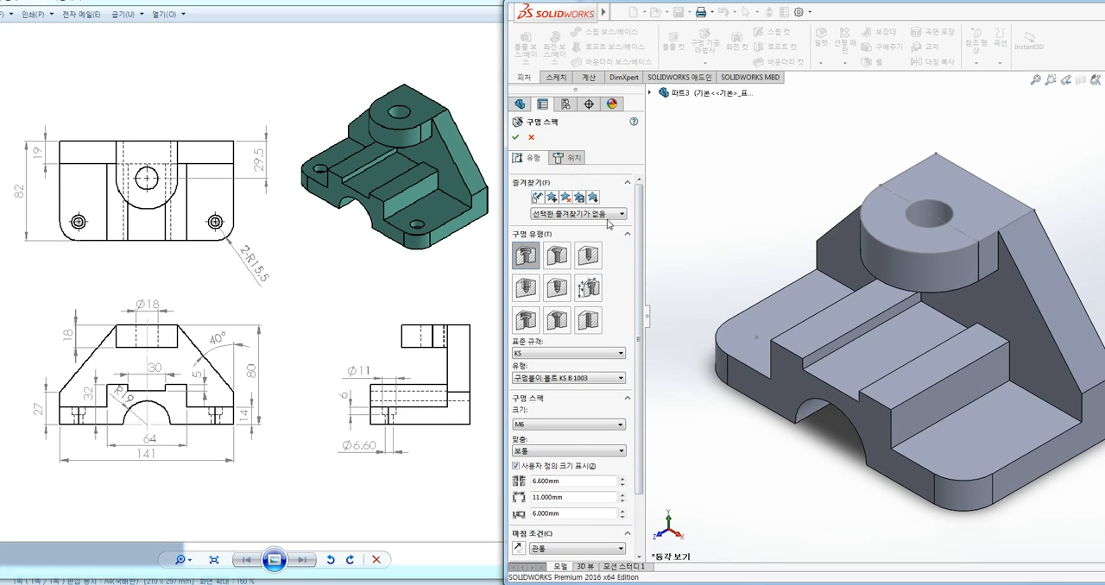
key(ctrl+2)
drag(591, 169, 571, 173)
key(Escape)
Position the M6 counterbored hole with a 3D sketch on the existing sketch point at the base's rounded corner and finish the hole
click(573, 159)
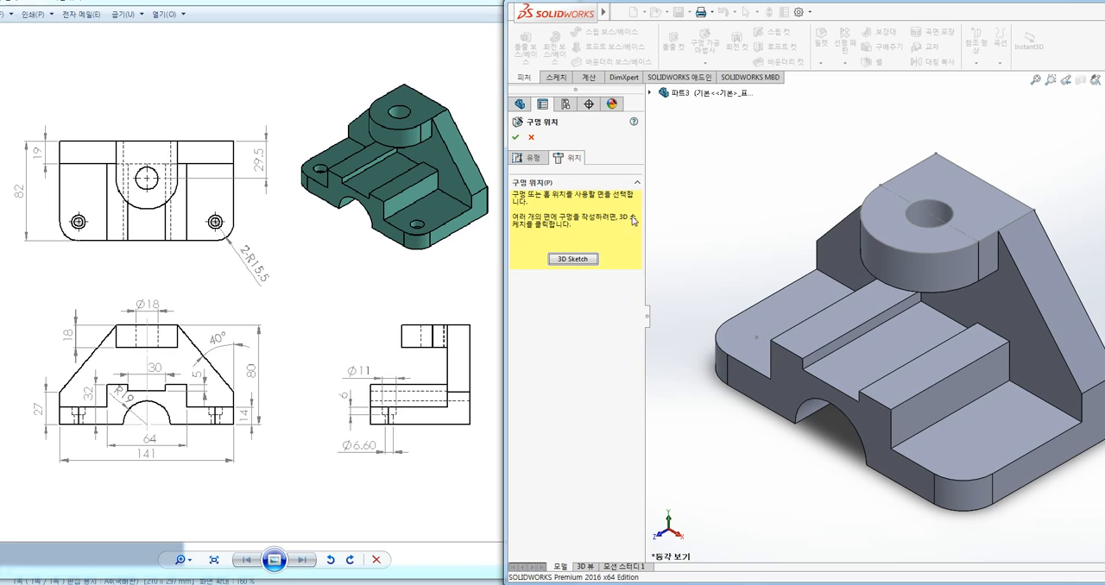
click(572, 259)
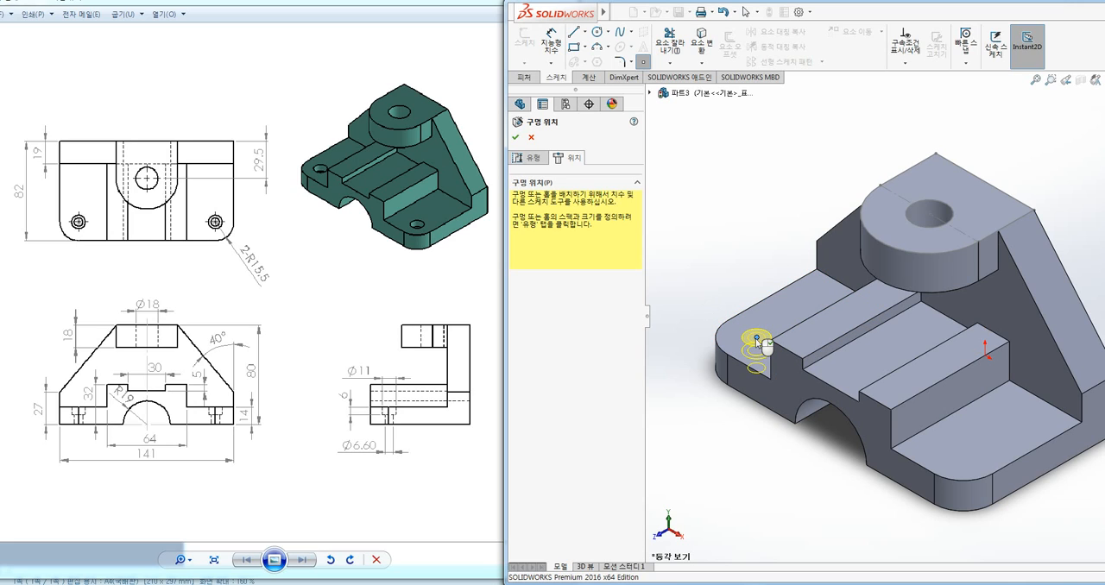
click(757, 339)
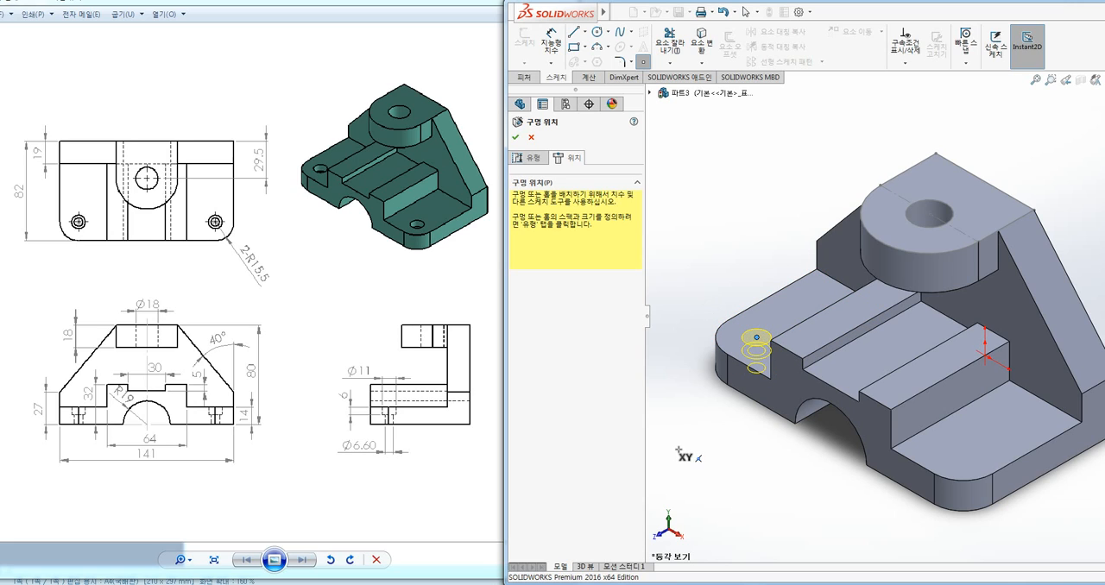
click(516, 136)
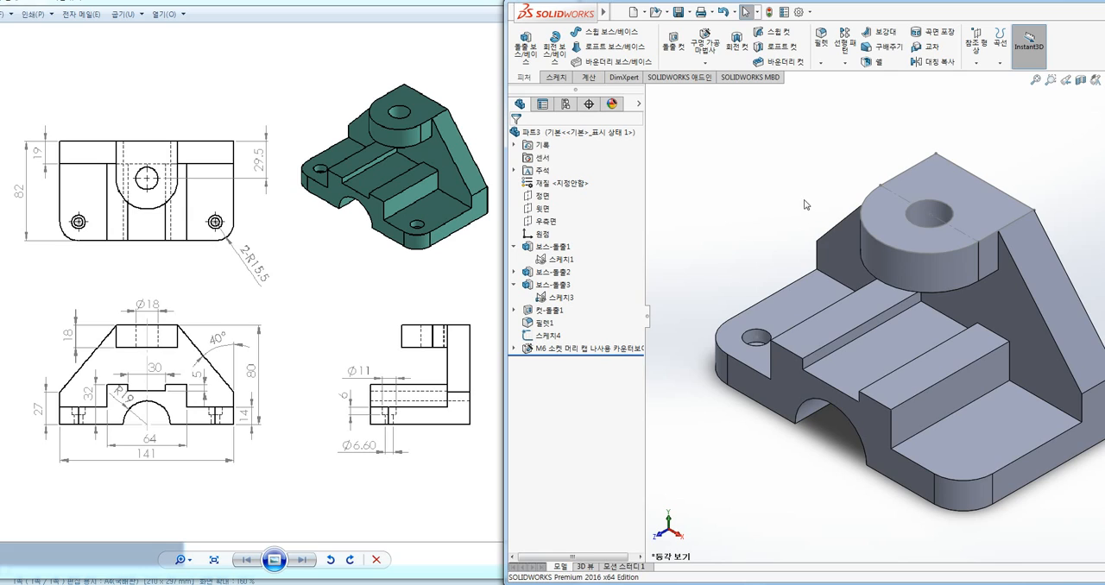
Start the Hole Wizard again for another counterbored hole in the base
ctrl+middle_drag(805, 204, 768, 188)
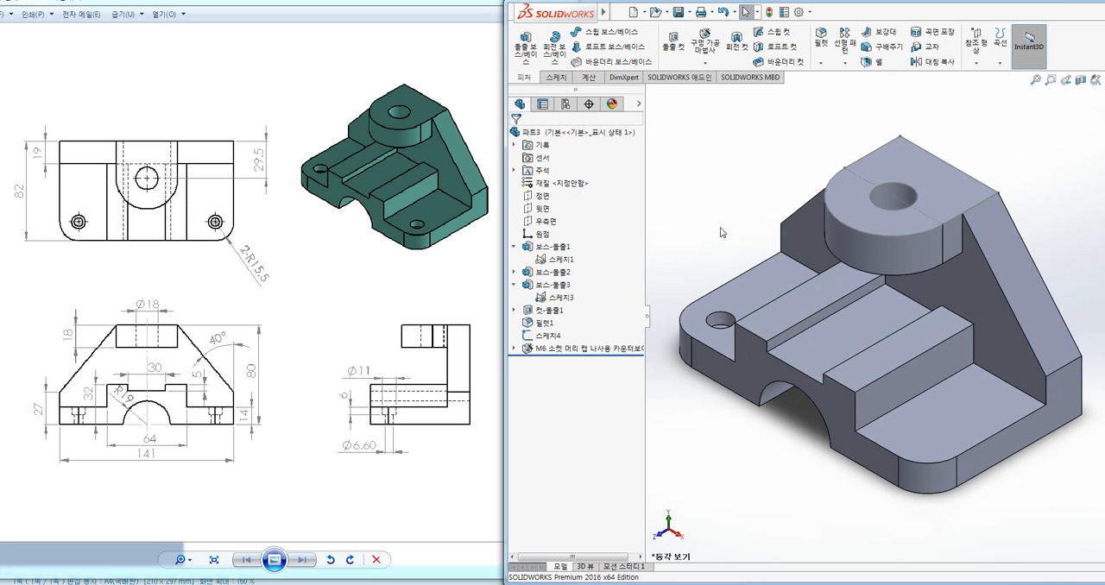
ctrl+middle_drag(702, 243, 705, 208)
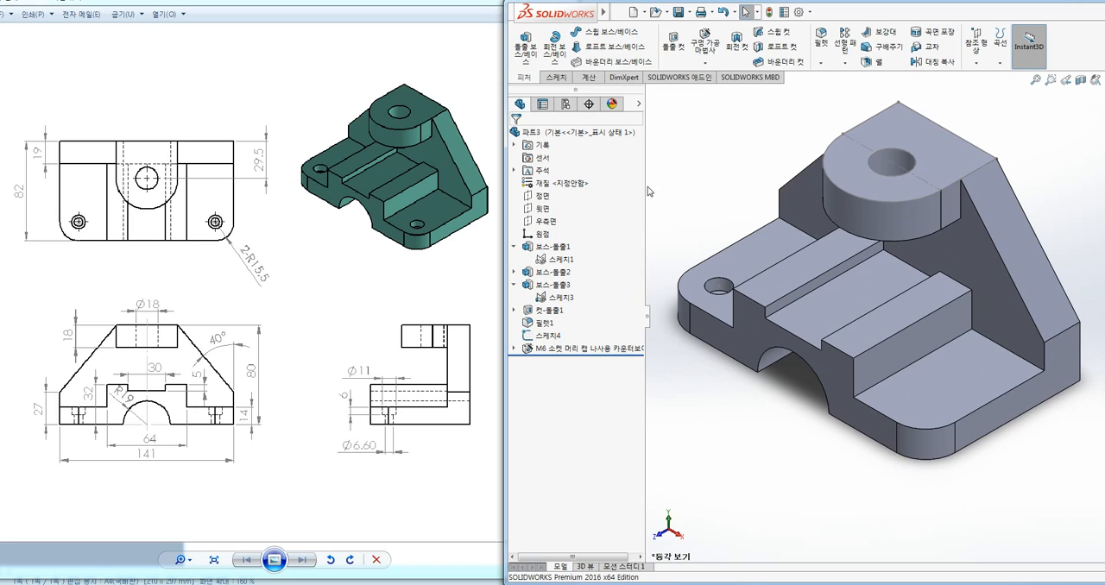
drag(644, 186, 601, 190)
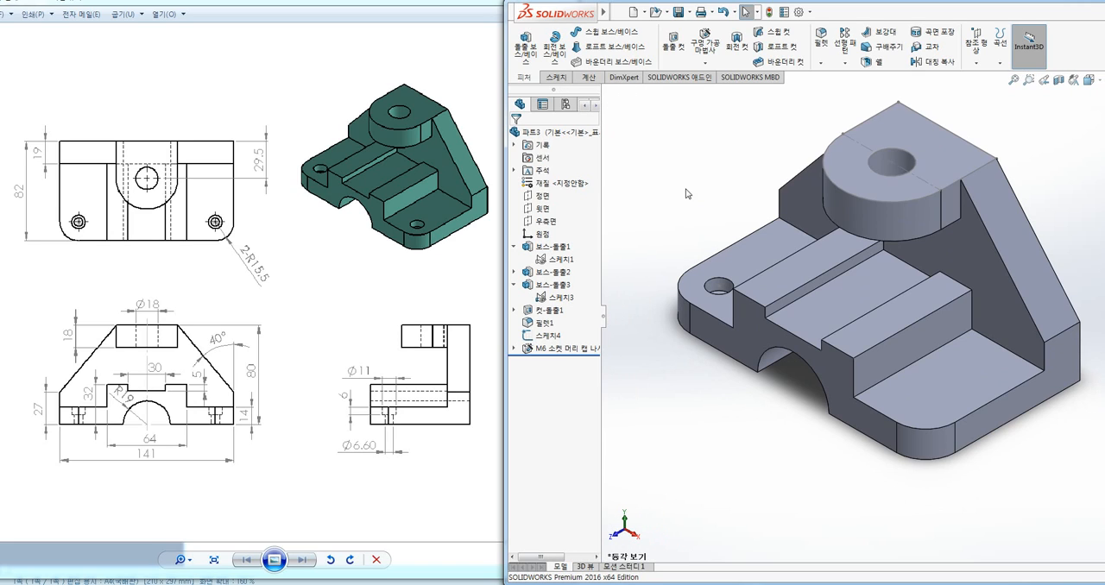
ctrl+middle_drag(686, 194, 666, 171)
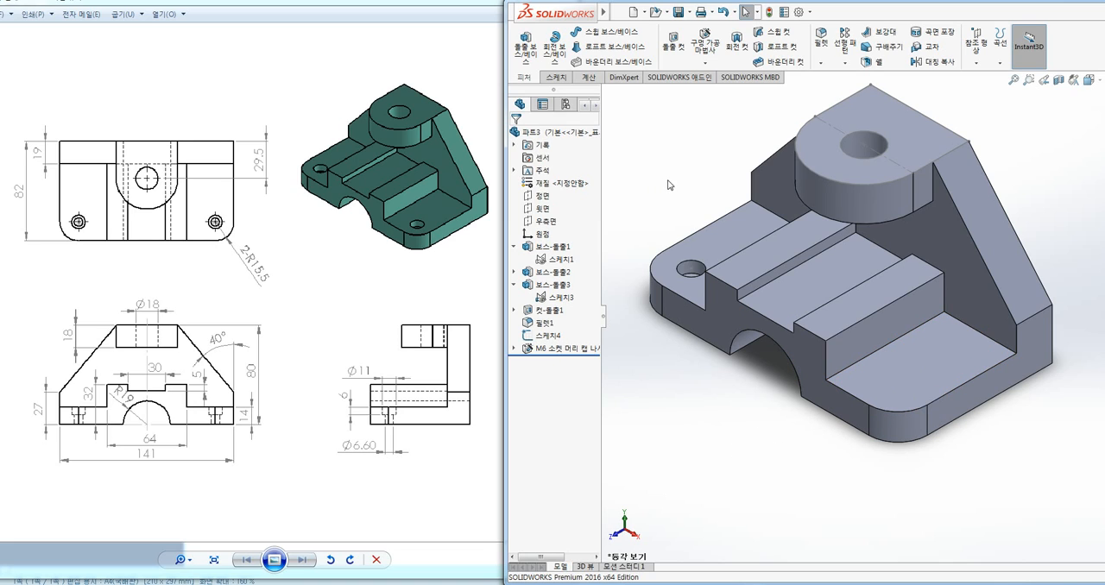
click(710, 48)
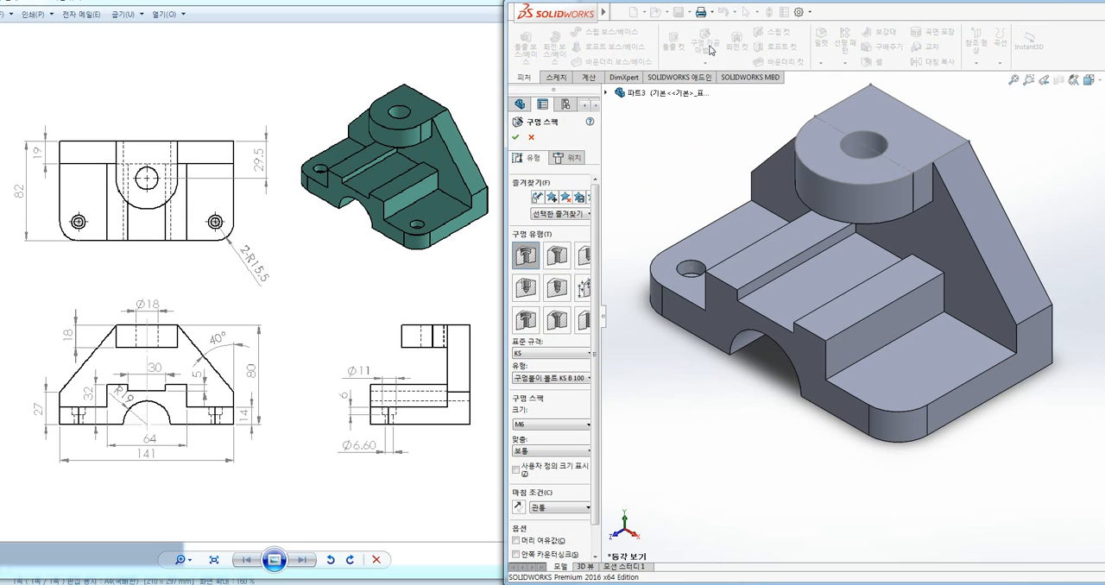
drag(639, 219, 640, 219)
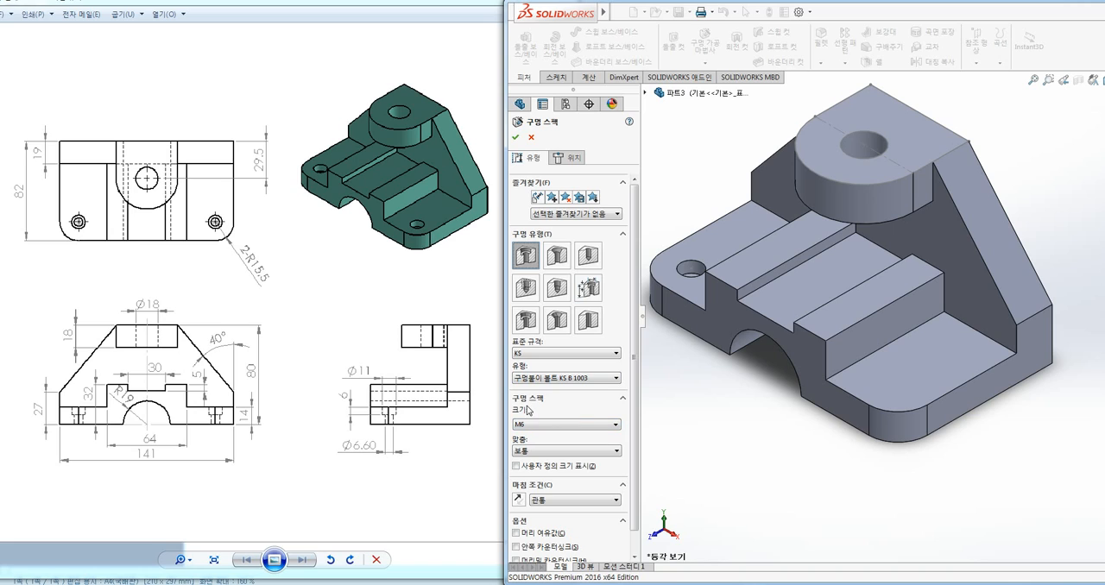
Show the custom sizing values for the new KS M6 counterbored hole
scroll(636, 434, down, 1)
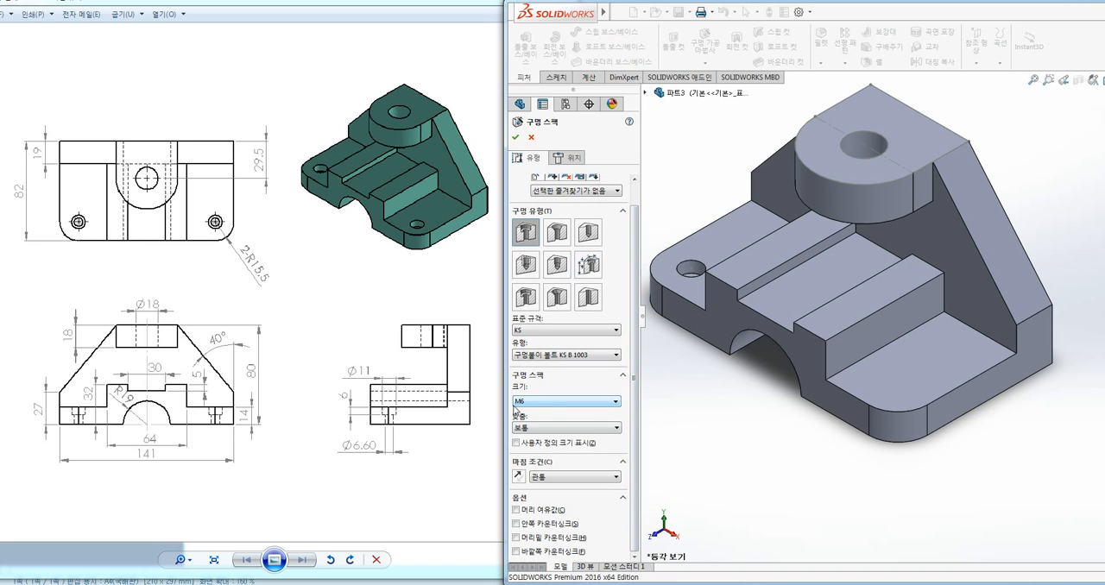
mouse_move(404, 471)
mouse_down()
mouse_move(286, 450)
mouse_move(434, 481)
mouse_up()
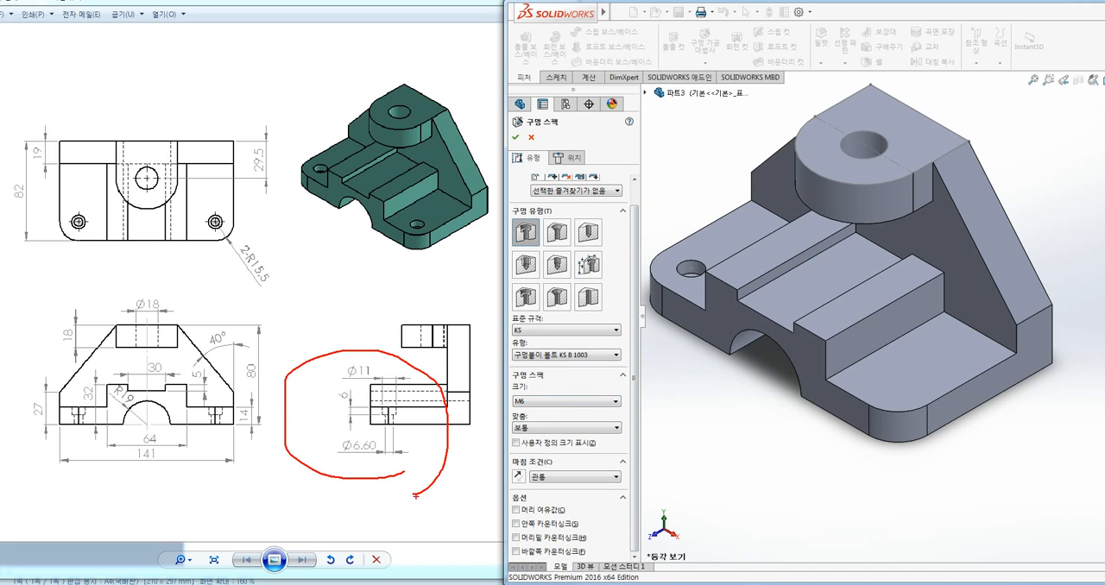
drag(544, 407, 522, 418)
key(Escape)
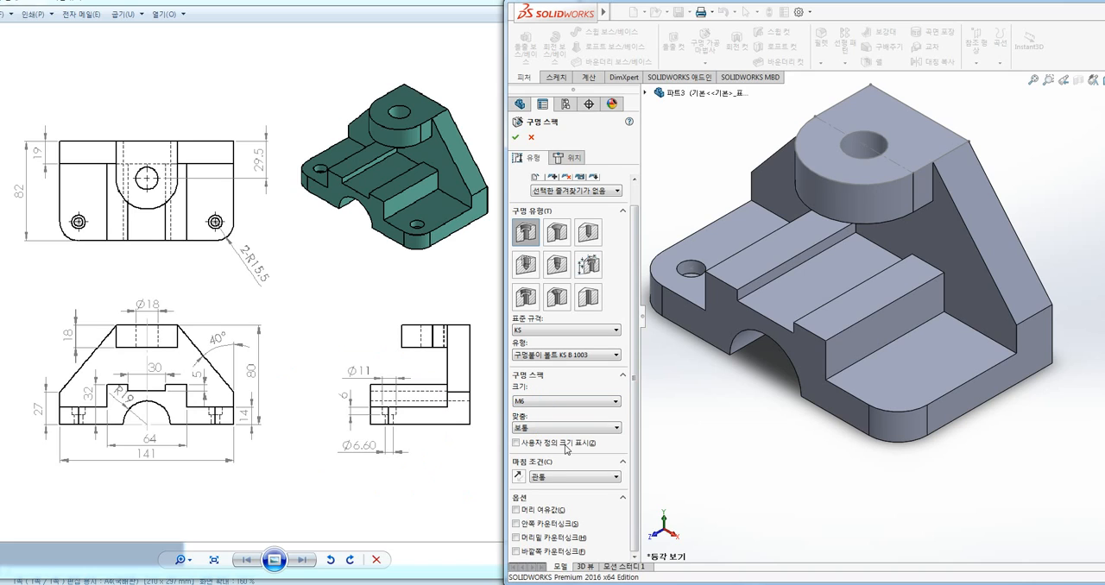
click(533, 443)
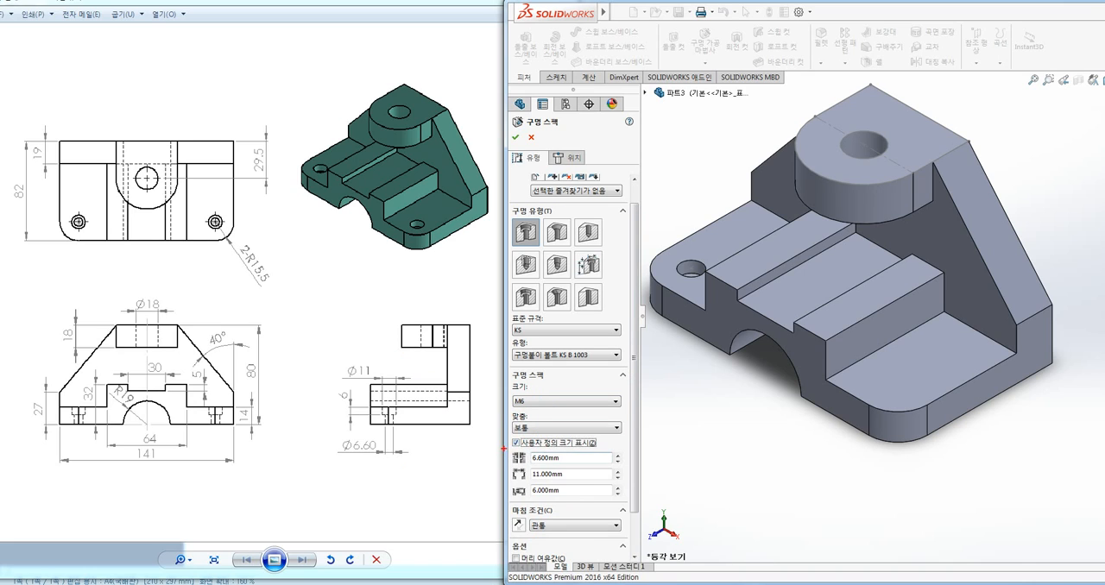
Compare the new hole's custom sizing values and 관통 end condition with the counterbore dimensions in the drawing's side view
drag(505, 449, 585, 508)
mouse_move(412, 449)
mouse_down()
mouse_move(341, 468)
mouse_move(404, 354)
mouse_move(410, 454)
mouse_up()
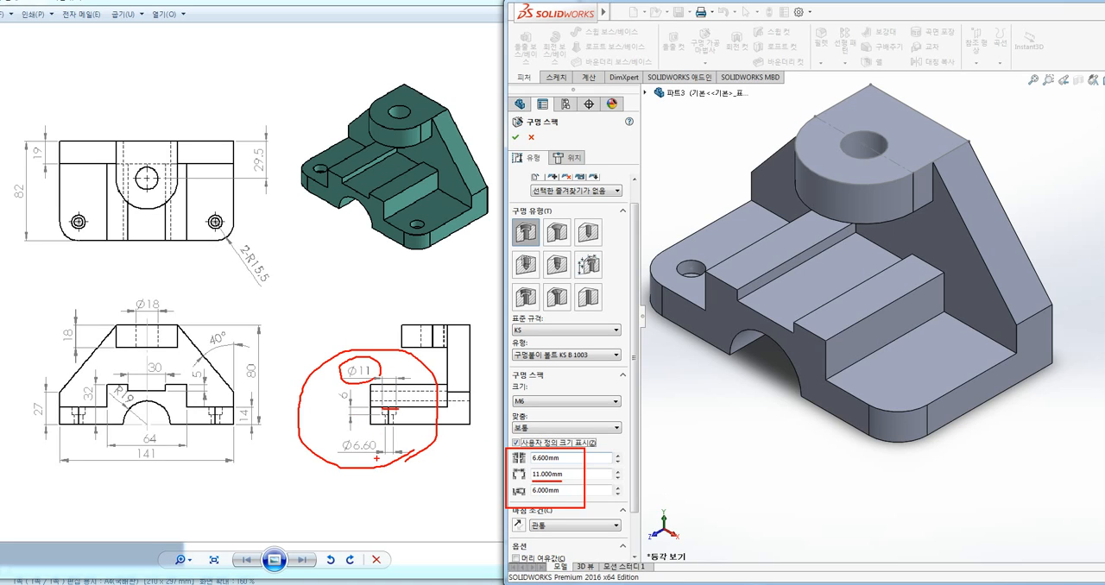
mouse_move(376, 458)
mouse_down()
mouse_move(342, 459)
mouse_move(385, 447)
mouse_up()
drag(573, 451, 536, 466)
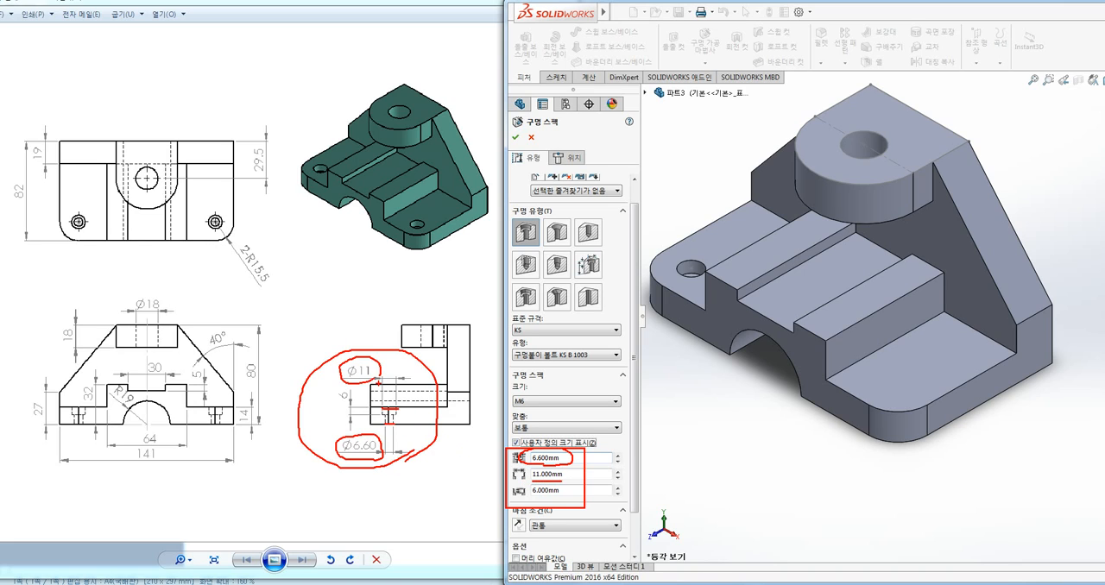
drag(336, 365, 377, 388)
drag(348, 421, 350, 394)
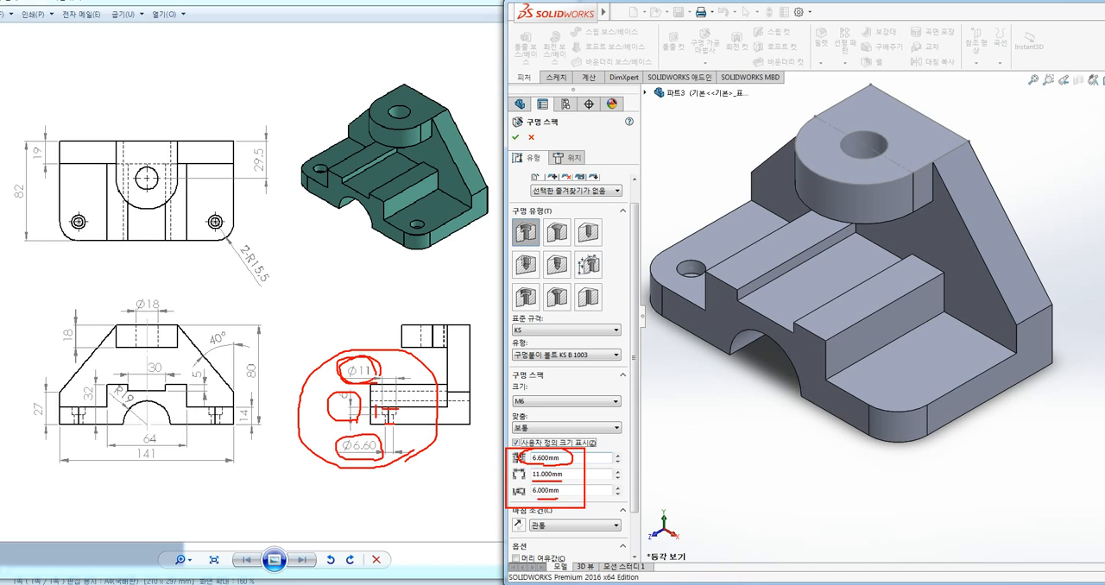
drag(537, 500, 560, 486)
key(Escape)
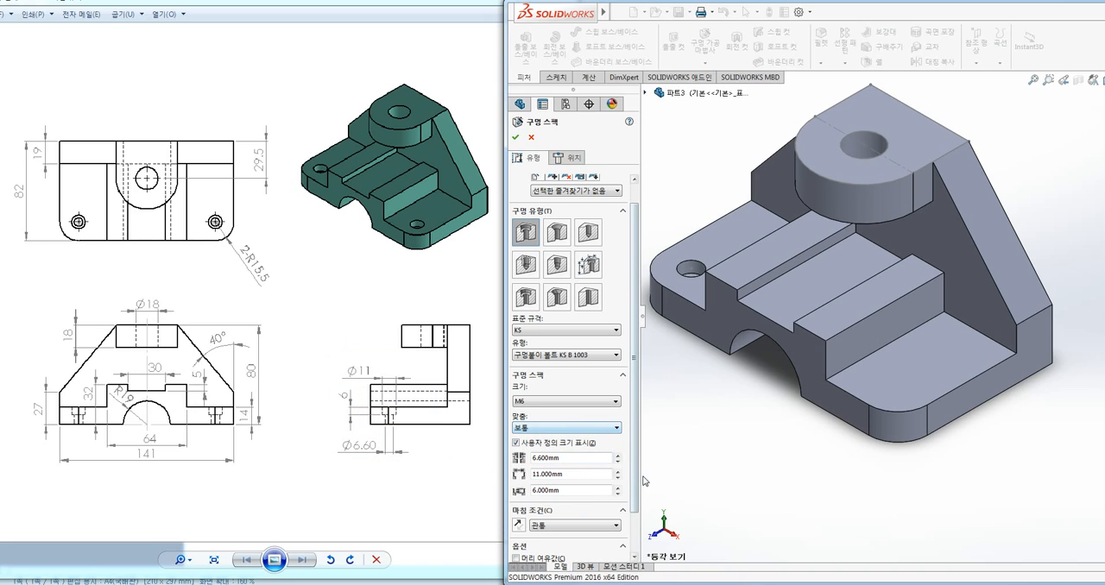
mouse_move(635, 480)
mouse_down()
mouse_move(636, 507)
mouse_move(499, 481)
mouse_move(559, 504)
mouse_up()
key(ctrl+2)
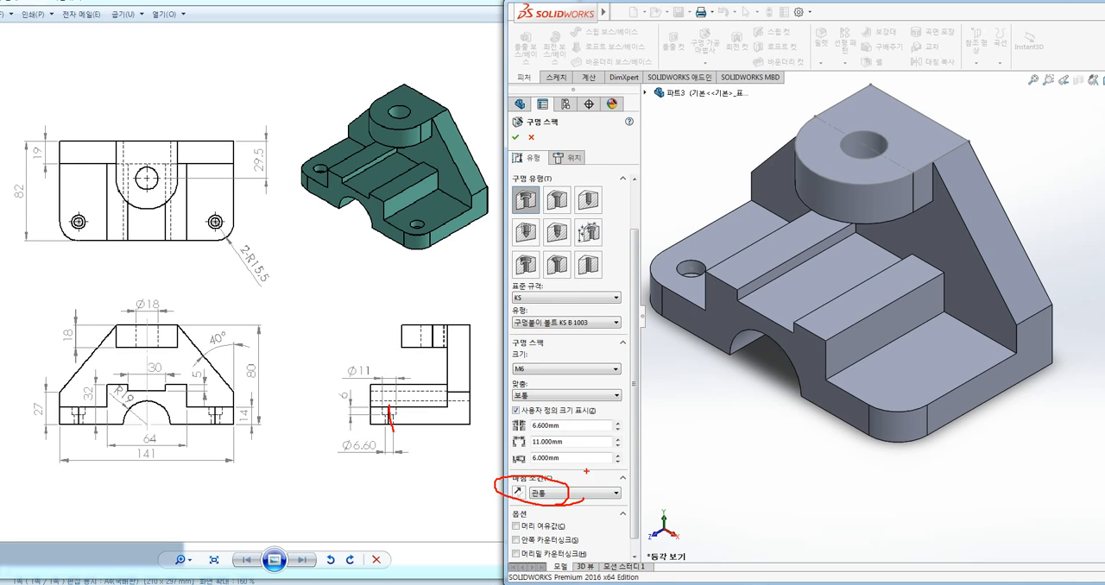
key(Escape)
Select the base's flat step face as the hole plane and place an M6 counterbored hole point near its rounded corner
click(575, 159)
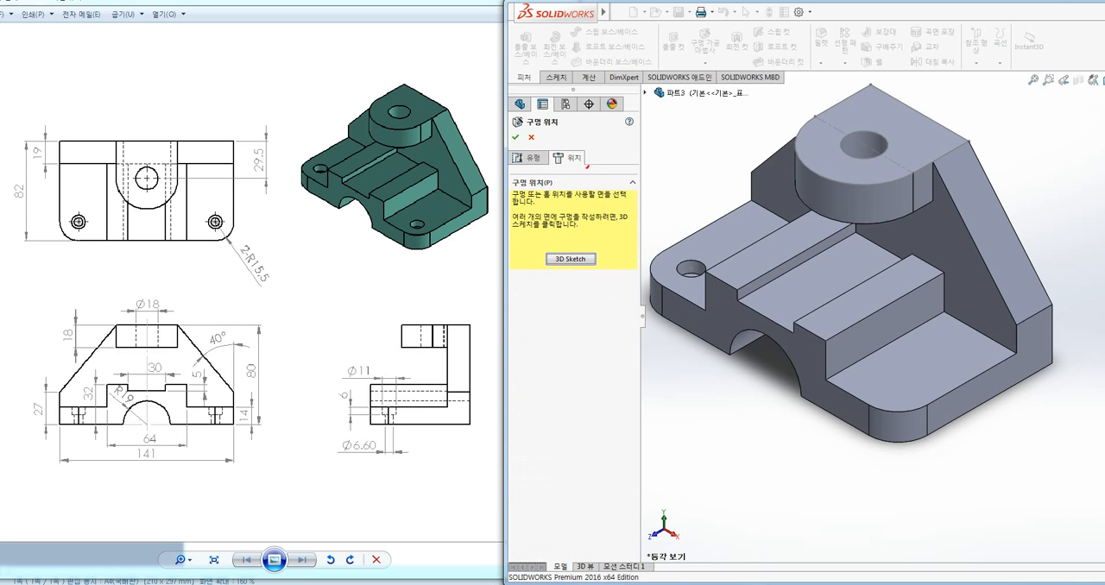
drag(587, 166, 557, 146)
key(Escape)
ctrl+middle_drag(824, 450, 781, 444)
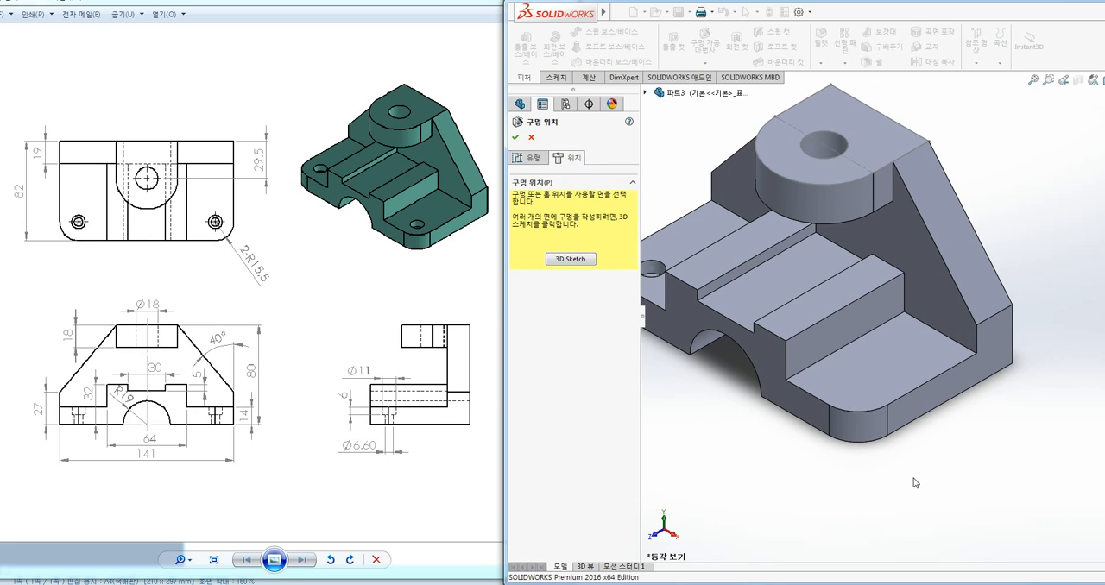
click(854, 386)
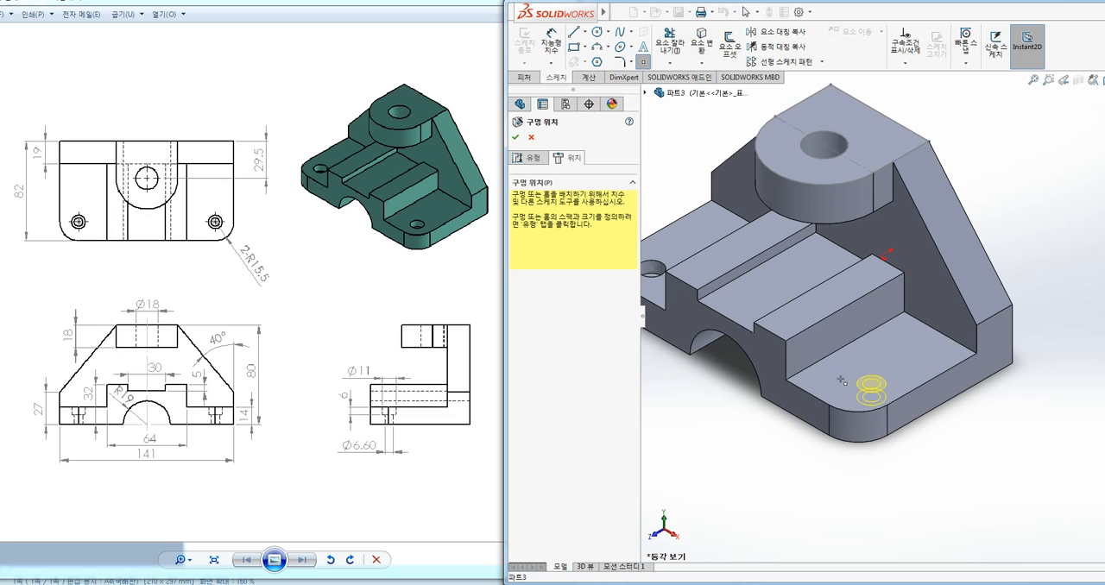
mouse_move(876, 379)
mouse_down()
mouse_move(880, 366)
mouse_move(862, 380)
mouse_up()
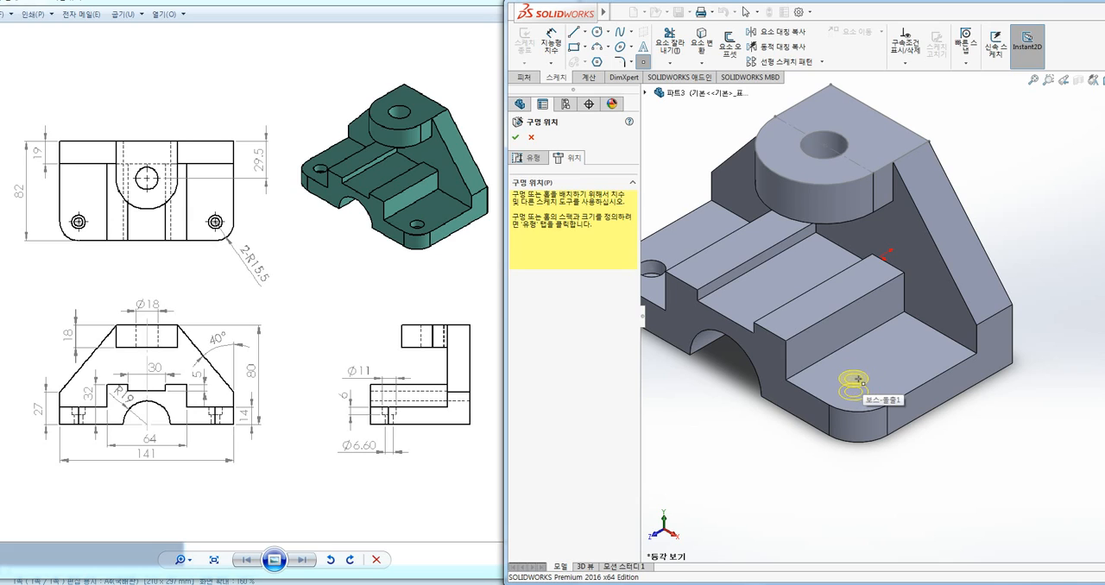
scroll(863, 380, down, 2)
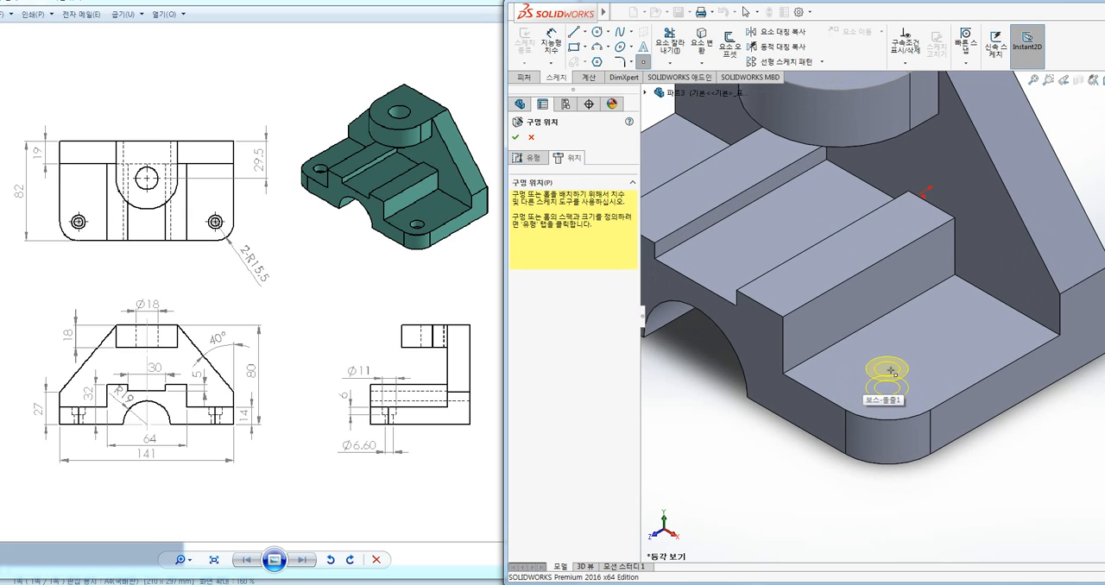
click(886, 369)
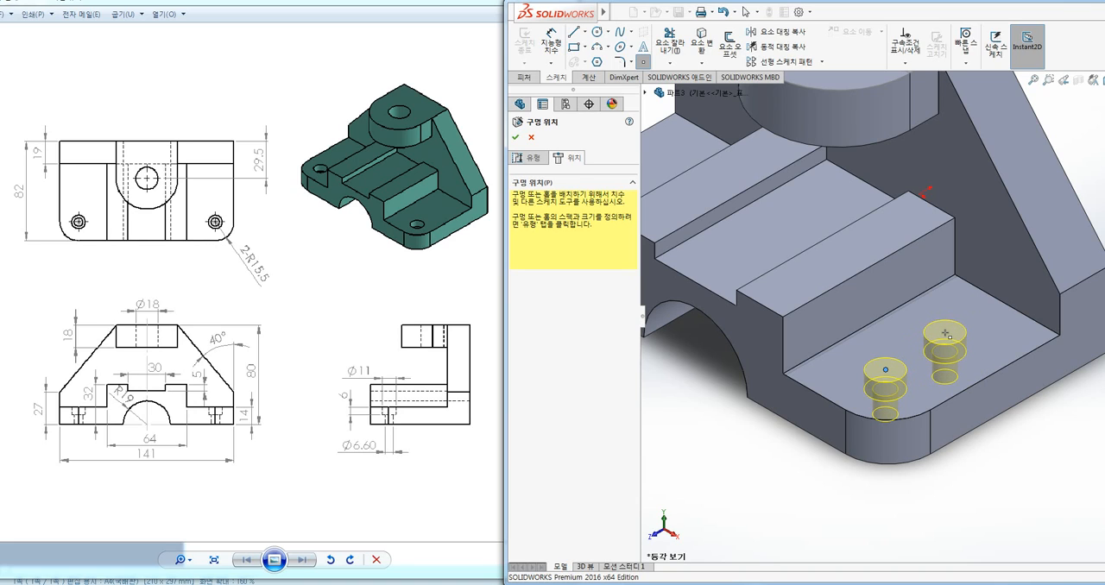
Make the hole point concentric with the base's rounded corner edge, finish the hole, and undo it
key(Escape)
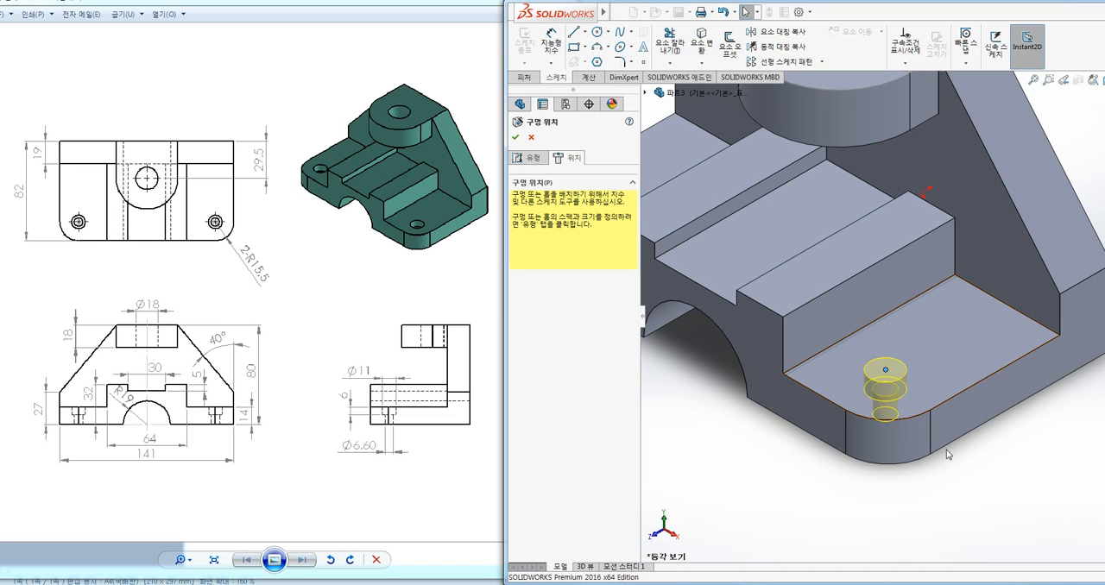
ctrl+click(914, 421)
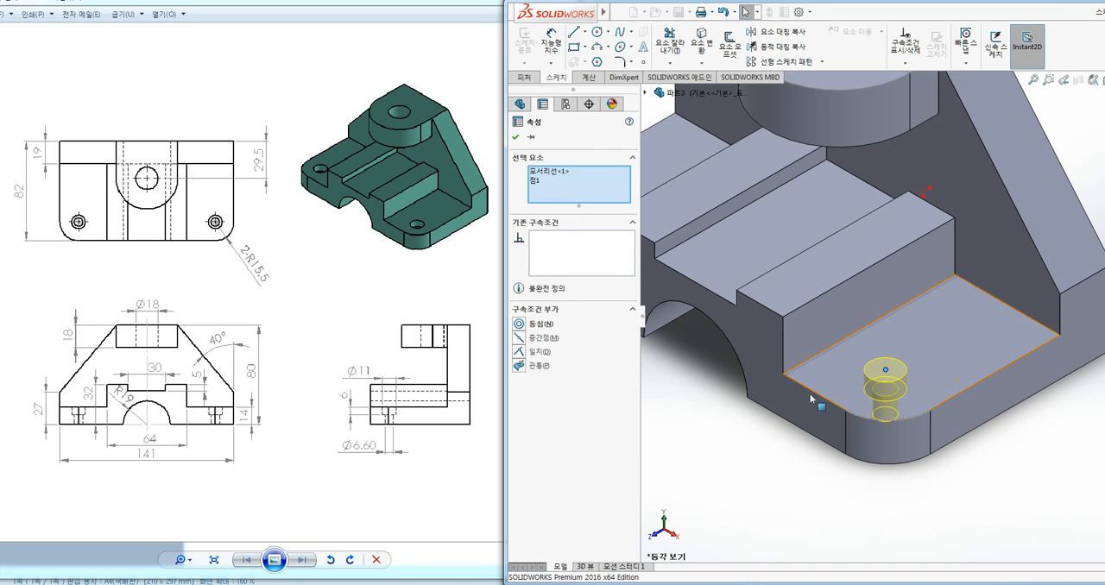
click(519, 325)
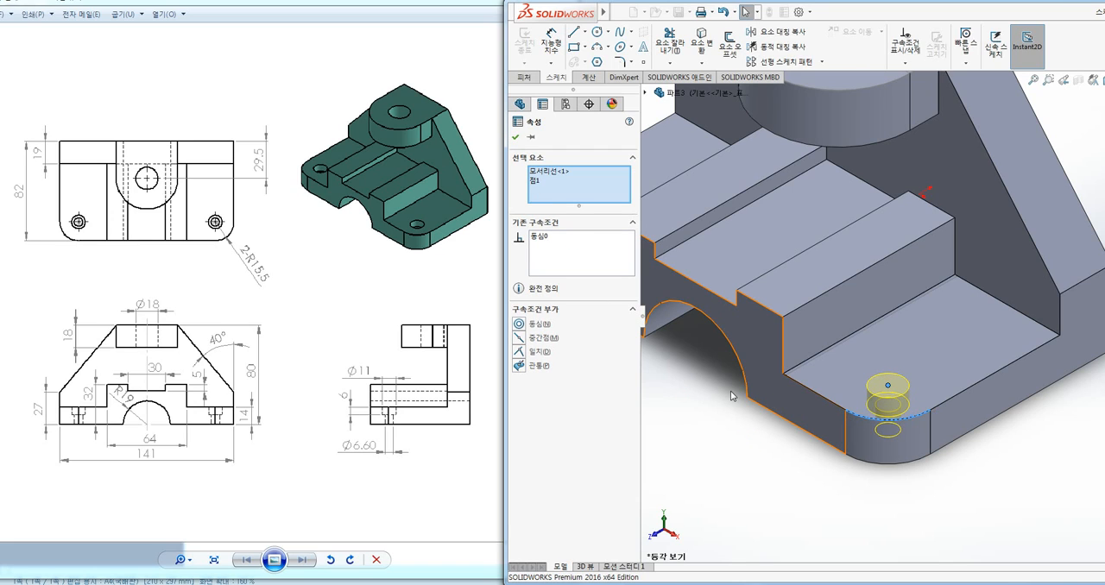
key(Escape)
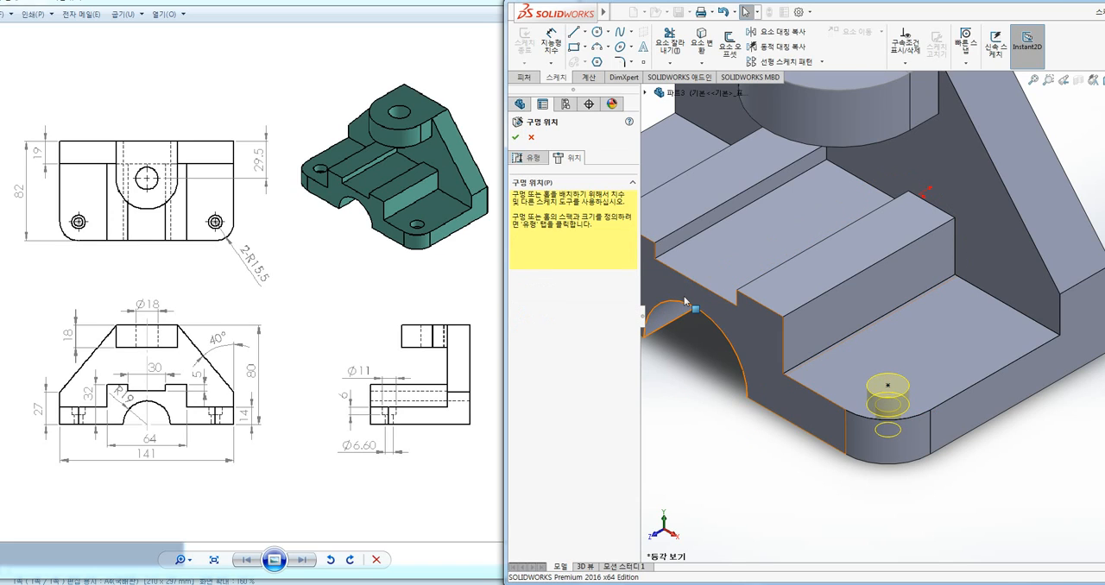
click(516, 137)
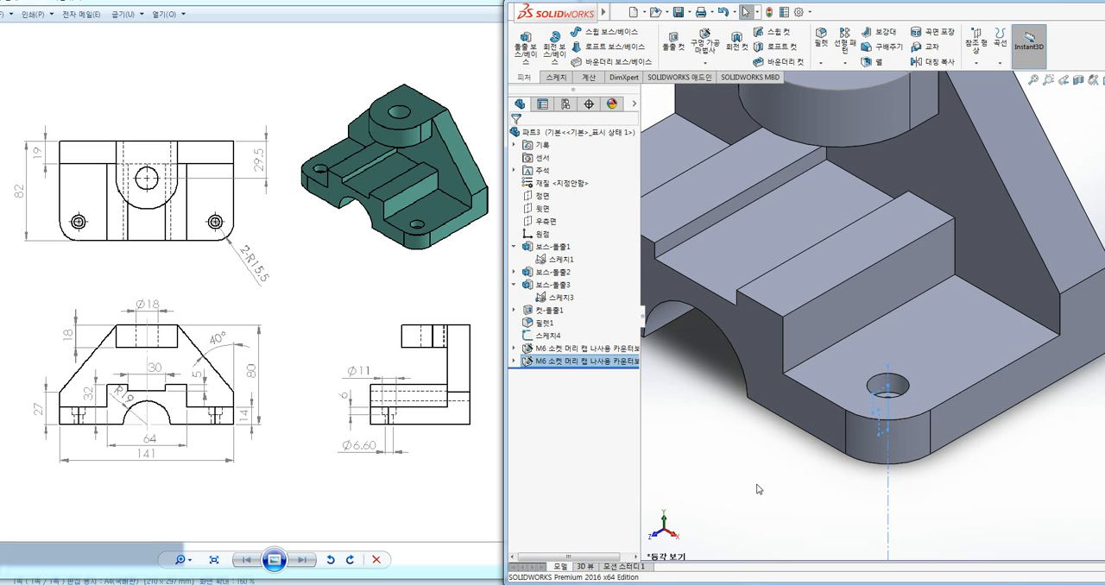
key(ctrl+z)
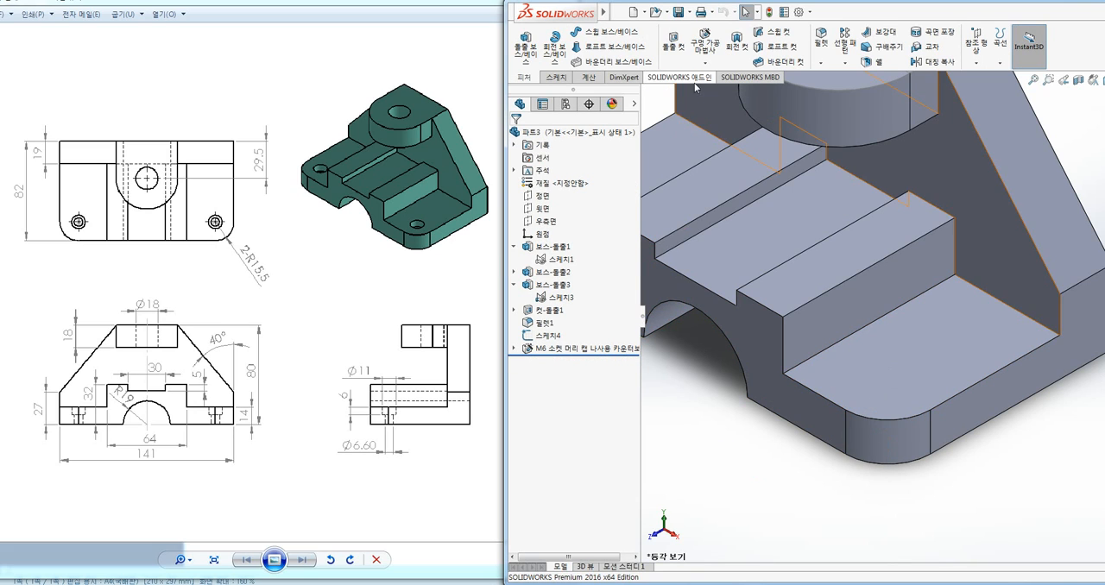
Restart the Hole Wizard, show the M6 custom sizing values, and place the hole point on the step face by the rounded corner
click(704, 42)
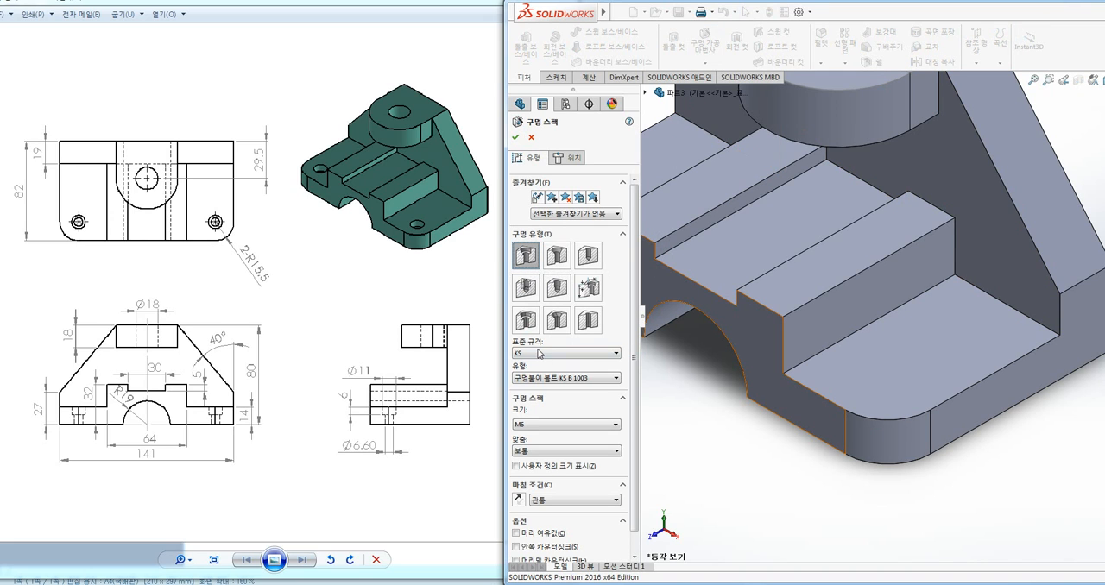
click(545, 467)
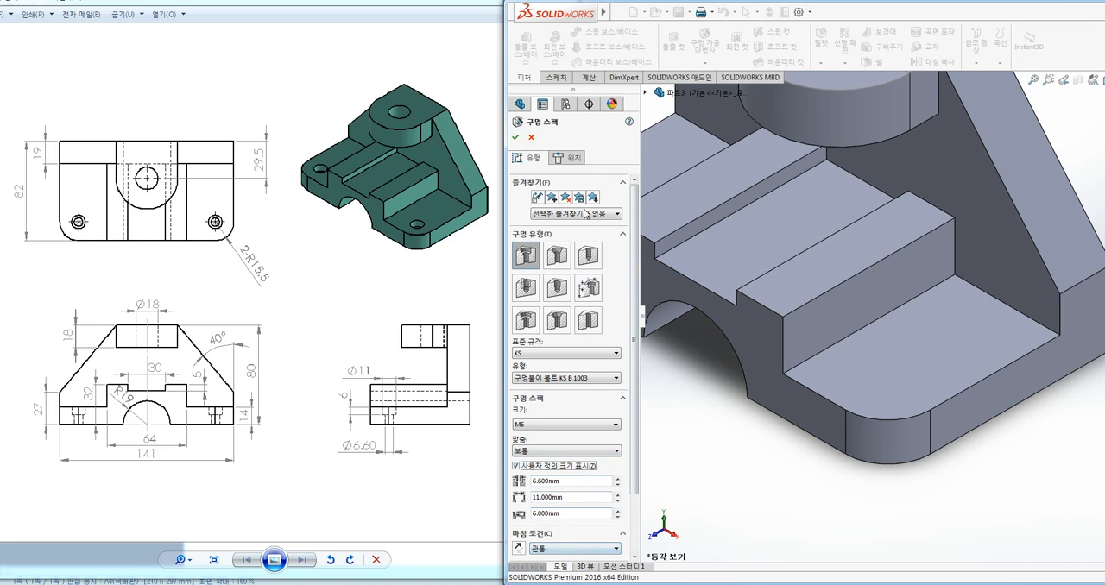
click(555, 157)
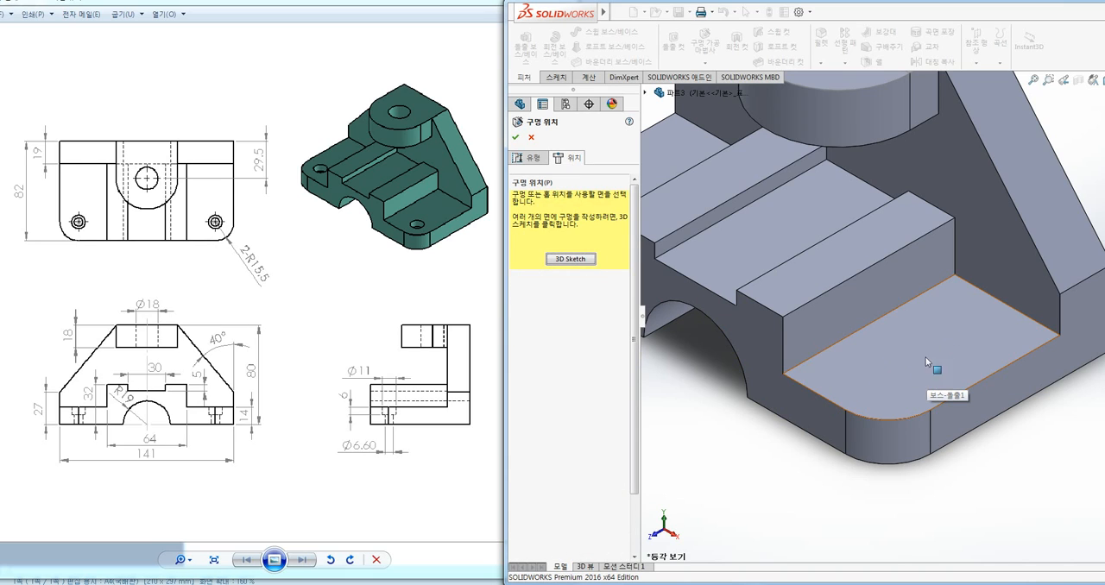
click(887, 369)
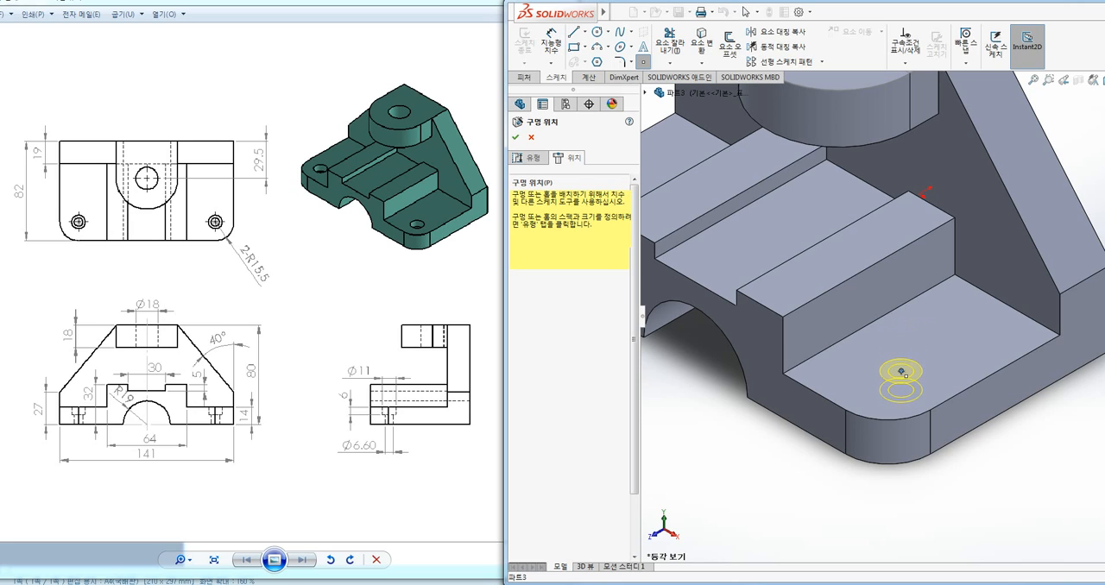
click(901, 371)
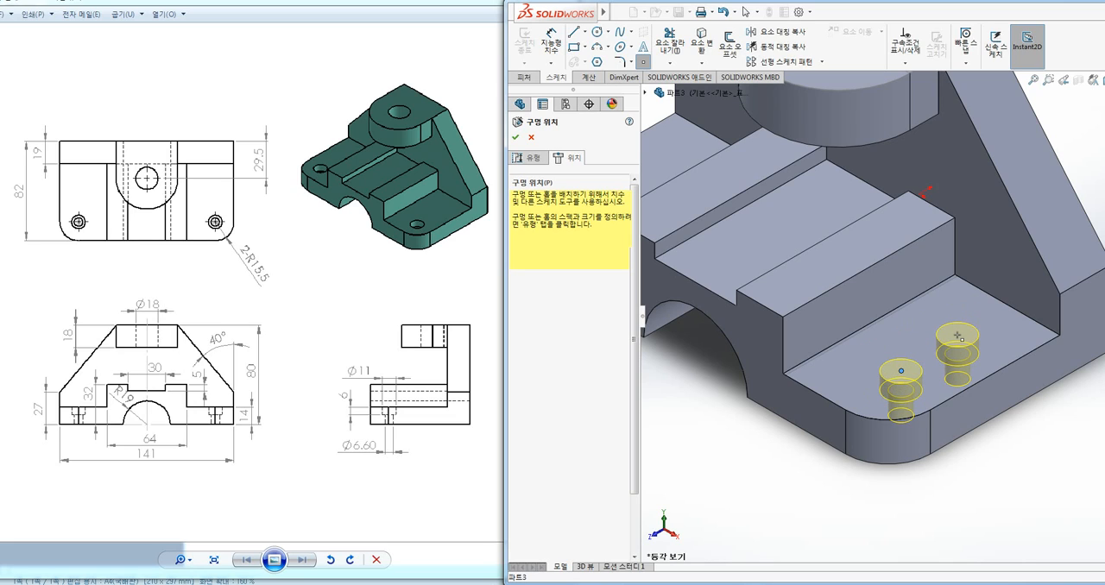
Center the re-placed hole point on the corner's arc with a concentric relation, complete the hole, and undo it
key(Escape)
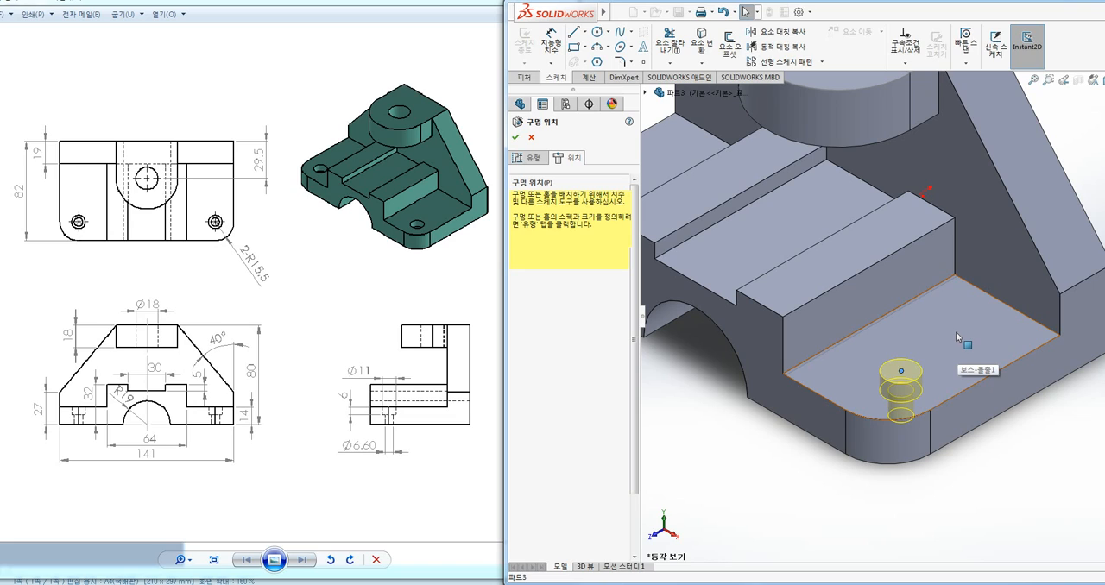
click(922, 418)
click(519, 324)
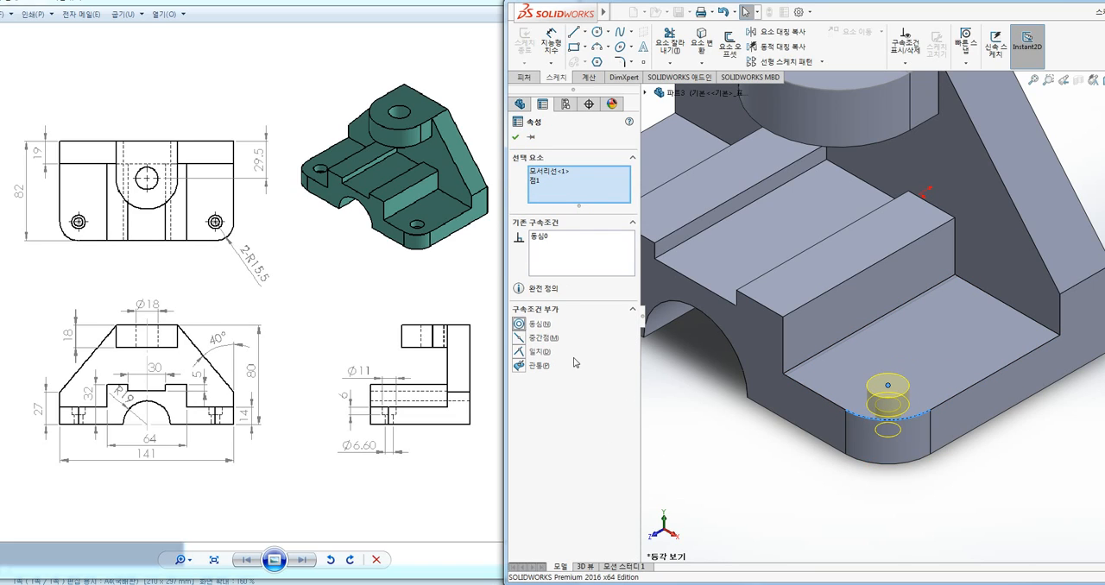
click(515, 137)
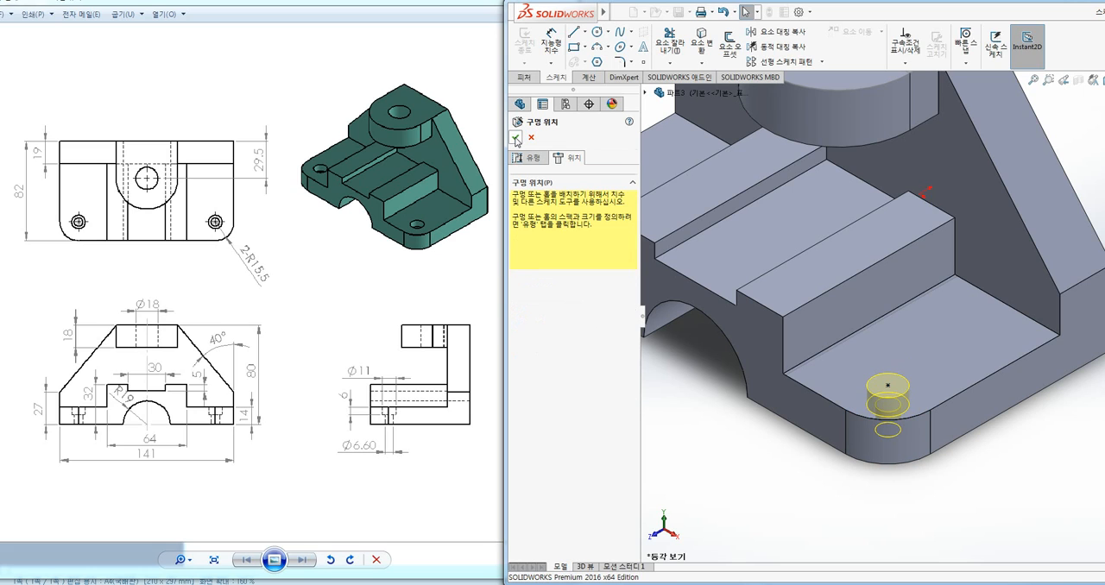
click(516, 138)
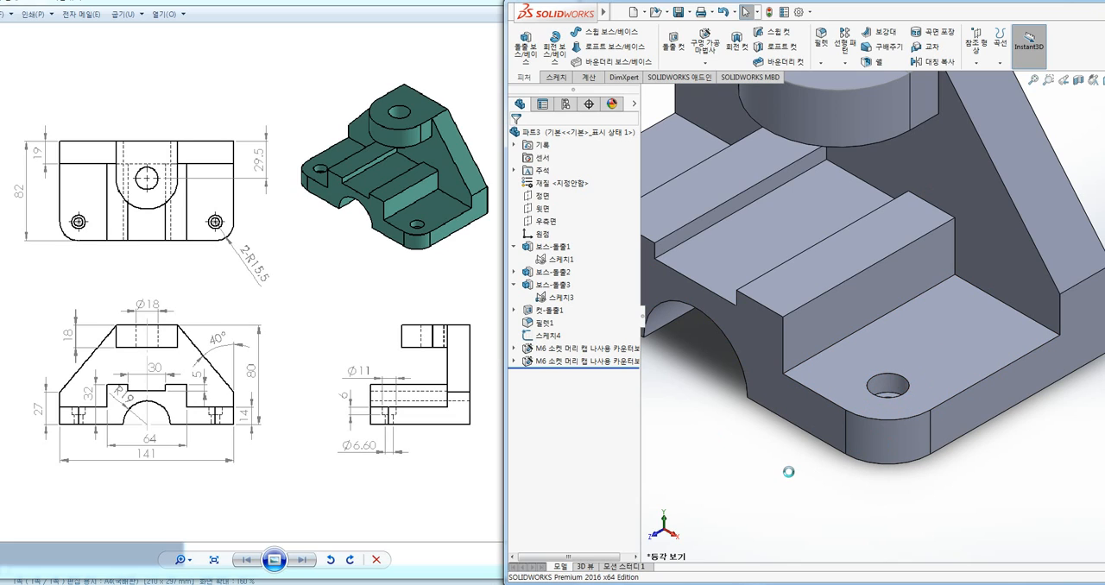
key(ctrl+z)
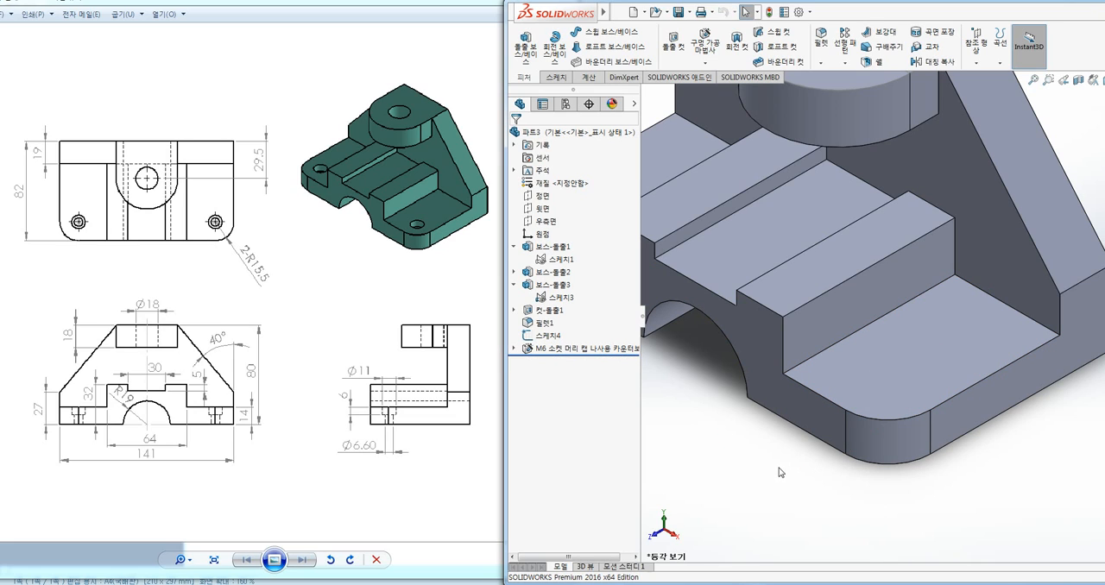
Start another KS M6 counterbored hole with the Hole Wizard and position it freely on the base's flat step face
click(705, 43)
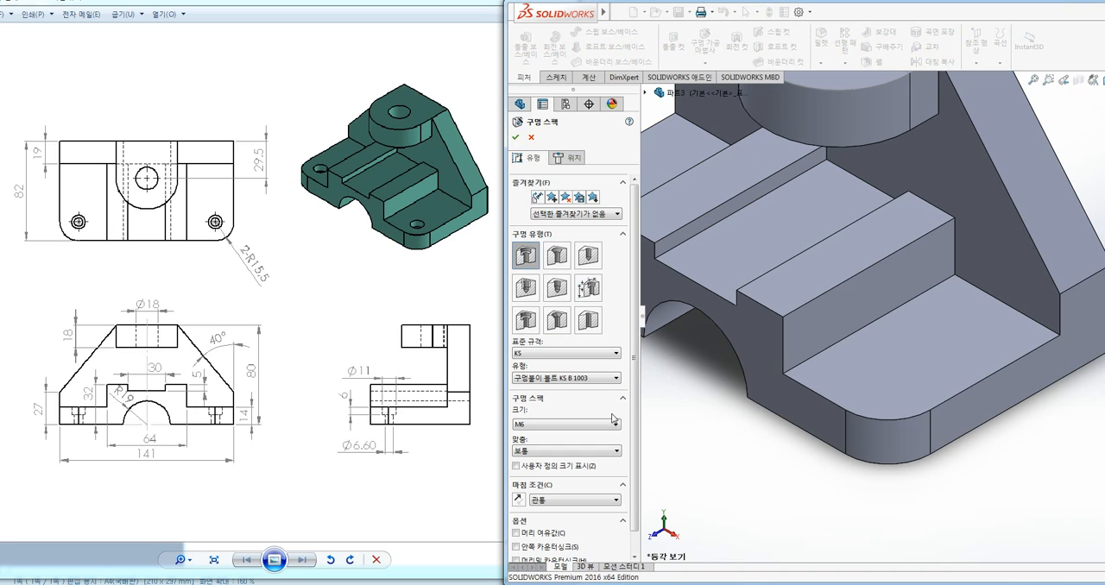
click(570, 158)
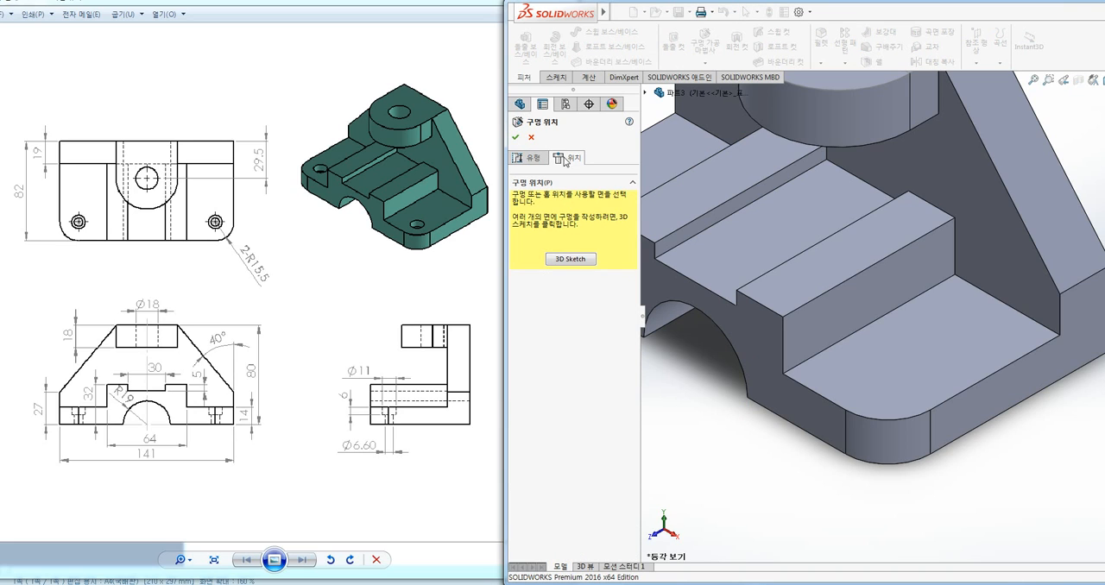
click(910, 352)
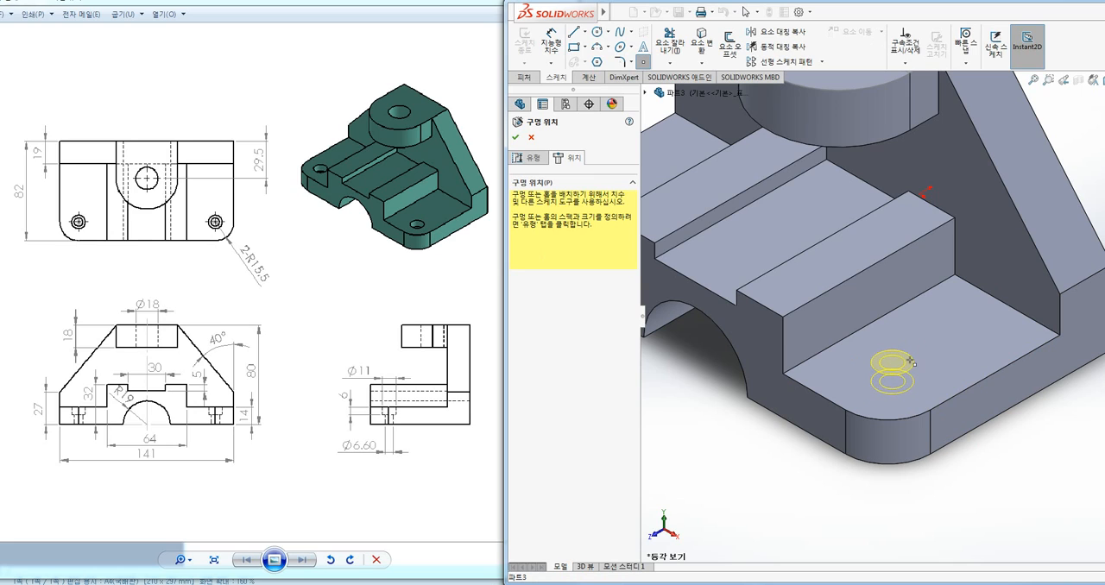
click(926, 356)
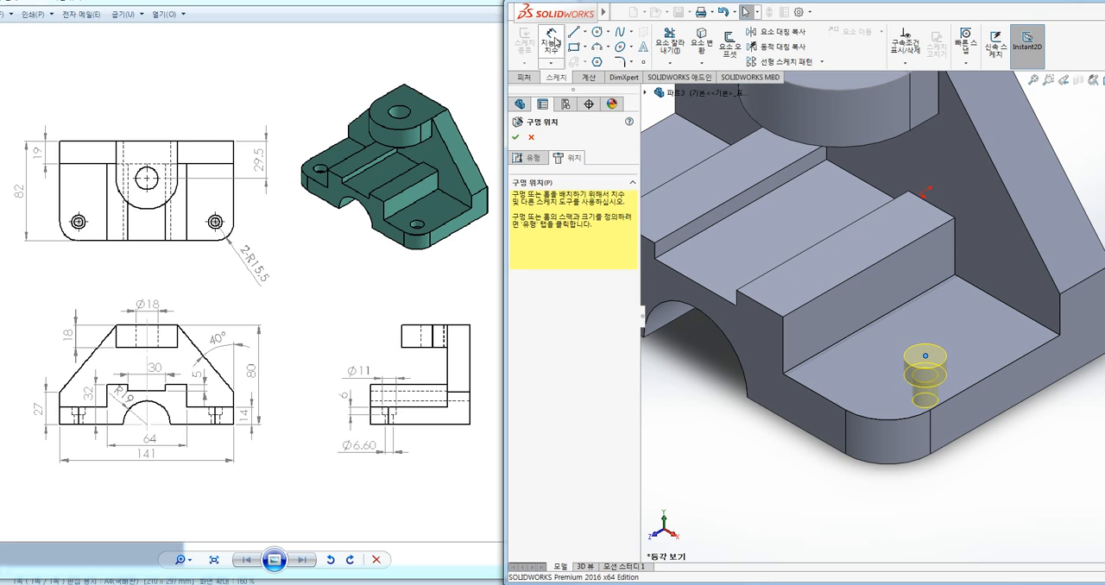
Try to dimension the hole point from the step face's short straight front edge with Smart Dimension
click(562, 45)
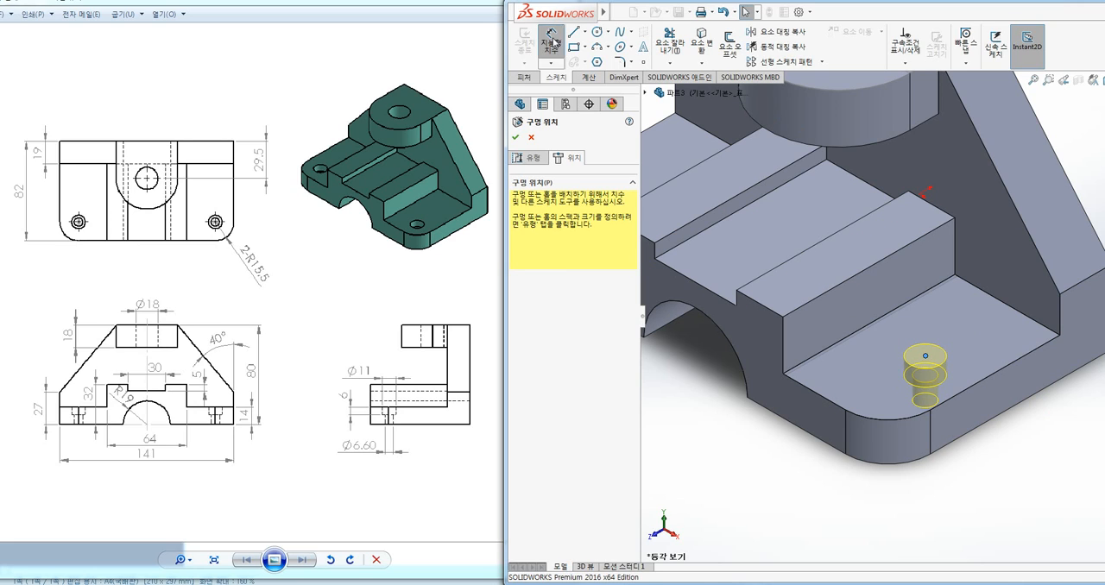
click(829, 411)
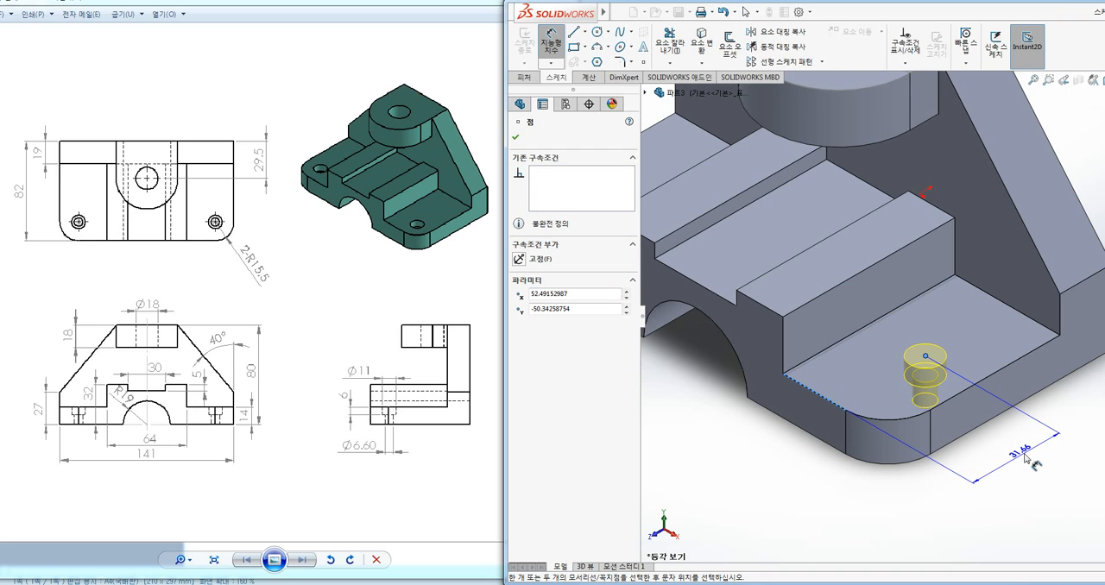
mouse_move(1038, 466)
mouse_down()
mouse_move(1000, 453)
mouse_move(1028, 439)
mouse_up()
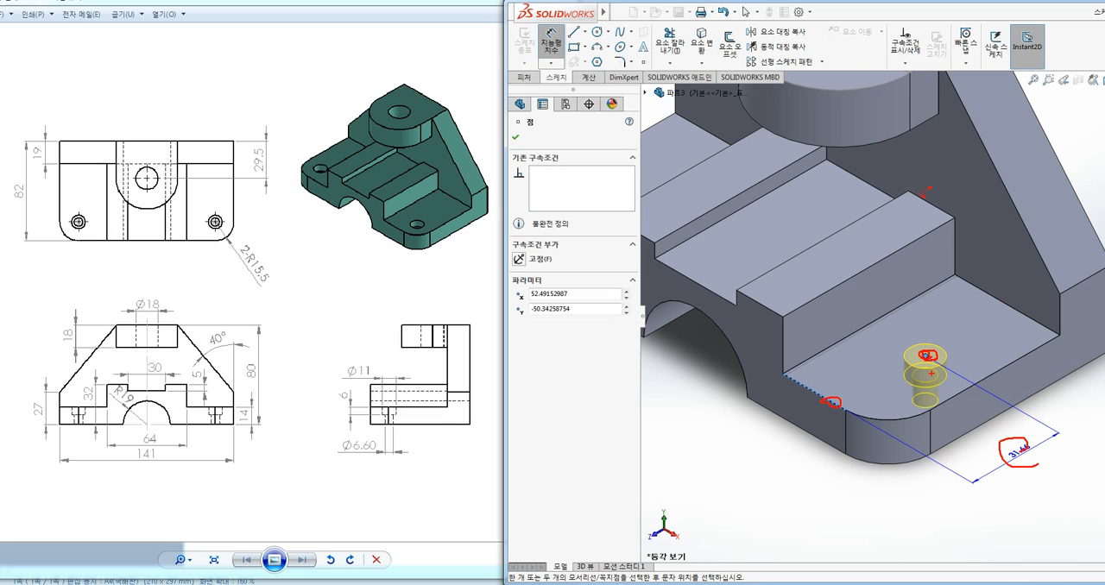
key(Escape)
key(Escape)
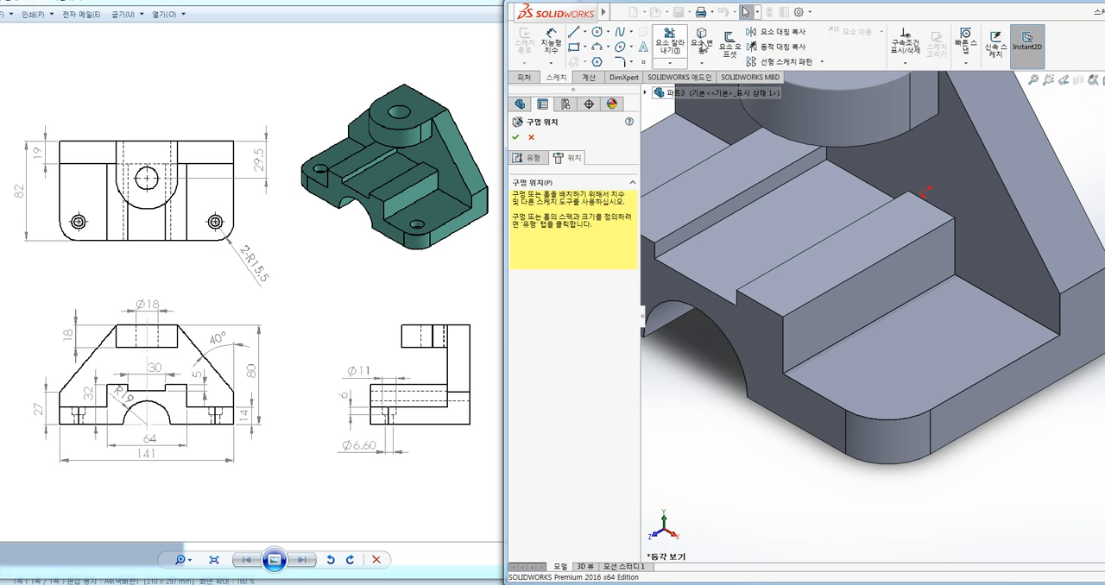
Discard the unfinished hole, restart the Hole Wizard for a KS M6 counterbored through hole, and place it on the base's flat step face
click(524, 77)
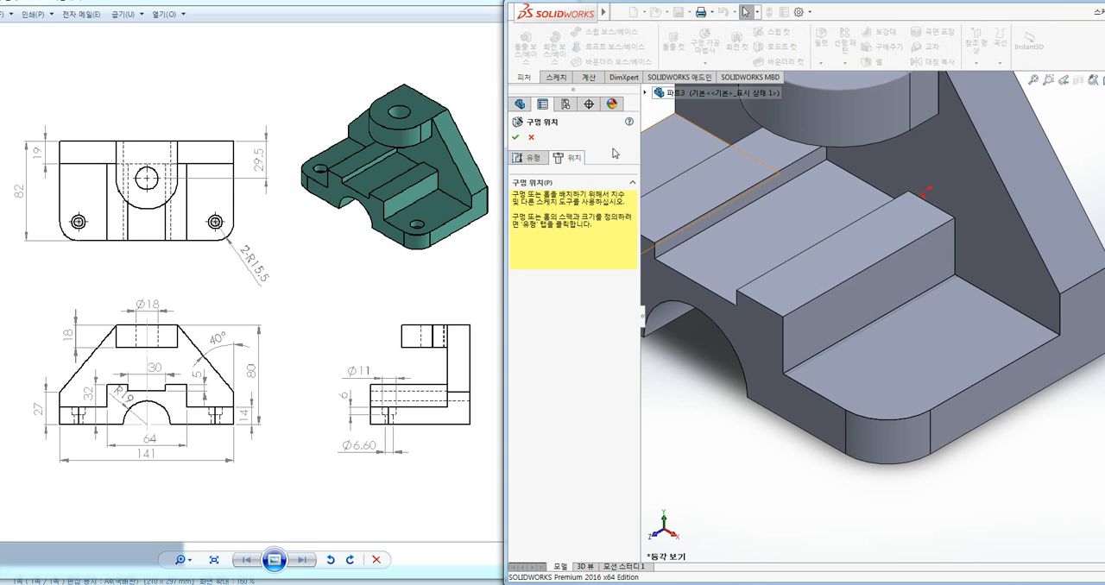
click(531, 138)
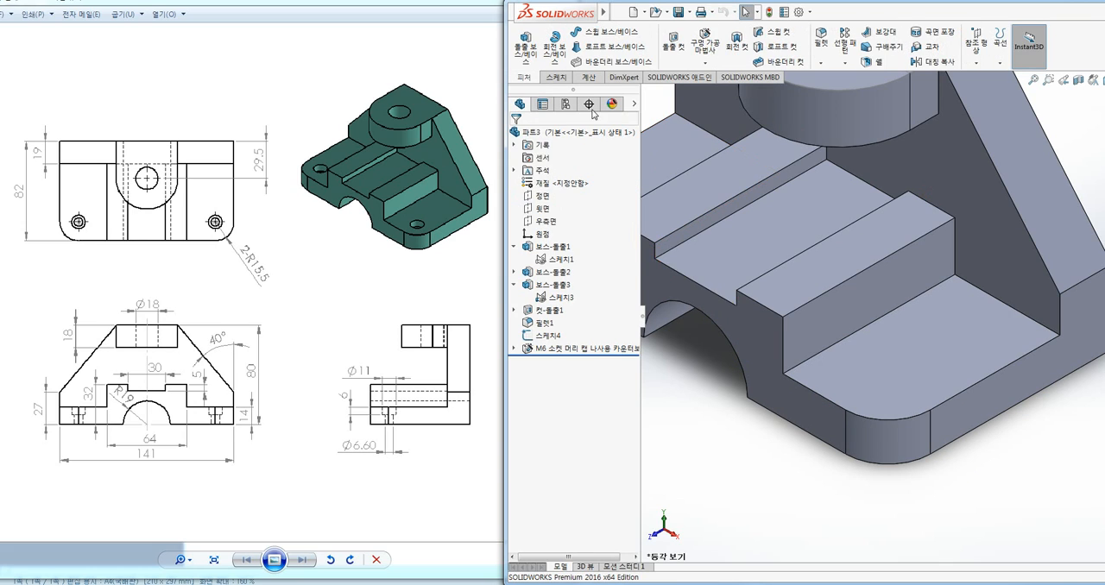
click(704, 45)
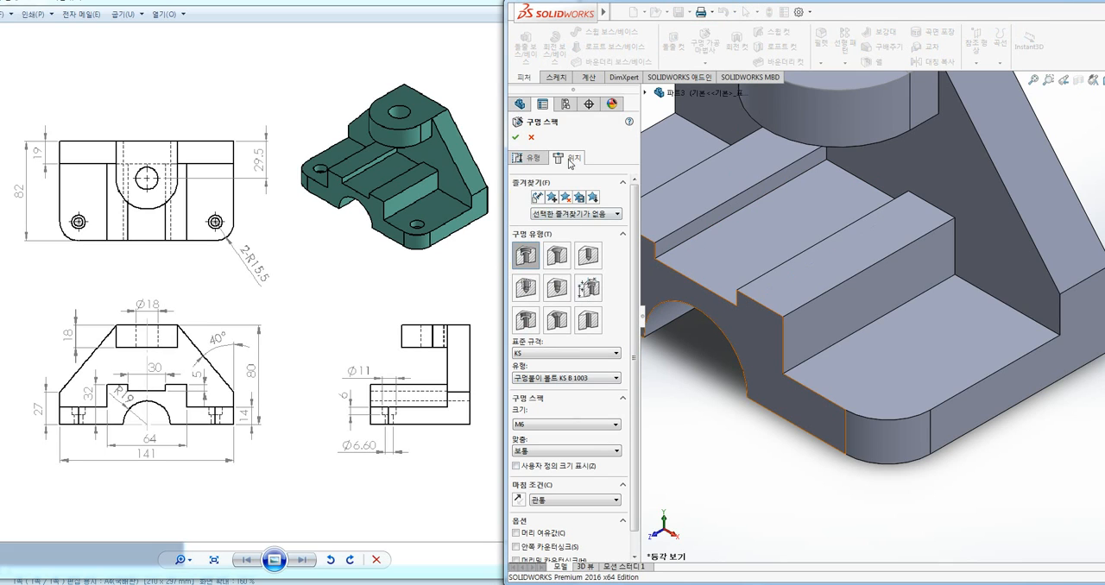
click(570, 160)
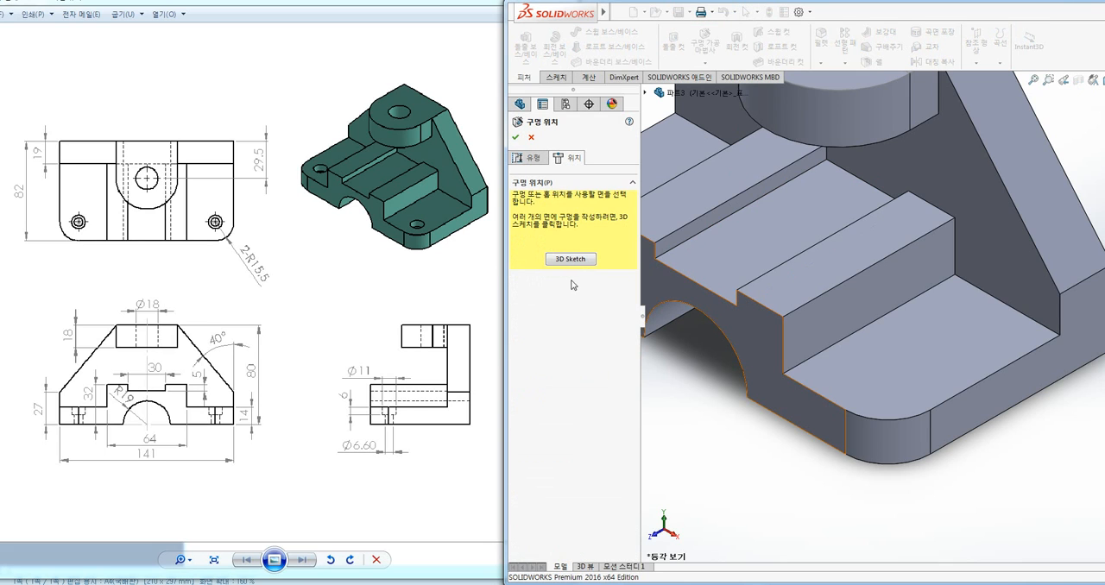
click(896, 356)
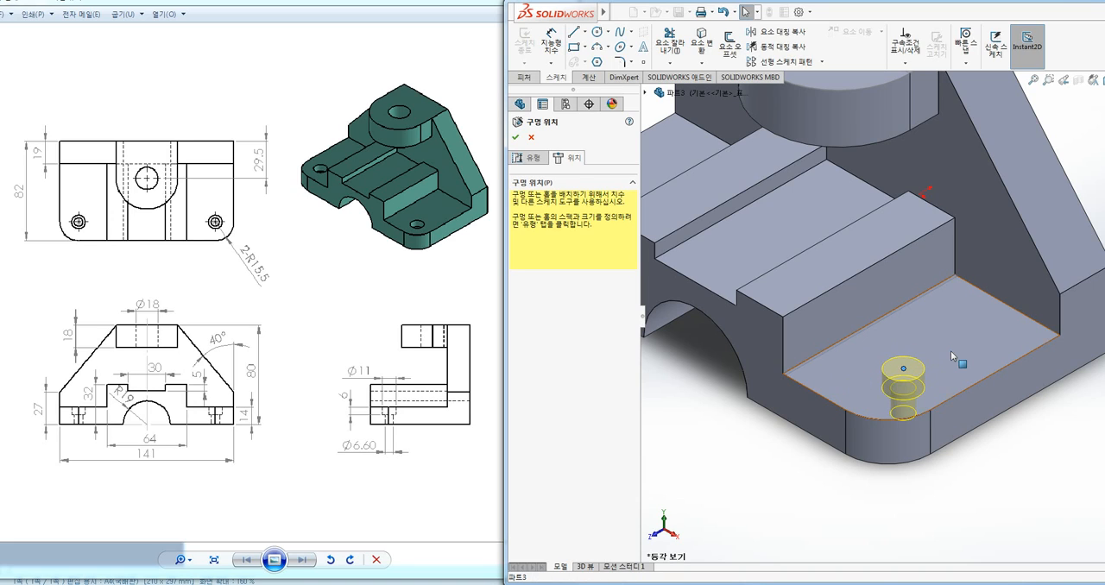
drag(942, 343, 967, 298)
key(Escape)
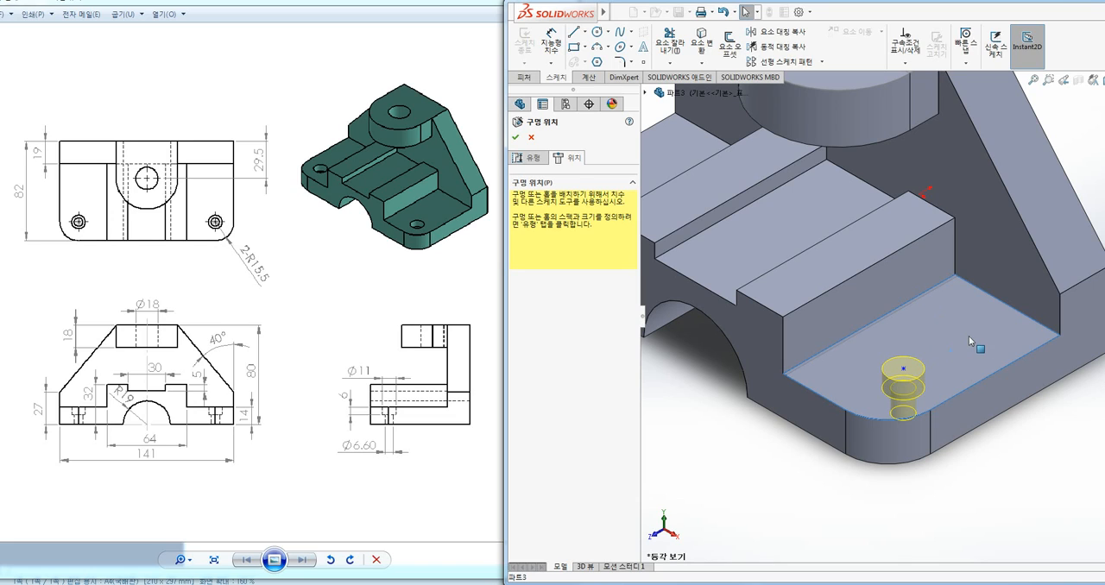
Dimension the hole point 24 mm from the step face's short straight front edge
click(551, 47)
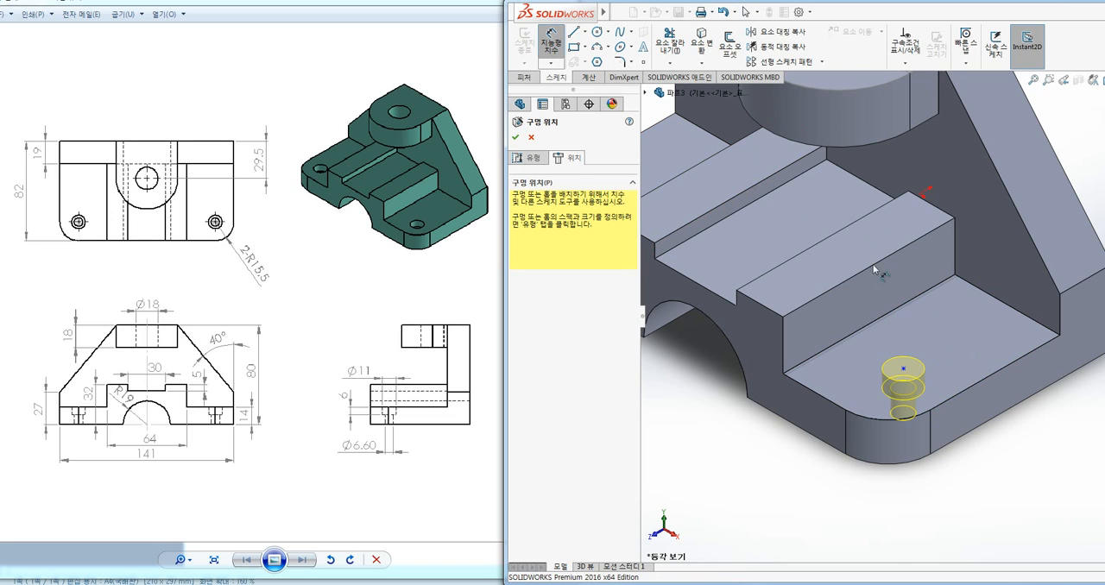
click(877, 394)
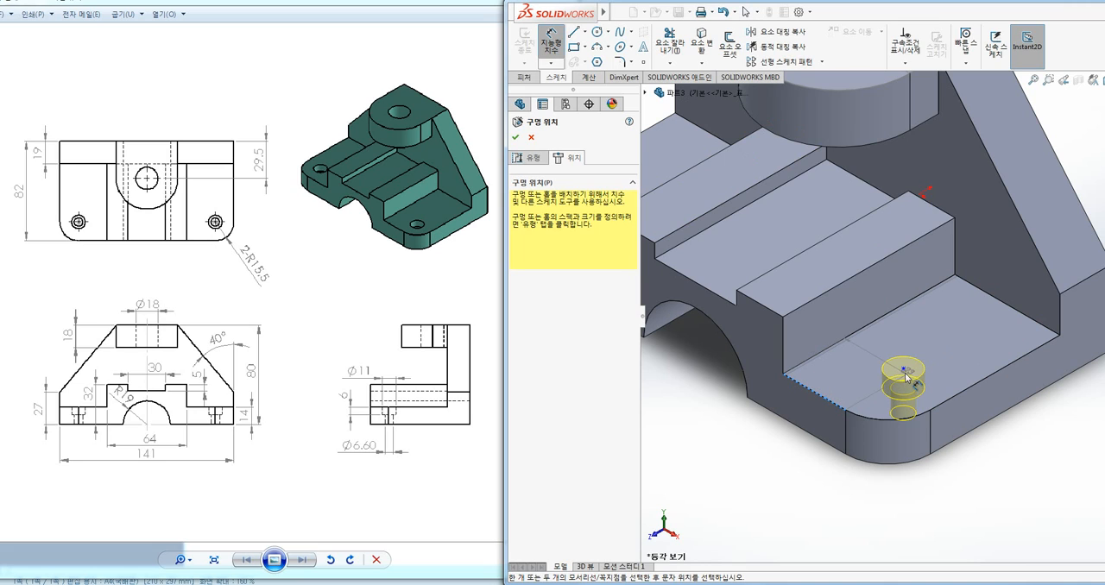
click(903, 368)
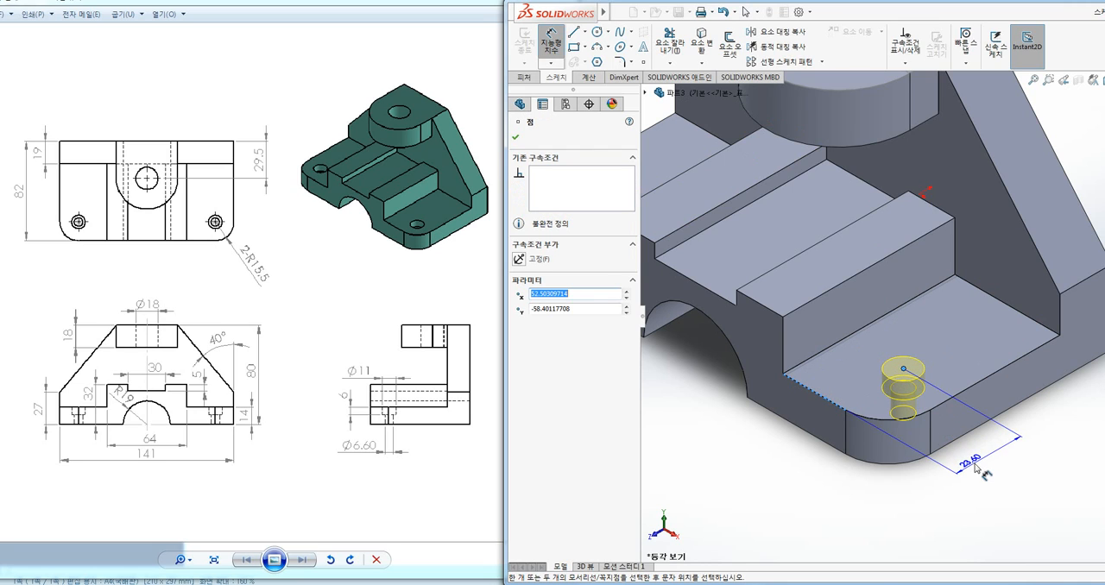
click(985, 466)
drag(985, 446, 1045, 349)
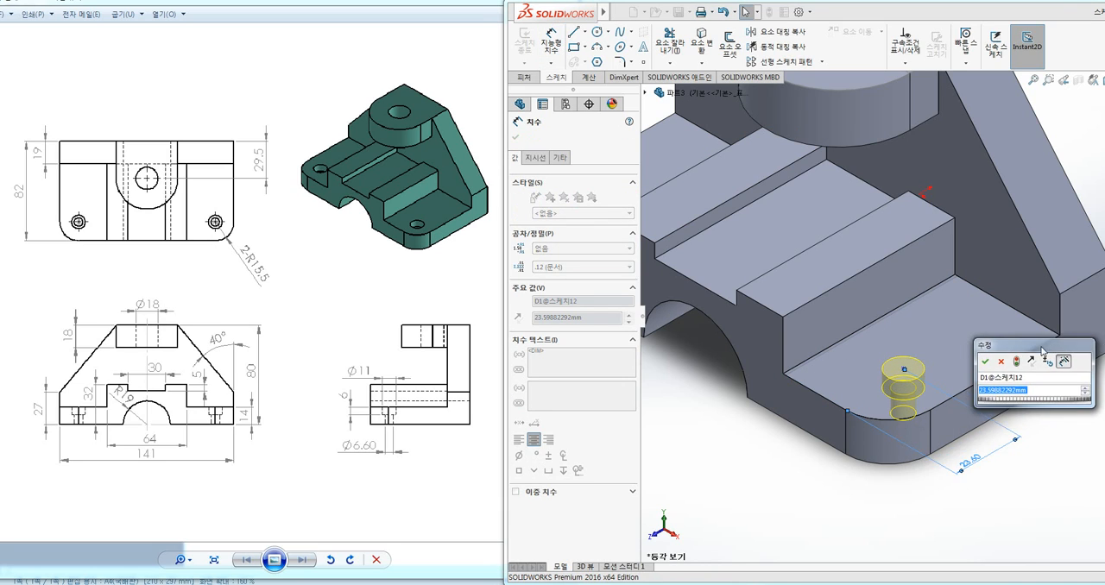
text(24)
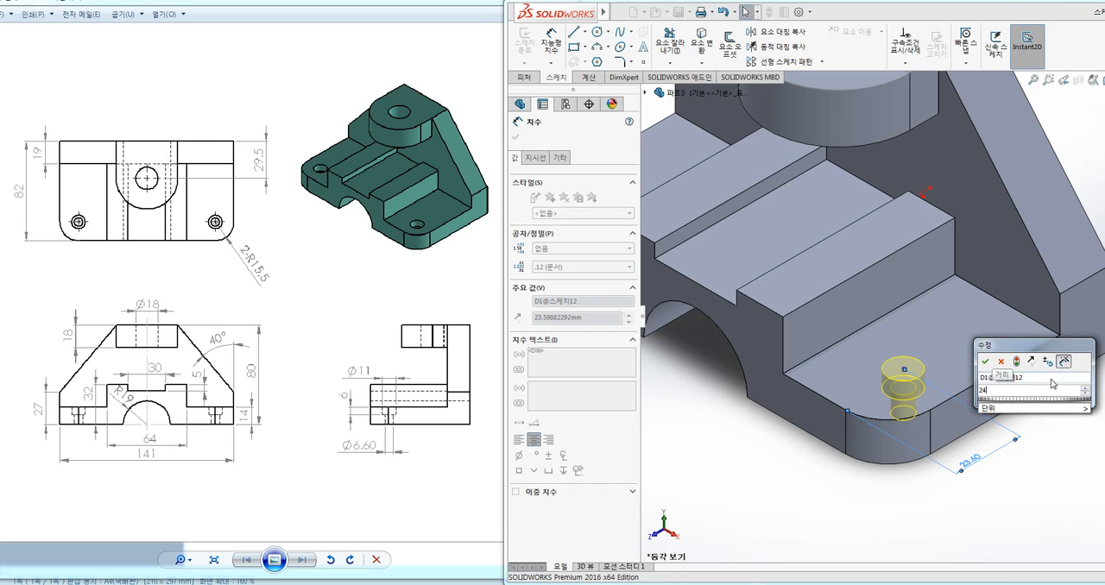
key(Return)
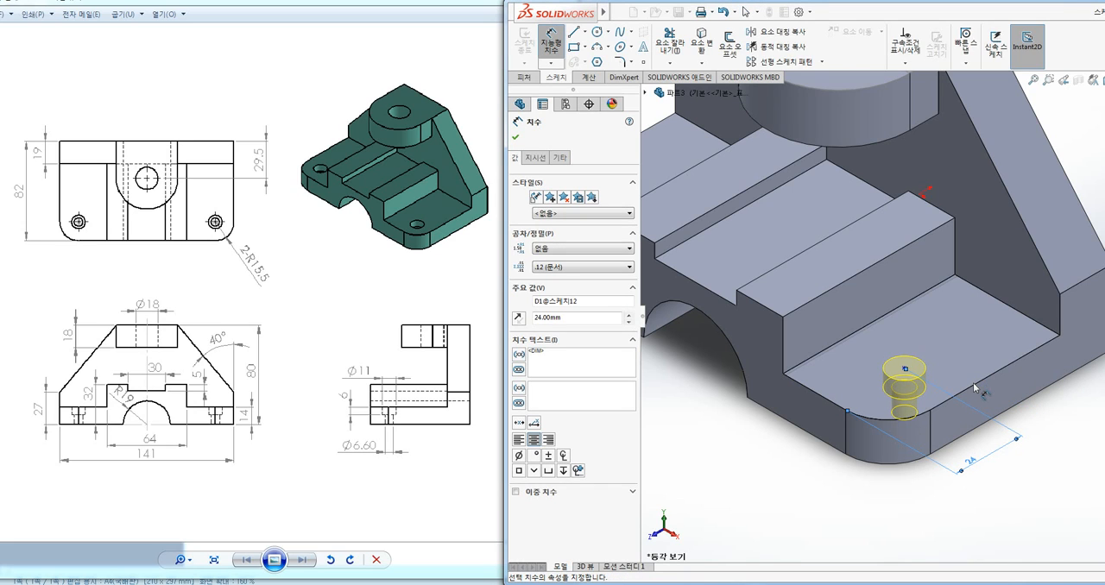
key(Escape)
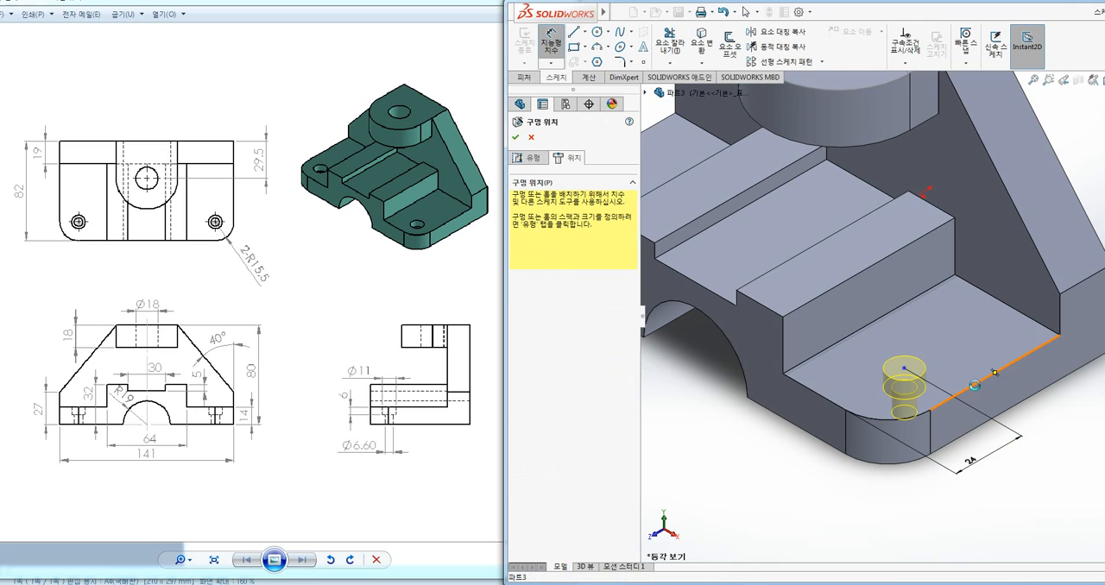
Dimension the hole point 25 mm from the step face's long outer edge and complete the counterbored hole
click(904, 369)
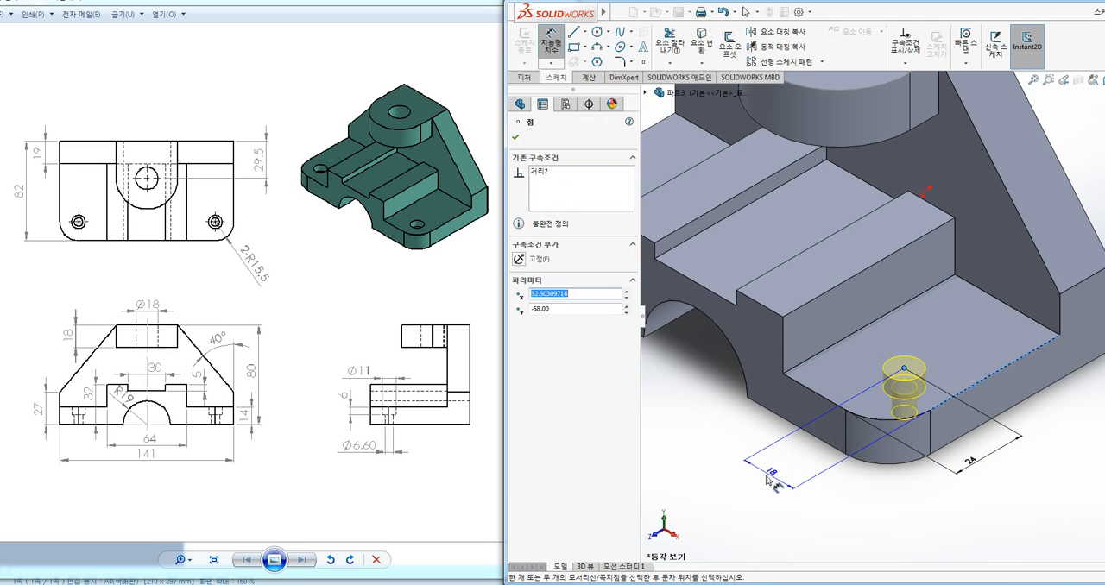
click(769, 493)
text(25)
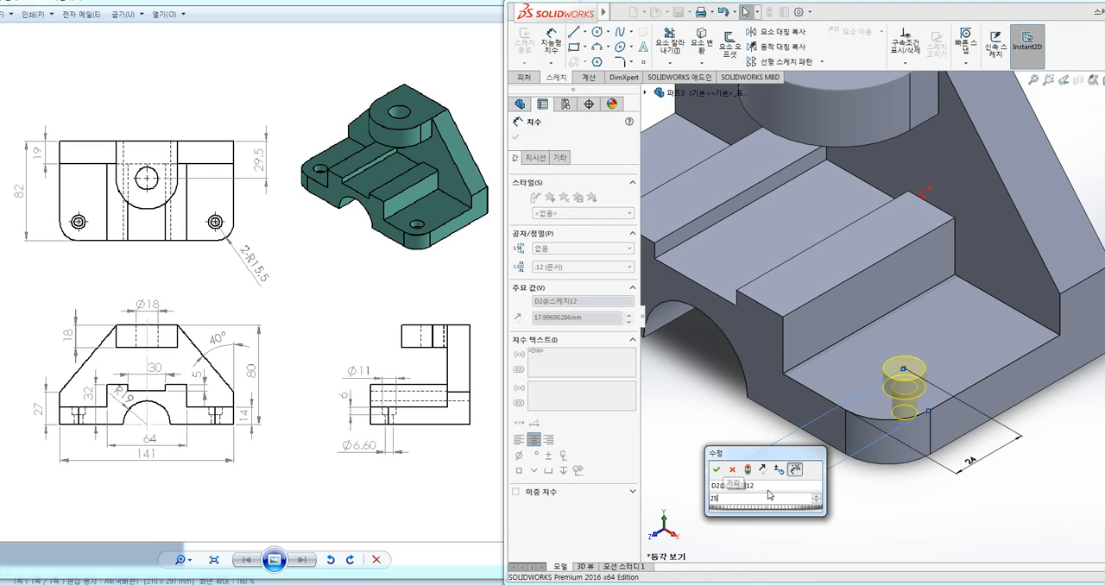
key(Return)
key(Escape)
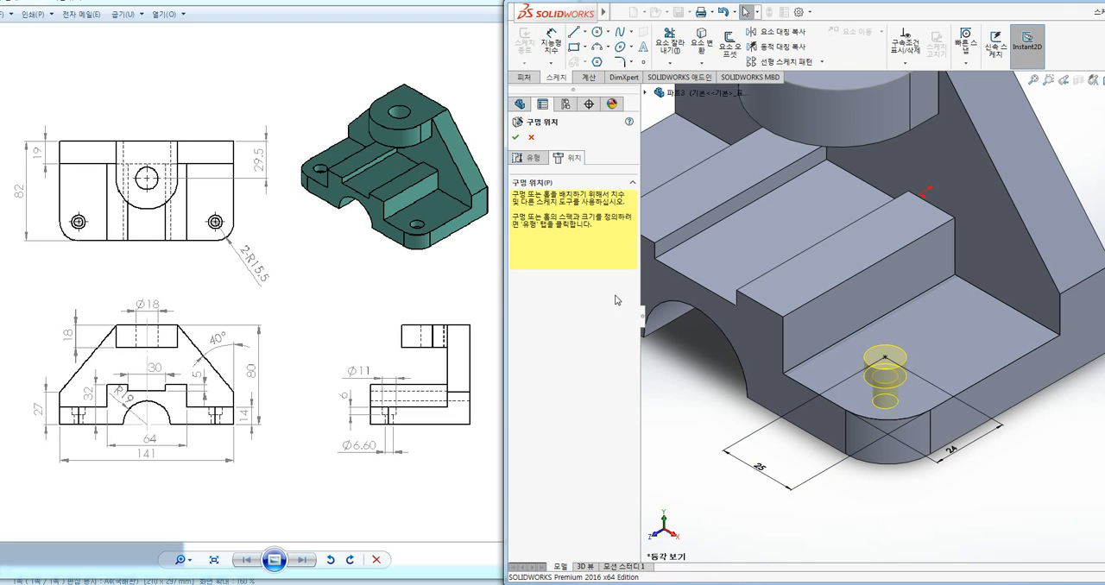
click(516, 136)
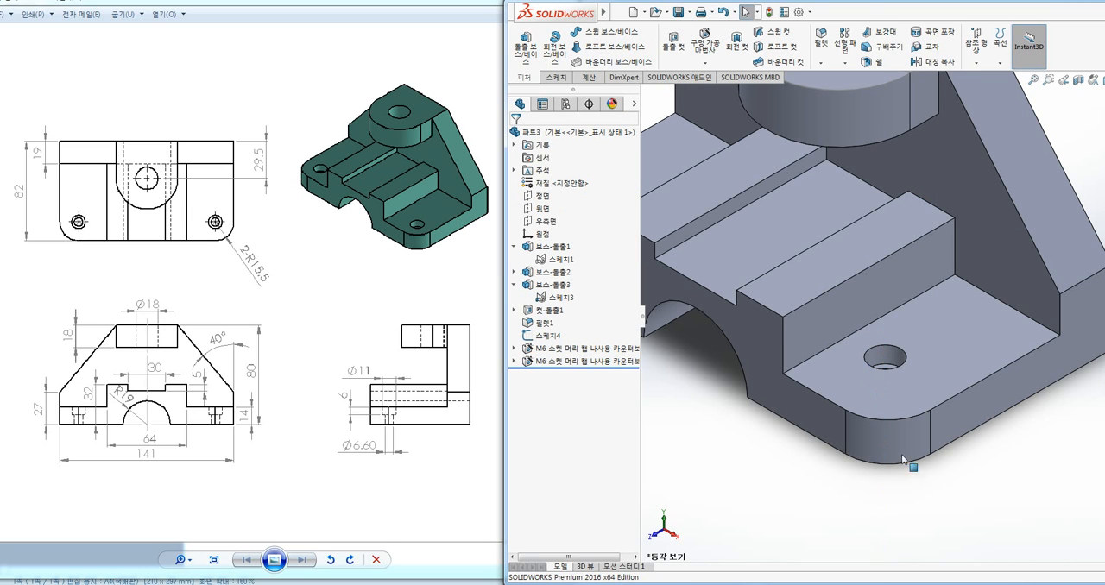
Hide the sketch 스케치3 under the 보스-돌출3 feature
scroll(735, 406, up, 4)
ctrl+middle_drag(1069, 335, 872, 373)
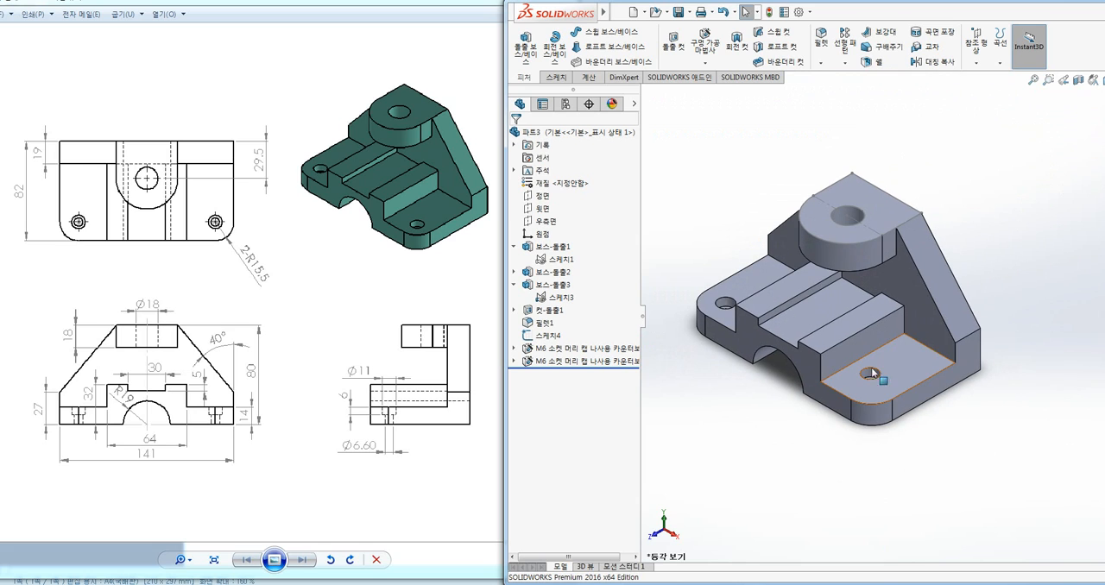
right_click(594, 337)
click(727, 196)
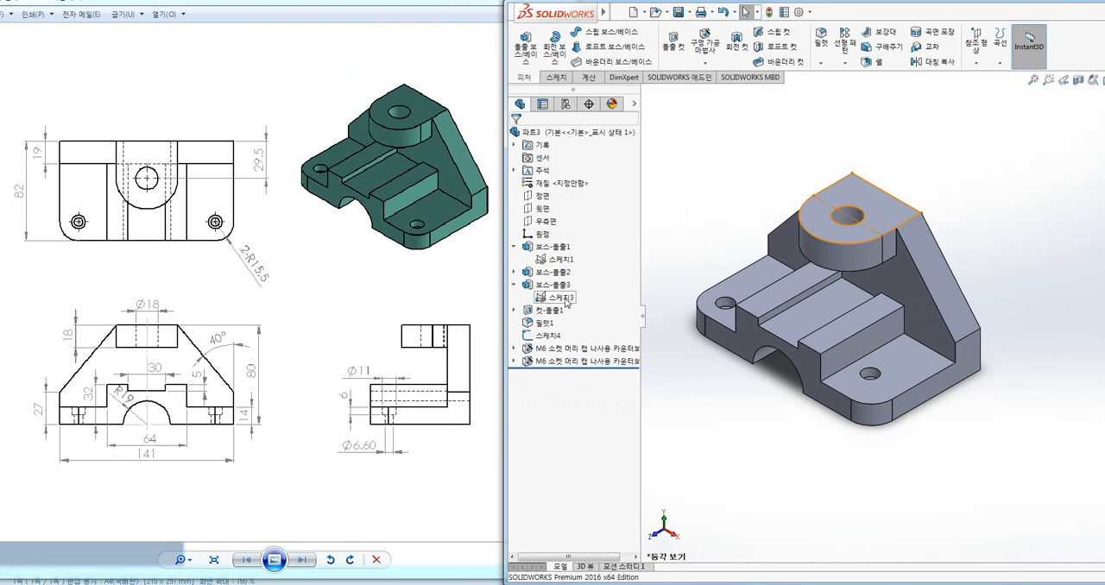
right_click(566, 299)
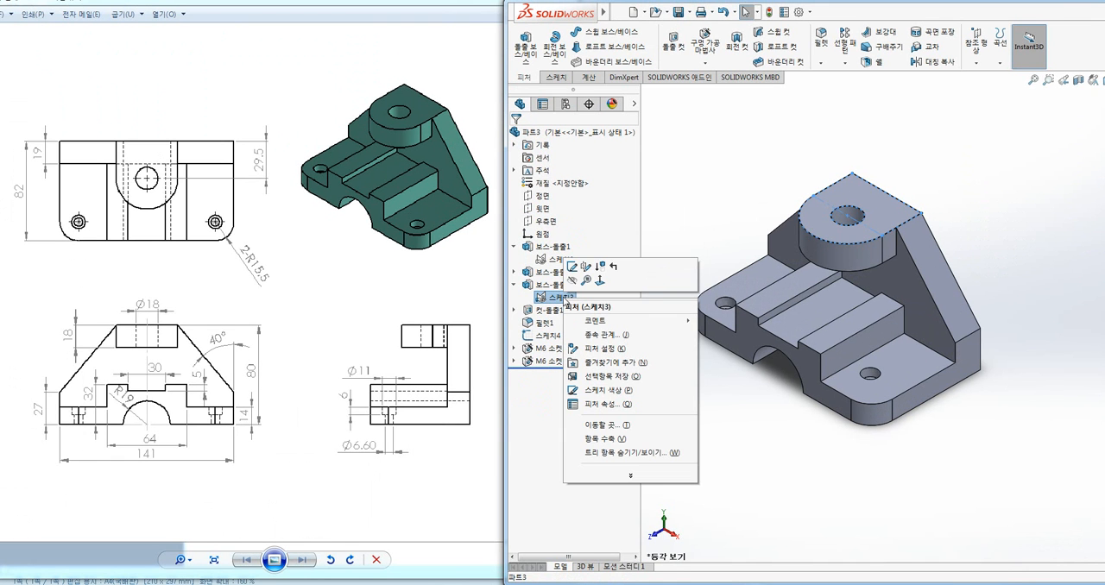
click(573, 285)
click(682, 236)
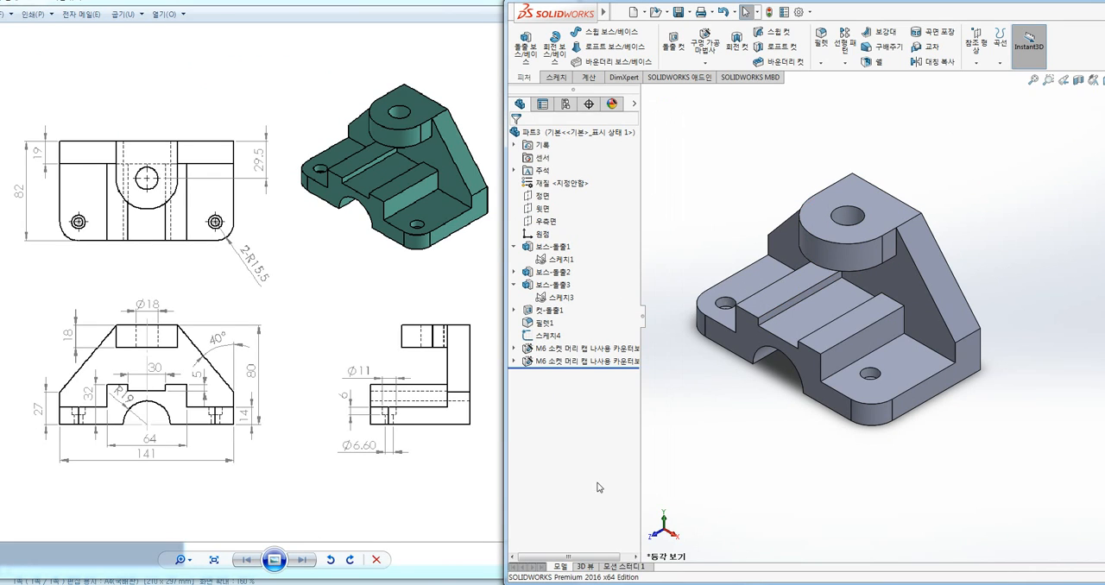
Switch to the Hancom Hangul document 매운탕에 공부방 블로그.hwp
mouse_move(301, 584)
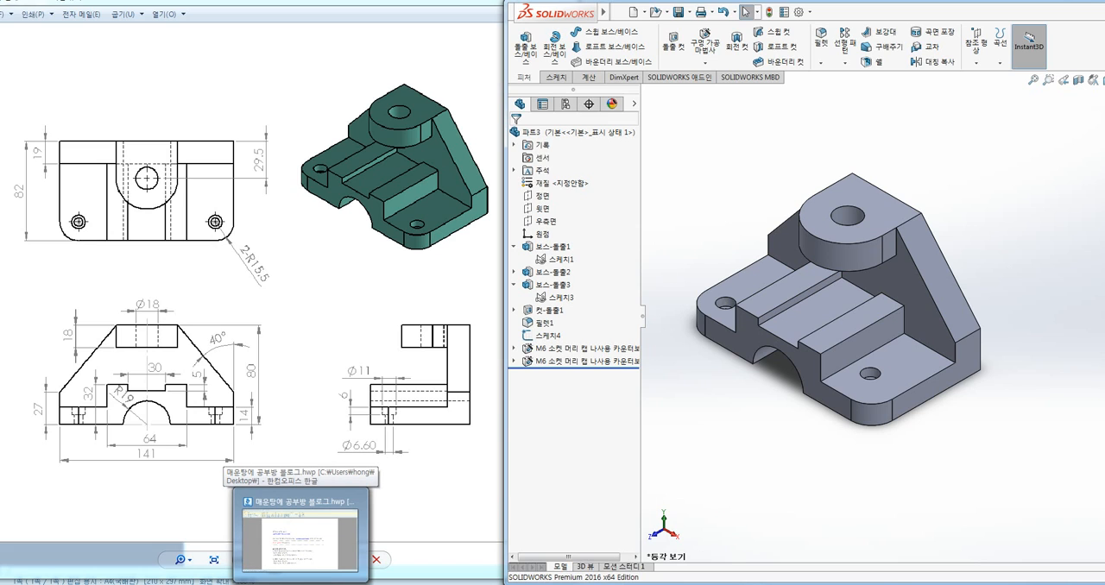
click(301, 535)
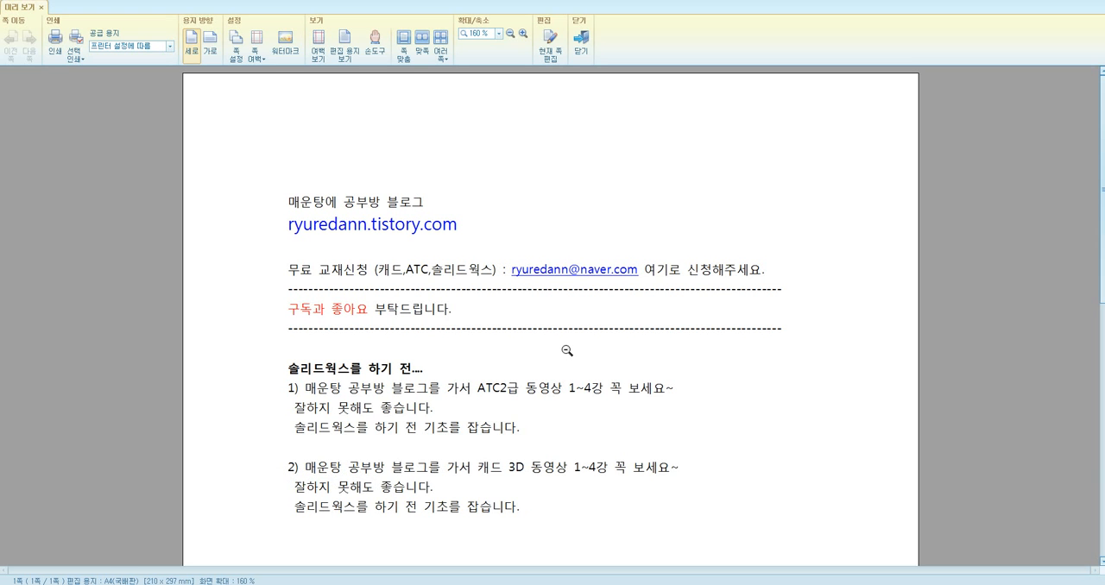